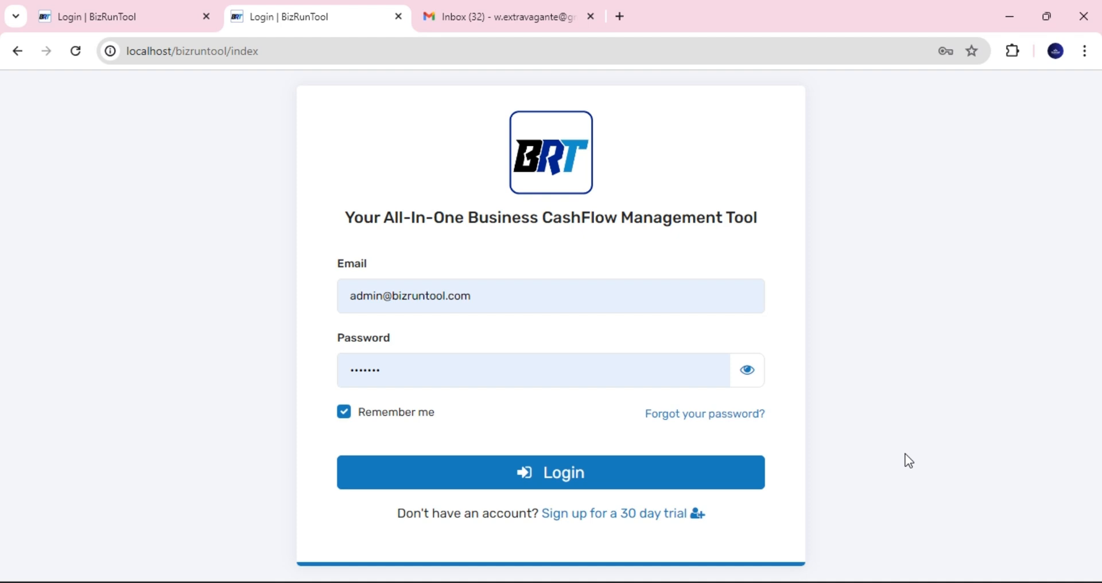
- Log in with the filled-in admin credentials to reach the annual CapEx payback summary dashboard
click(565, 484)
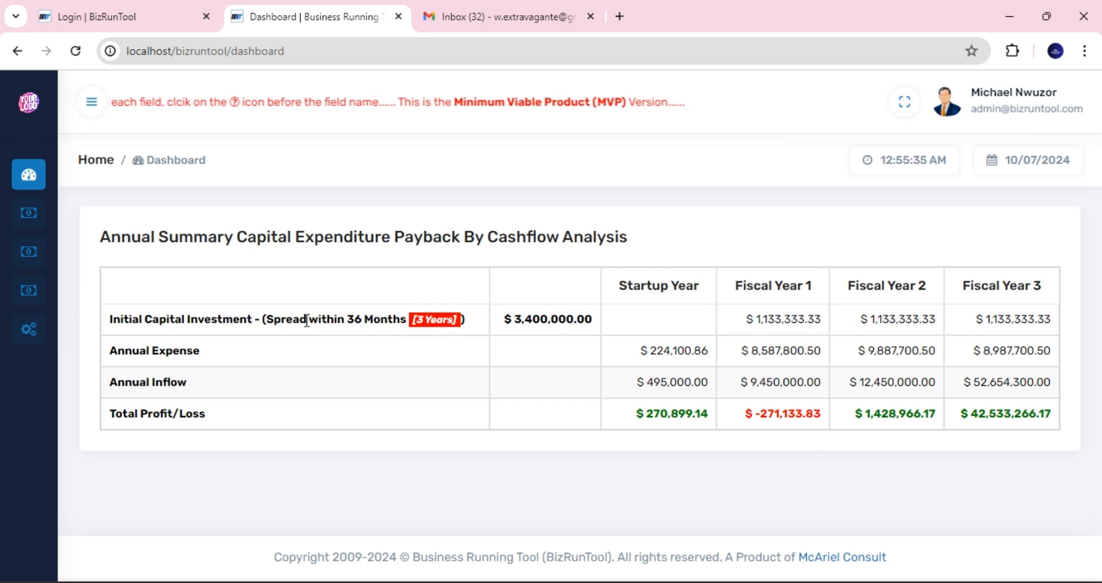
drag(116, 324, 176, 325)
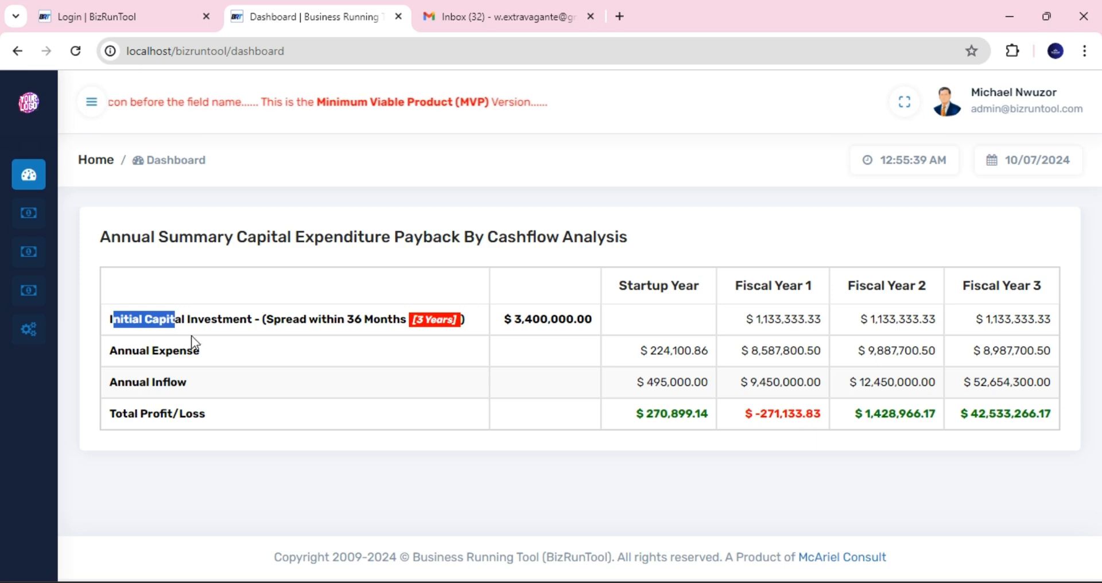
click(179, 350)
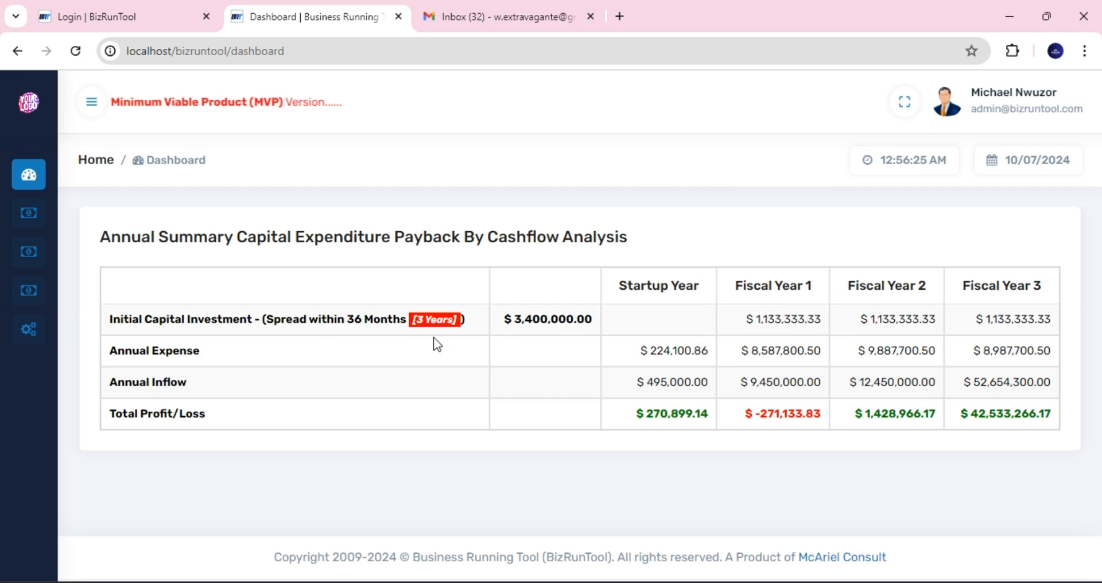
drag(505, 319, 574, 320)
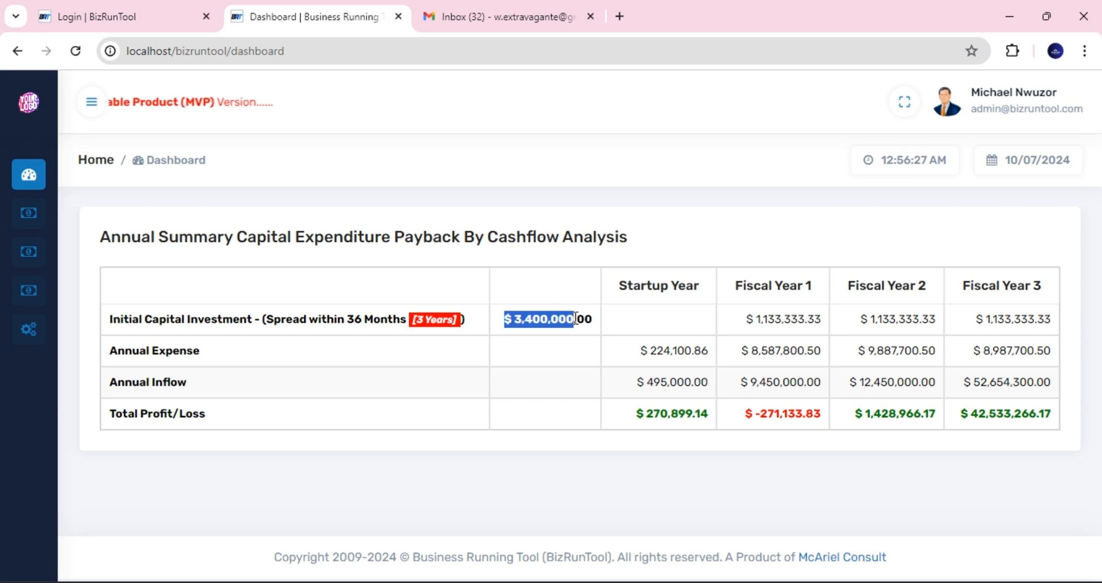
drag(745, 320, 1005, 317)
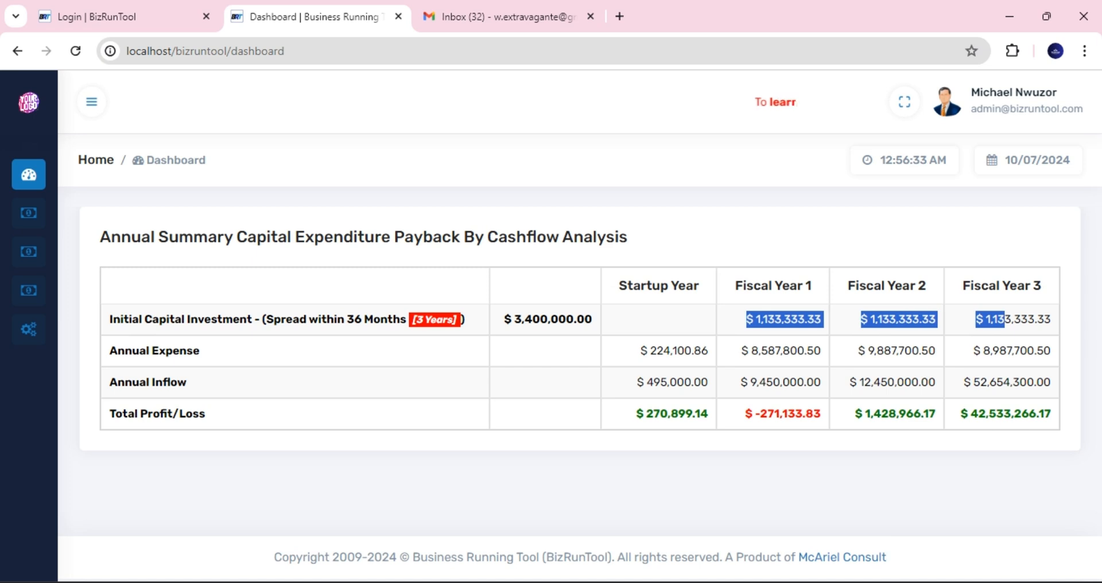
key(alt+shift)
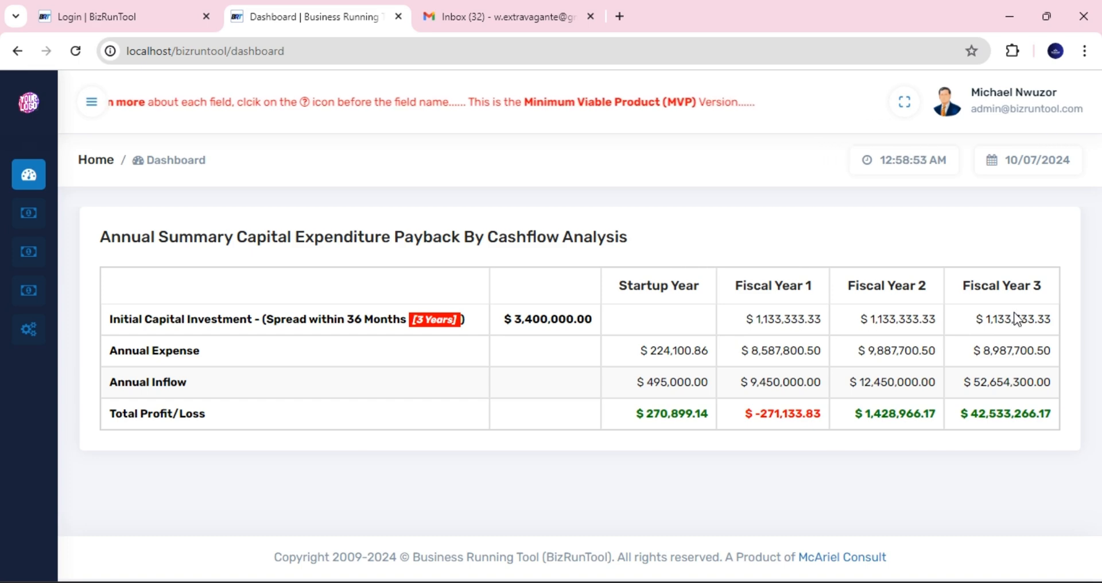
drag(743, 317, 1035, 317)
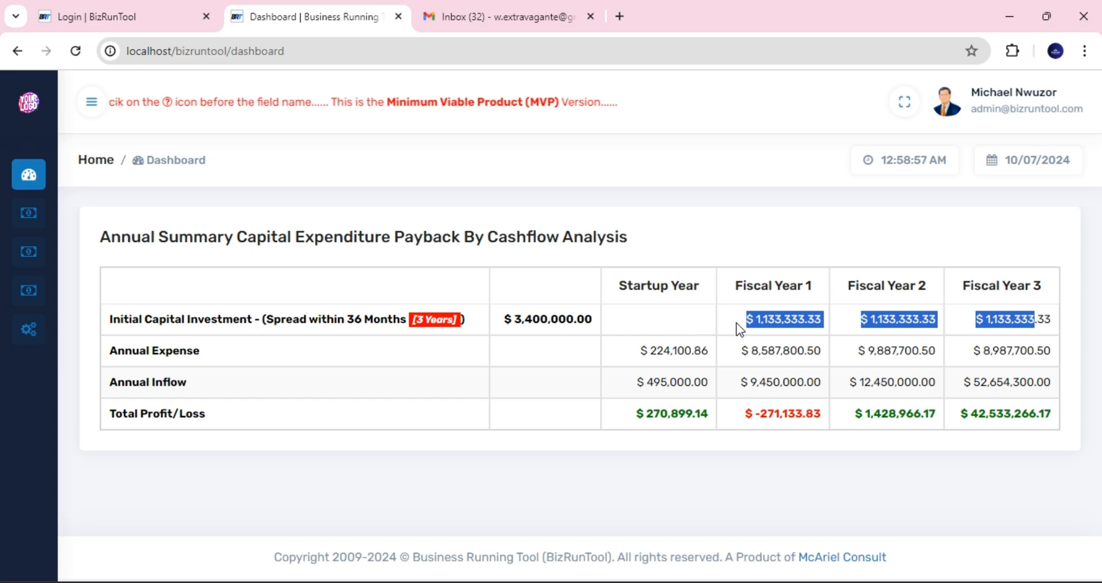
drag(512, 319, 580, 317)
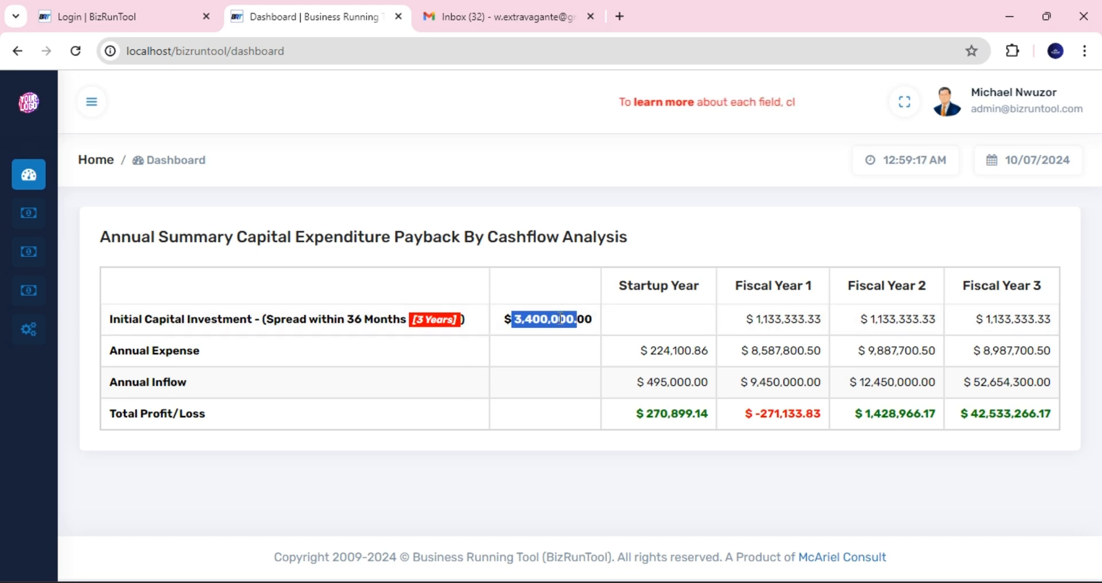
click(533, 319)
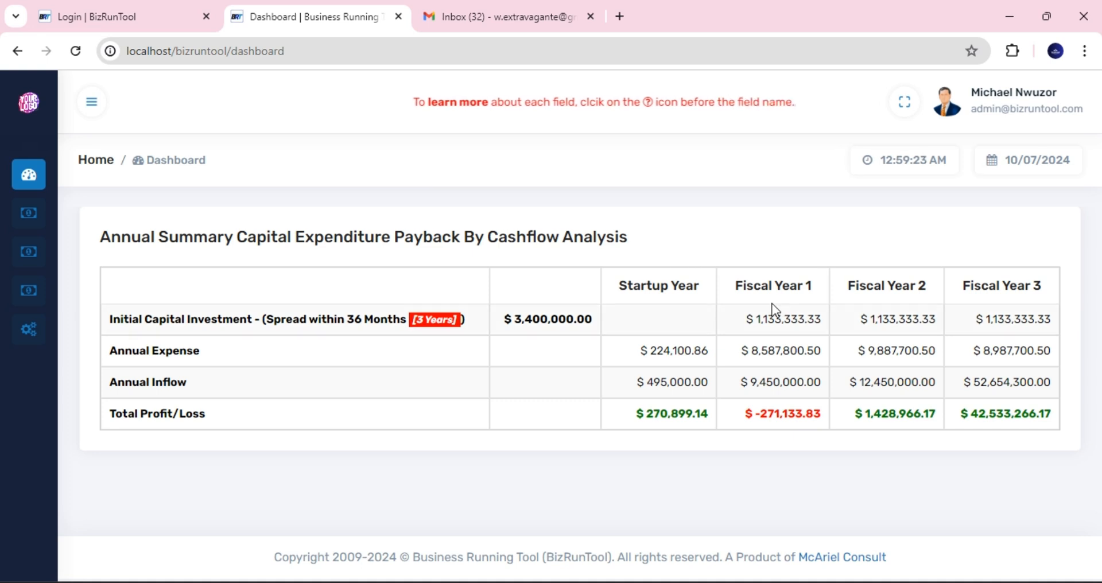
drag(753, 316, 976, 304)
click(245, 366)
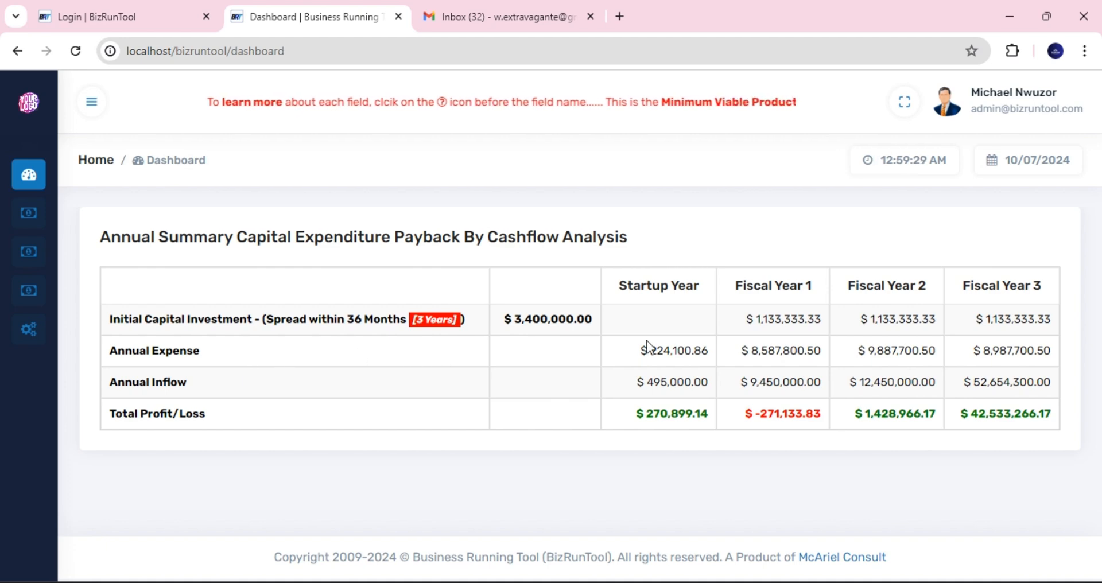
drag(650, 351, 977, 343)
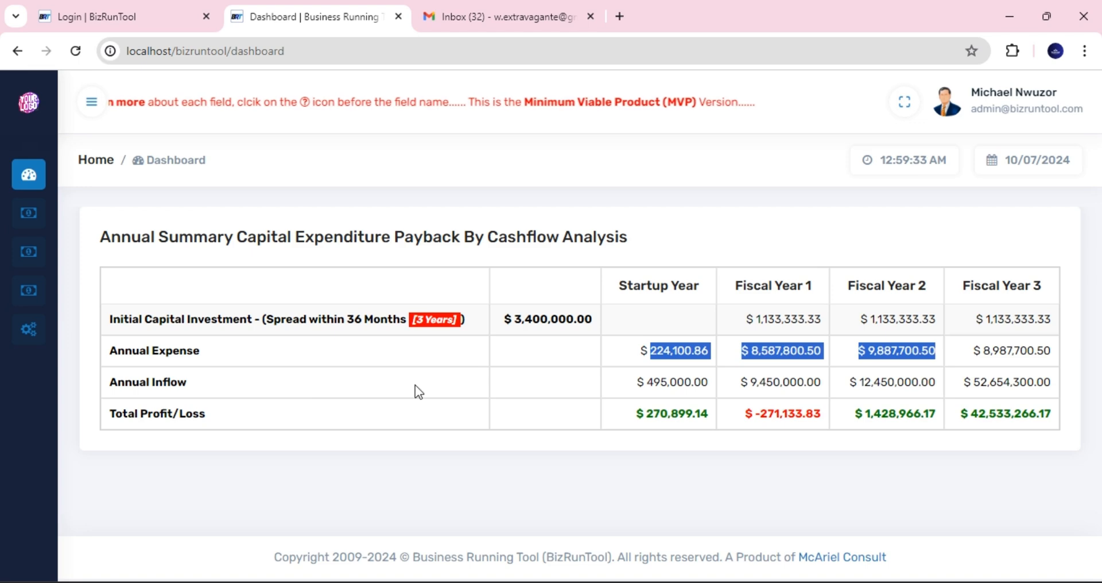
drag(637, 382, 1014, 382)
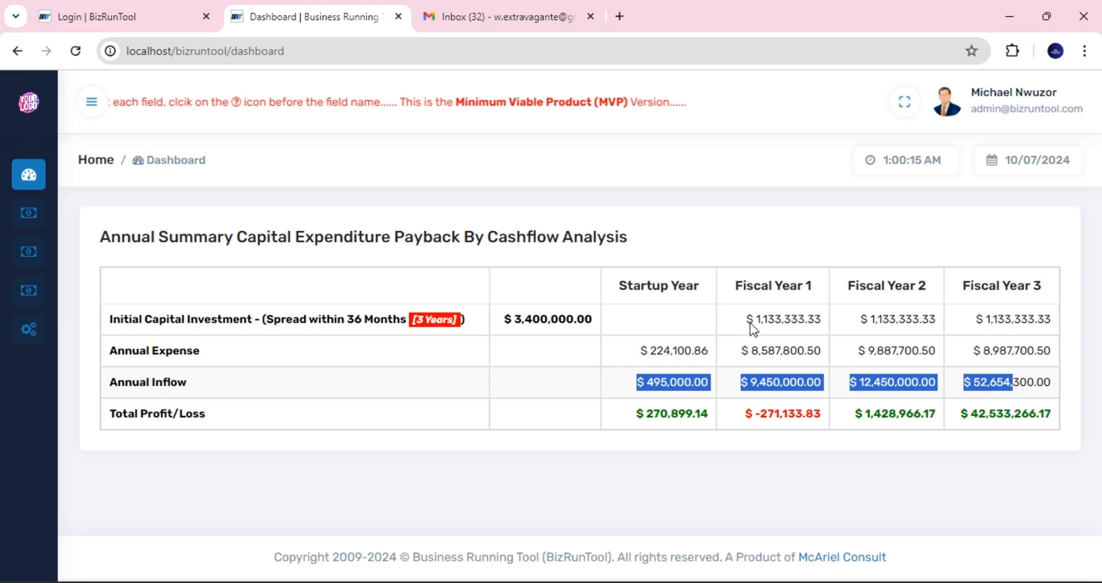
click(806, 325)
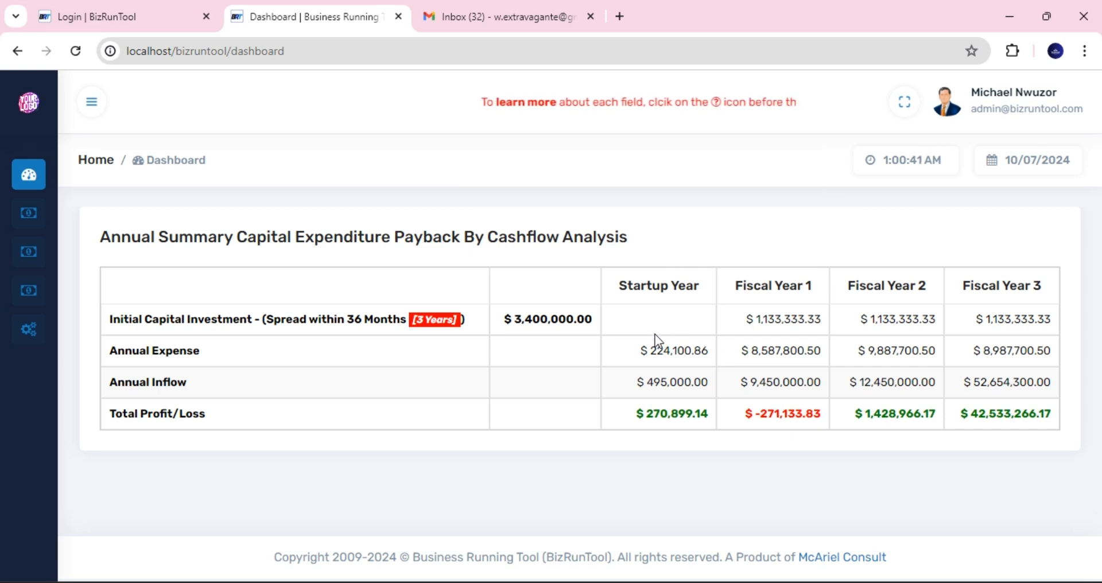
- Open Settings > Company Profile and scroll through BizRunTool Technologies Inc's registration form
mouse_move(53, 232)
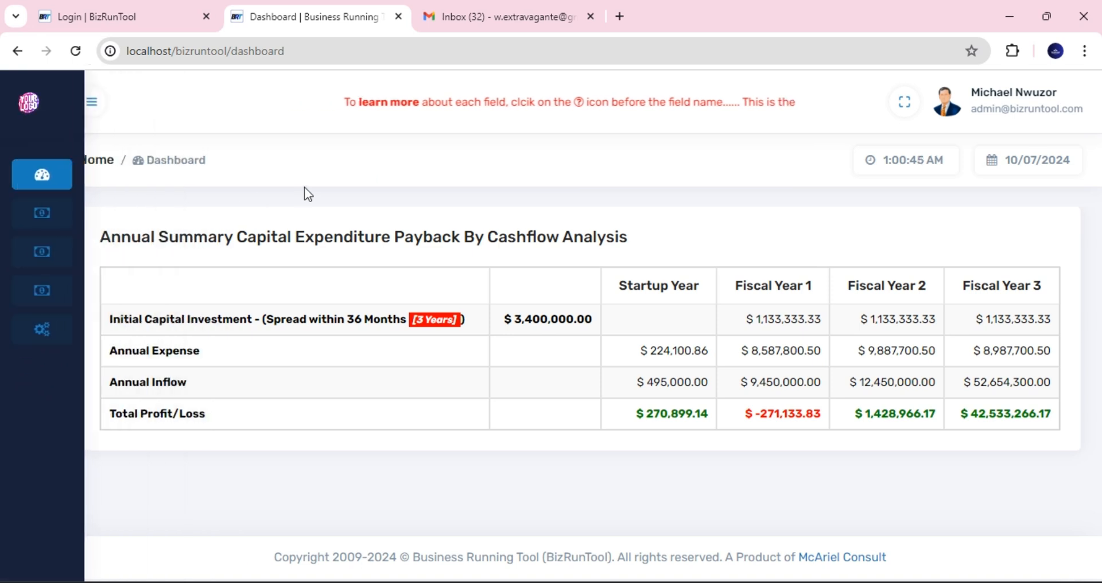
mouse_move(5, 226)
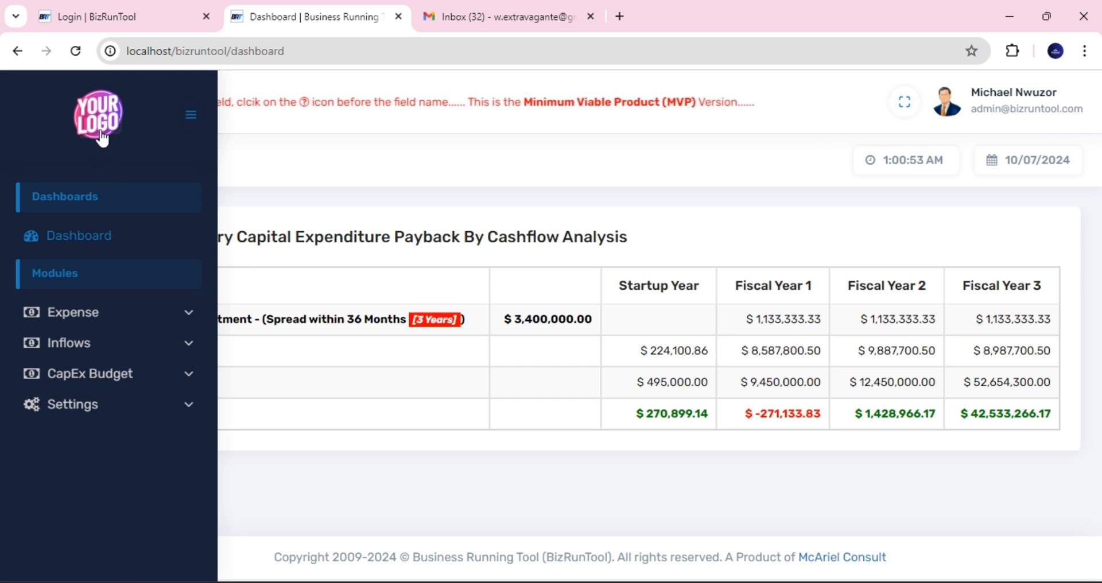
click(123, 416)
click(125, 442)
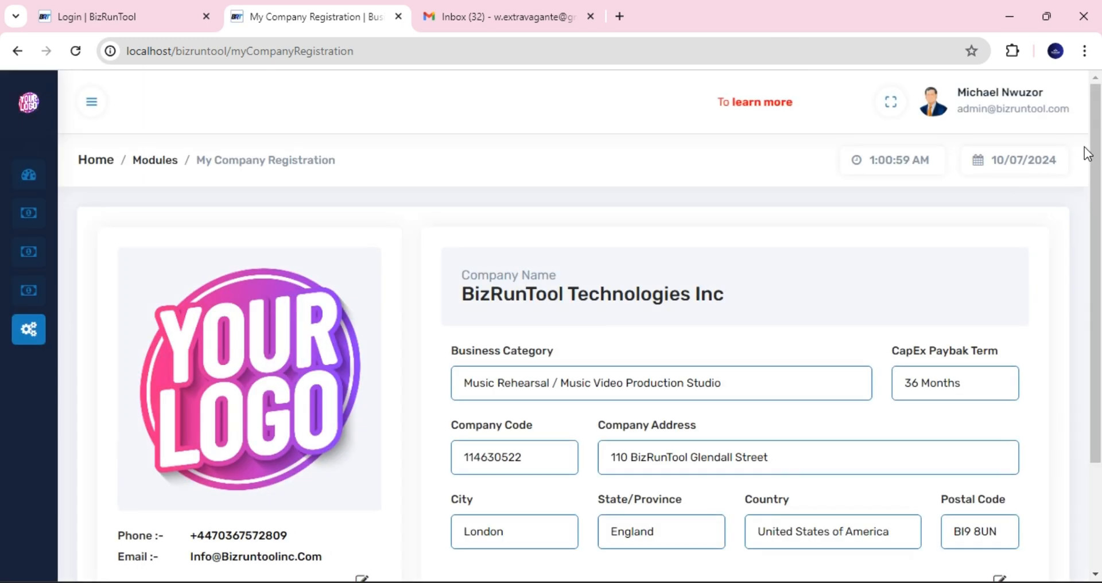
scroll(692, 353, down, 2)
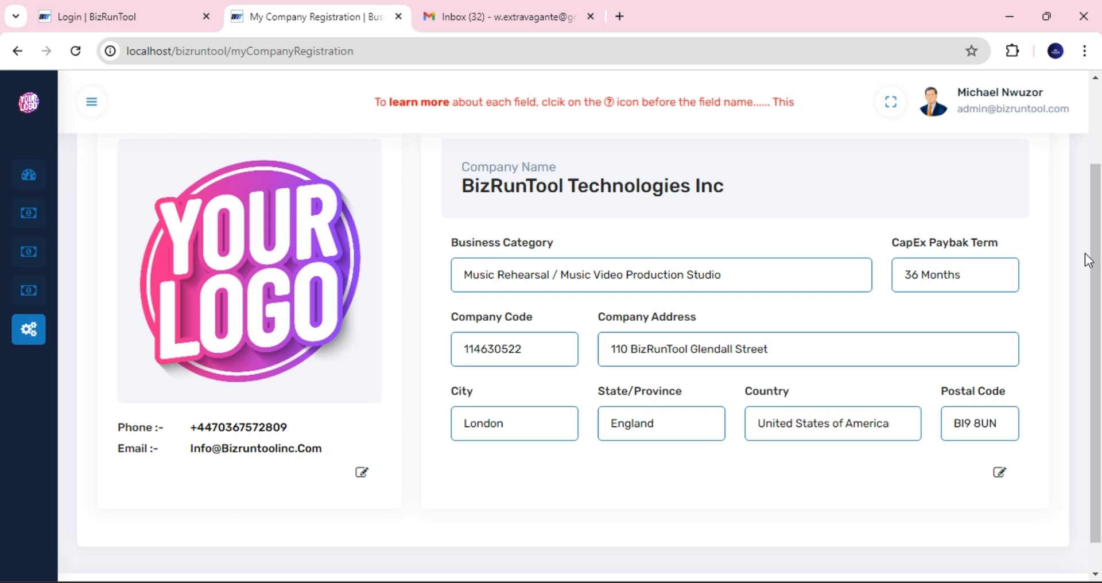
drag(1093, 259, 1094, 235)
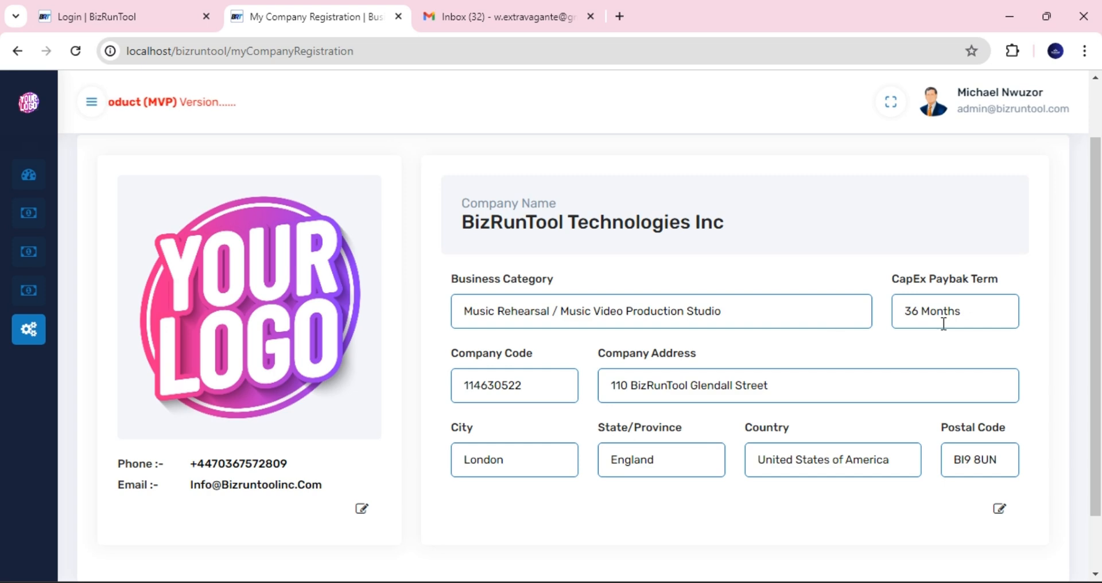
- Go back to the dashboard and expand the Expense, Inflows and CapEx Budget sidebar groups
mouse_move(43, 181)
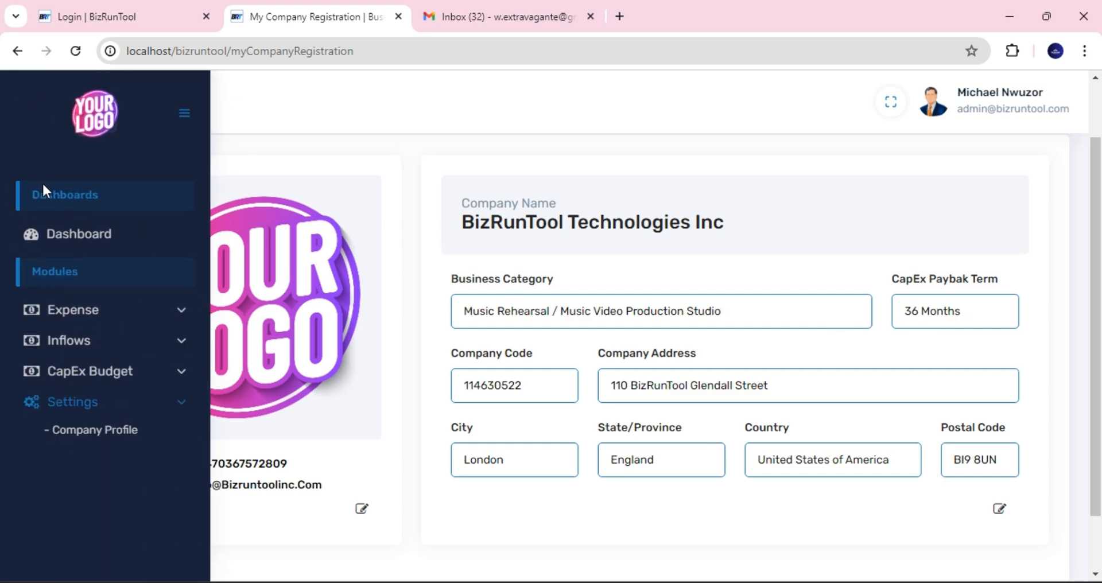
click(77, 242)
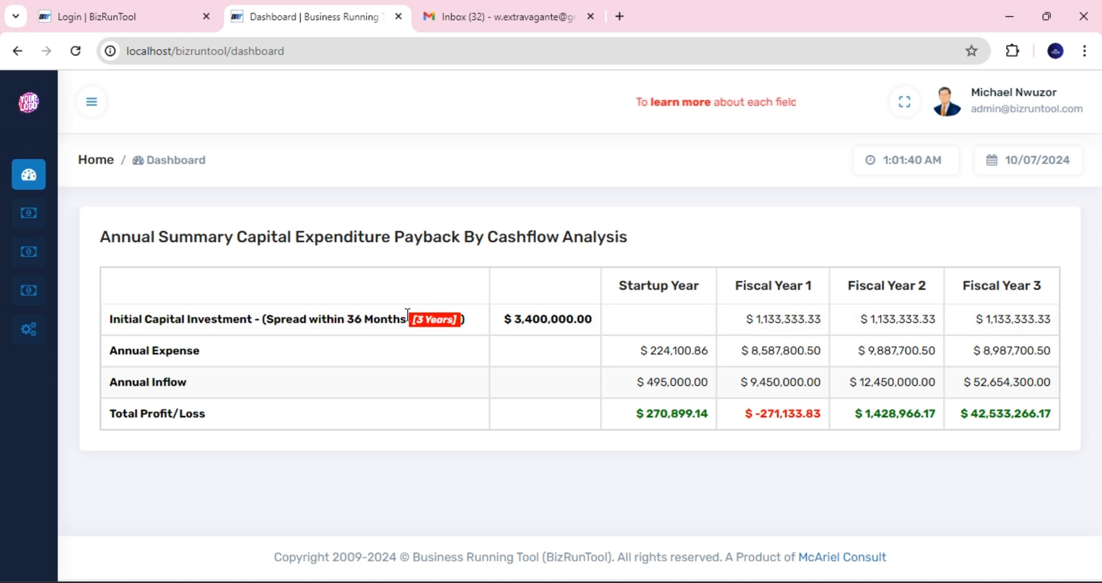
mouse_move(28, 252)
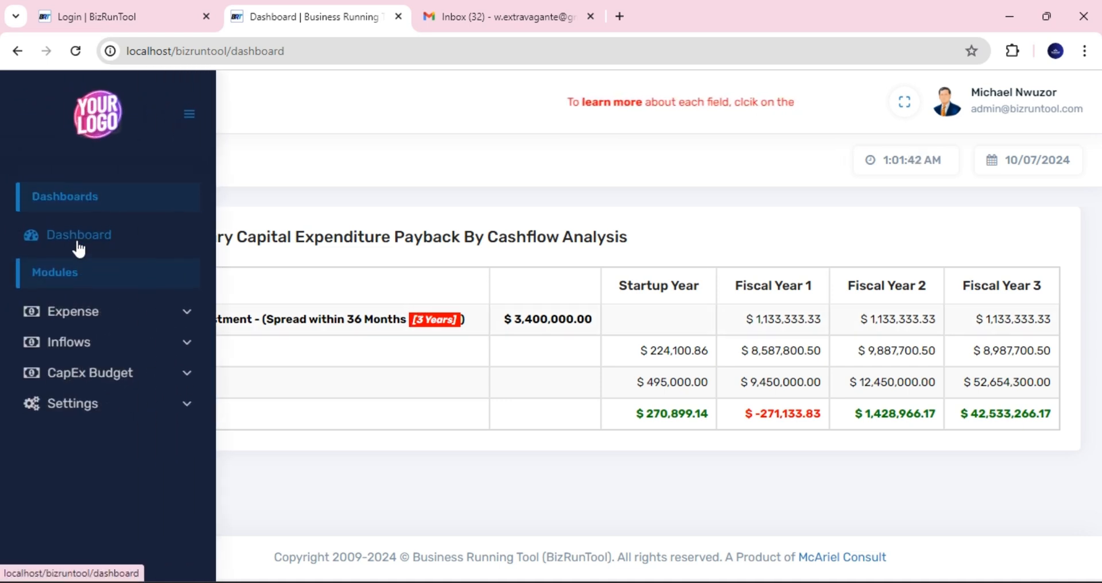
click(97, 319)
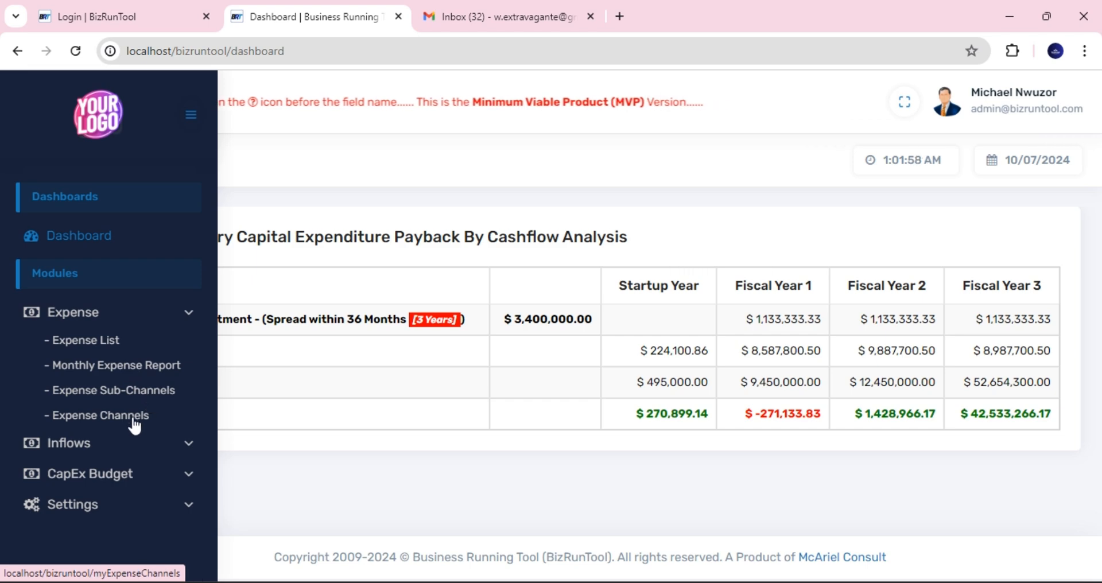
click(106, 450)
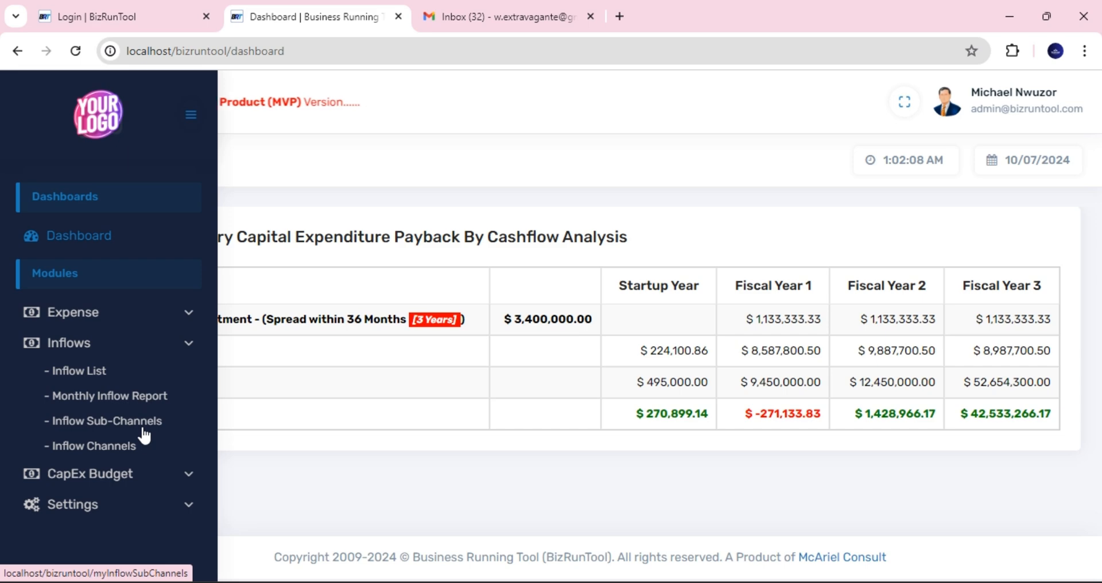
click(135, 473)
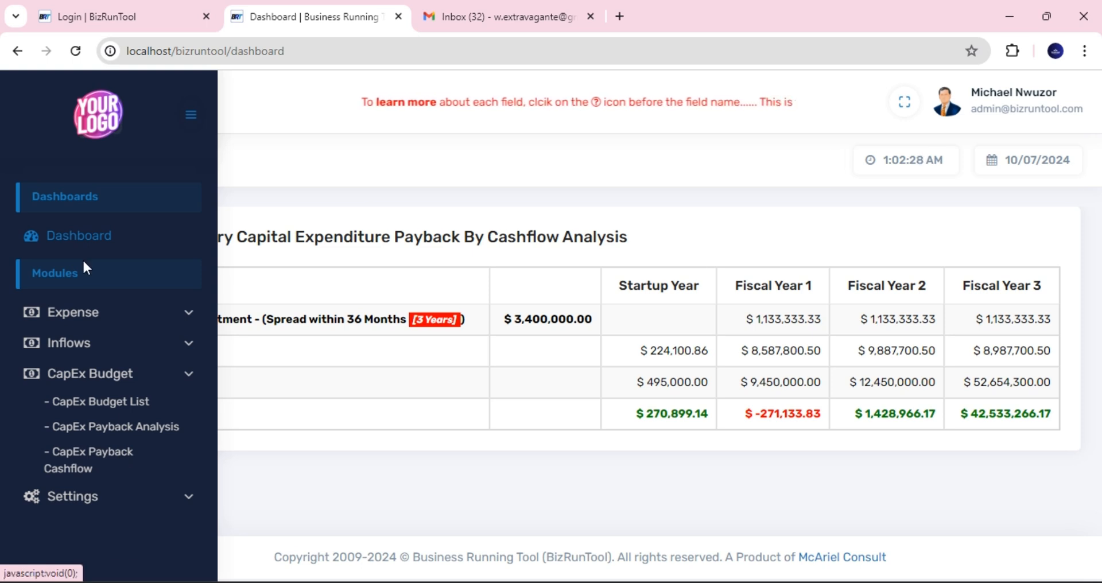
- Open the CapEx Budget List and scroll down to its Capital, Fixed and Operating Expense groups
click(116, 405)
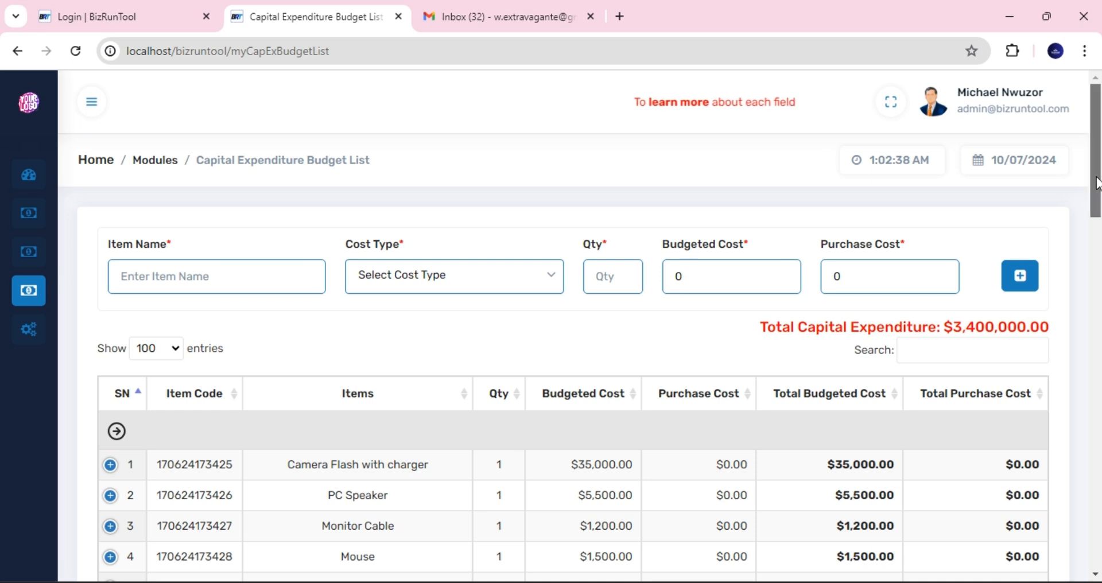
mouse_move(1097, 184)
mouse_down()
mouse_move(1098, 205)
mouse_move(1096, 178)
mouse_up()
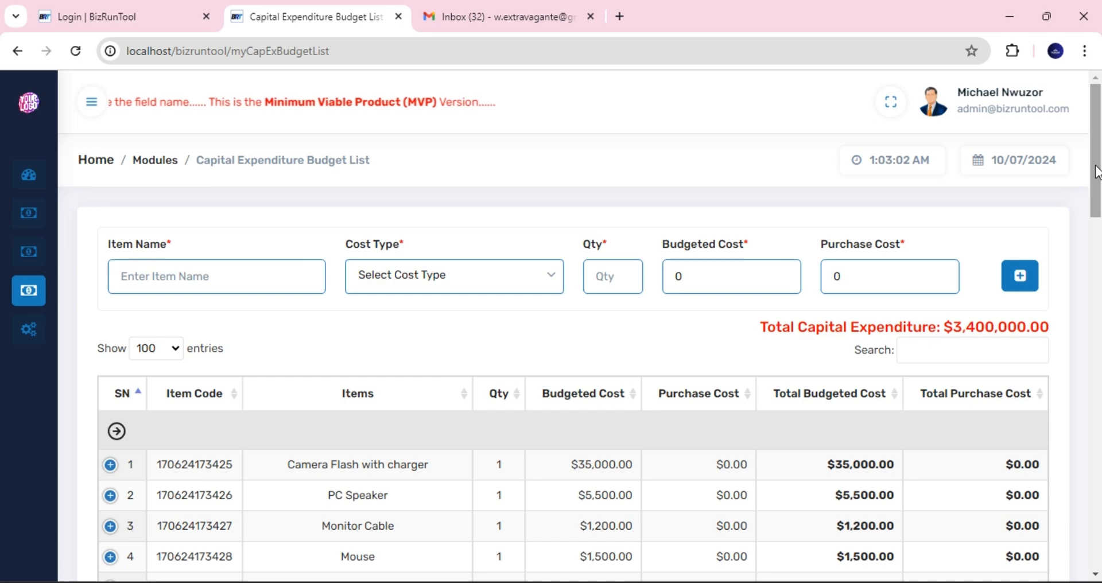
drag(1096, 172, 1097, 169)
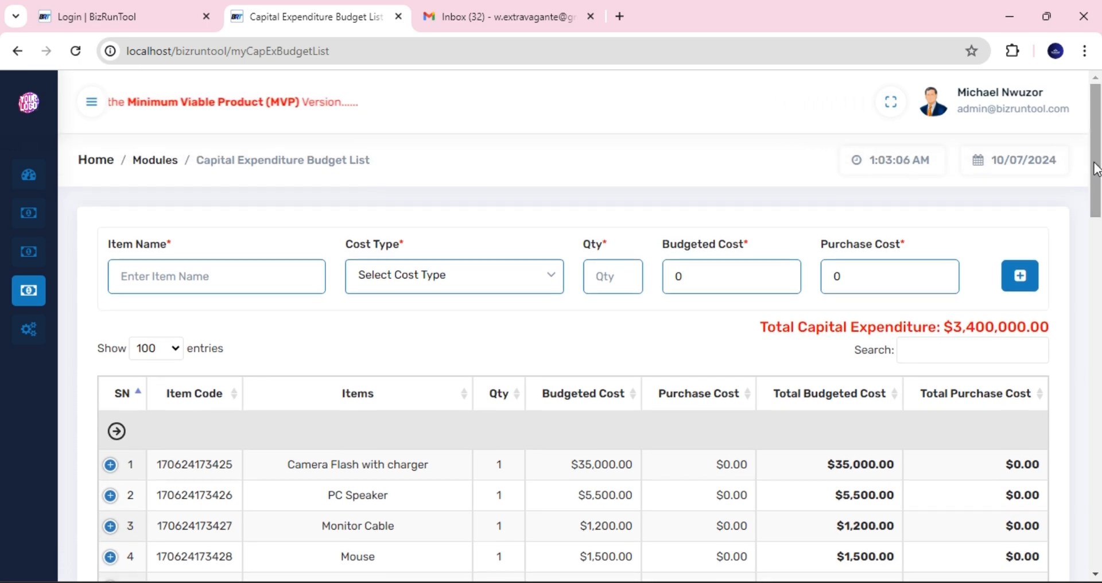
drag(1095, 163, 1095, 147)
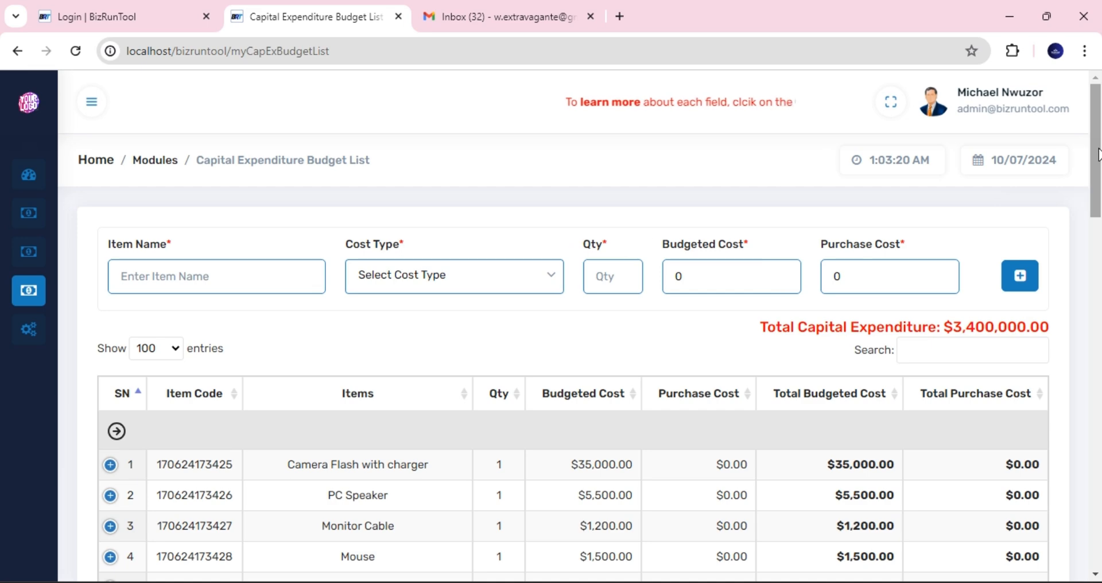
drag(1098, 152, 1097, 200)
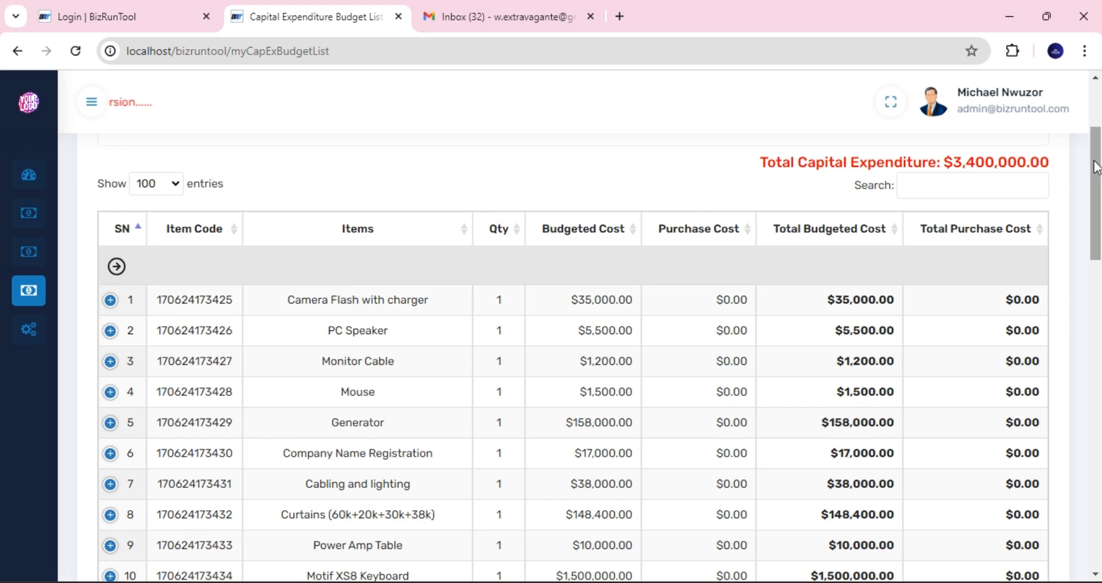
drag(1092, 162, 1100, 462)
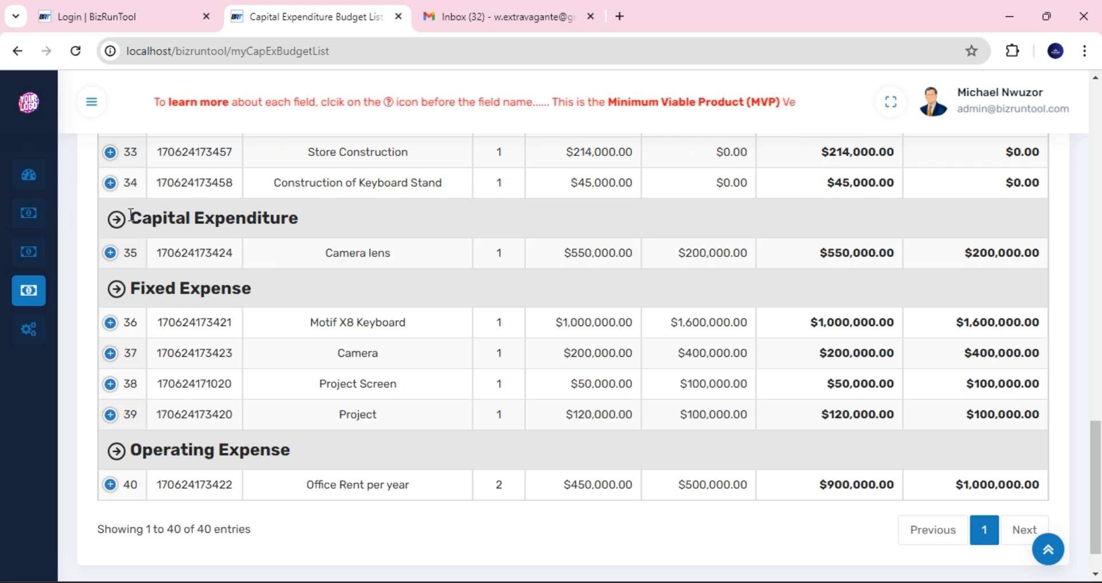
drag(132, 221, 306, 232)
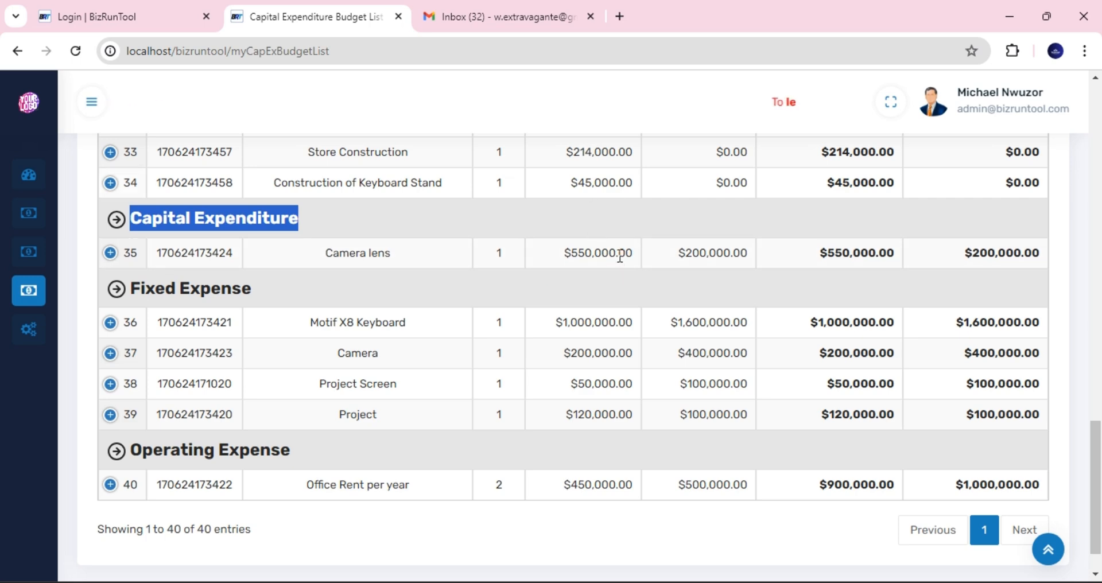
drag(1088, 456, 1080, 162)
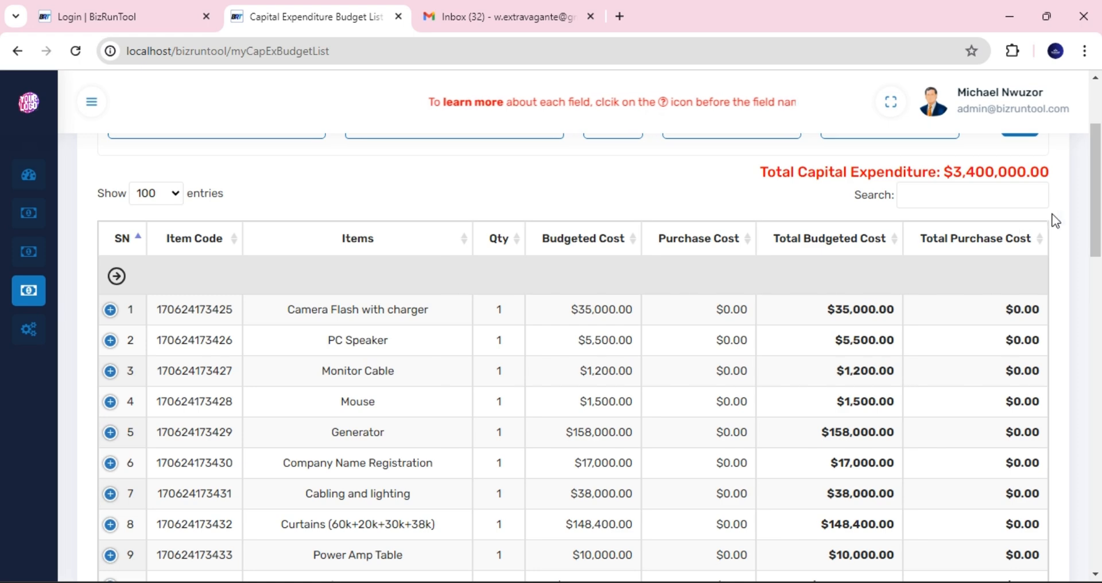
drag(1097, 219, 1100, 521)
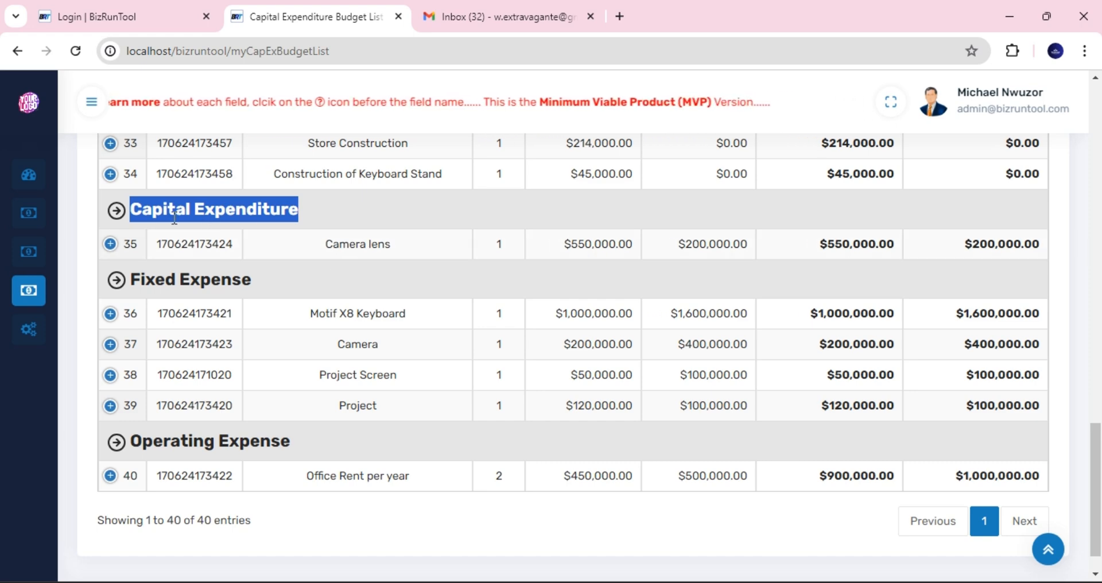
- Expand row 35's Camera lens details, scroll back up, and reveal the CapEx Budget sidebar menu
click(110, 244)
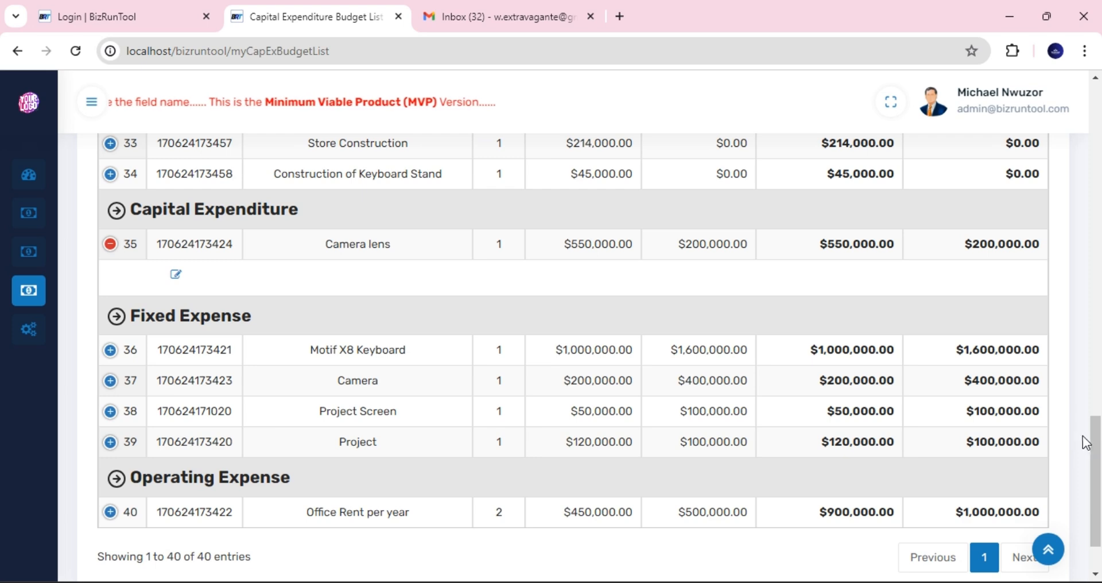
drag(1090, 447, 1073, 112)
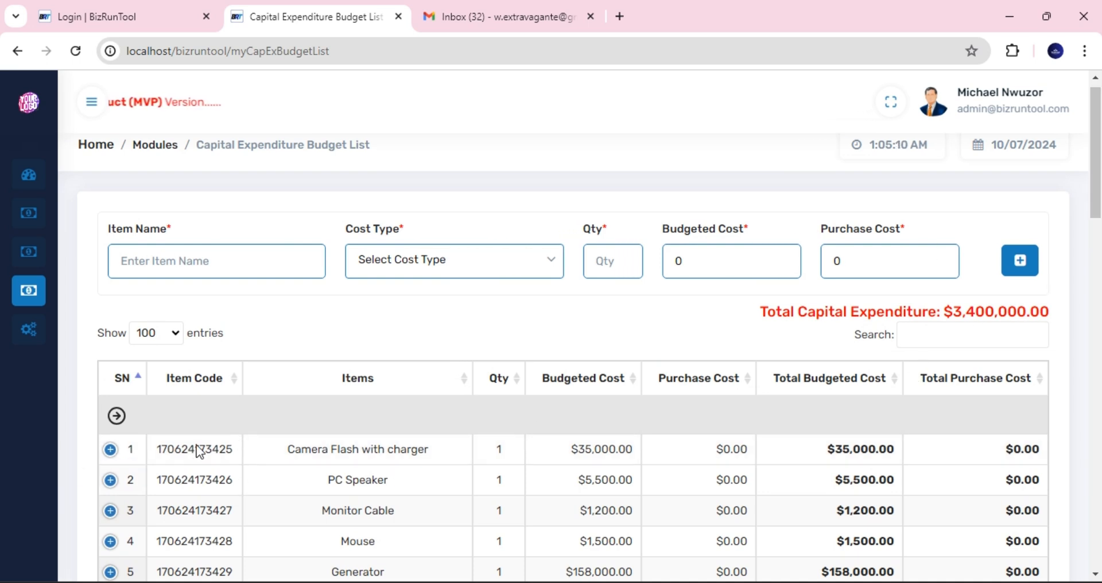
mouse_move(123, 323)
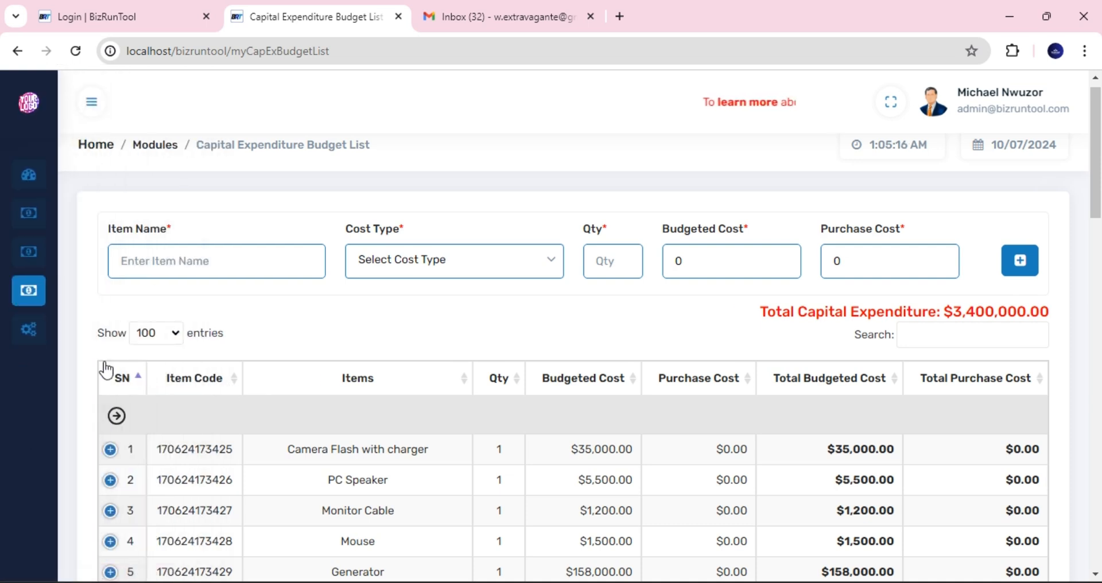
mouse_move(29, 397)
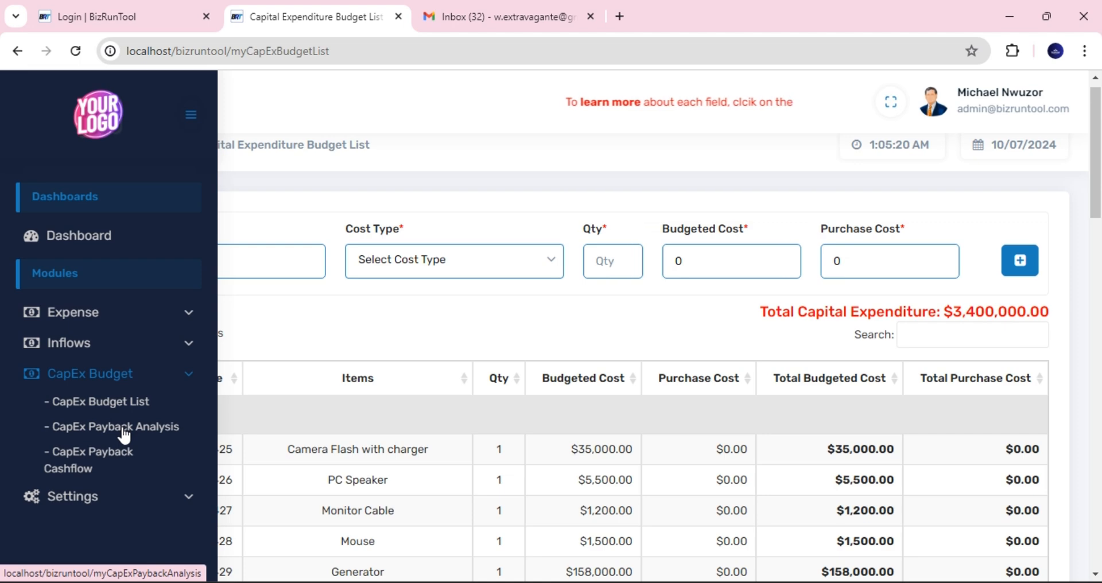
- Open CapEx Payback Analysis and highlight the 36-month payback term in its heading
click(124, 431)
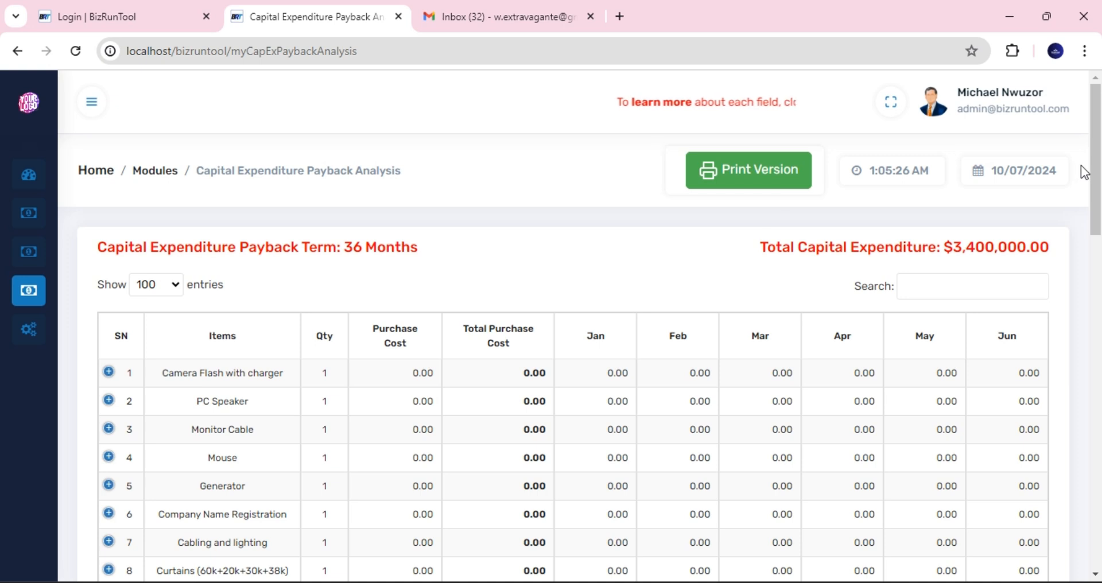
drag(1094, 173, 1096, 179)
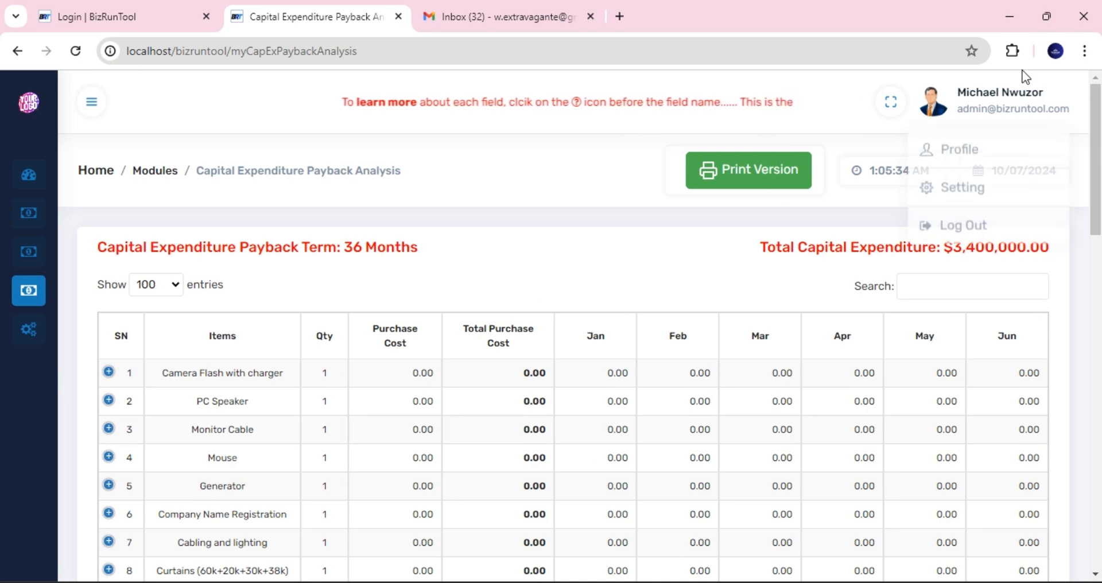
drag(1098, 199, 1076, 146)
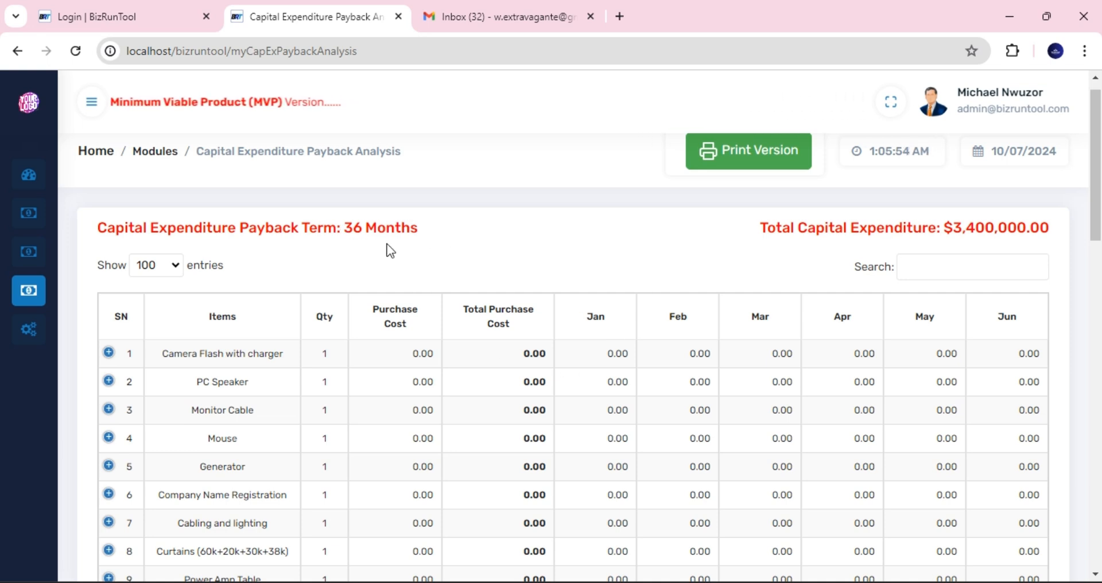
double_click(353, 228)
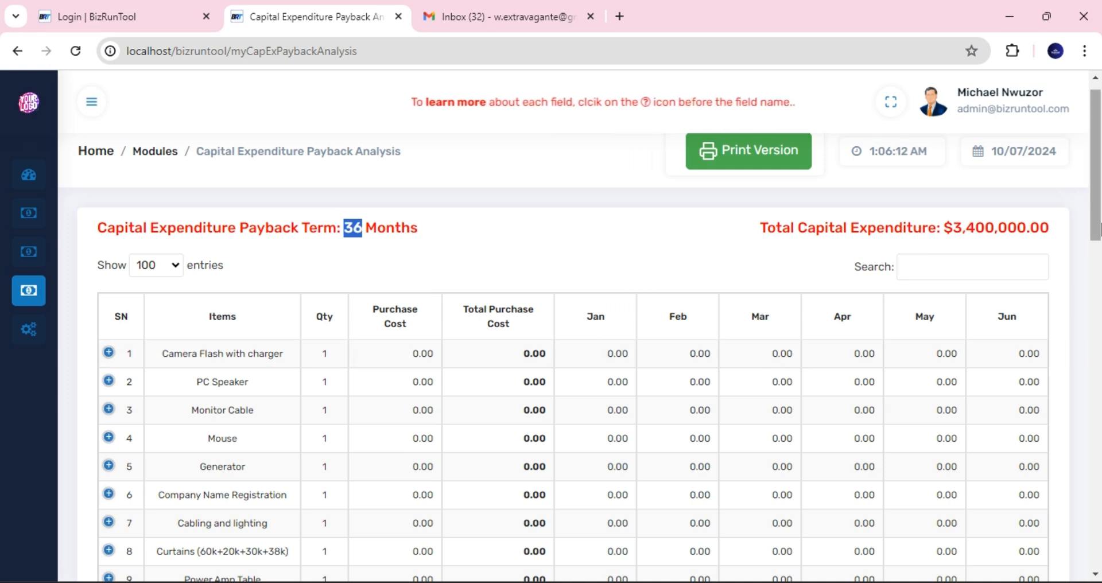
mouse_move(1097, 225)
mouse_down()
mouse_move(1098, 251)
mouse_move(1098, 229)
mouse_up()
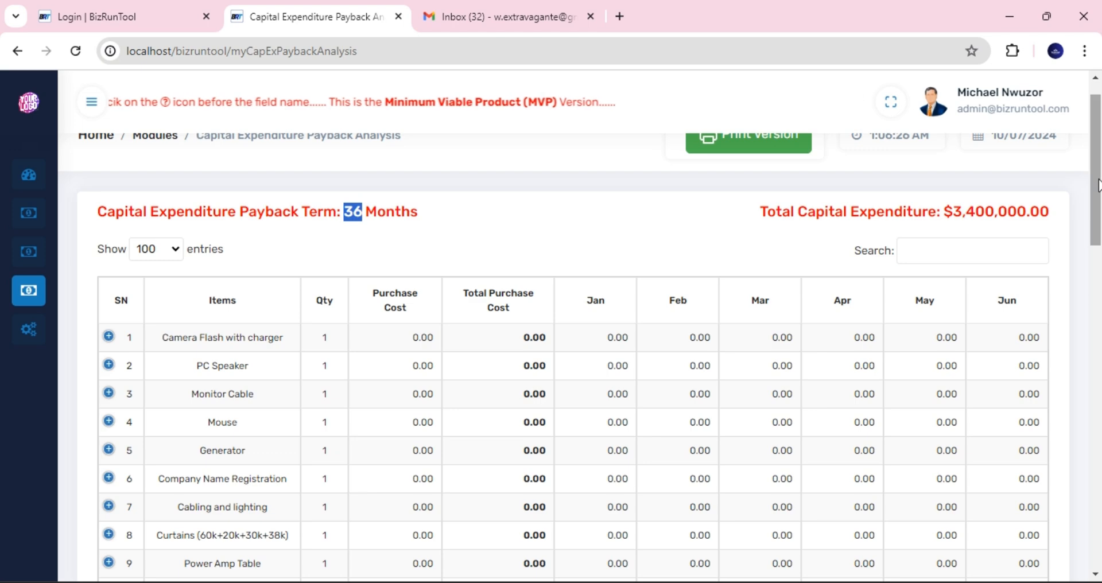
scroll(1096, 198, down, 1)
drag(1097, 198, 1100, 491)
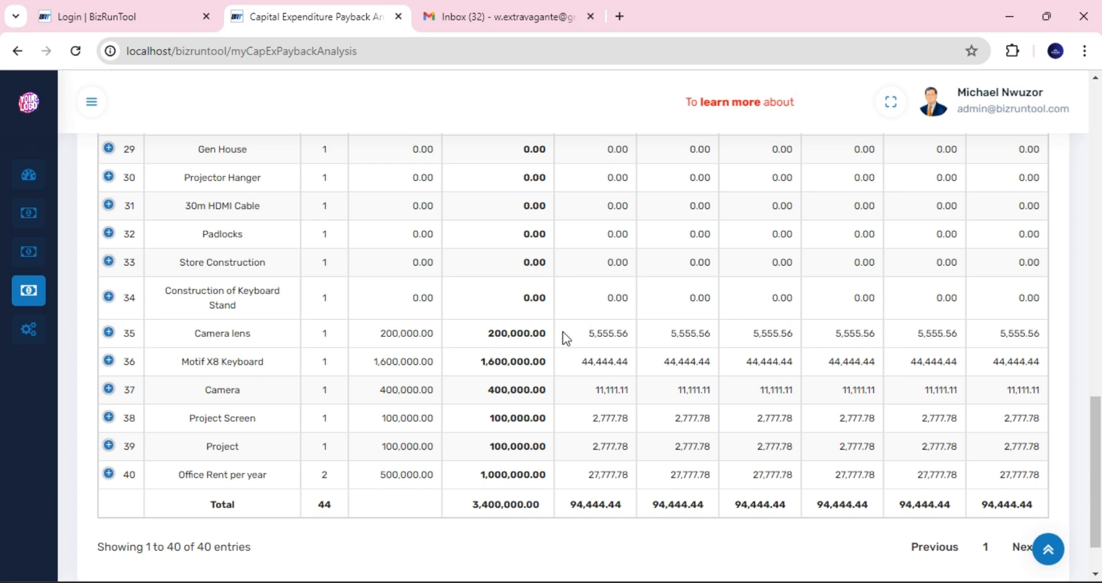
mouse_move(1094, 411)
mouse_down()
mouse_move(1098, 135)
mouse_move(1099, 412)
mouse_up()
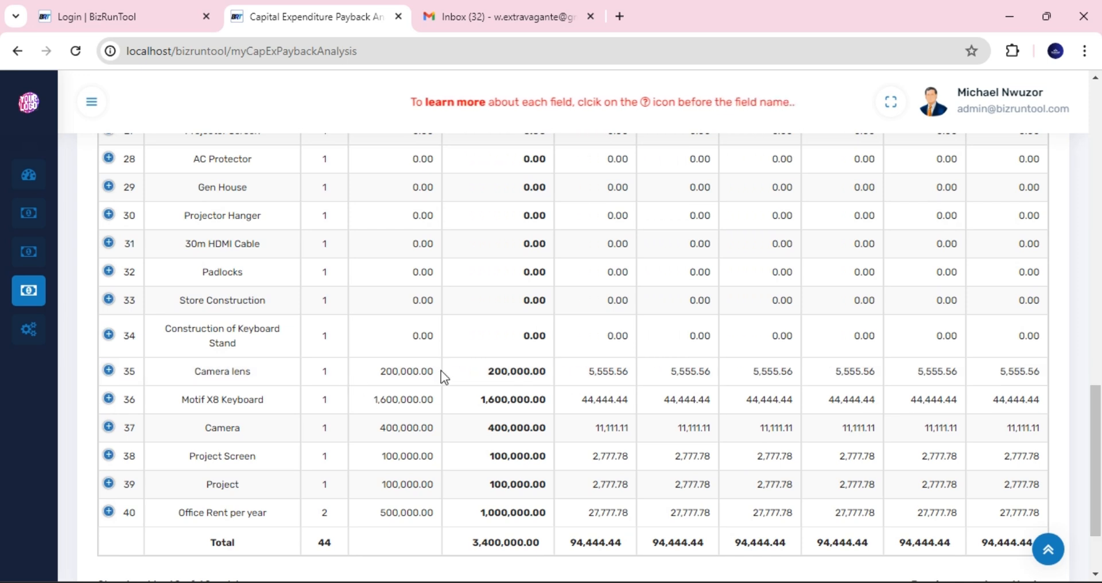
drag(487, 373, 546, 372)
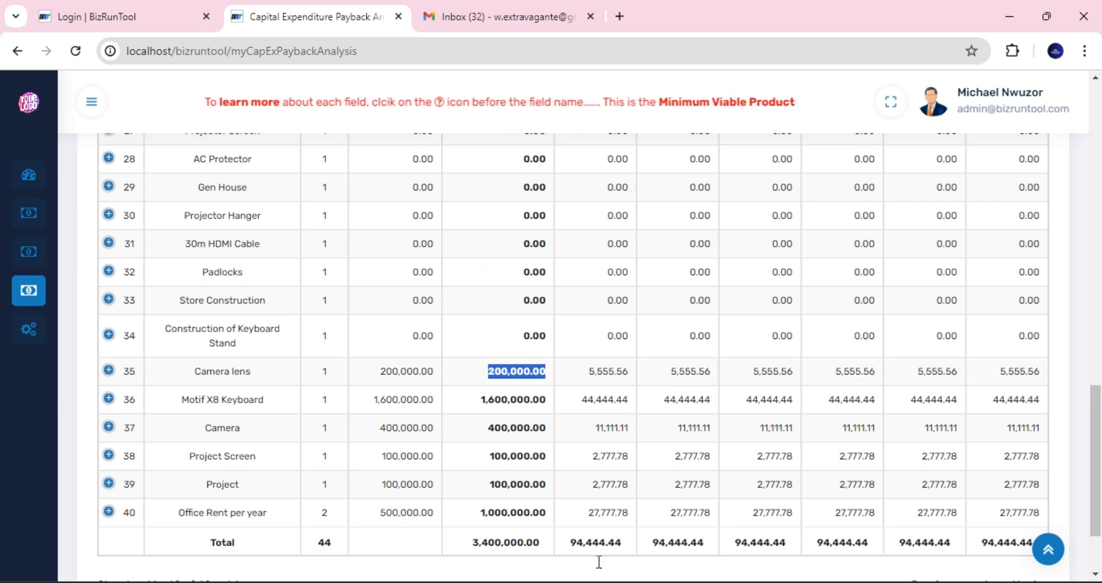
click(595, 582)
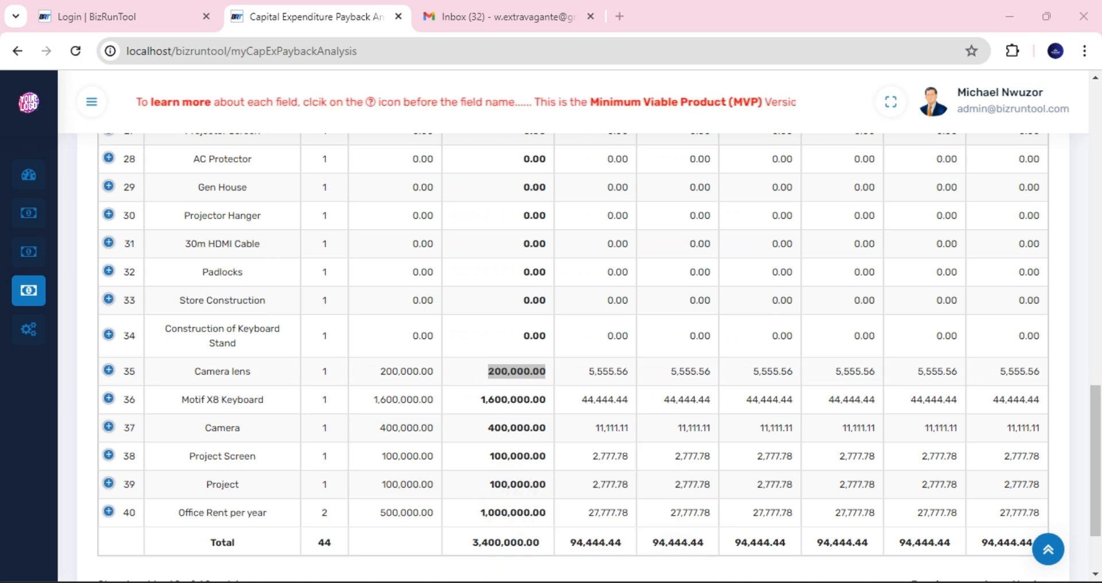
right_click(595, 581)
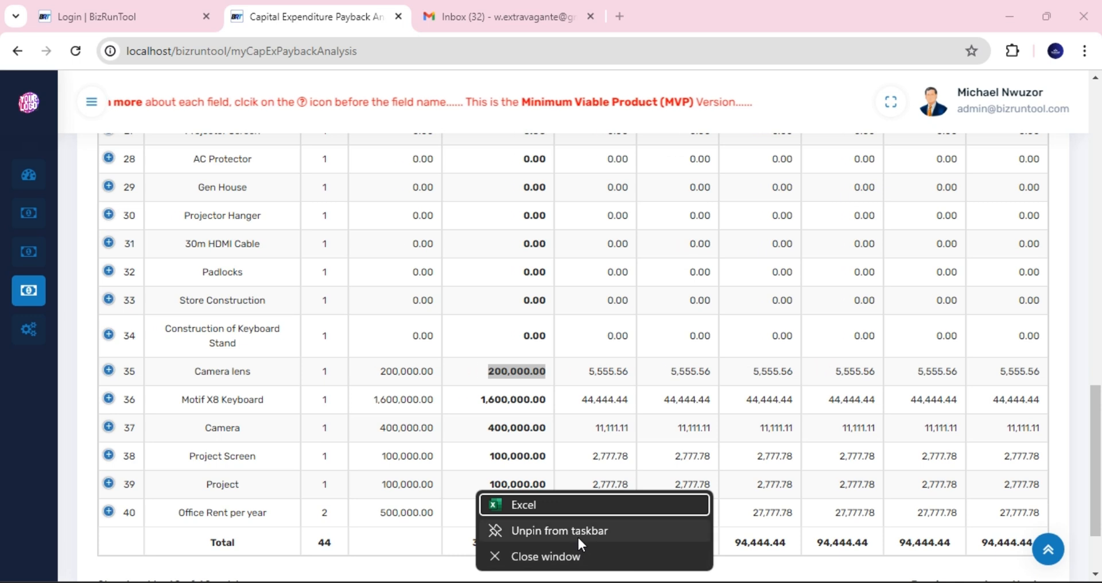
click(660, 240)
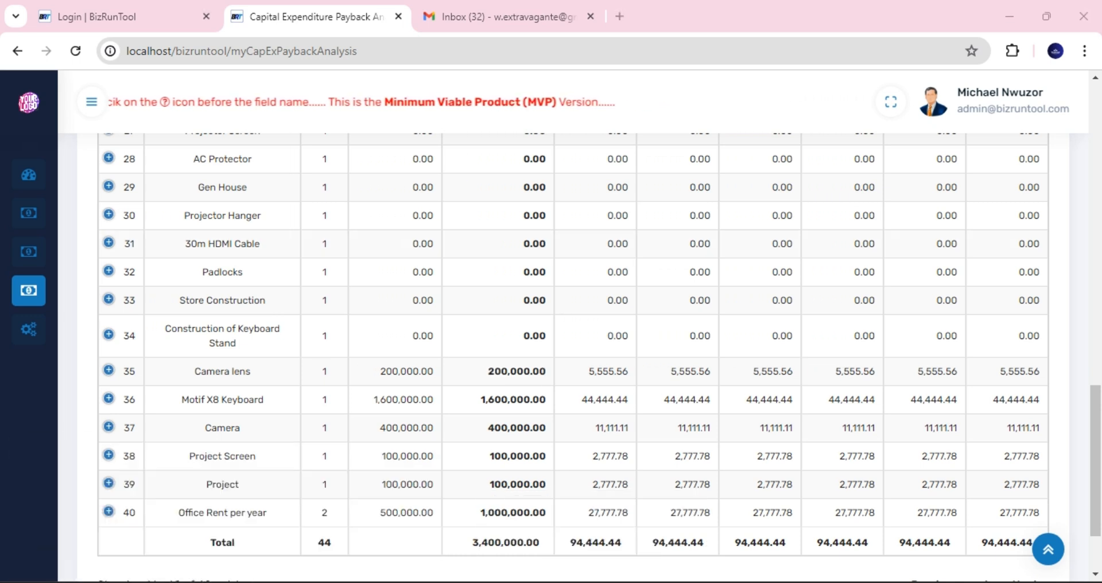
click(111, 581)
key(Escape)
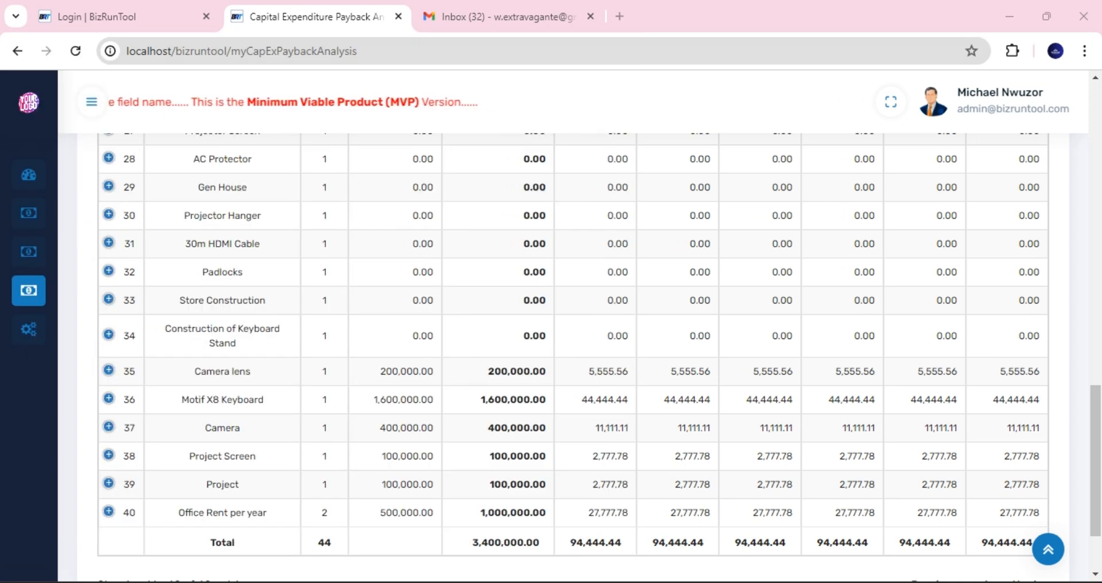
- Launch Windows Calculator from Start search and move it beside the payback table
click(112, 581)
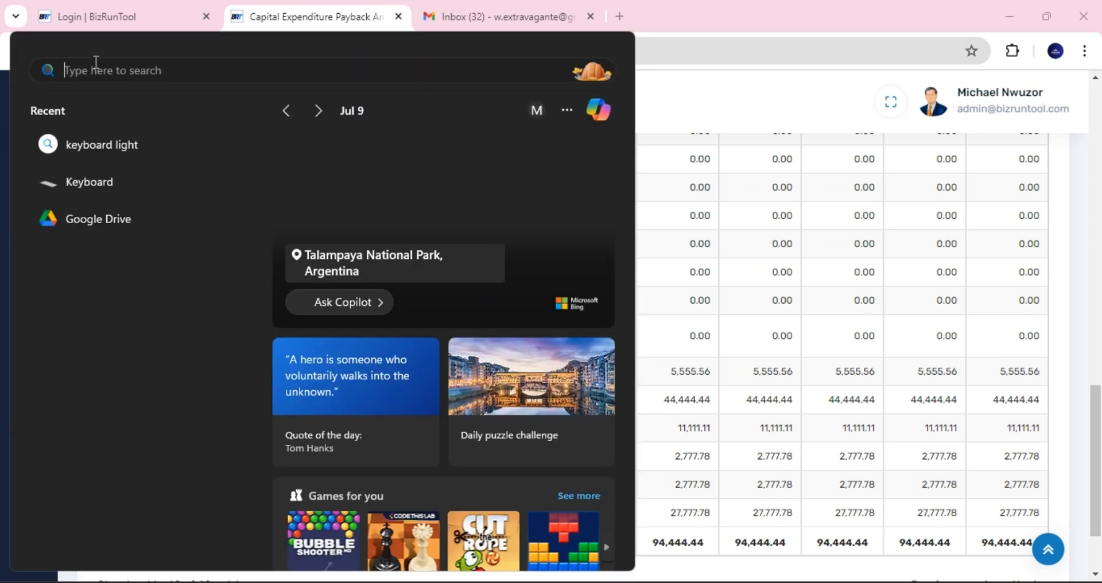
text(c)
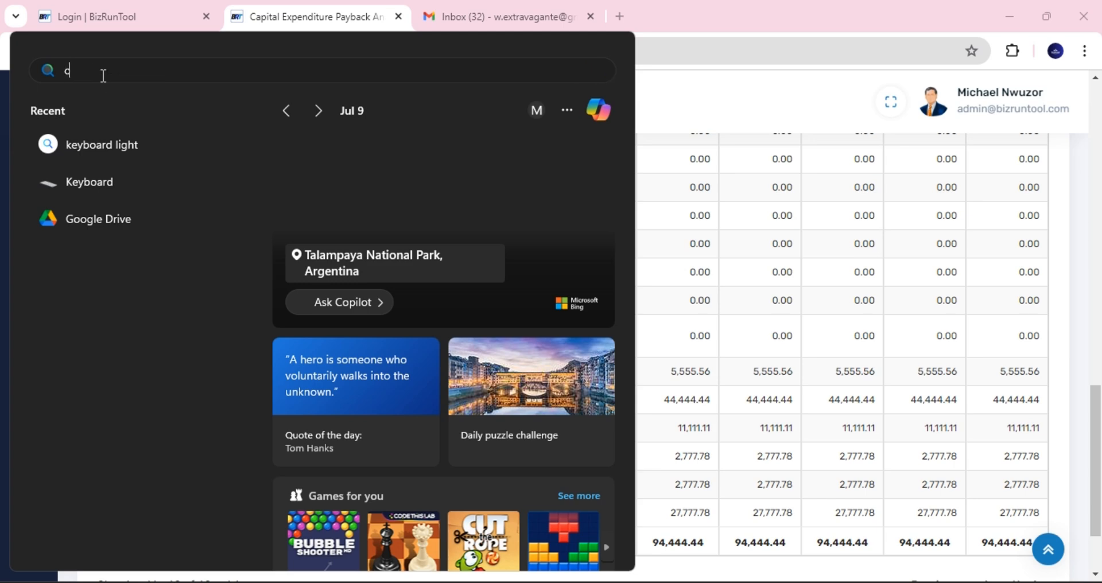
text(alculator)
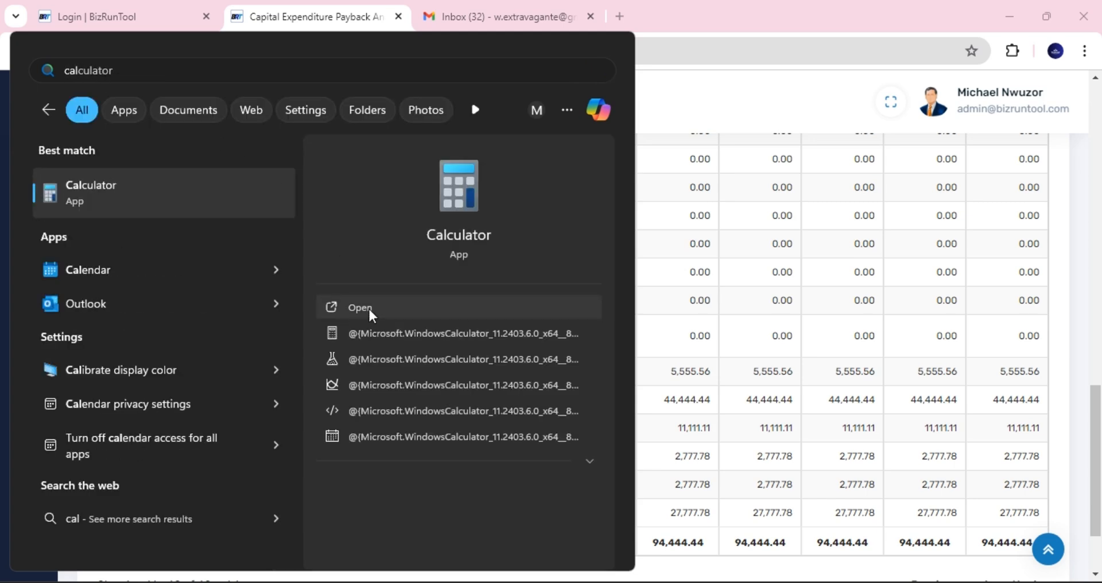
click(368, 308)
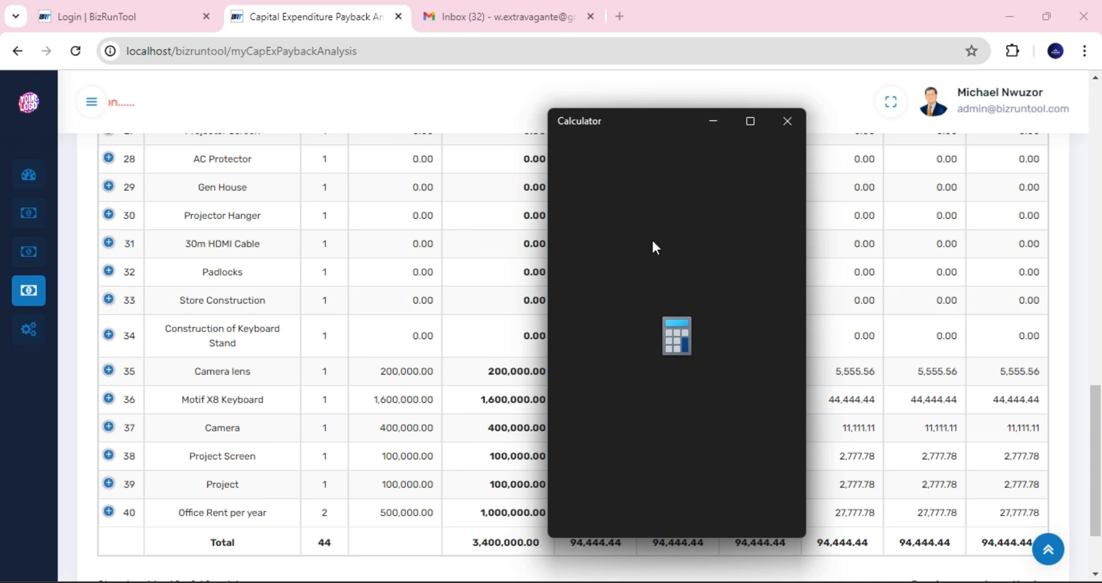
drag(655, 115, 873, 103)
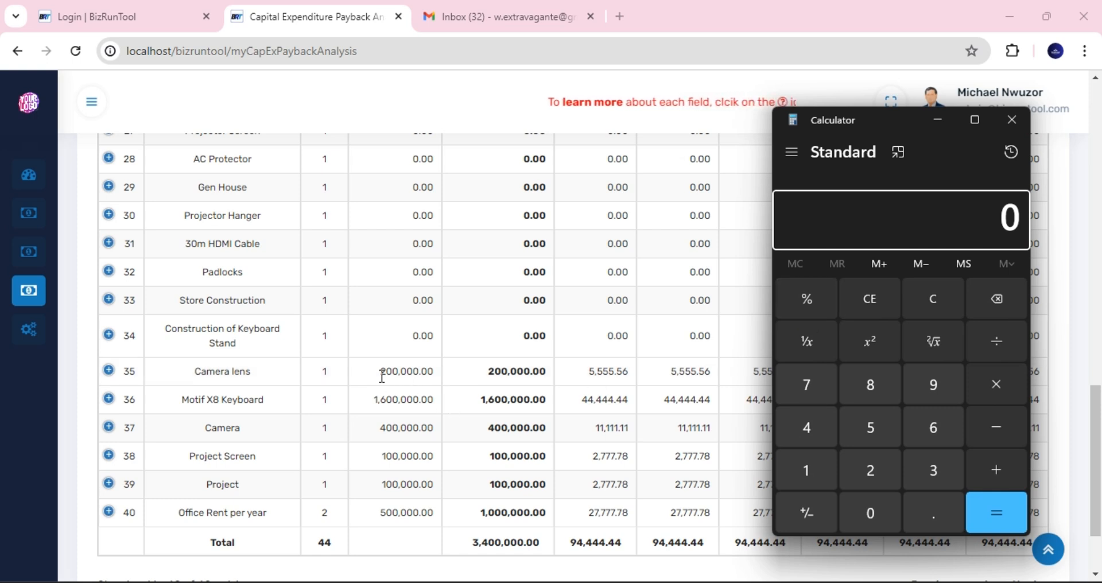
- Calculate 200000 ÷ 36 = 5,555.56, the Camera lens monthly payback amount
click(877, 465)
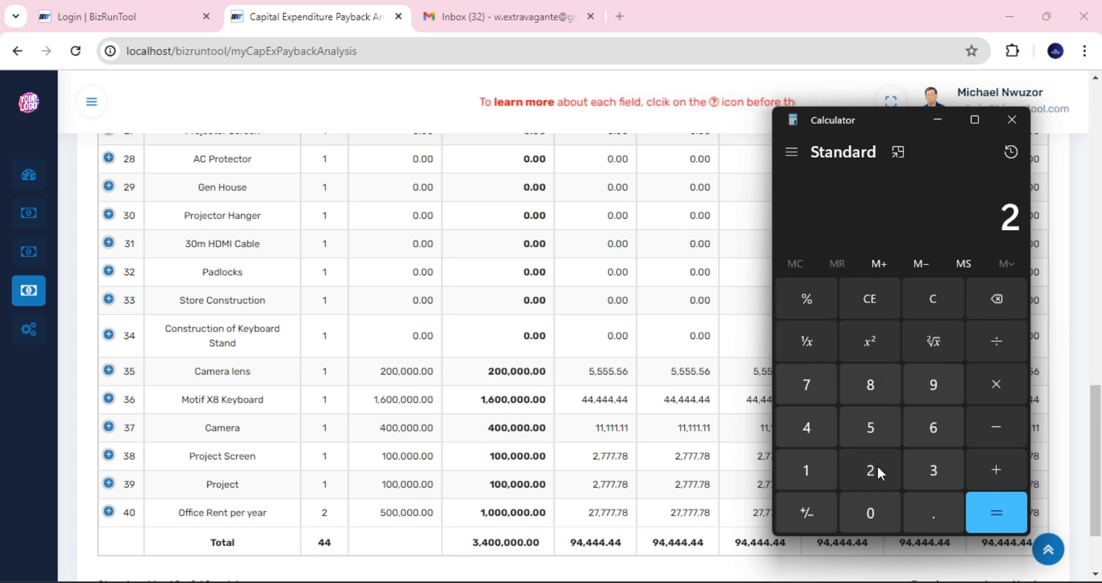
click(875, 510)
click(875, 511)
click(873, 511)
click(874, 511)
click(874, 511)
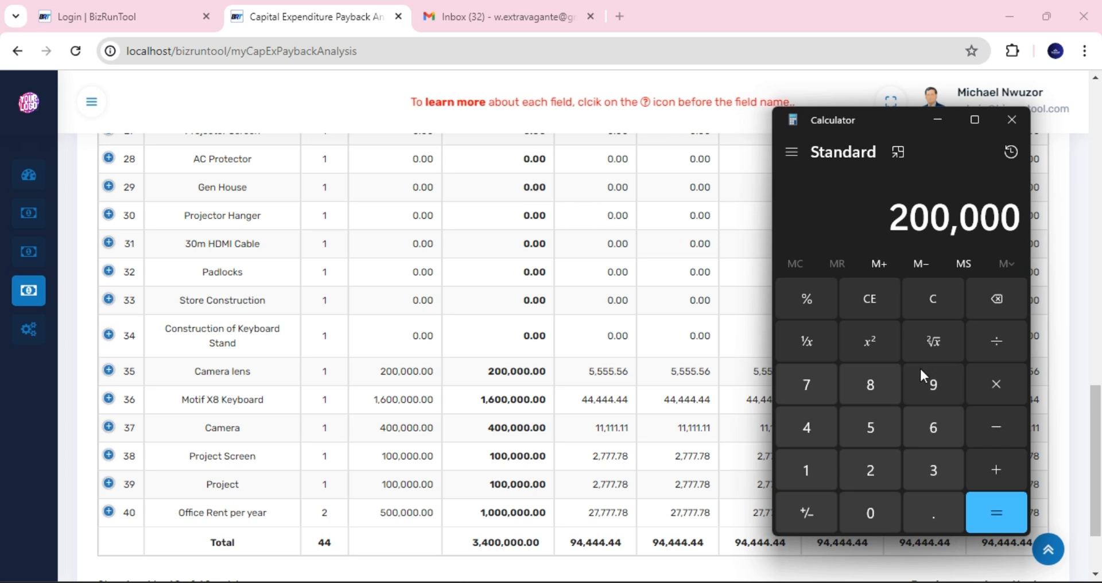
click(1004, 341)
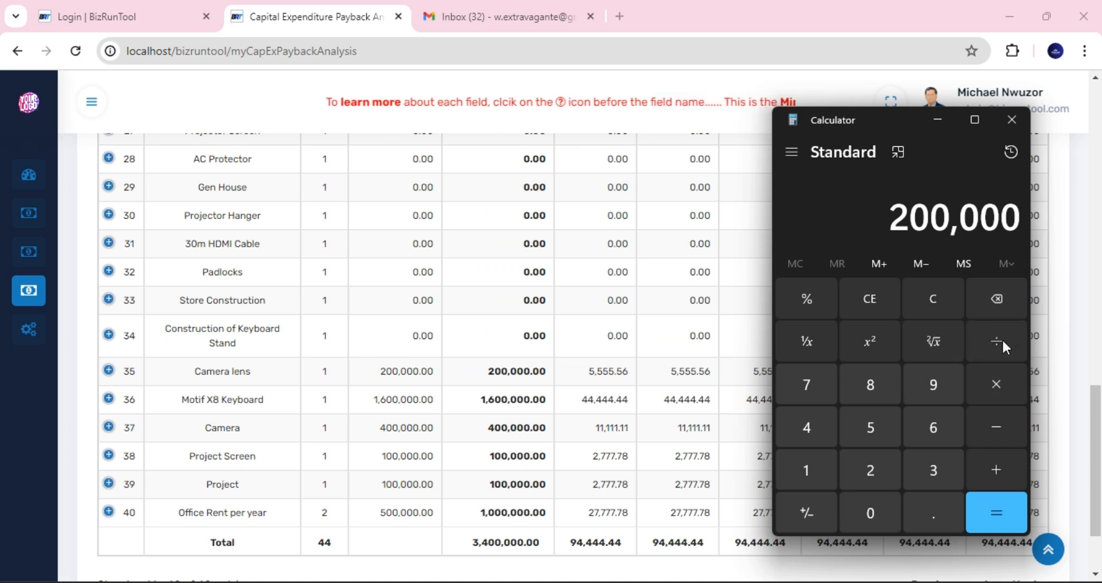
click(931, 455)
click(929, 429)
click(1001, 515)
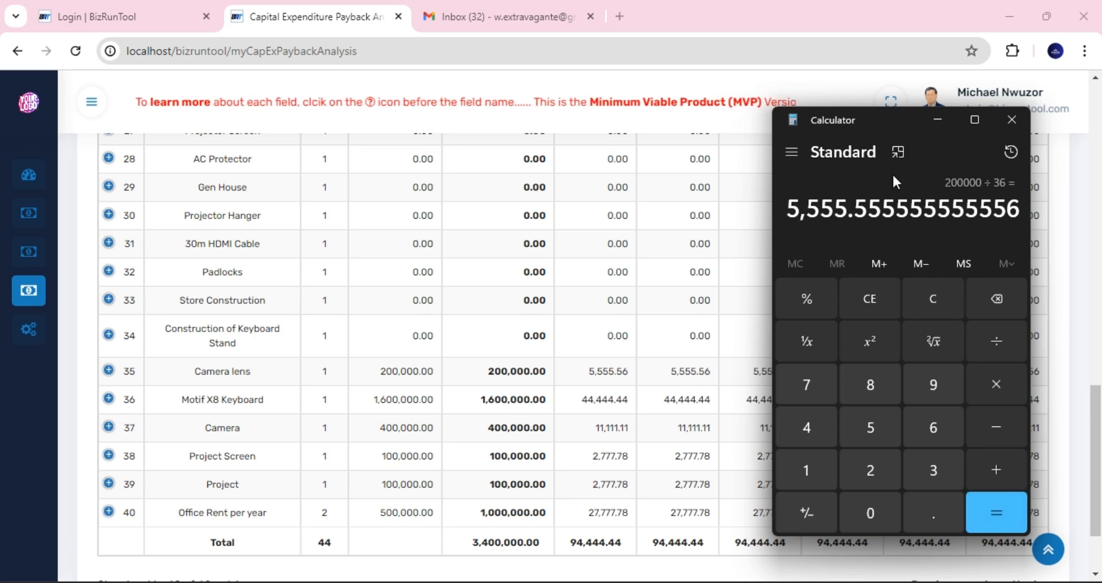
mouse_move(884, 112)
mouse_down()
mouse_move(872, 95)
mouse_move(887, 95)
mouse_up()
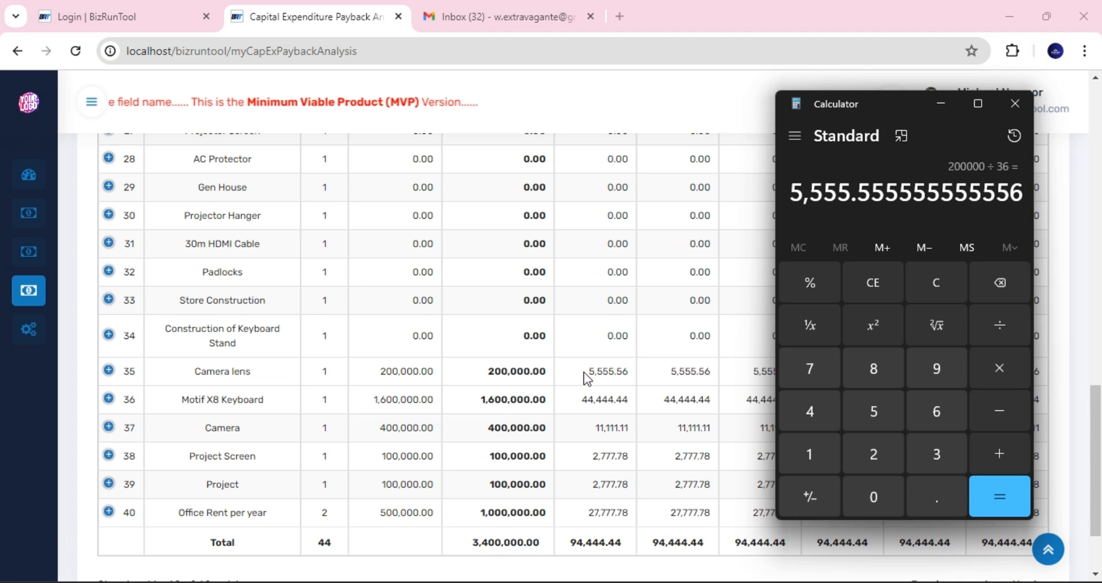
- Back in the payback analysis, scroll to the top and open its Print Version in a new tab
click(1097, 412)
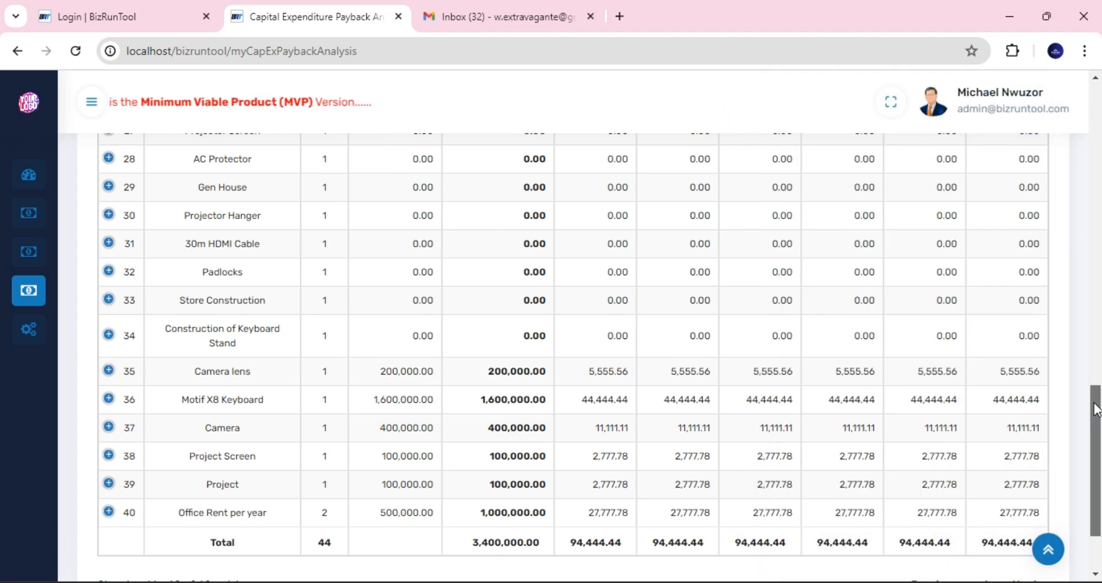
drag(1097, 379, 1083, 137)
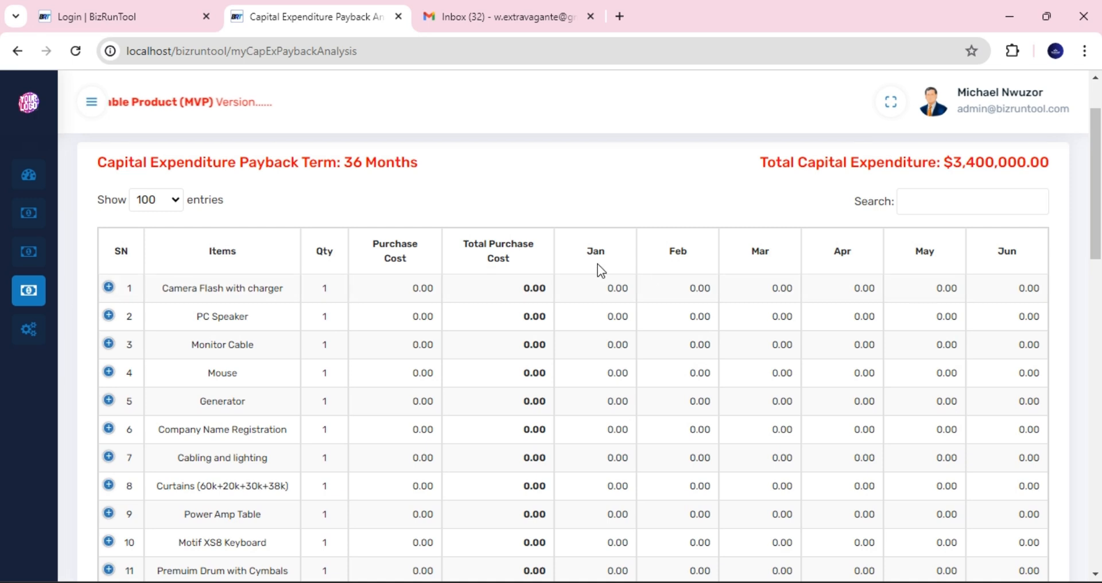
scroll(666, 218, up, 2)
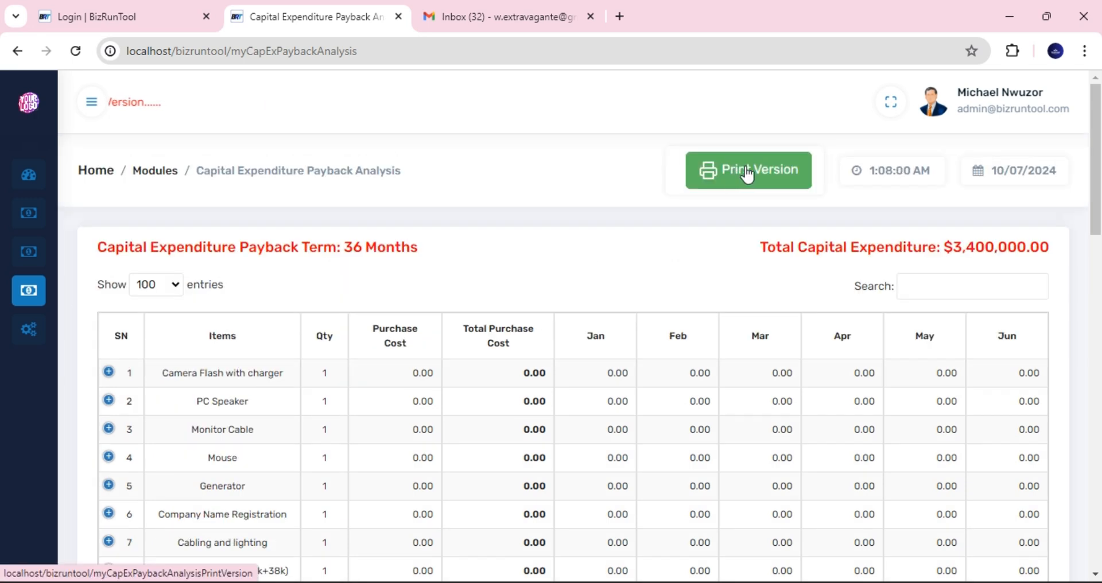
click(747, 173)
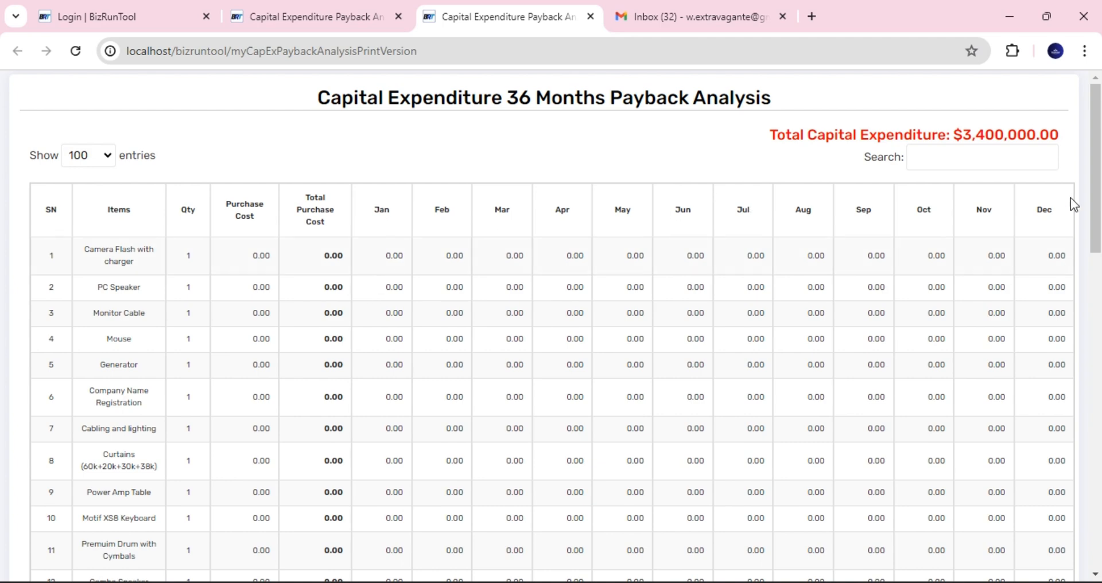
key(ctrl+minus)
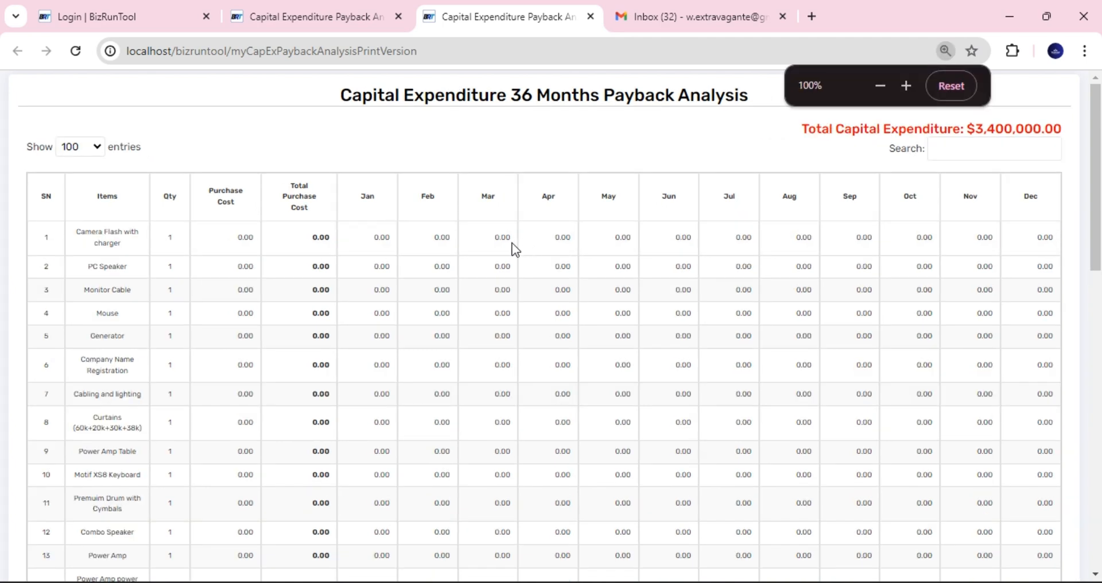
key(ctrl+plus)
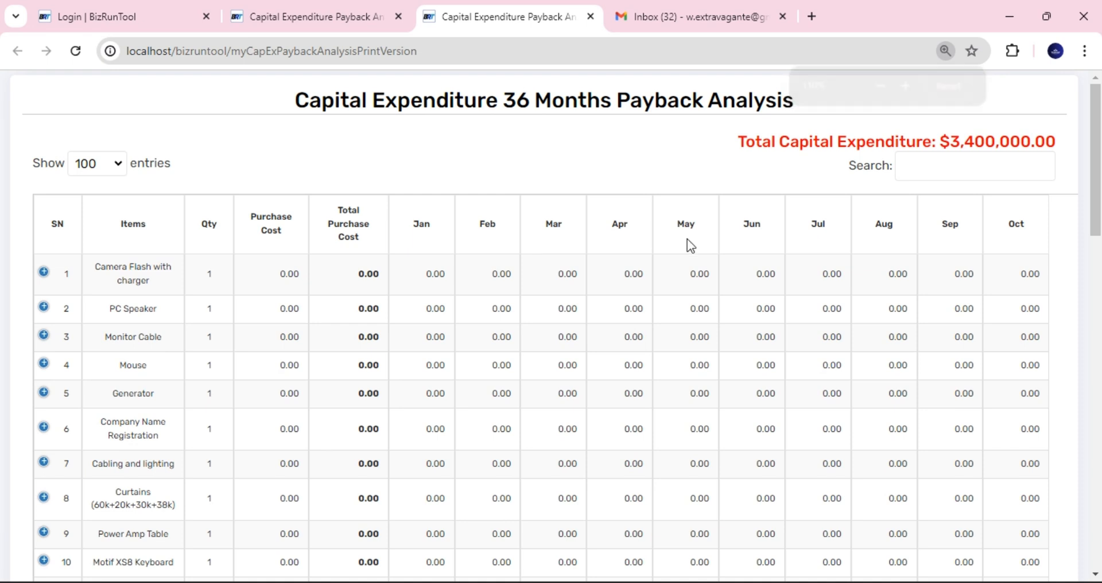
click(947, 50)
click(949, 86)
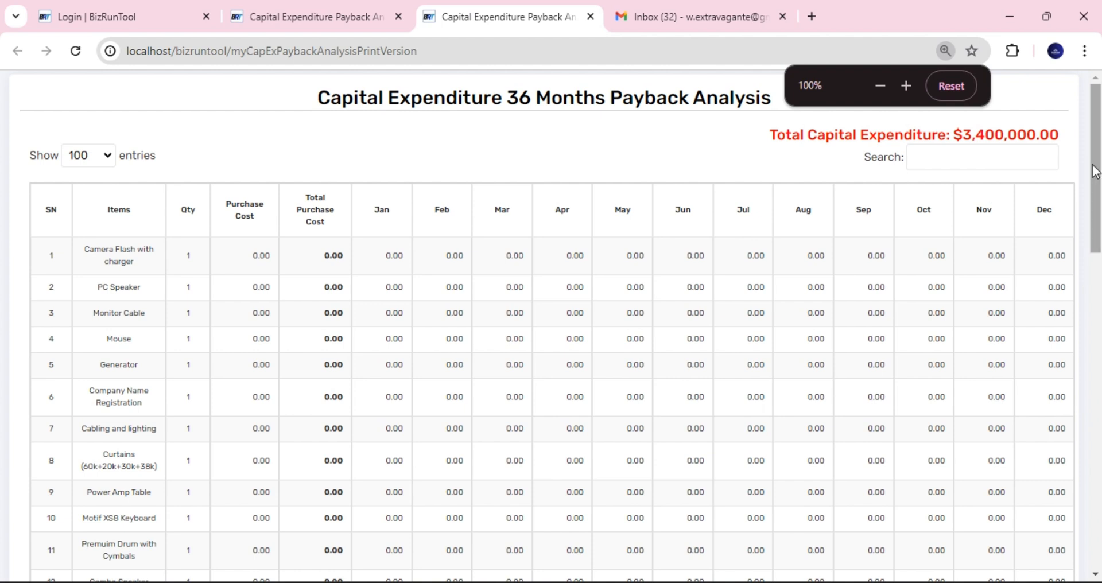
mouse_move(1100, 174)
mouse_down()
mouse_move(1101, 230)
mouse_move(1098, 178)
mouse_up()
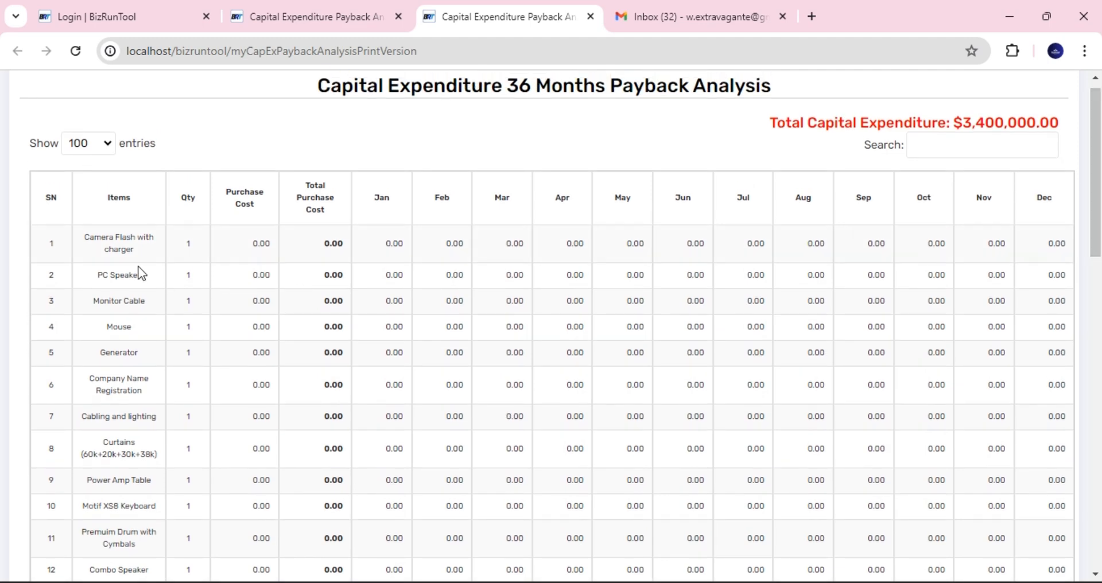
drag(1098, 253, 1100, 560)
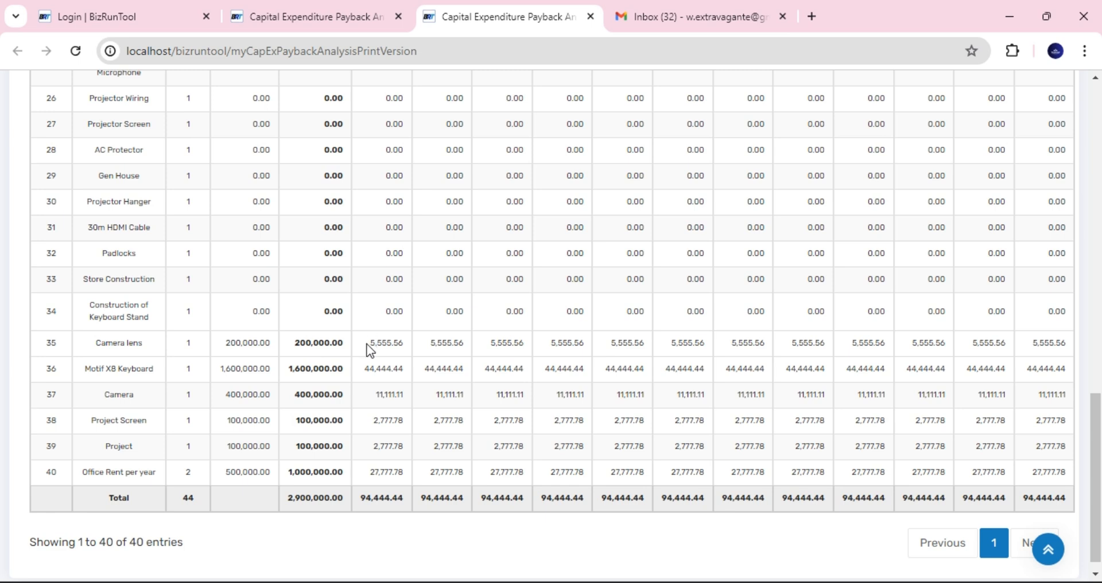
- Highlight then clear the Camera lens monthly amounts on the print page, and return to the app's tab
drag(368, 343, 465, 342)
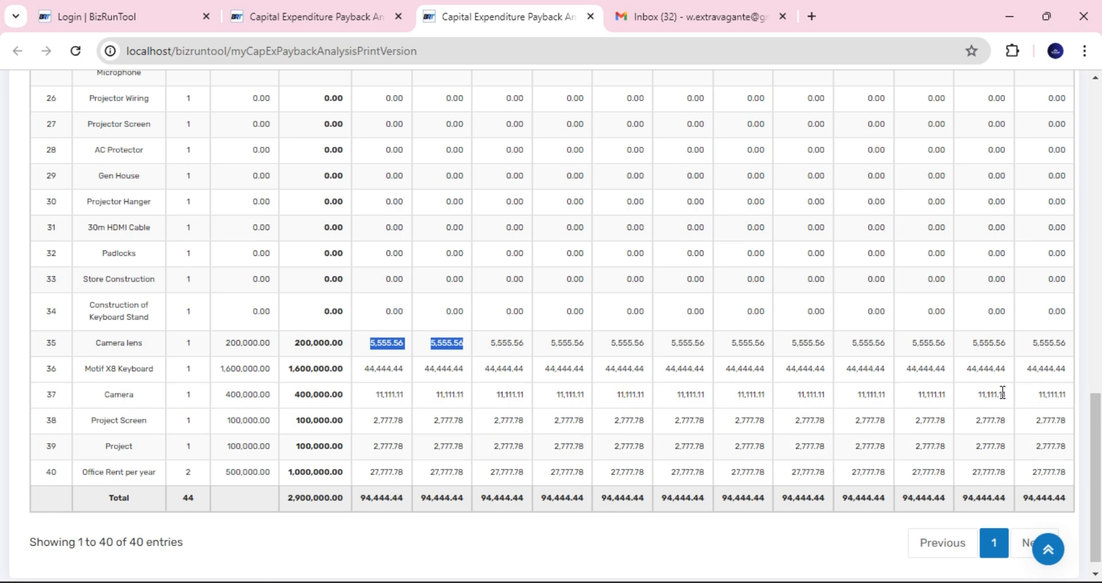
drag(1094, 444, 1095, 118)
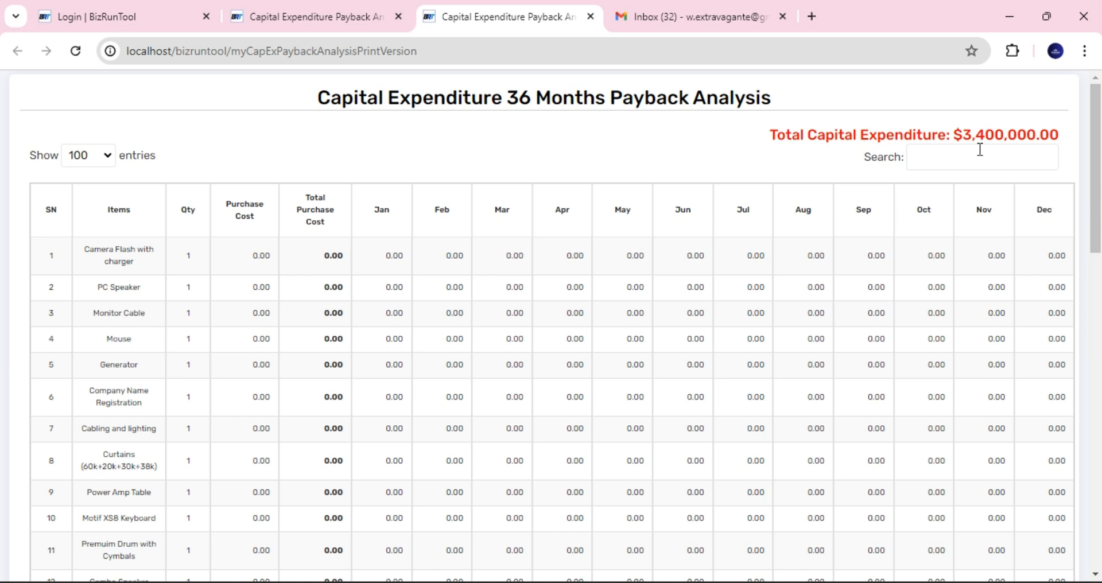
click(326, 20)
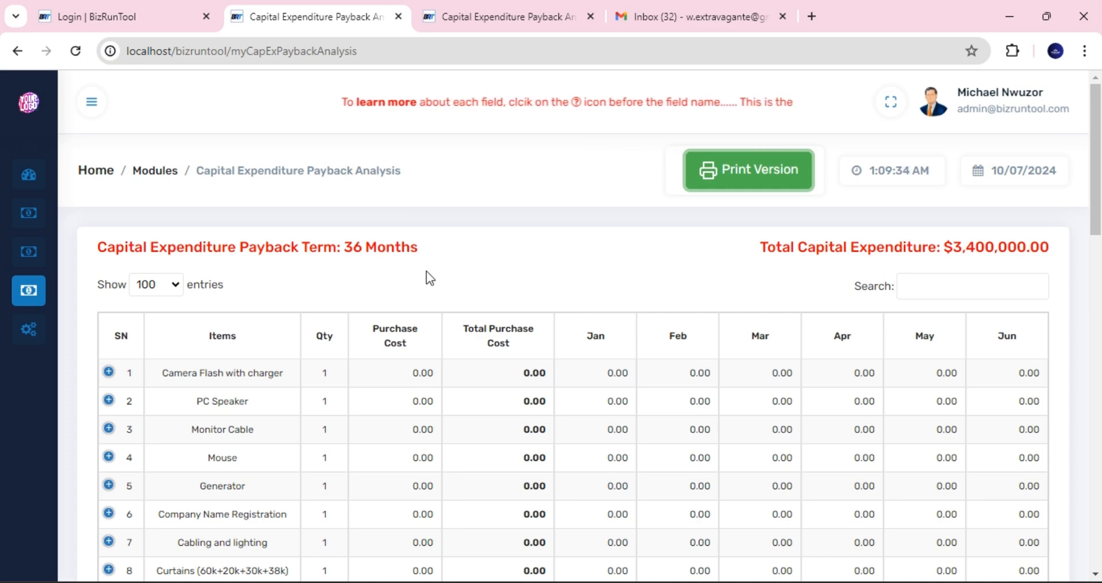
click(495, 20)
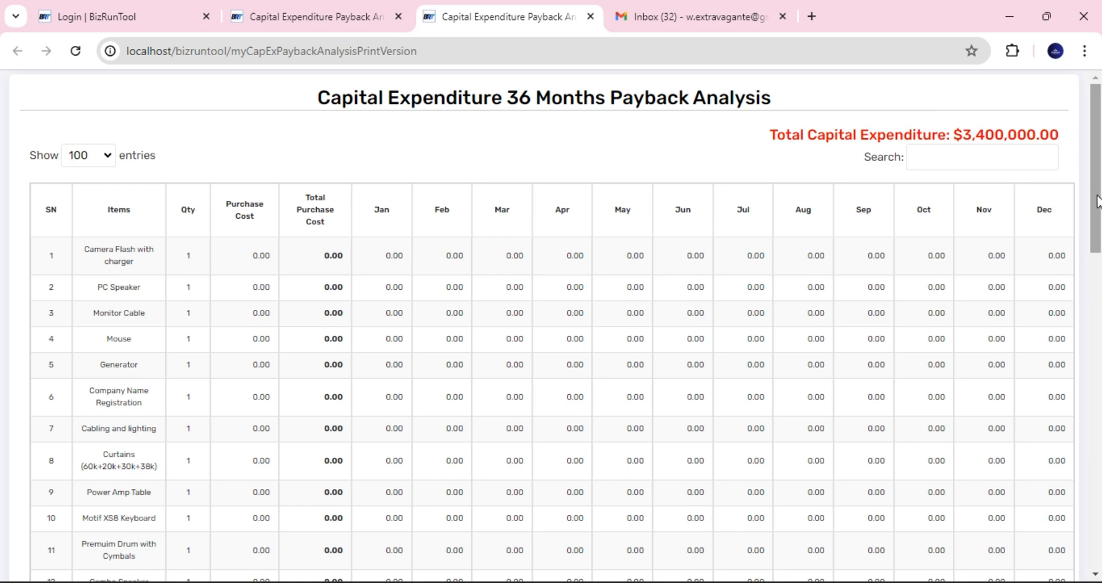
drag(1098, 201, 1100, 478)
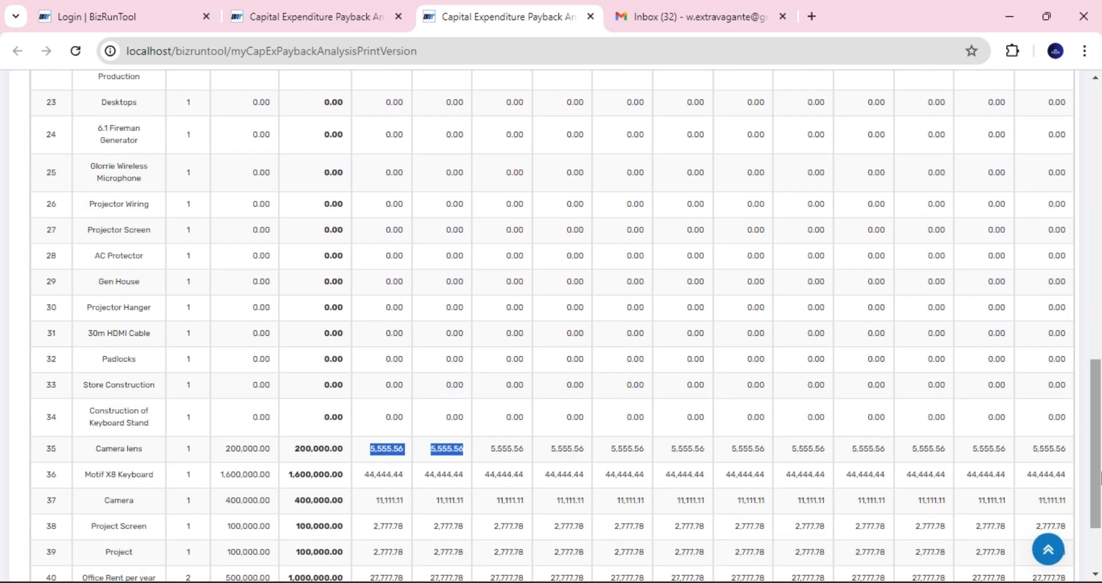
click(401, 448)
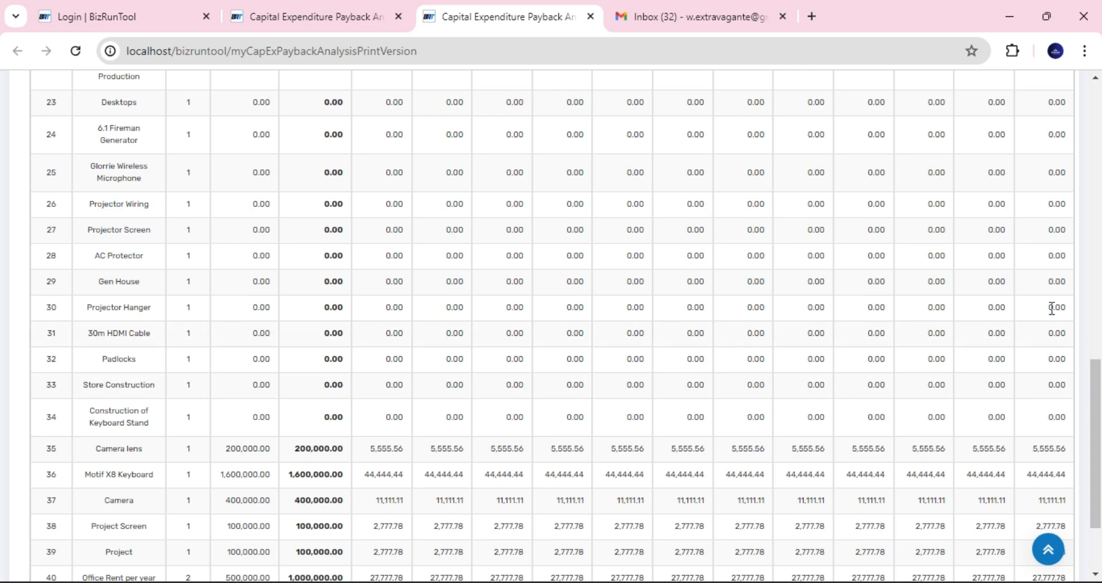
drag(1100, 362, 1100, 98)
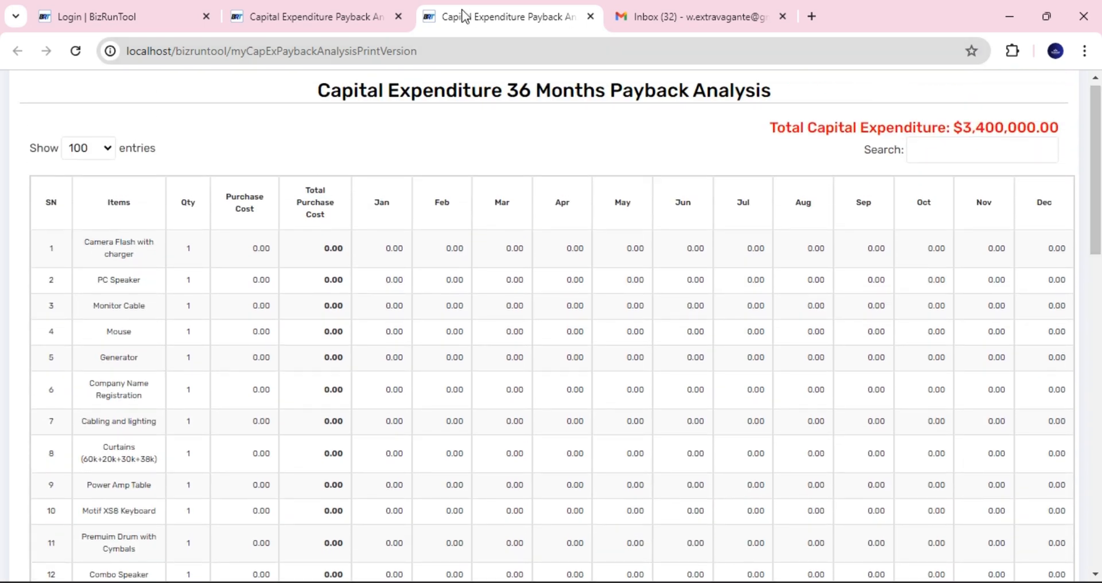
click(372, 11)
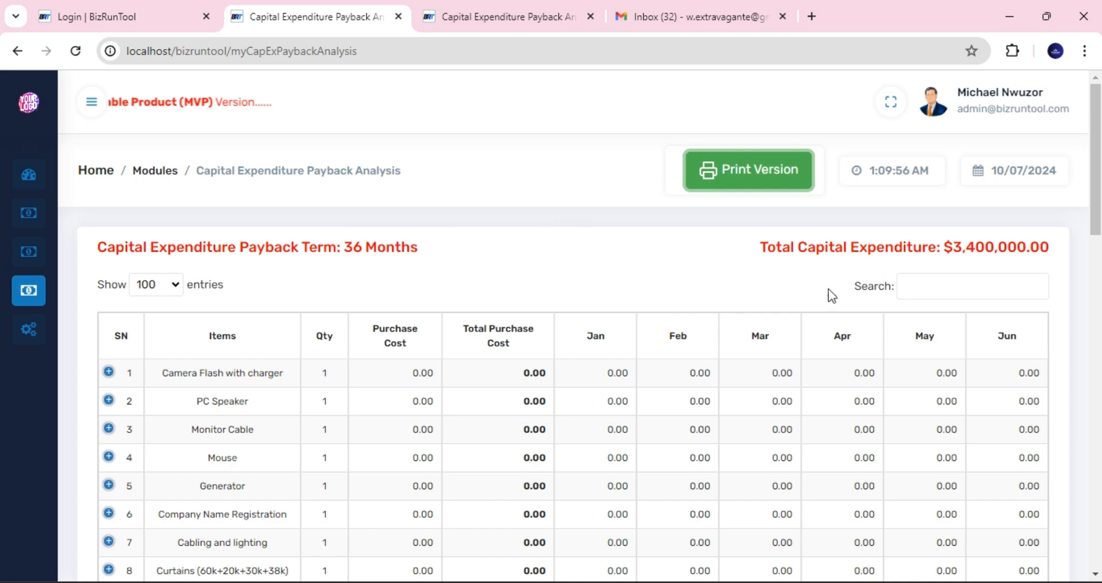
- Open CapEx Payback Cashflow from the CapEx Budget menu and scroll through its monthly profit/loss table
mouse_move(1100, 188)
mouse_down()
mouse_move(1100, 276)
mouse_move(1100, 191)
mouse_up()
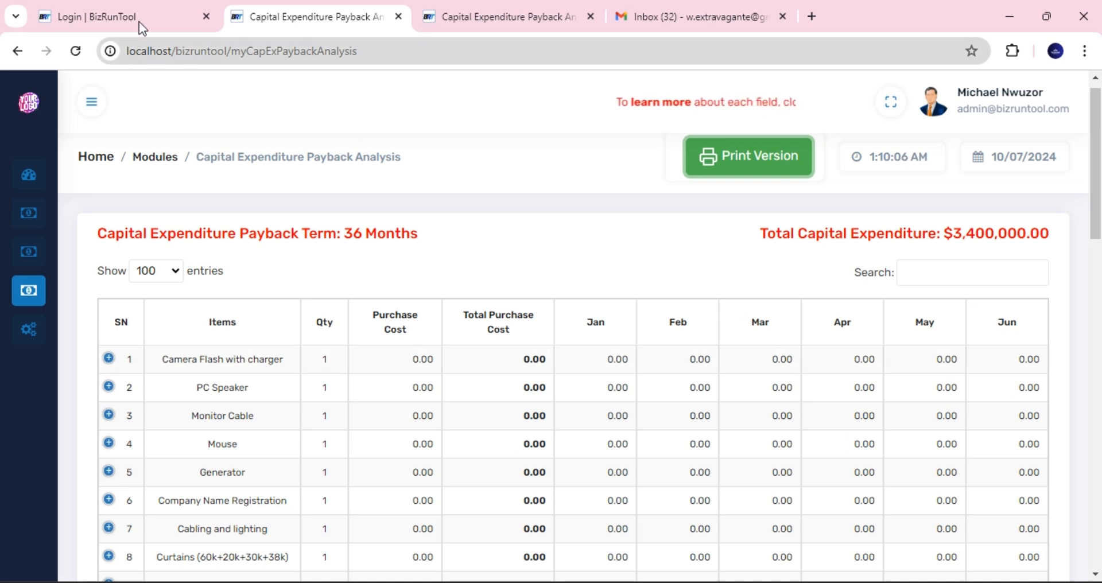
mouse_move(104, 278)
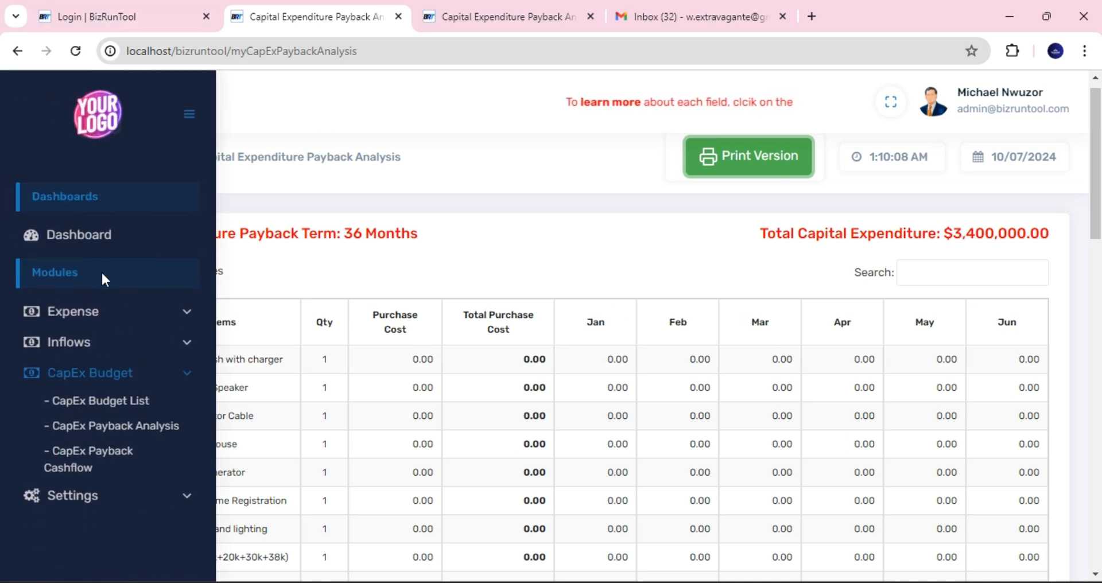
click(102, 459)
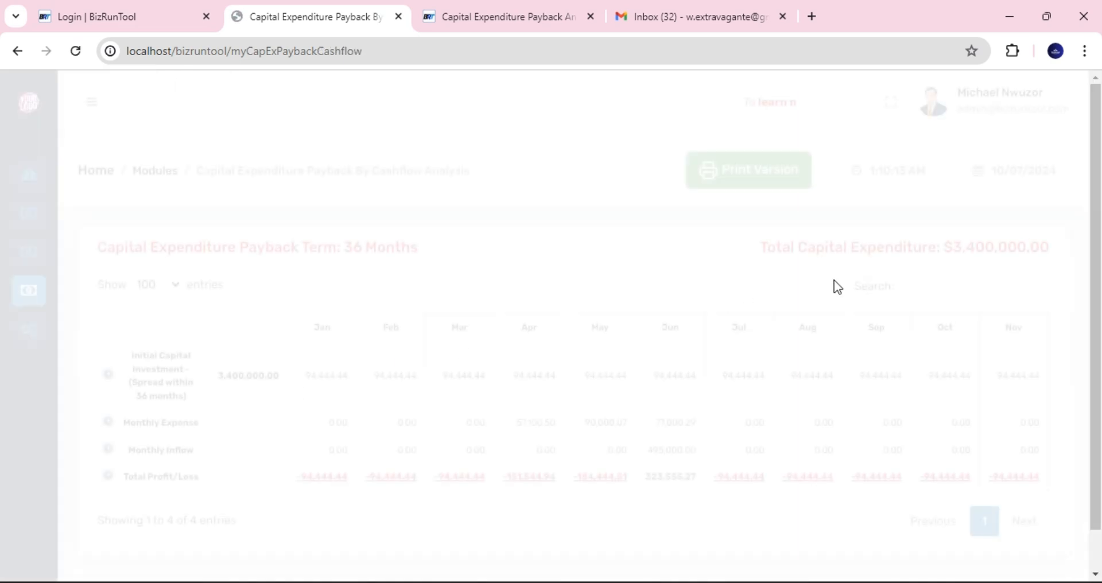
drag(1096, 176, 1100, 222)
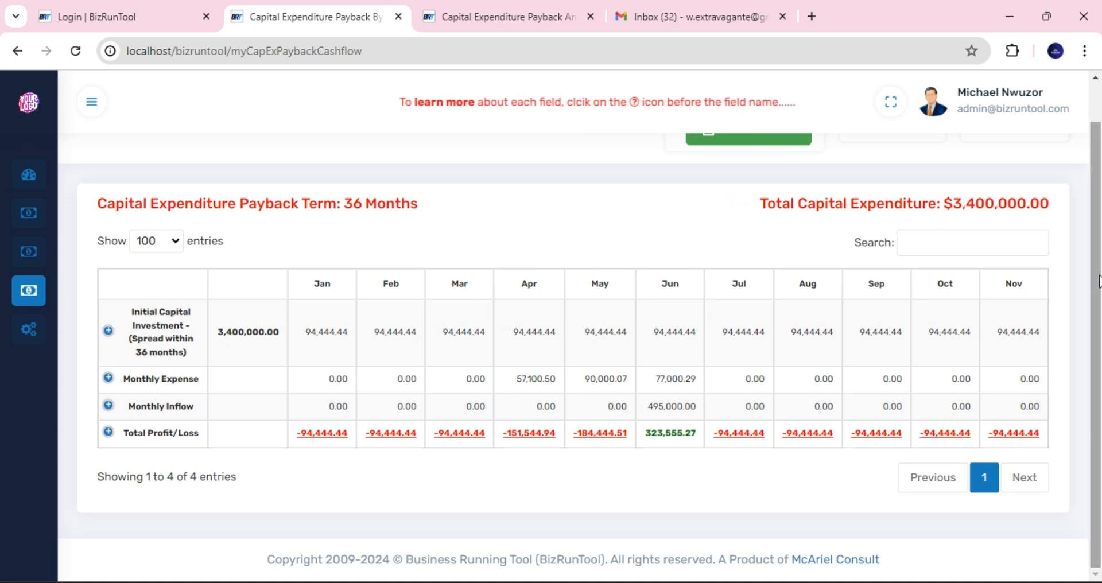
scroll(1097, 264, up, 1)
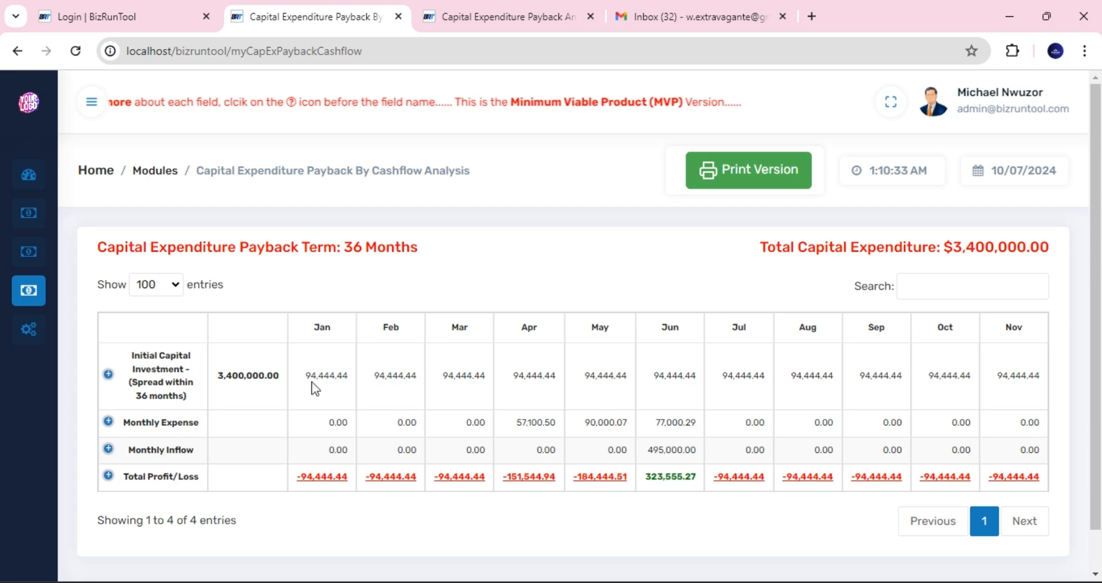
click(549, 26)
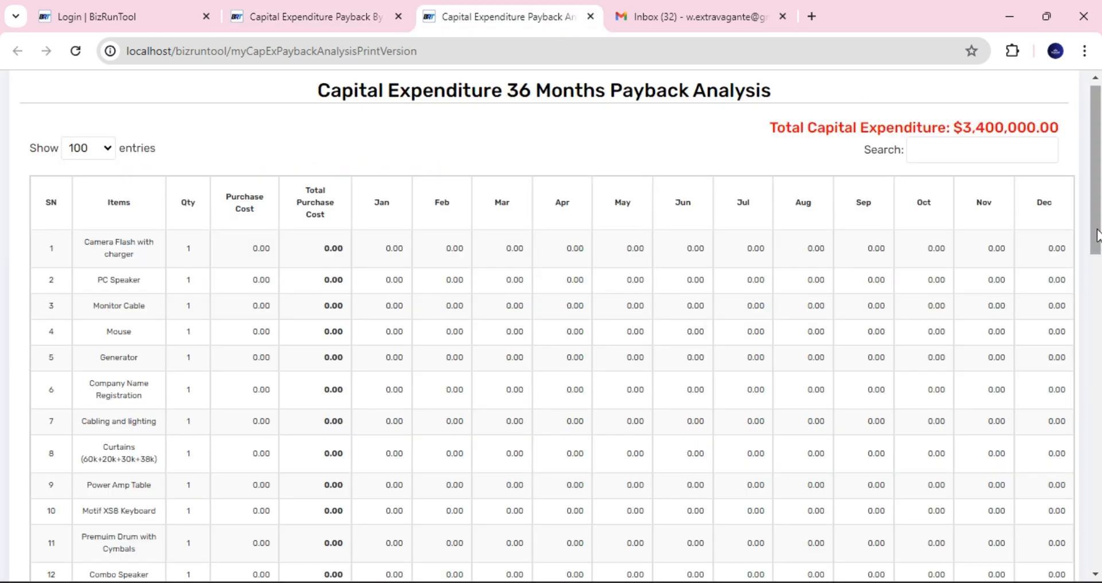
drag(1099, 236, 1101, 405)
scroll(1101, 405, down, 8)
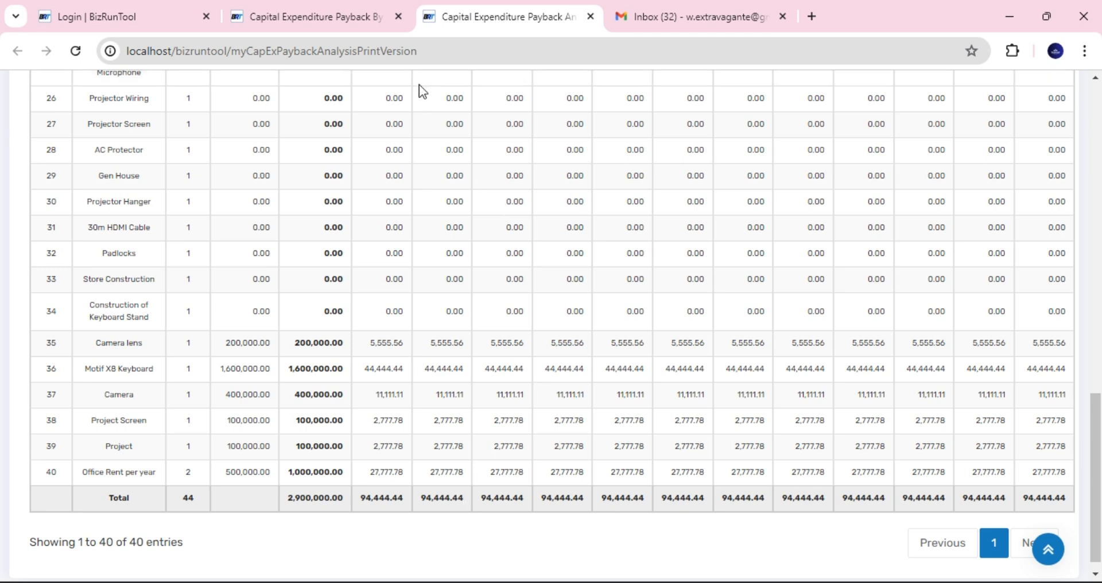
mouse_move(326, 19)
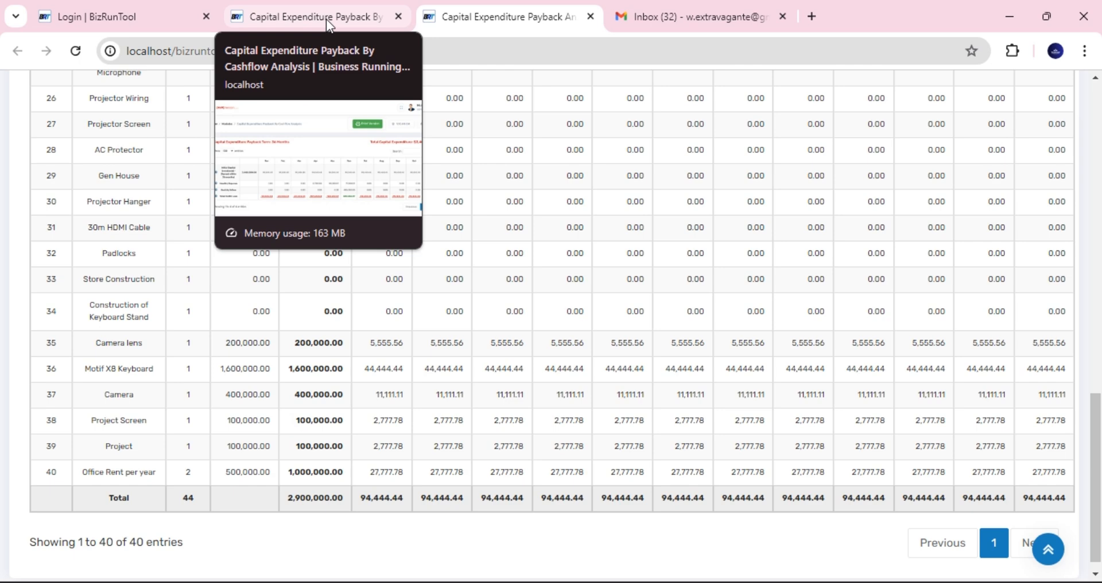
click(326, 19)
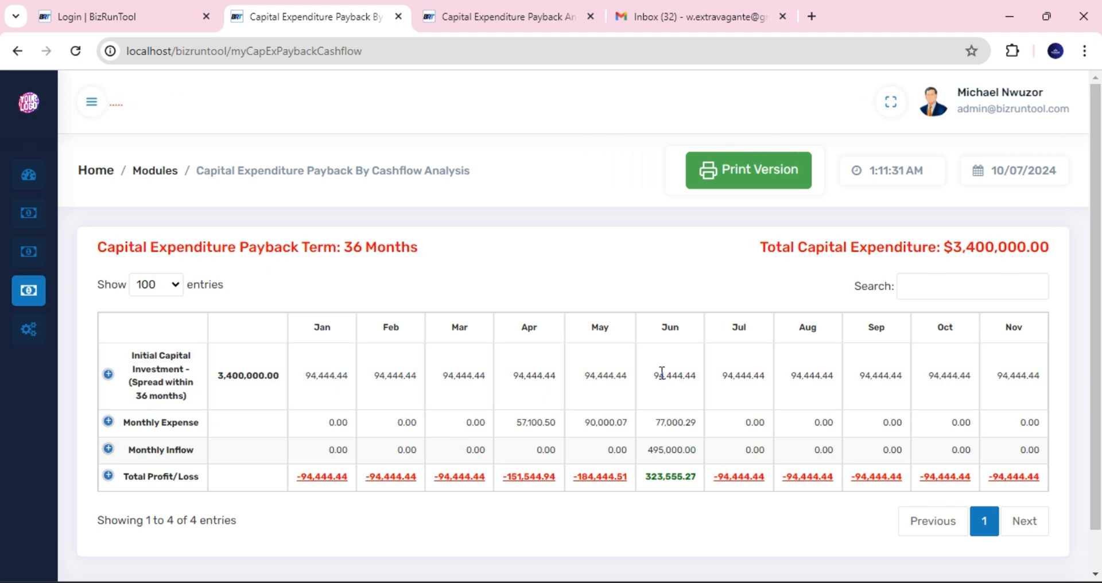
- Inspect the payback table's capital investment and monthly expense figures, leaving nothing selected
drag(662, 375, 675, 418)
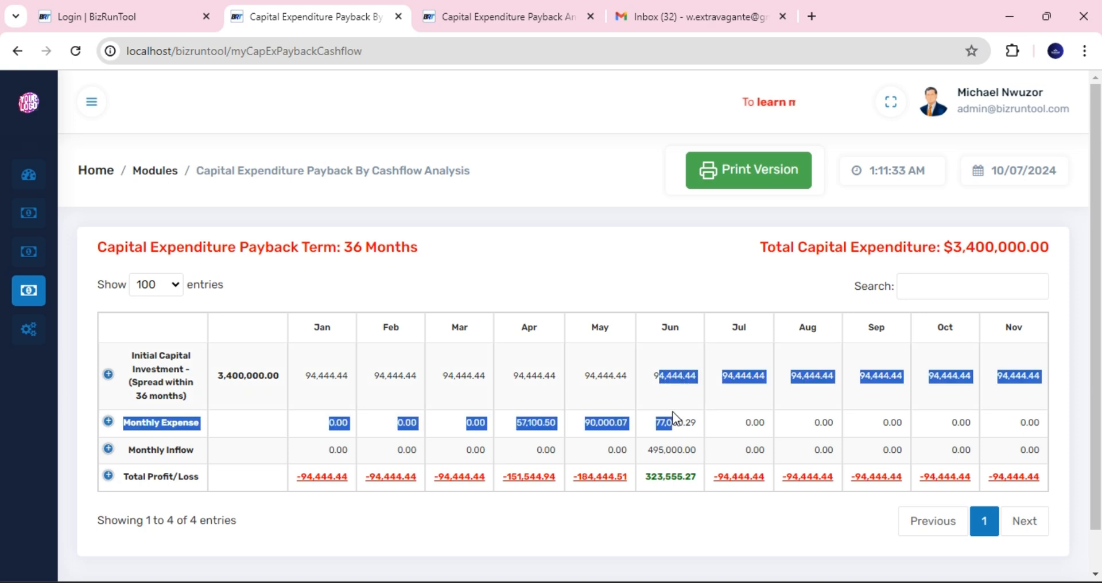
click(688, 422)
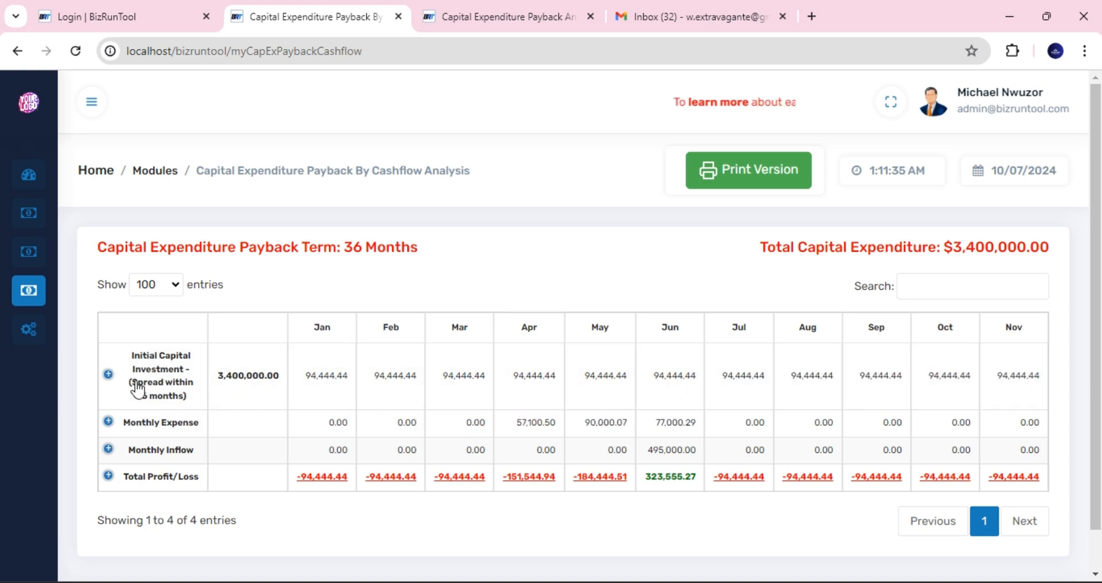
drag(92, 376, 498, 372)
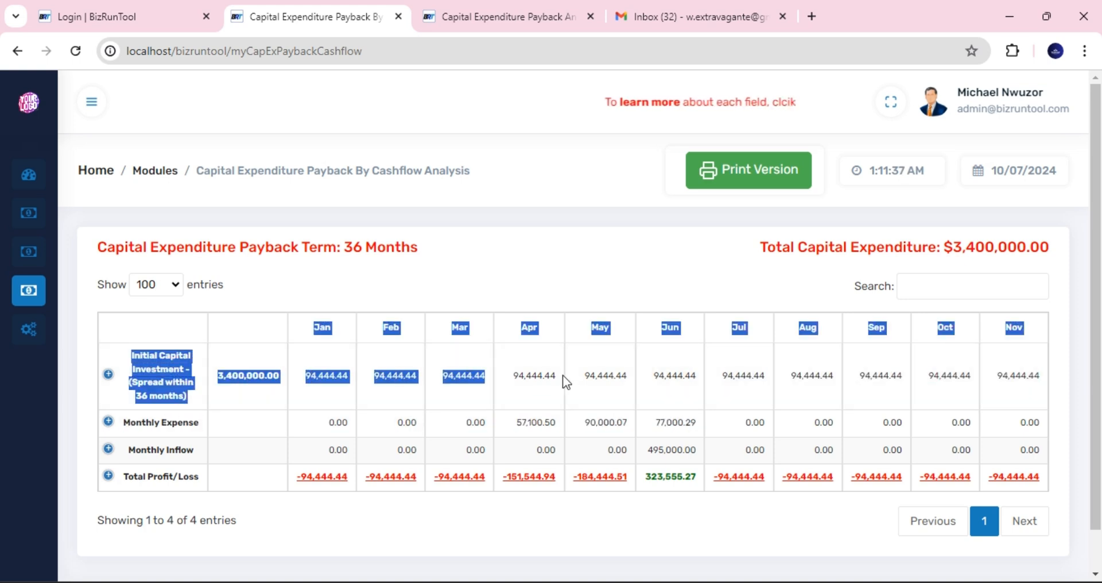
click(712, 415)
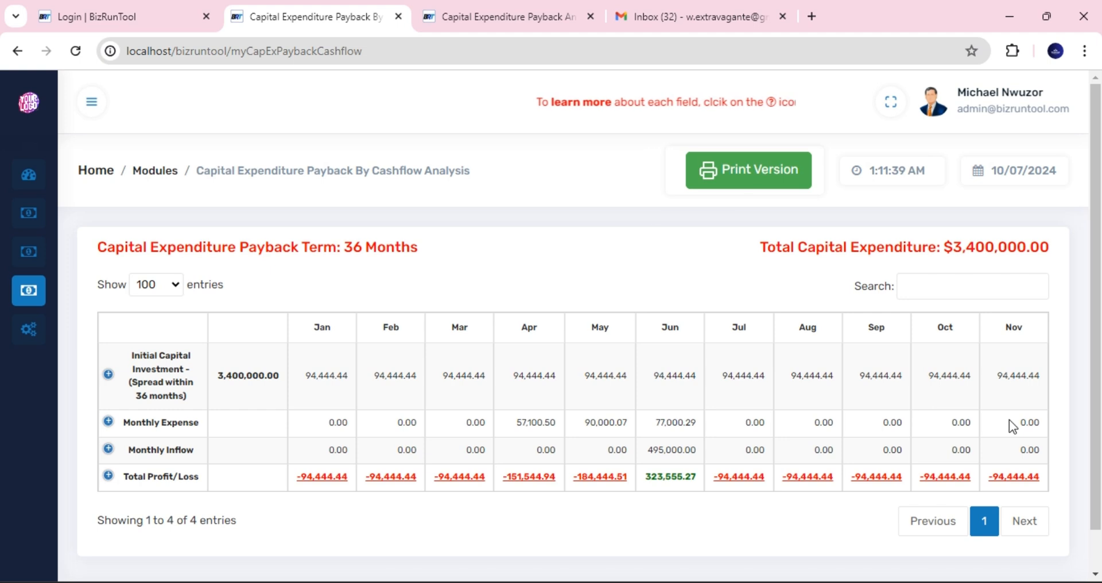
drag(1009, 419, 123, 381)
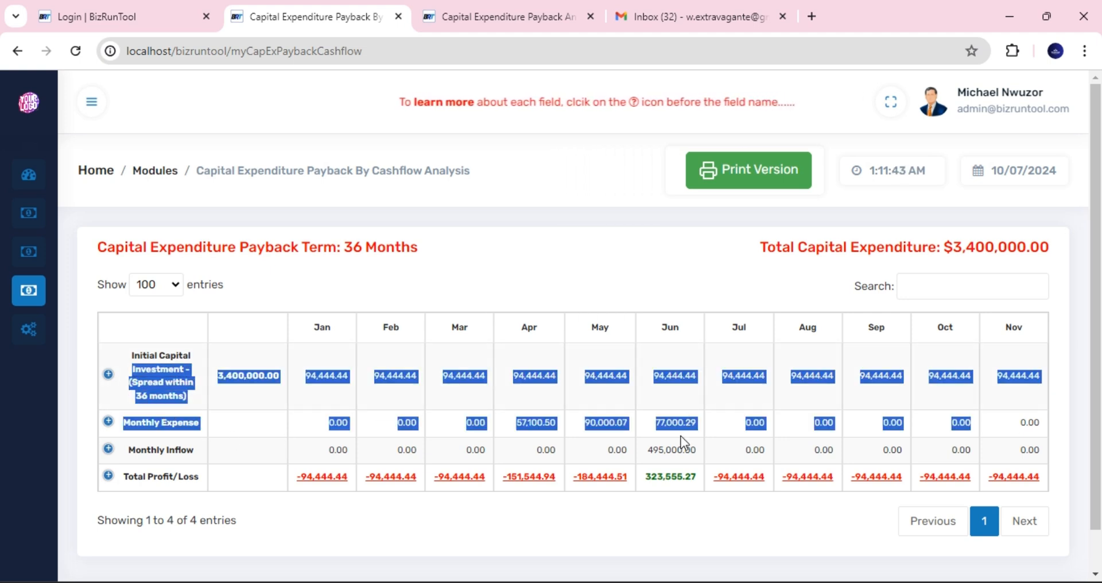
click(678, 452)
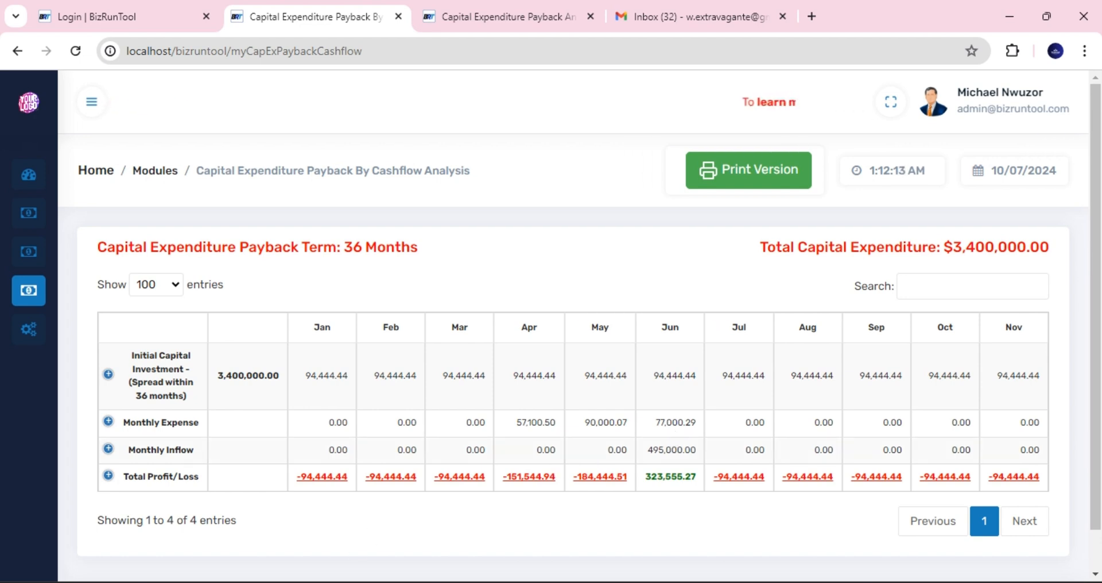
- Open Calculator beside the payback table and enter June's 495,000.00 inflow
mouse_move(132, 581)
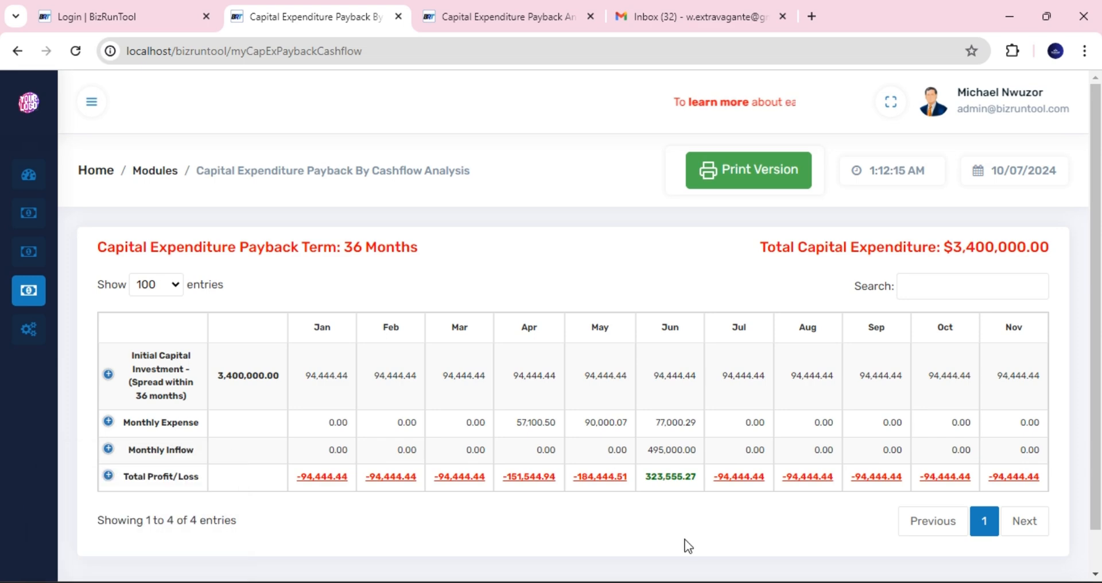
click(732, 577)
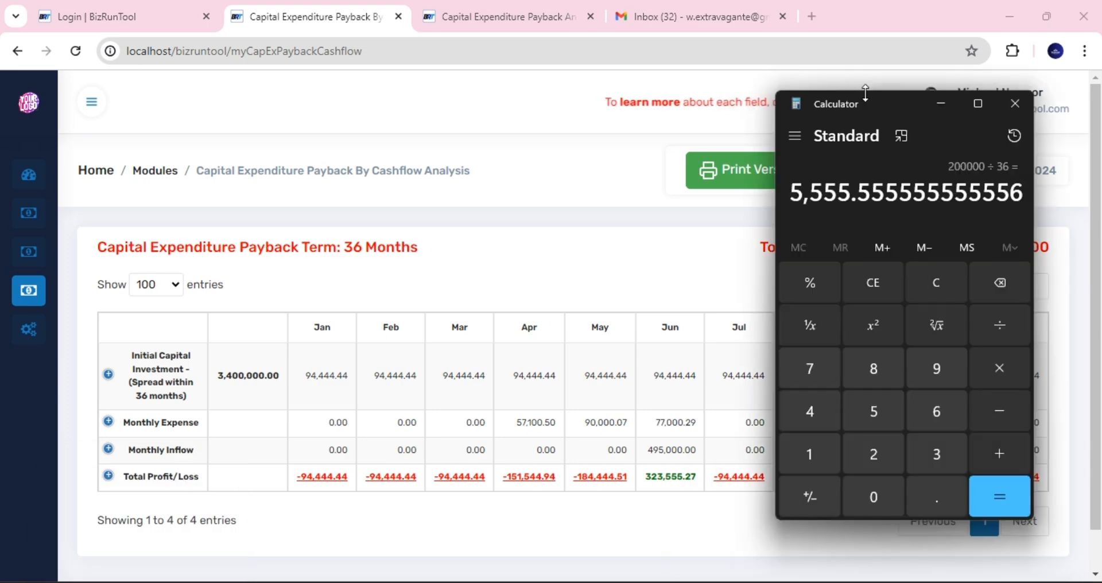
drag(864, 100, 294, 47)
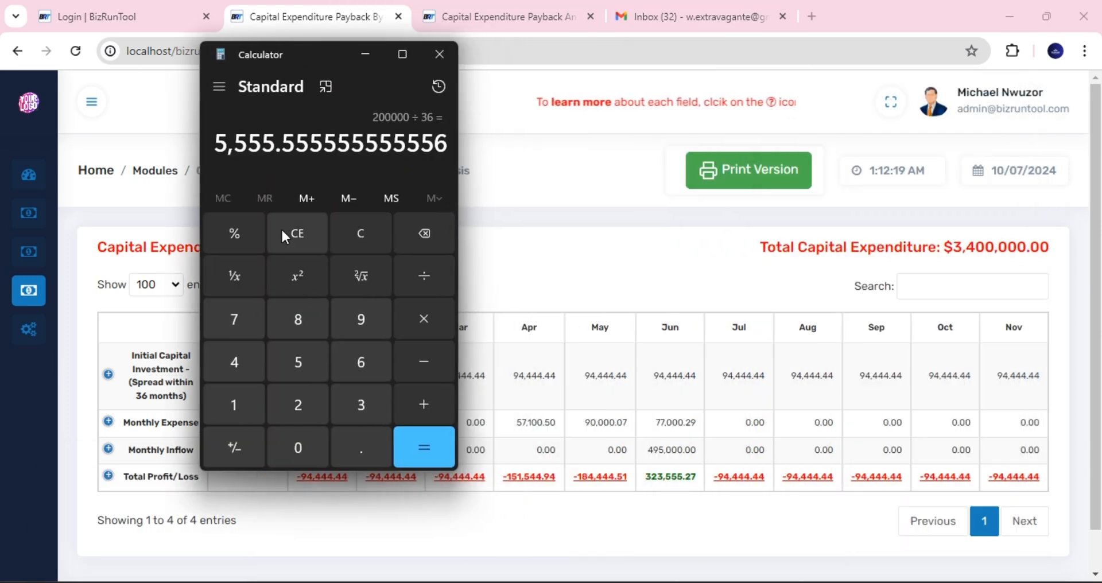
click(297, 233)
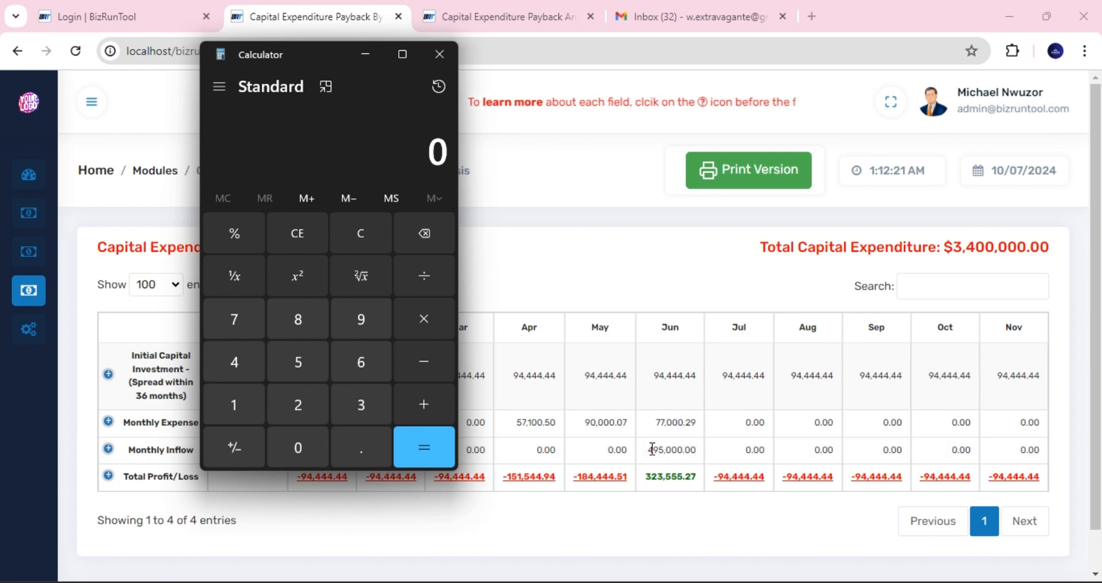
drag(649, 450, 698, 449)
key(ctrl+c)
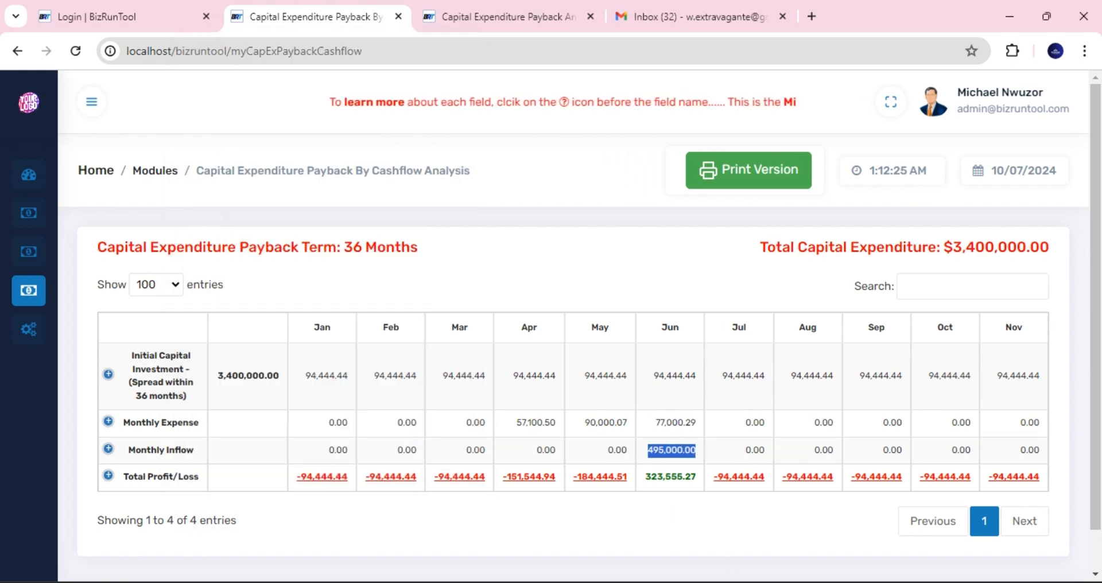
key(alt+Tab)
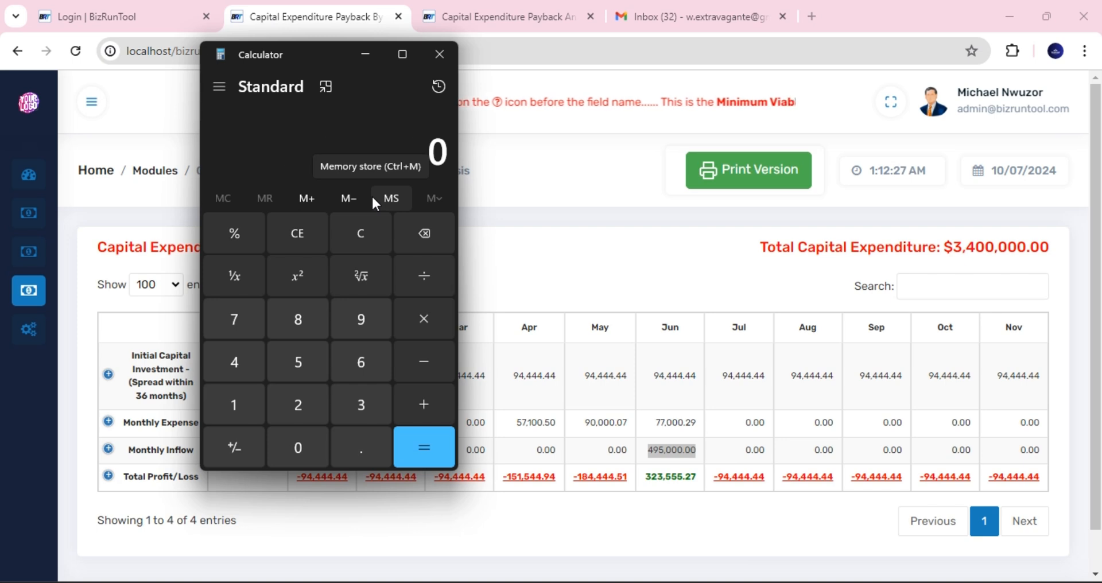
key(ctrl+v)
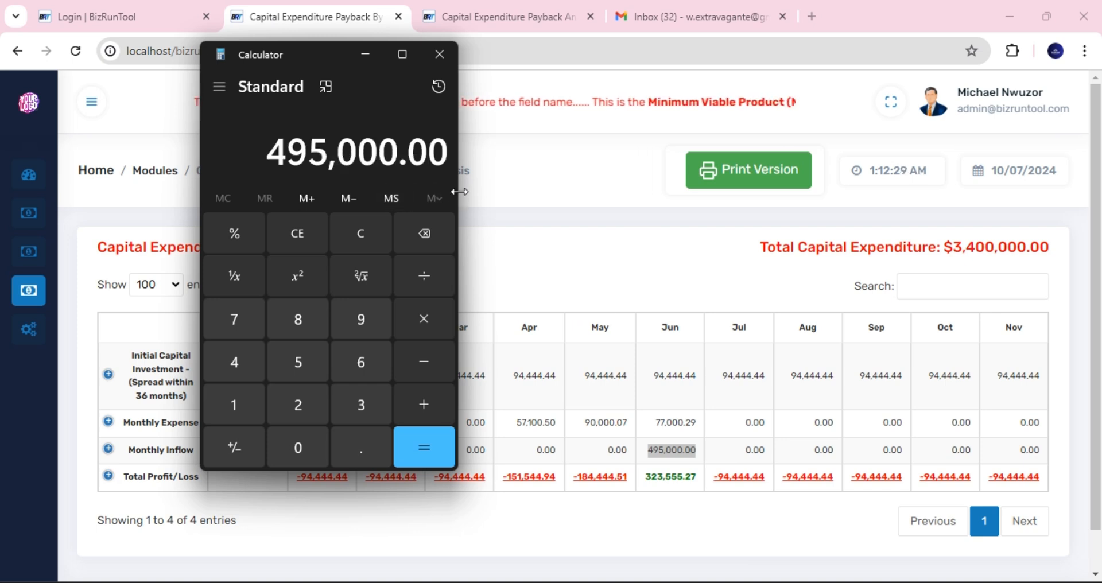
drag(458, 194, 508, 195)
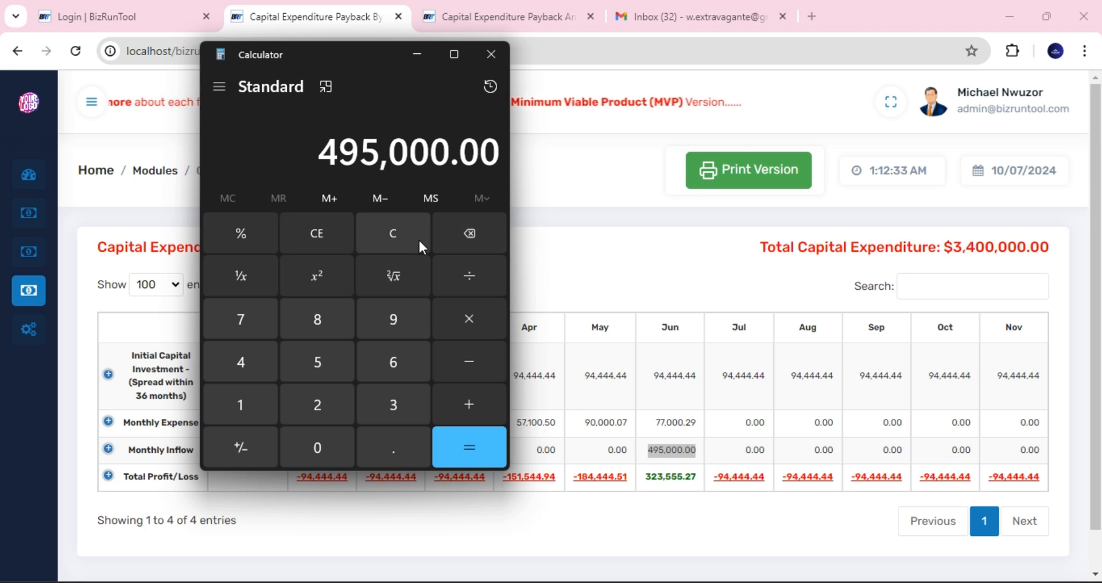
- Subtract June's 77,000.29 expense and add the 94,444.44 capital share, giving 512,444.15
click(473, 366)
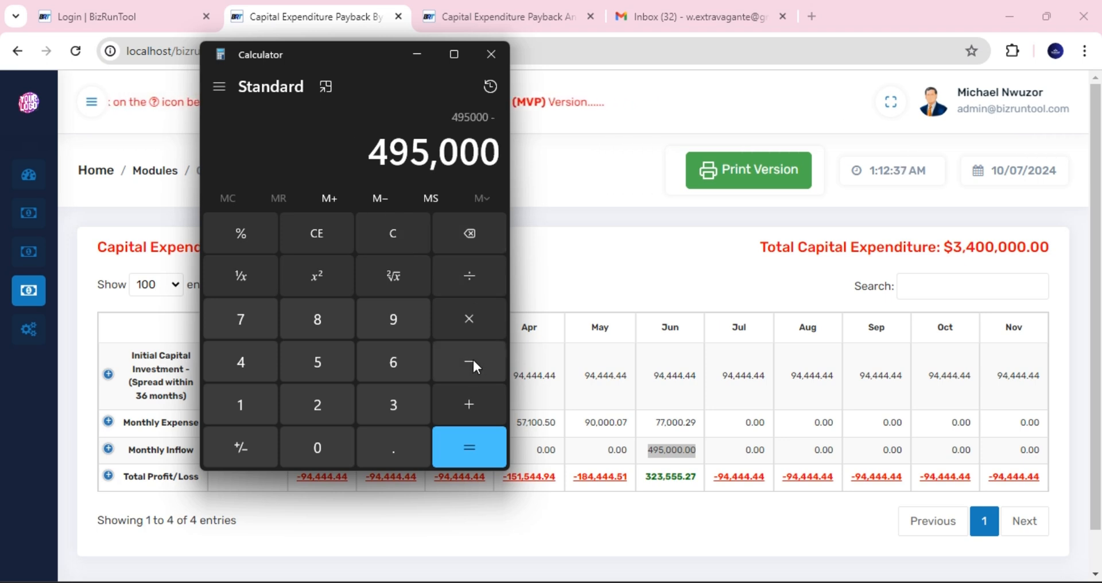
drag(656, 425, 698, 424)
key(ctrl+c)
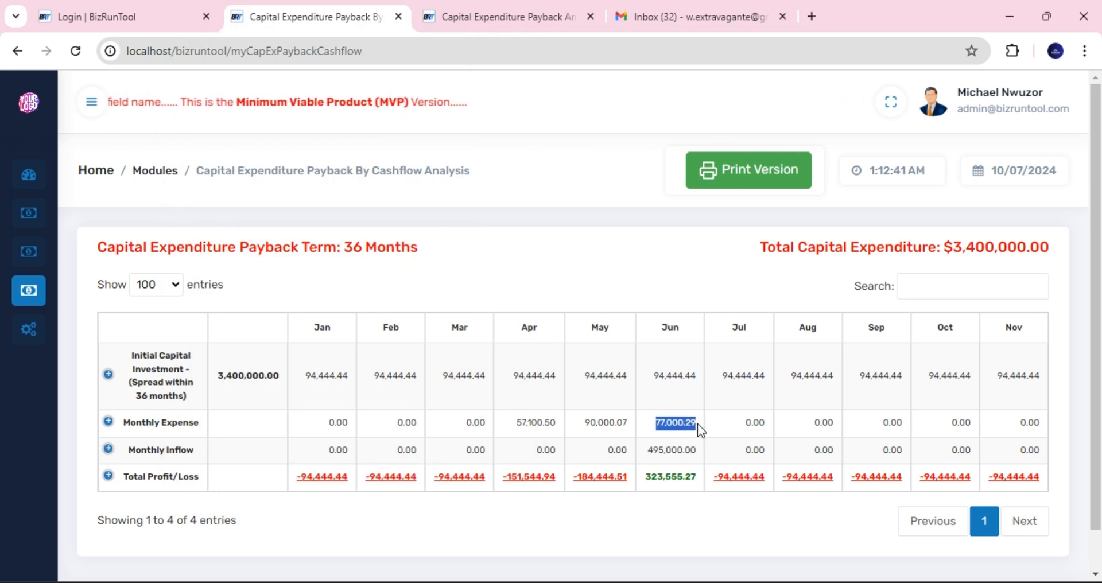
mouse_move(701, 581)
key(alt+Tab)
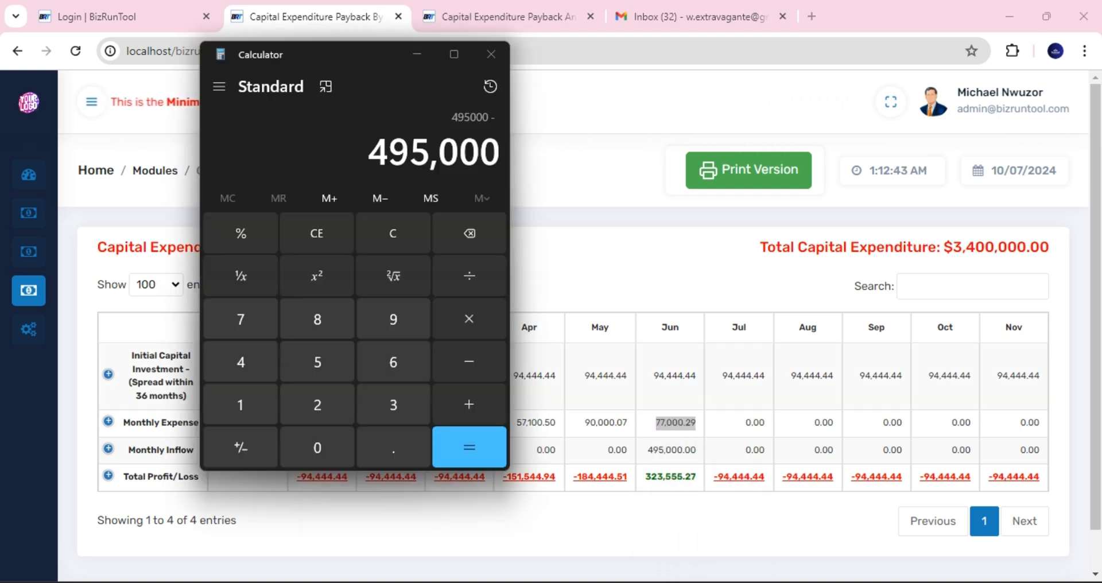
key(ctrl+v)
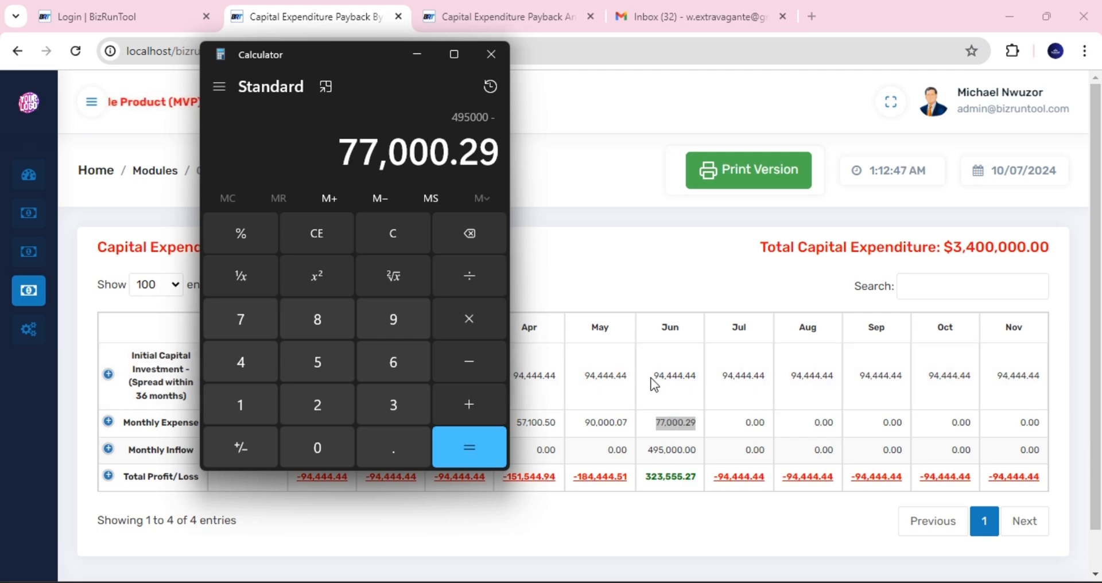
drag(653, 377, 702, 387)
key(ctrl+c)
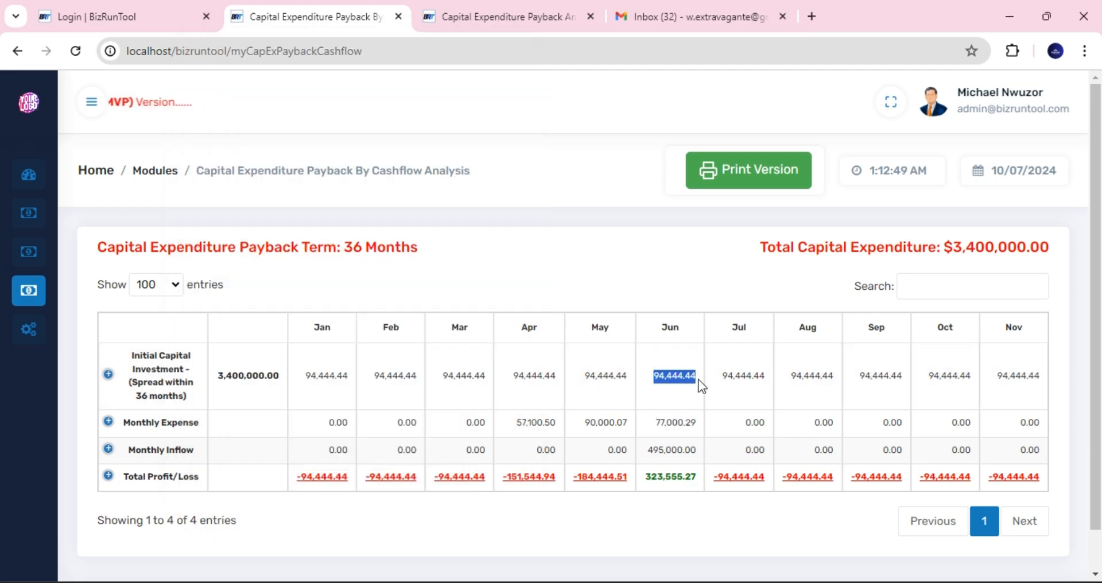
key(alt+Tab)
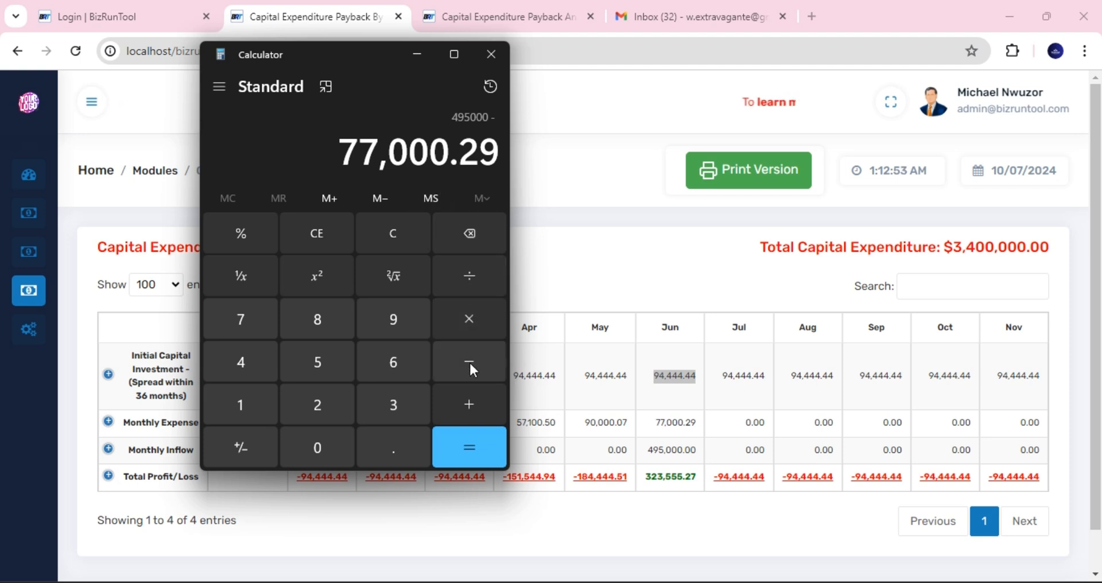
click(471, 403)
key(ctrl+v)
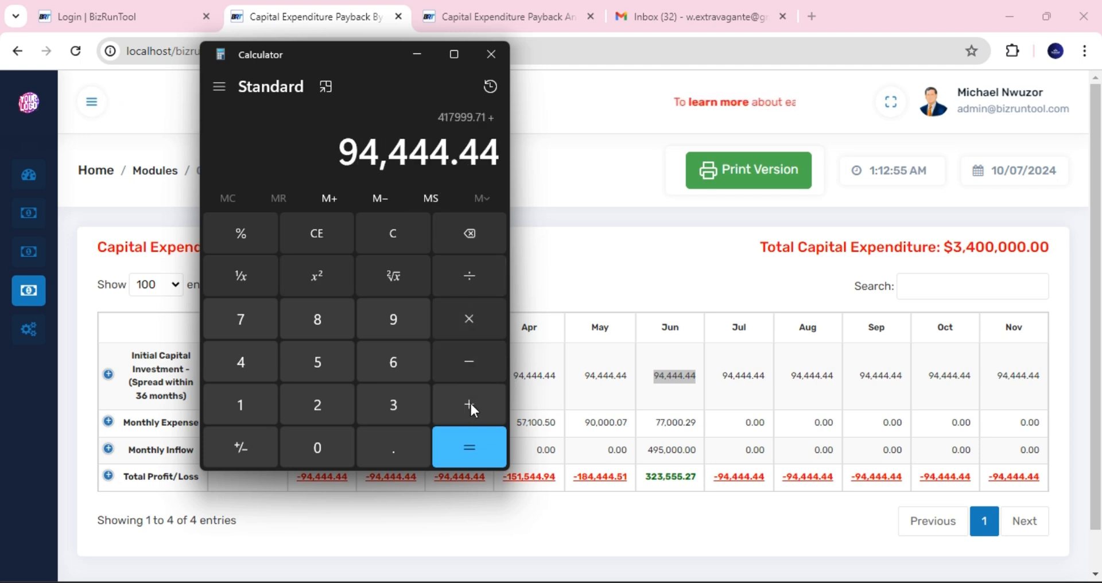
click(478, 450)
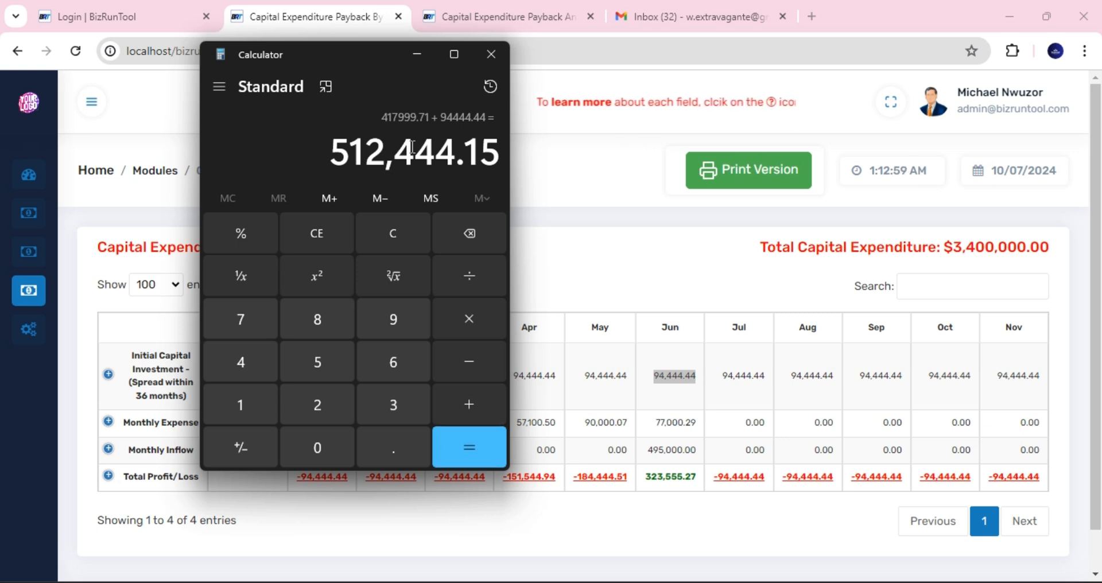
- Reselect June's 94,444.44 capital value and clear the 512,444.15 result
click(668, 380)
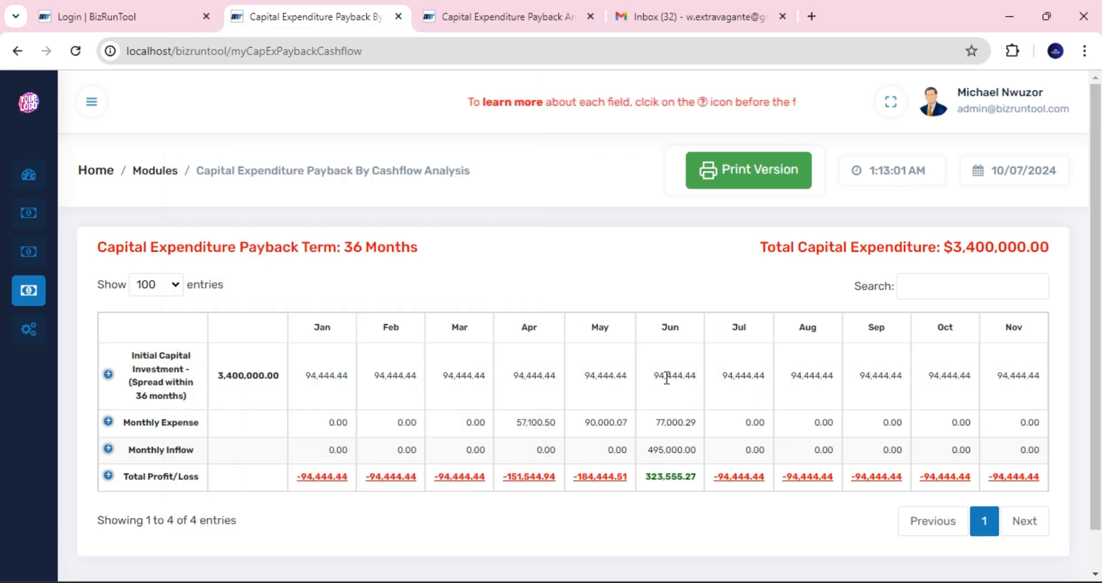
drag(655, 376, 697, 380)
key(ctrl+c)
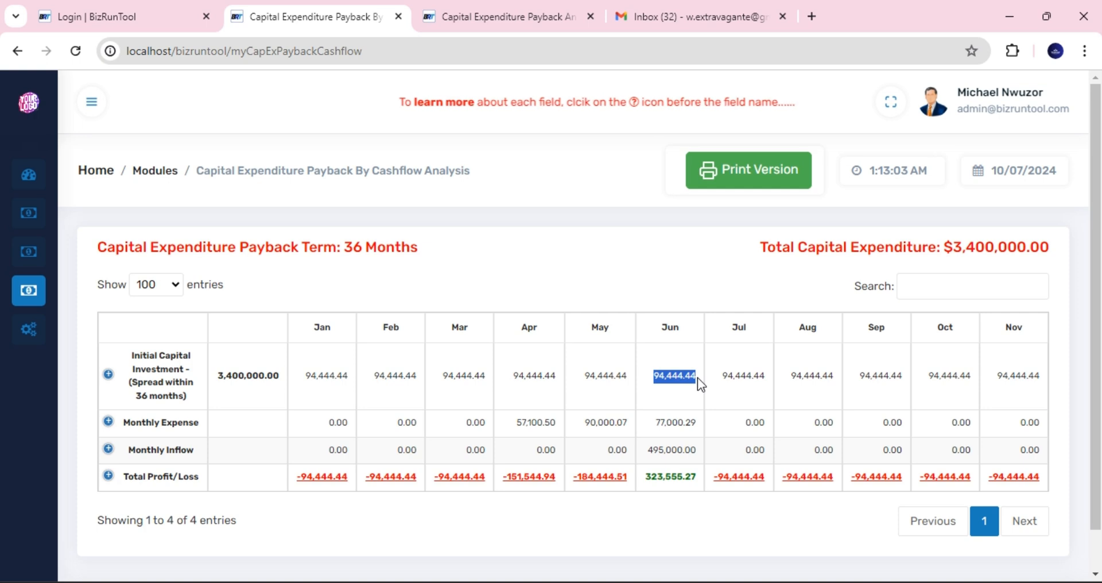
click(737, 582)
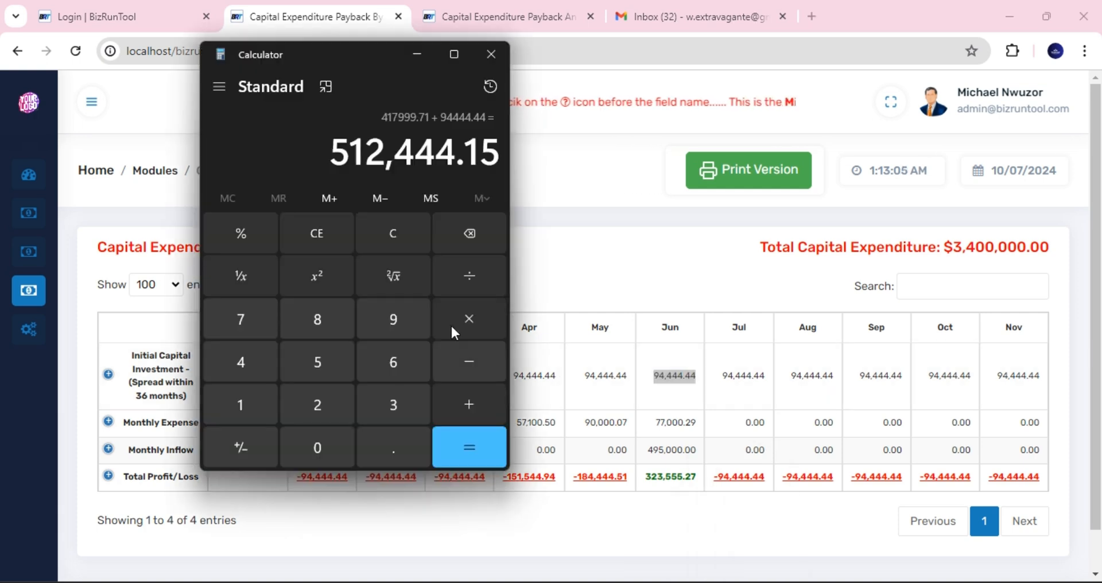
click(313, 234)
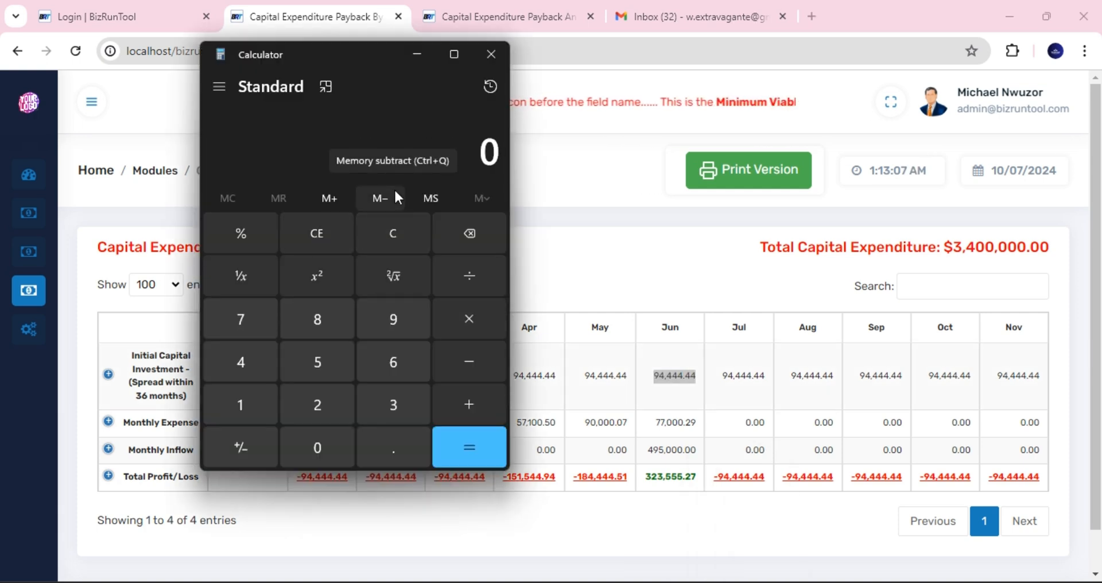
- Add June's 94,444.44 capital share and 77,000.29 expense for a 171,444.73 total
key(ctrl+v)
double_click(678, 418)
key(ctrl+c)
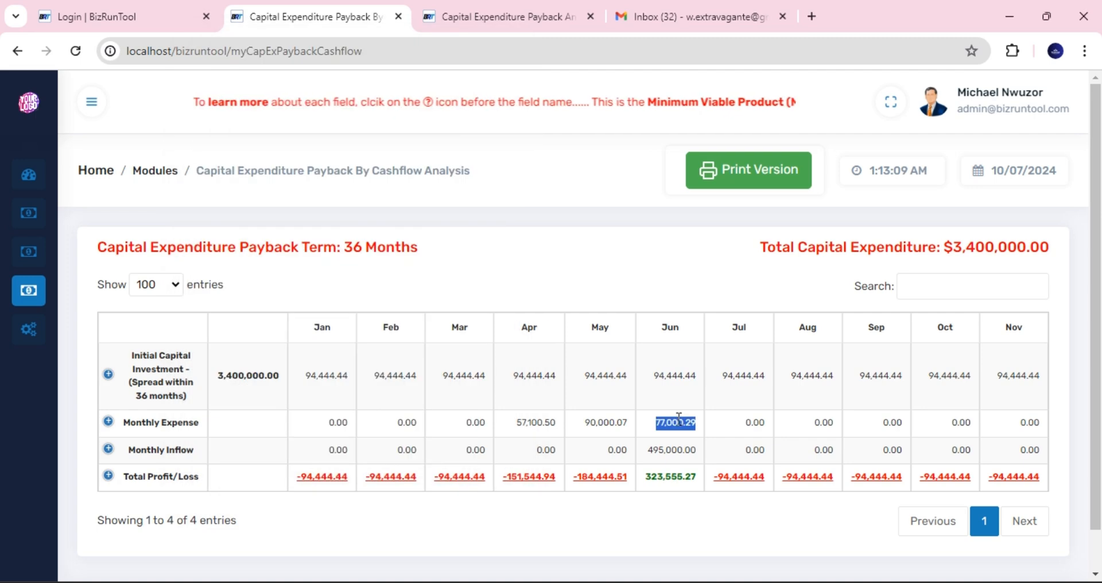
key(alt+Tab)
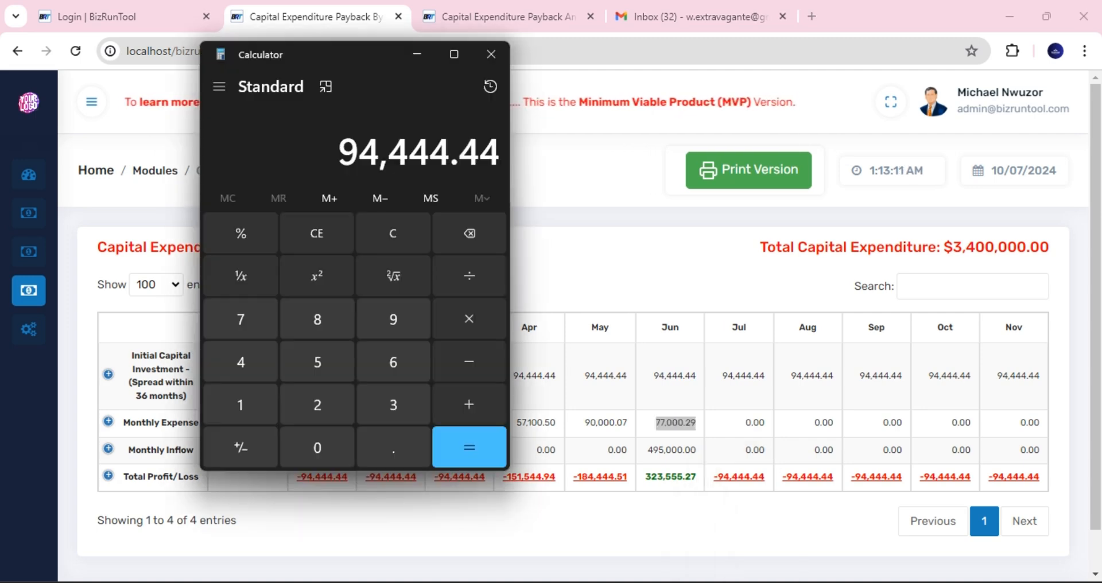
click(470, 398)
key(ctrl+v)
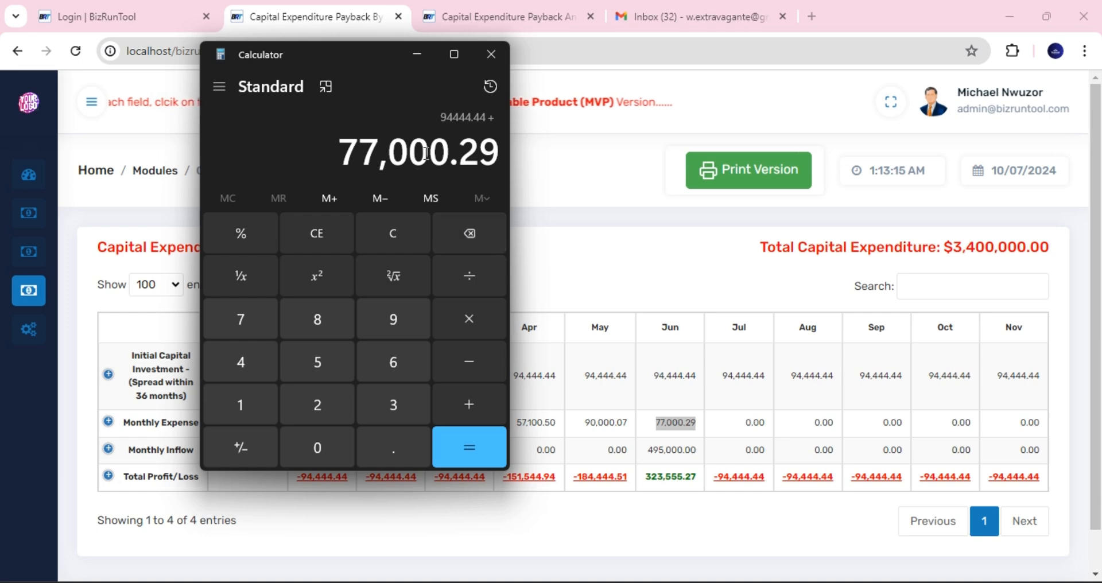
click(466, 442)
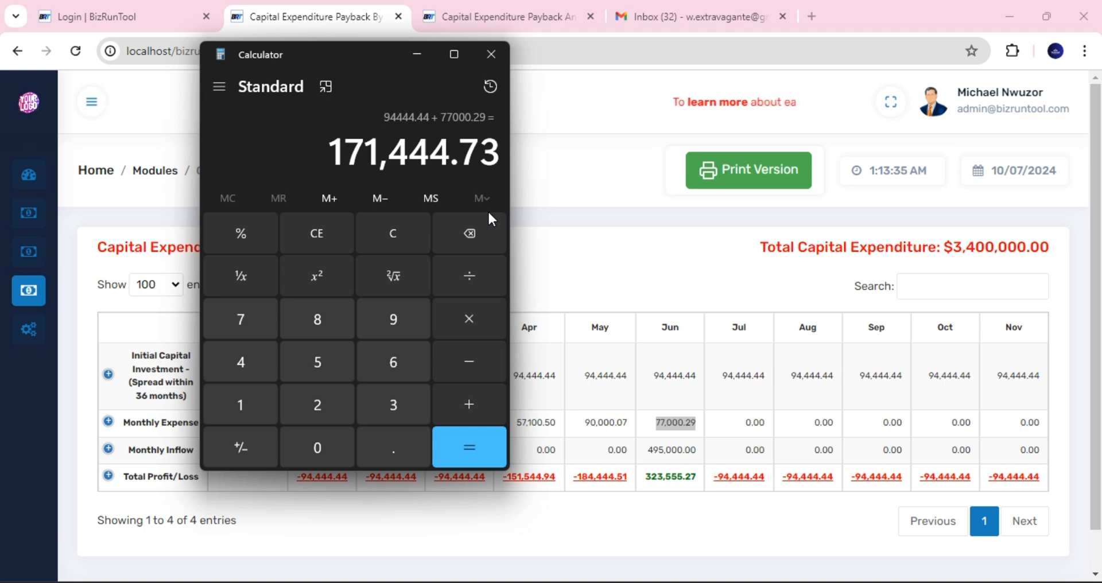
- Clear the calculator and start subtracting from June's 495,000.00 inflow
double_click(671, 451)
key(ctrl+c)
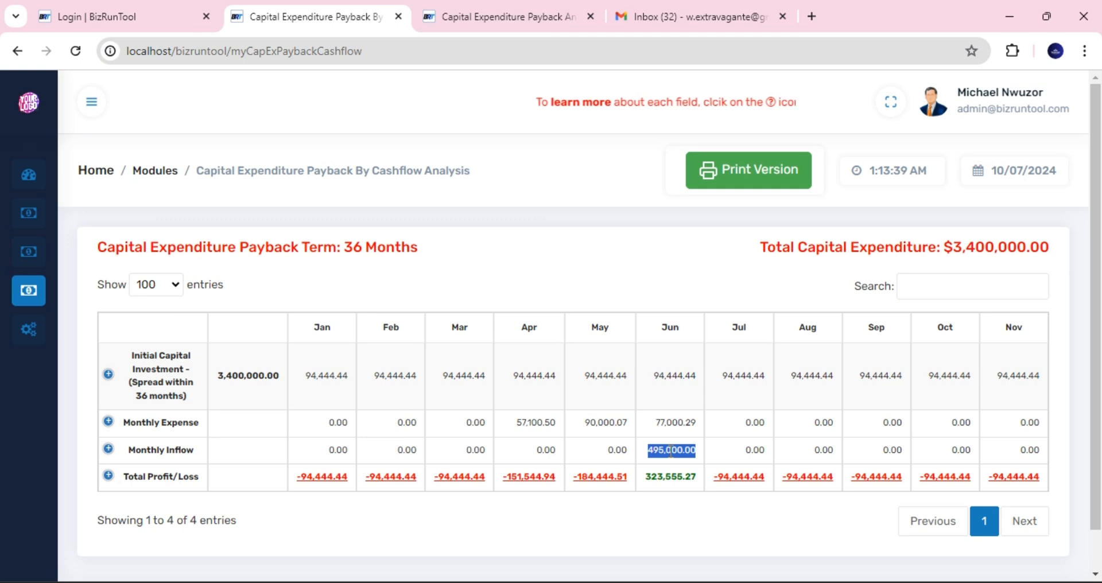
mouse_move(731, 569)
click(765, 517)
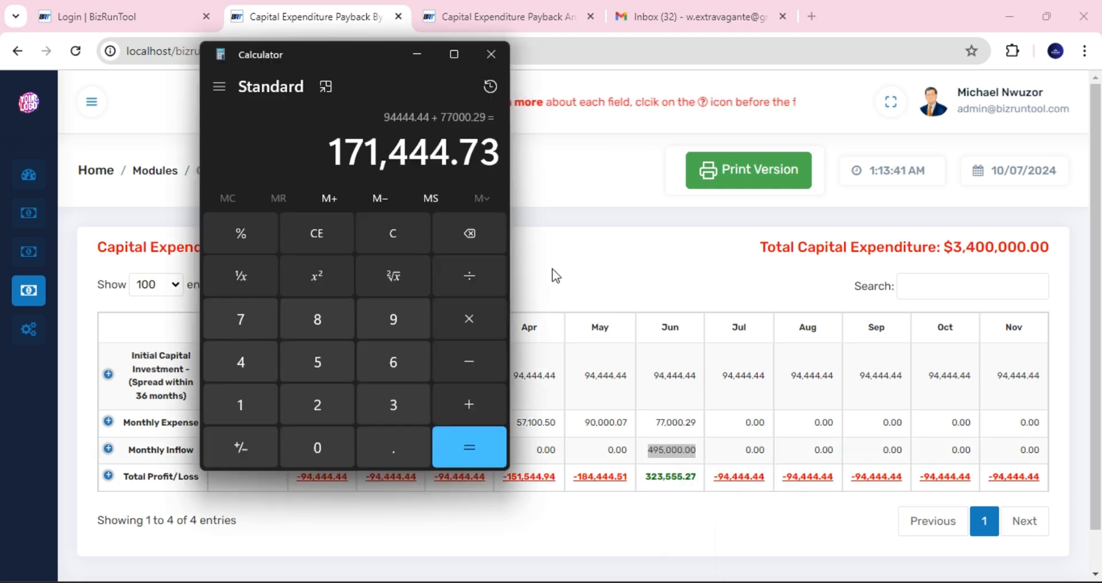
click(332, 240)
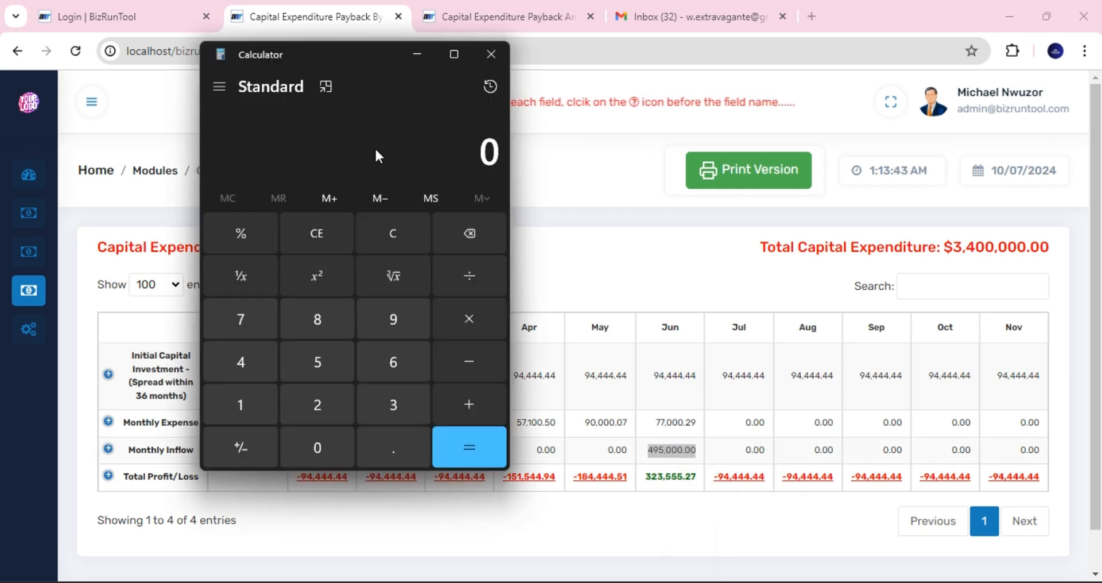
key(ctrl+v)
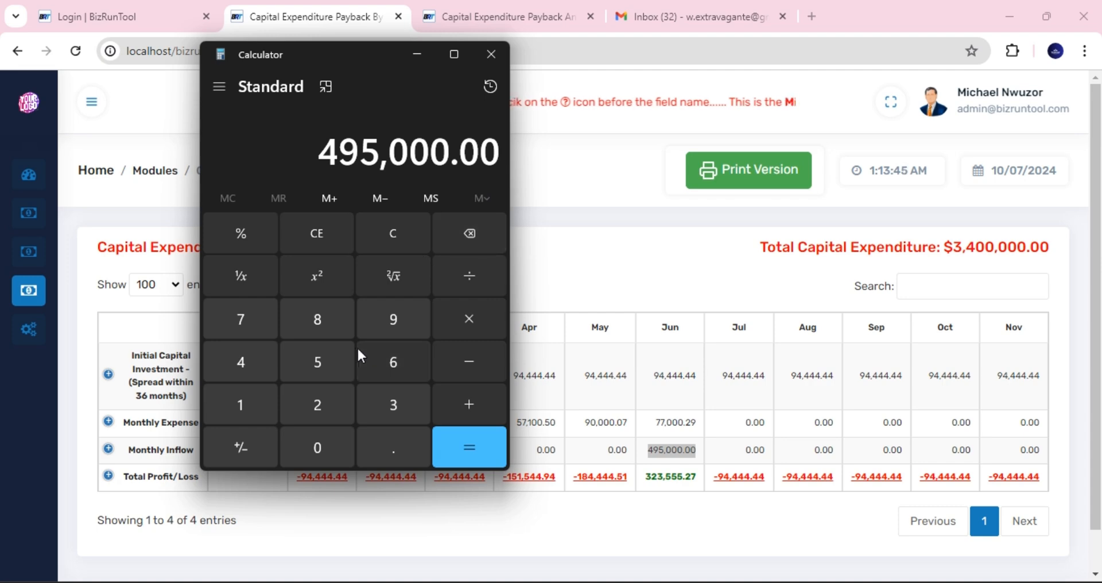
click(466, 362)
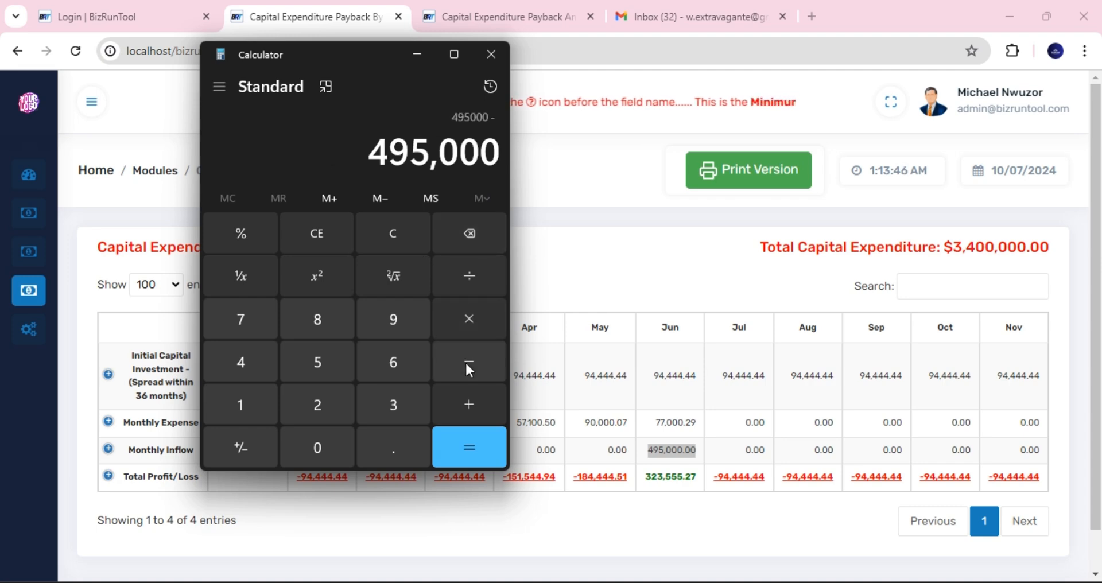
- Subtract 171,444.43 from 495,000 to confirm June's 323,555.57 profit
click(238, 392)
click(241, 333)
click(239, 398)
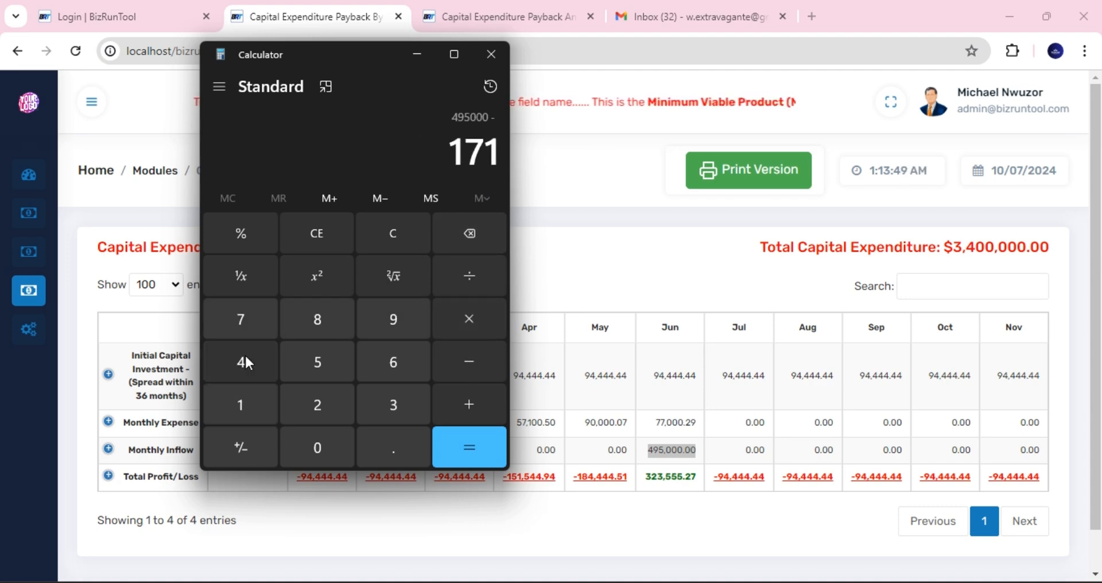
double_click(243, 359)
click(243, 359)
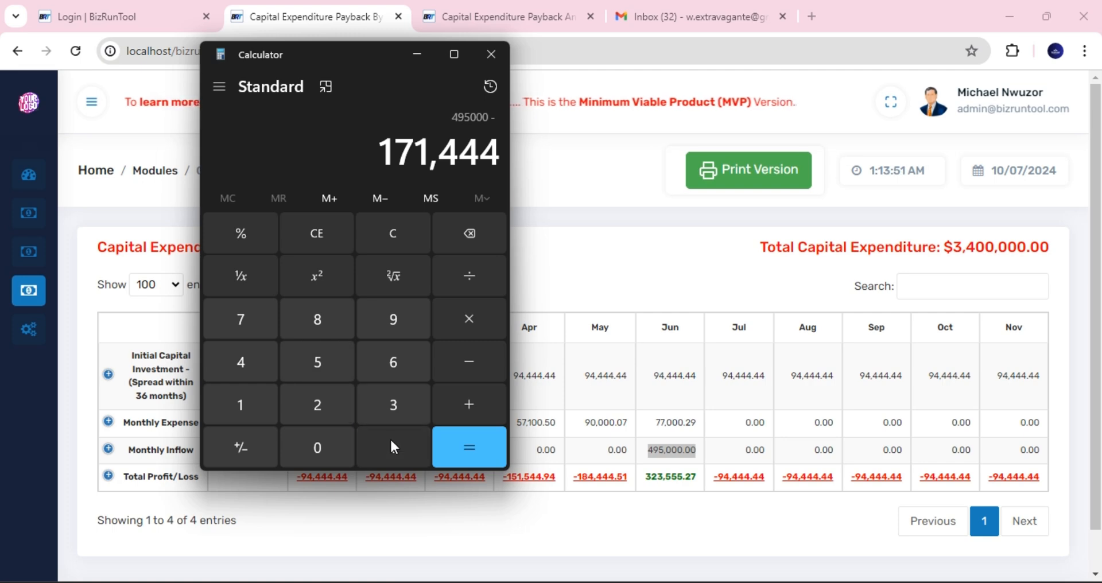
click(390, 437)
click(242, 362)
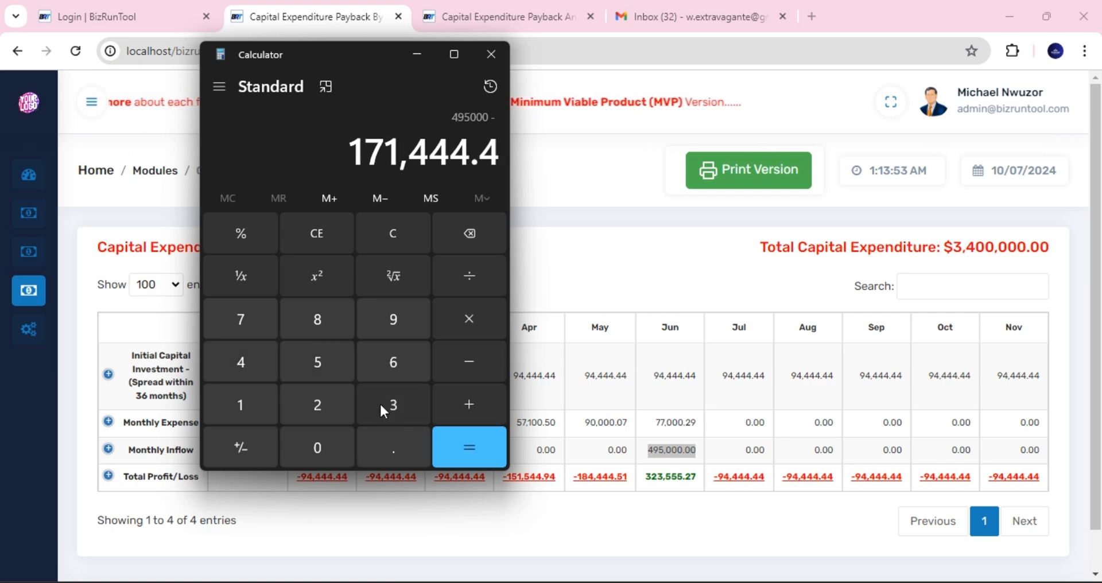
click(384, 405)
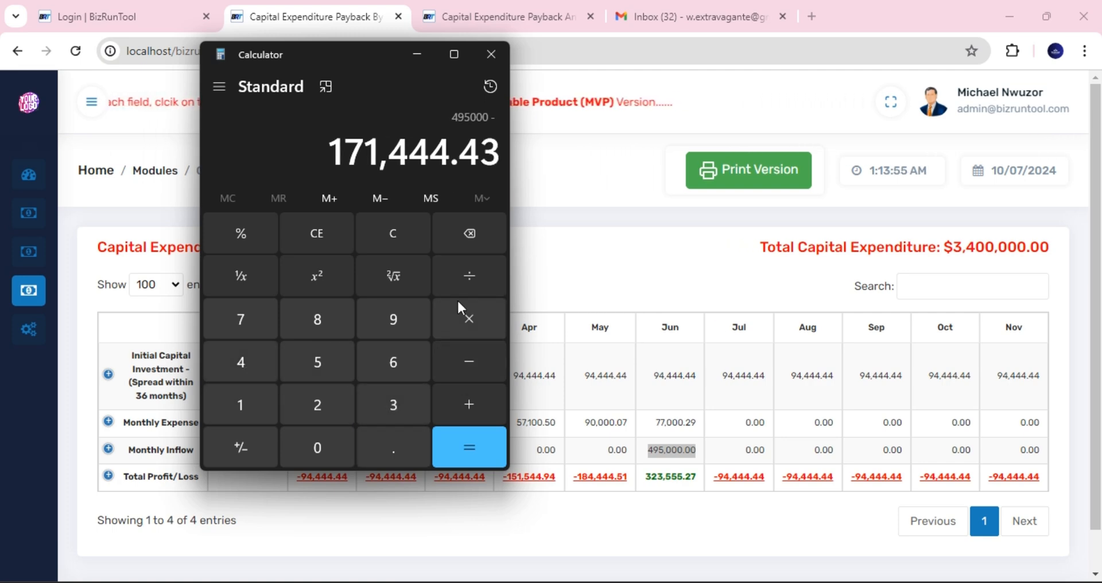
click(471, 441)
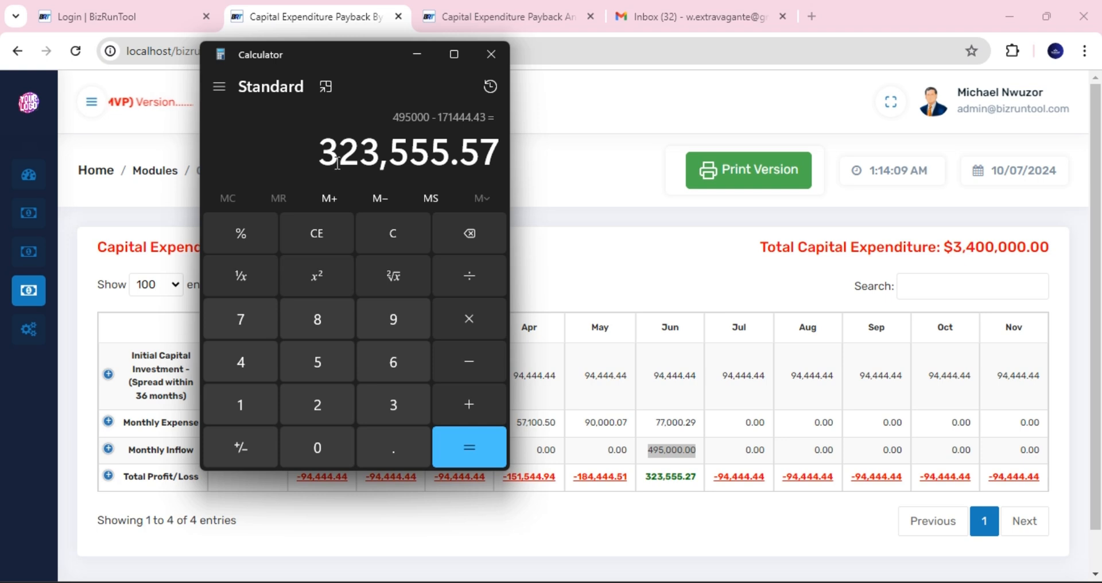
drag(319, 157, 377, 160)
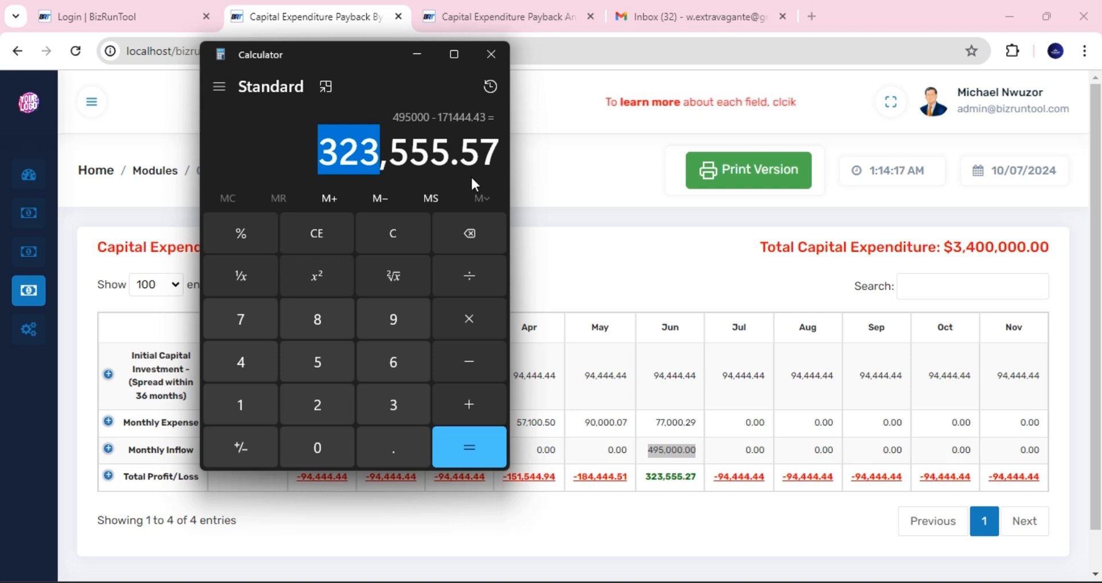
click(529, 177)
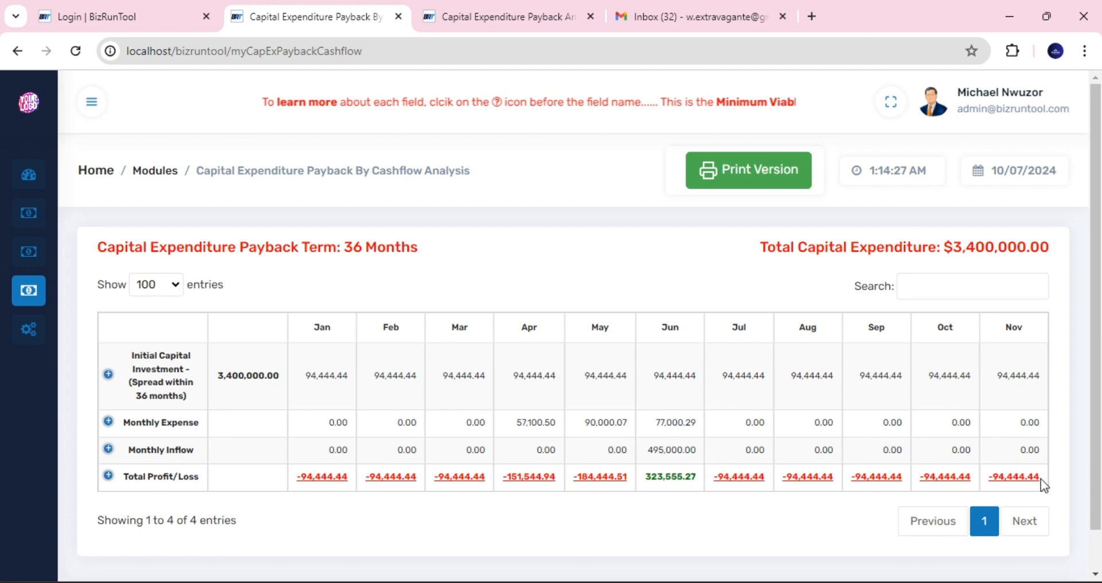
- Open the printable Summary Capital Expenditure Payback By Cashflow Analysis view
click(742, 172)
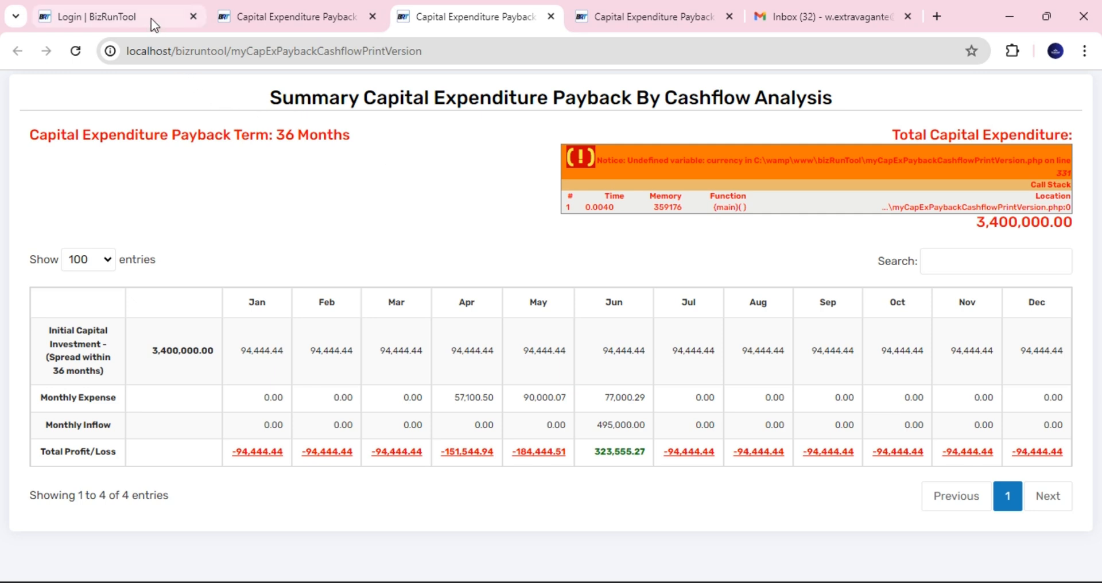
mouse_move(151, 19)
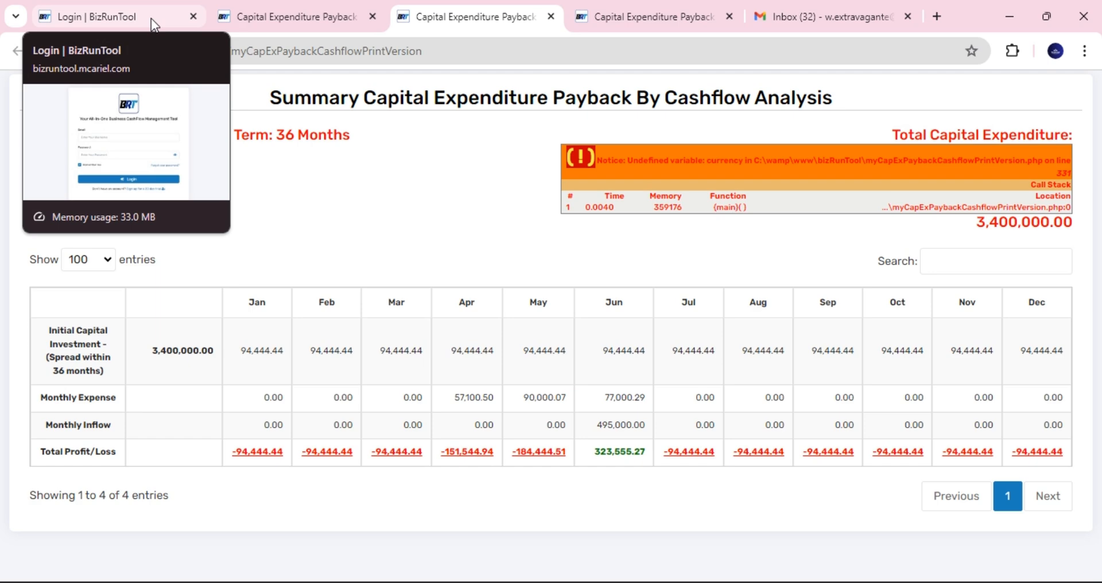
- Load the login page at bizruntool.mcariel.com/mvp/ by removing 'index' from the address
click(151, 19)
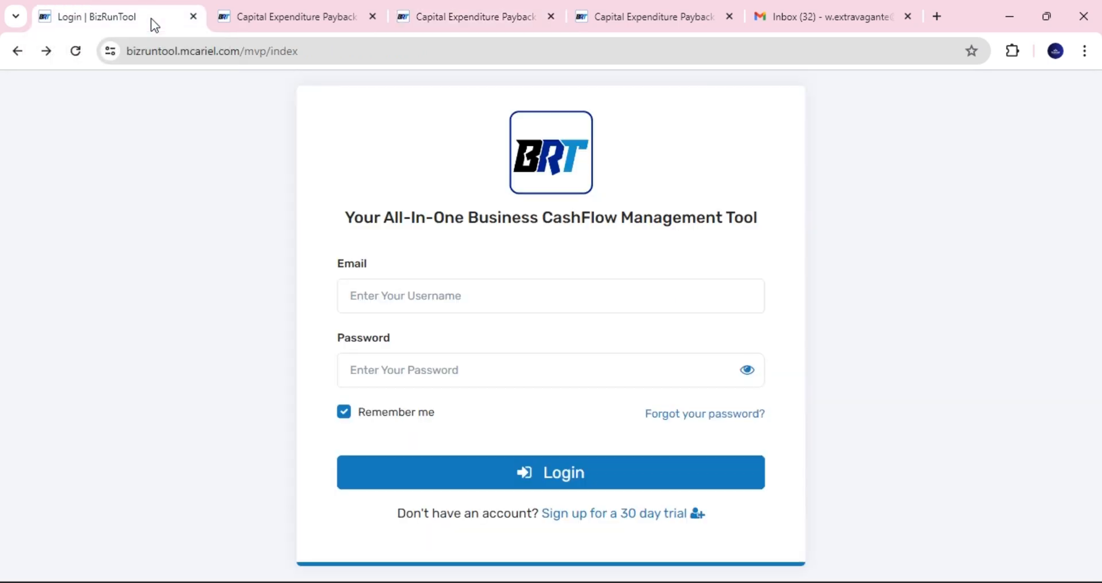
mouse_move(339, 11)
click(317, 51)
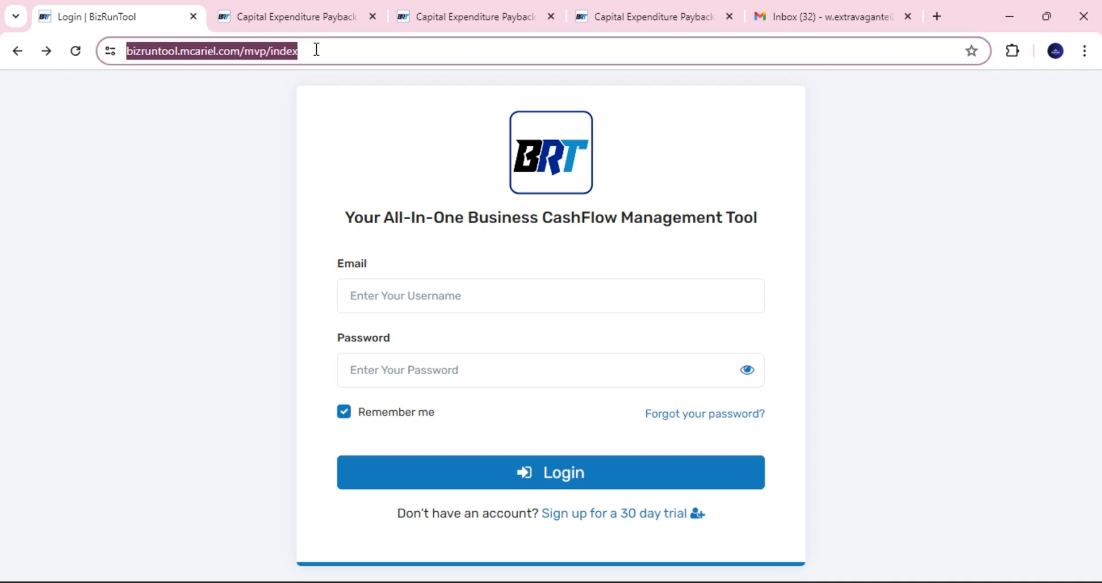
click(317, 50)
key(BackSpace)
key(BackSpace)
key(BackSpace)
key(BackSpace)
key(BackSpace)
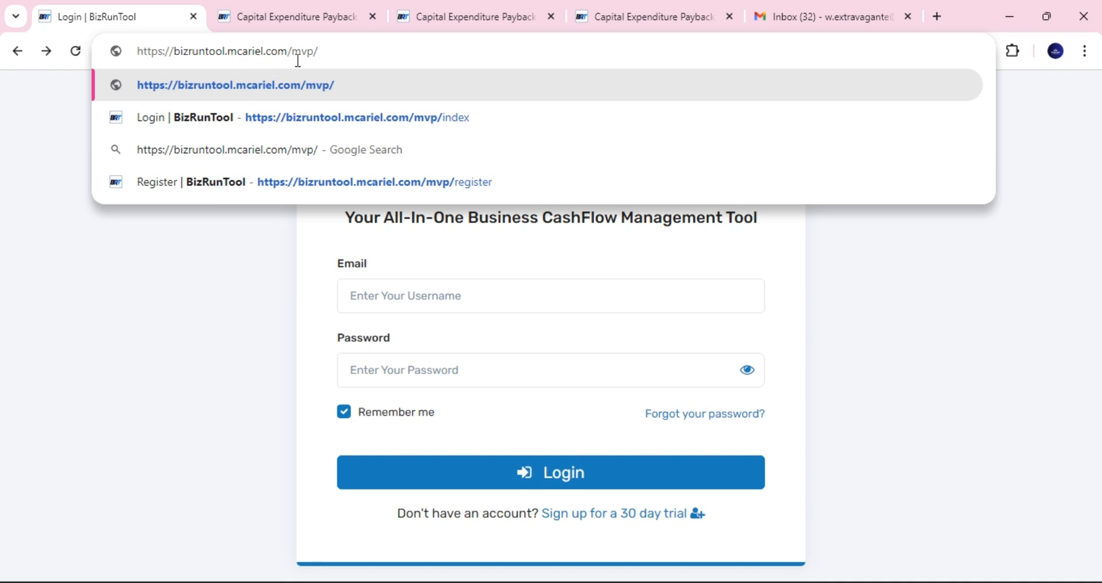
key(Return)
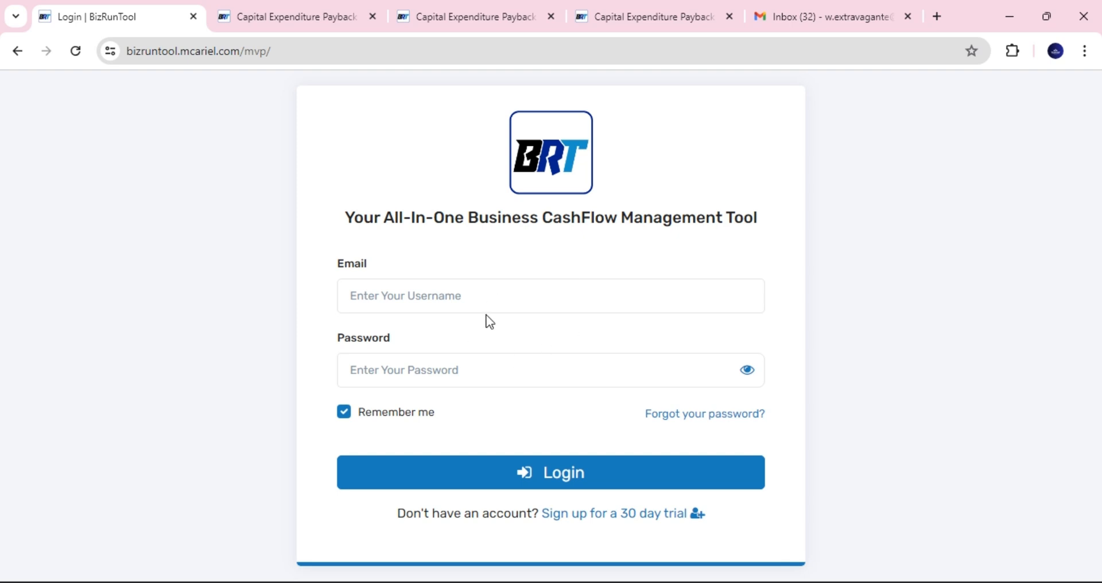
- Open the 30-day trial sign-up form and enter full name 'My First Account' and a phone number
click(631, 515)
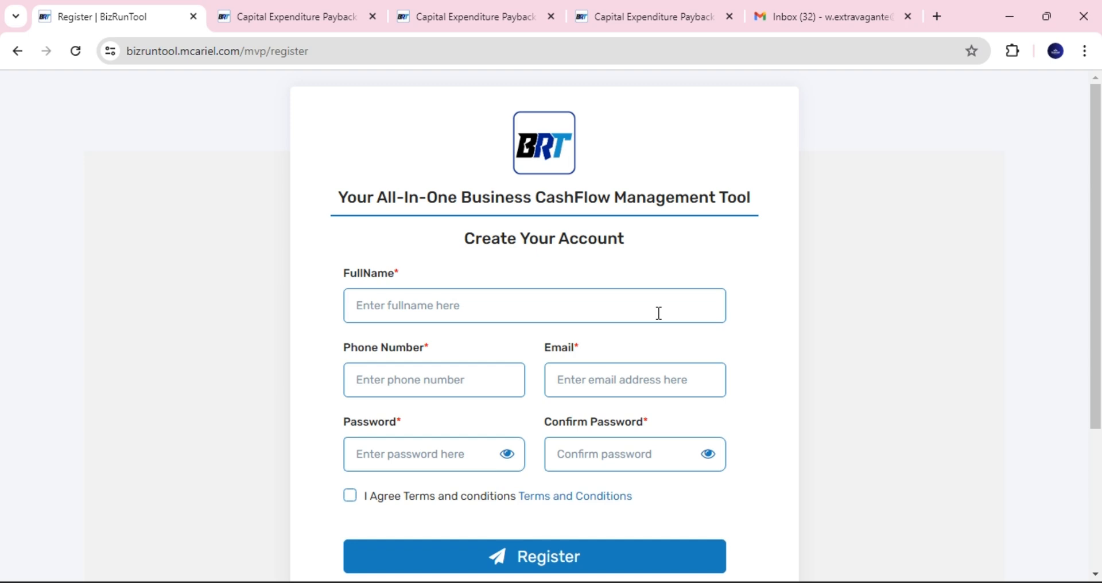
click(469, 309)
text(My F)
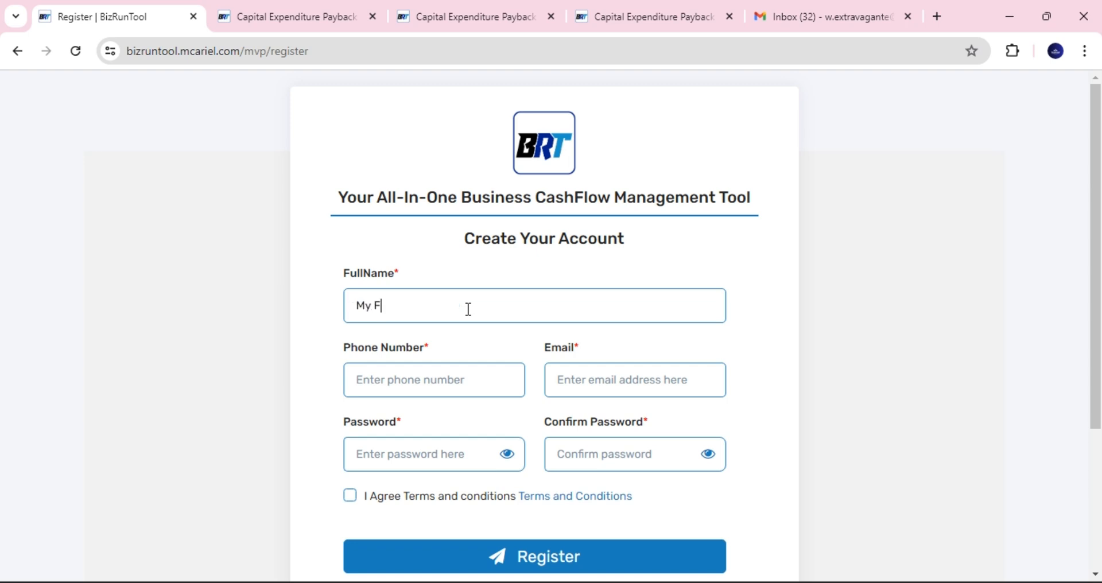
text(irst Account)
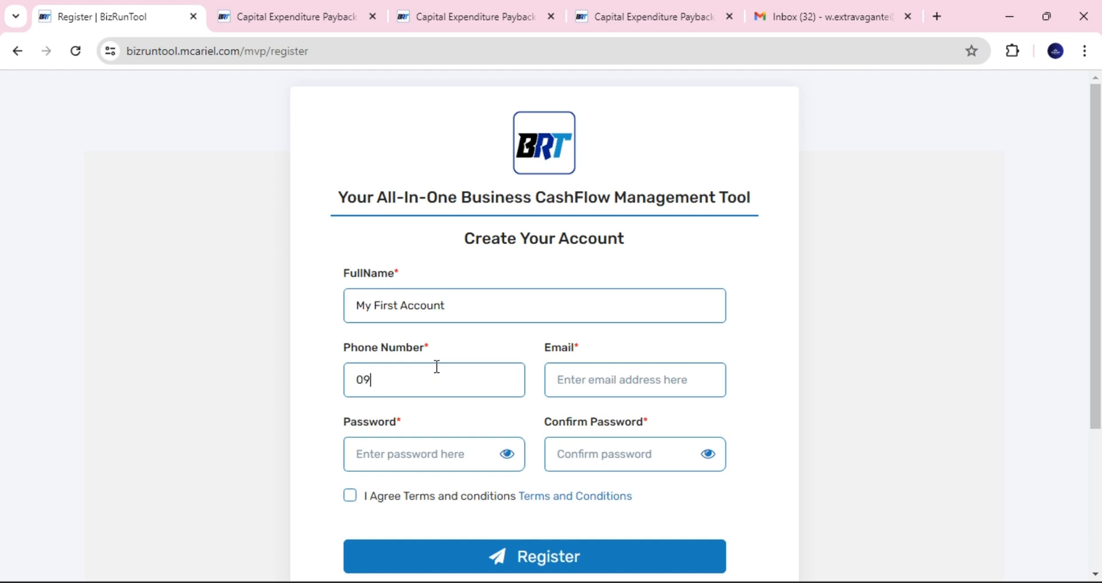
- Fill in the account e-mail and password twice, accept the terms, and register
click(597, 380)
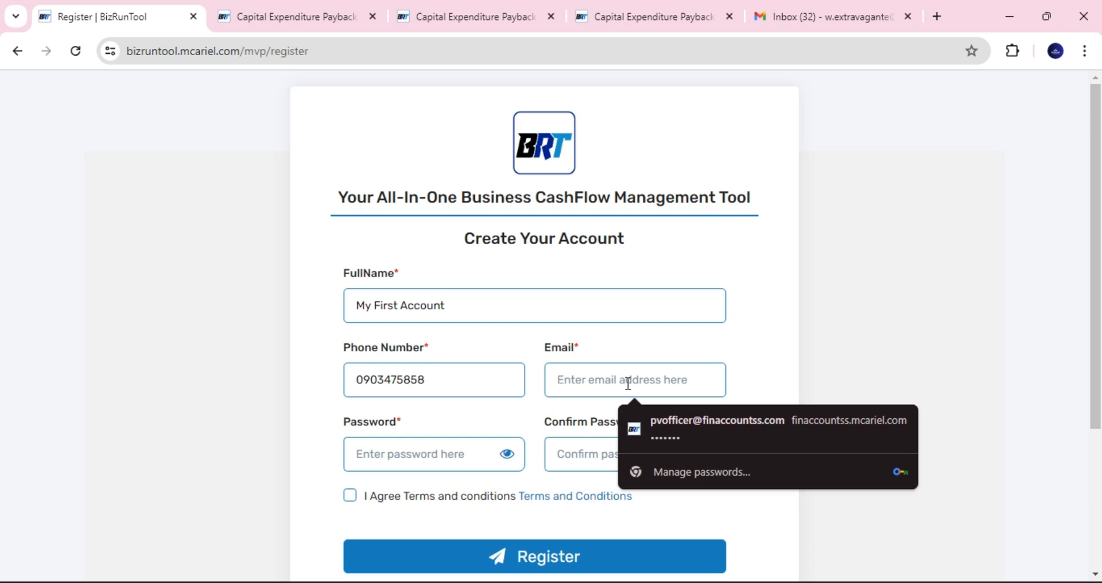
text(w)
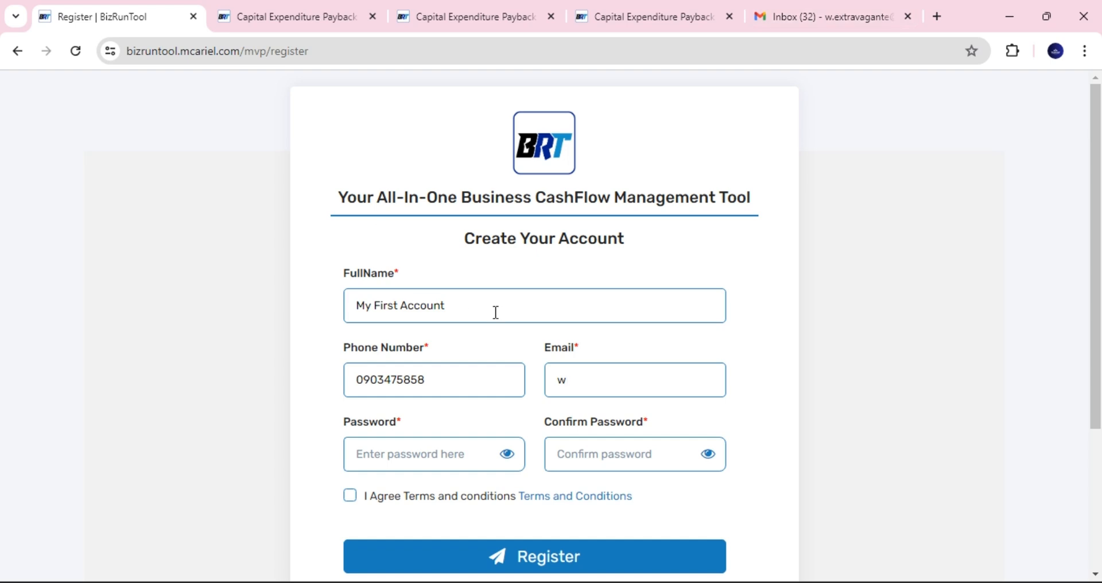
drag(578, 386, 546, 385)
key(ctrl+v)
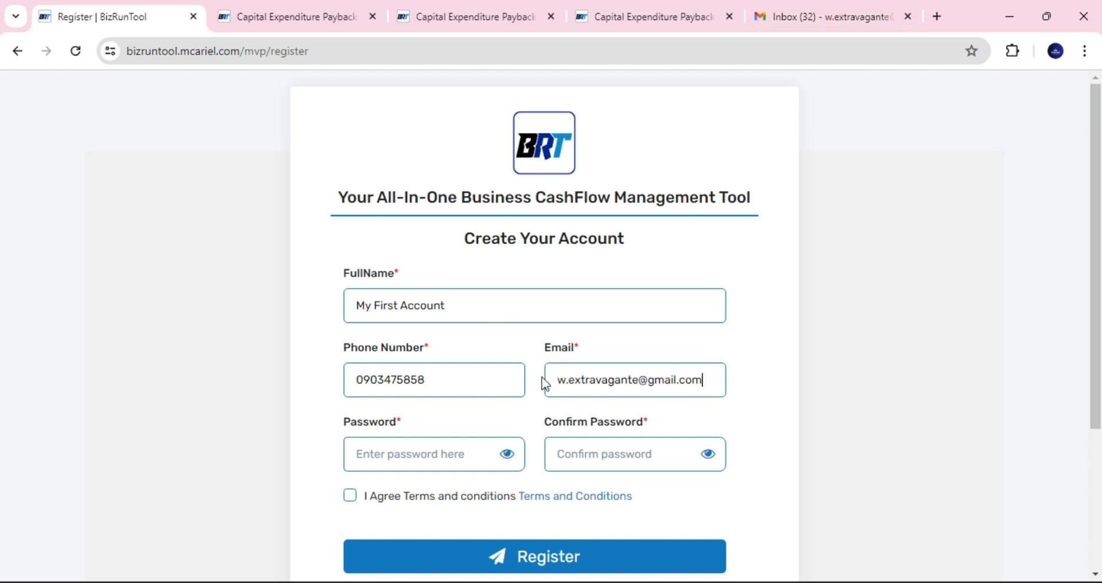
click(449, 452)
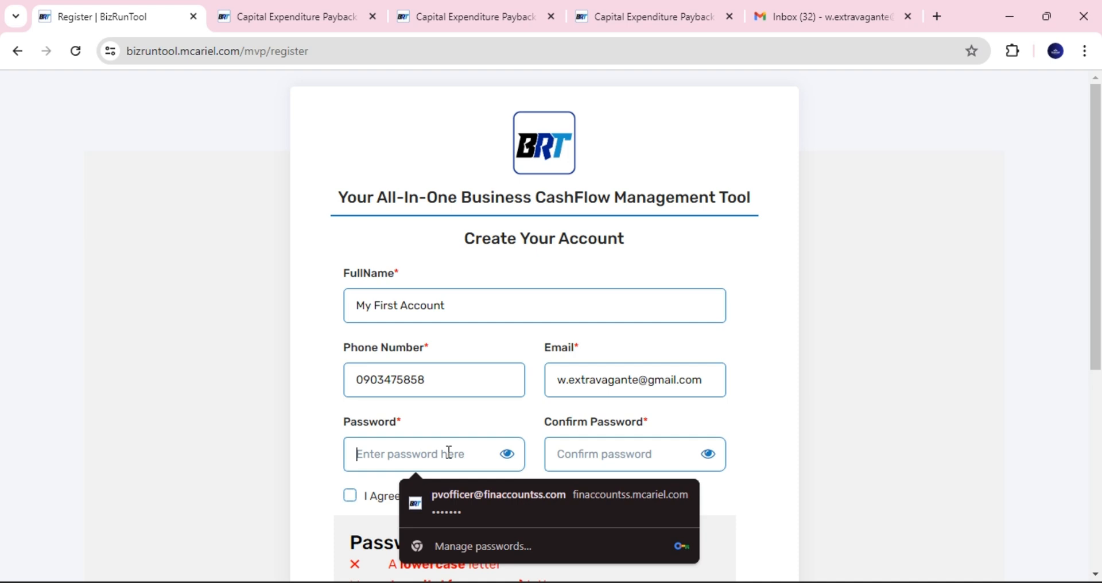
text(•••••••)
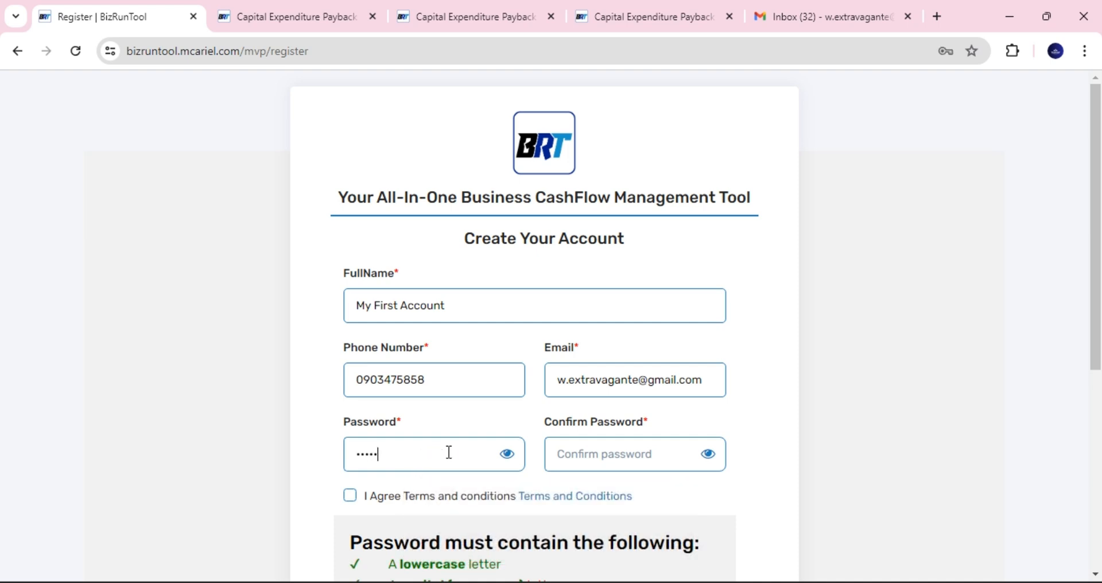
text(•)
click(592, 456)
text(••••••)
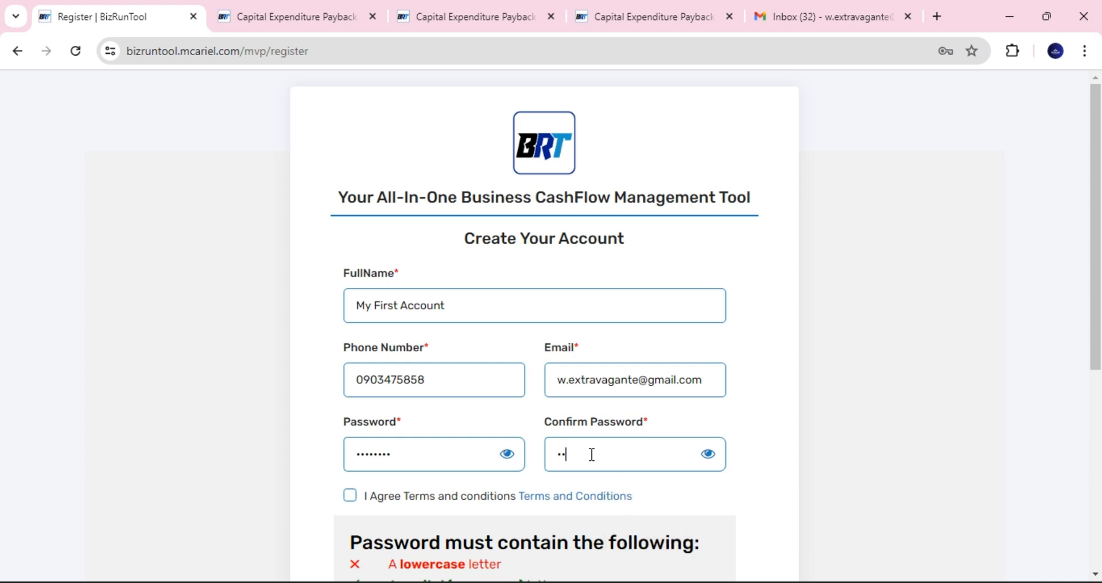
text(••)
drag(1099, 315, 1099, 401)
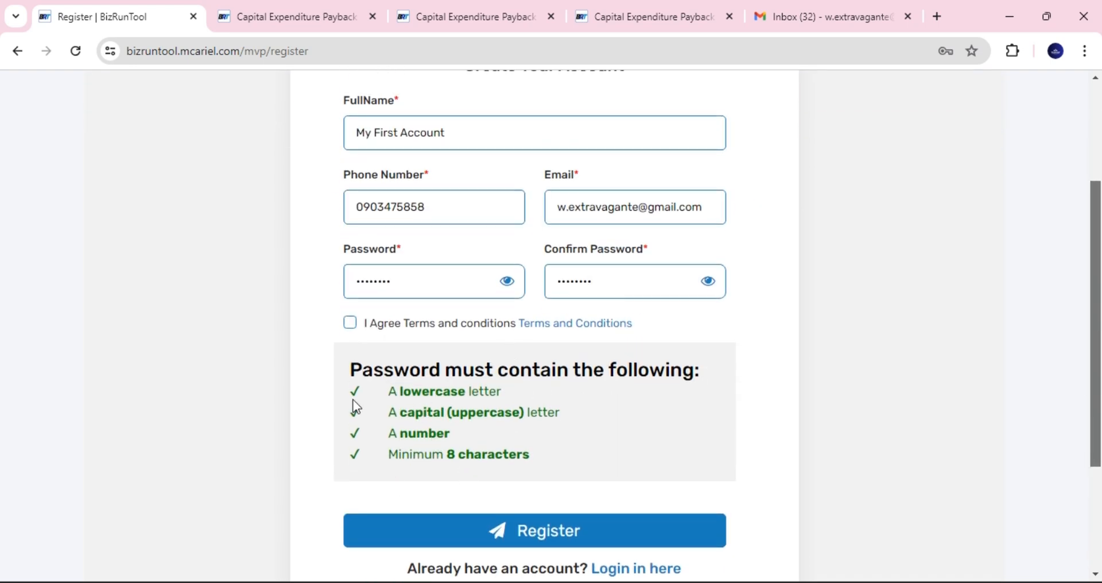
click(350, 323)
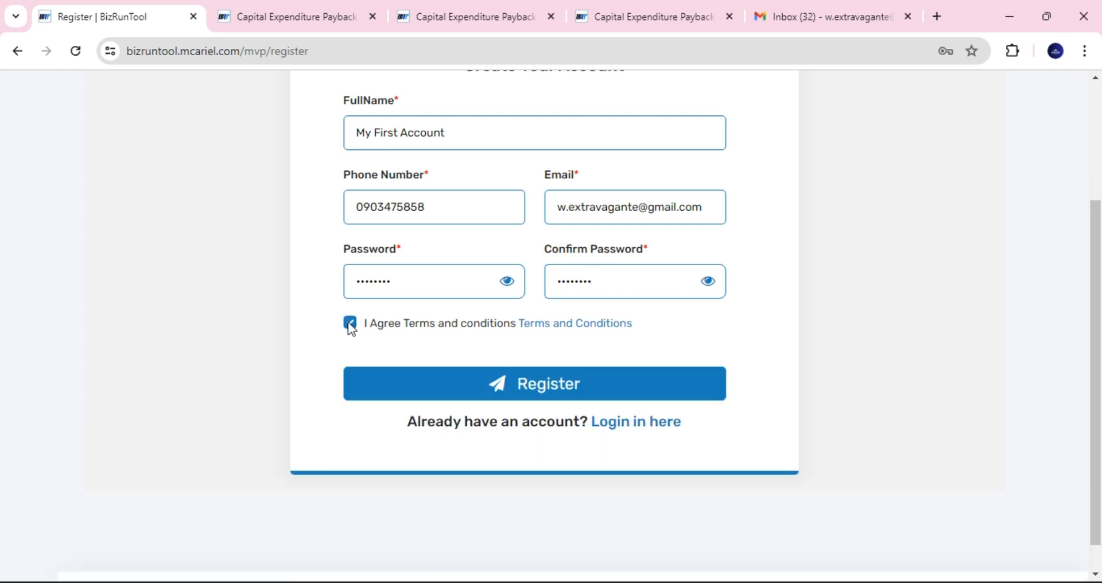
click(550, 386)
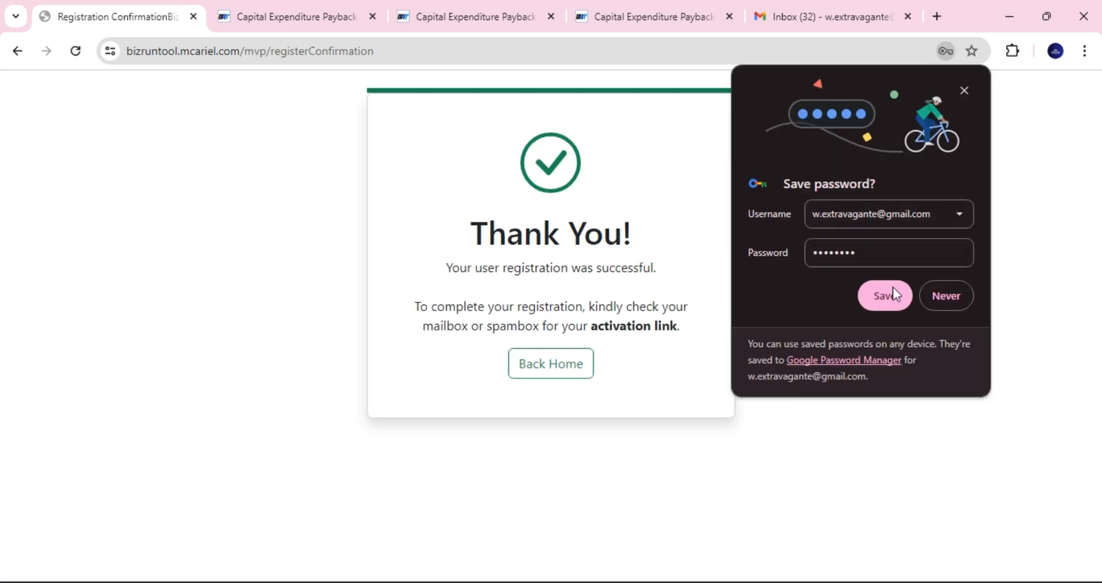
- Save the new login in Chrome and return home from the Thank You page
click(893, 287)
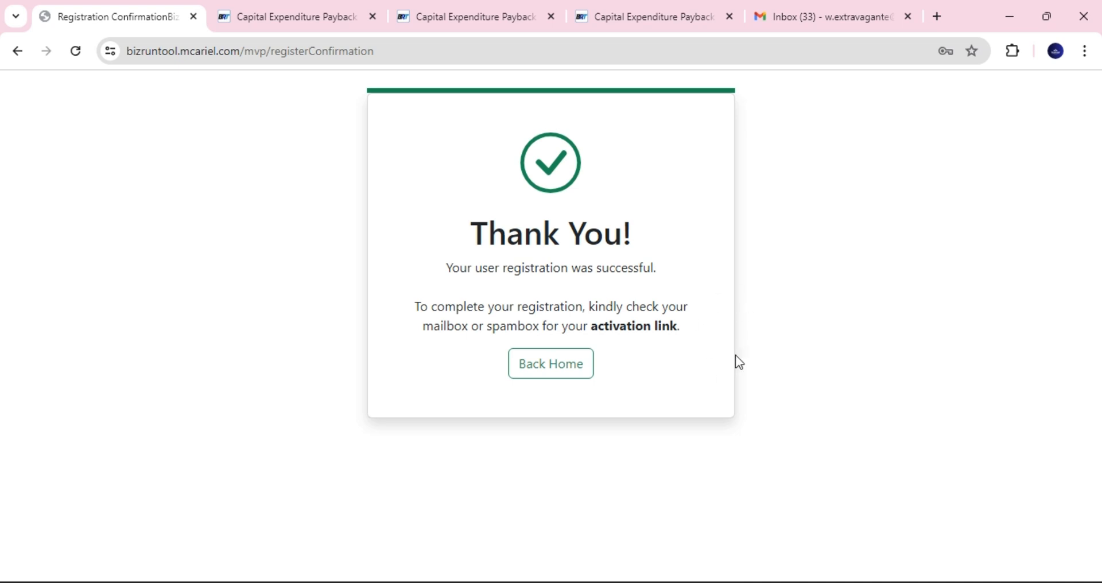
click(560, 376)
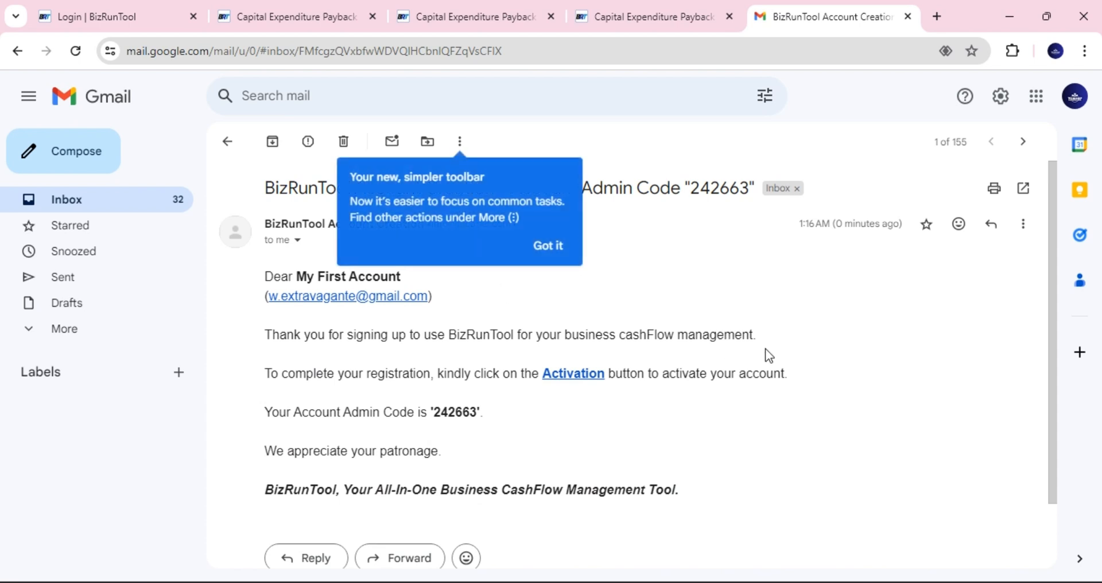
- Open the BizRunTool Account Creation e-mail and read the account admin code
click(540, 248)
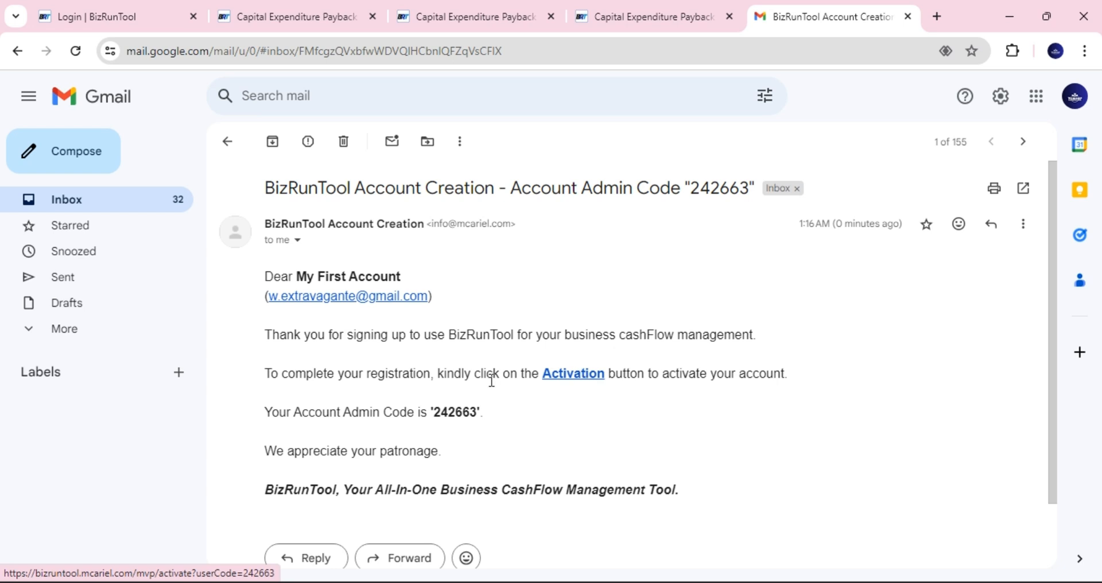
double_click(455, 411)
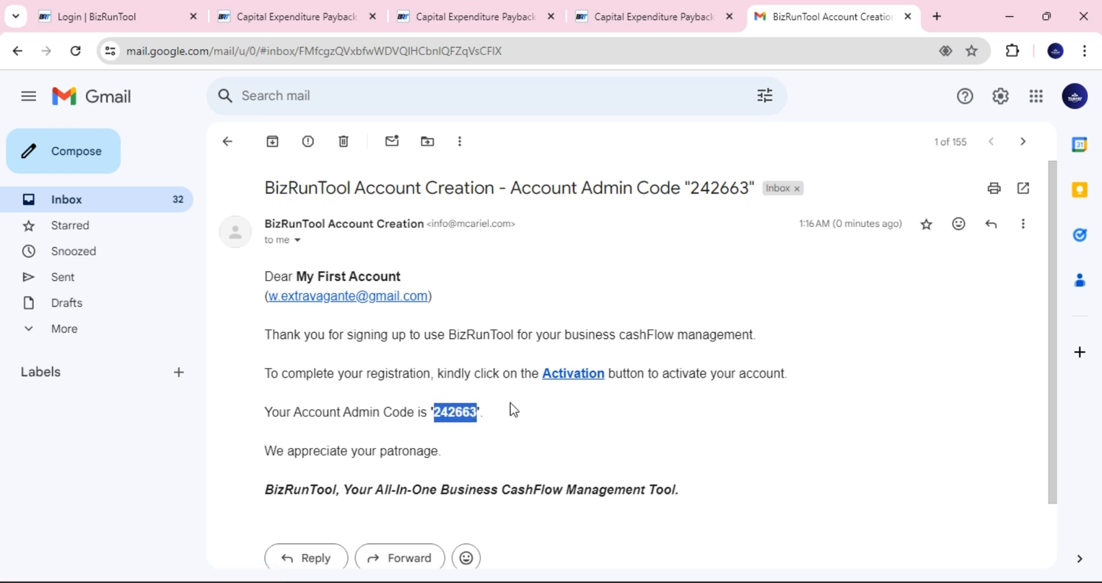
click(528, 400)
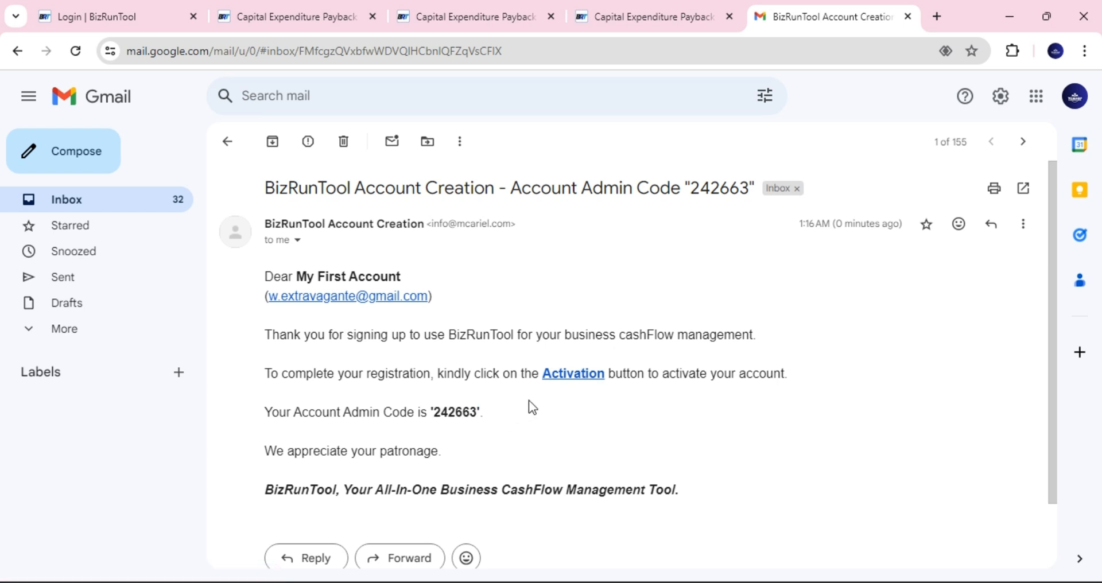
- Activate the account through the e-mail link and log in
click(570, 384)
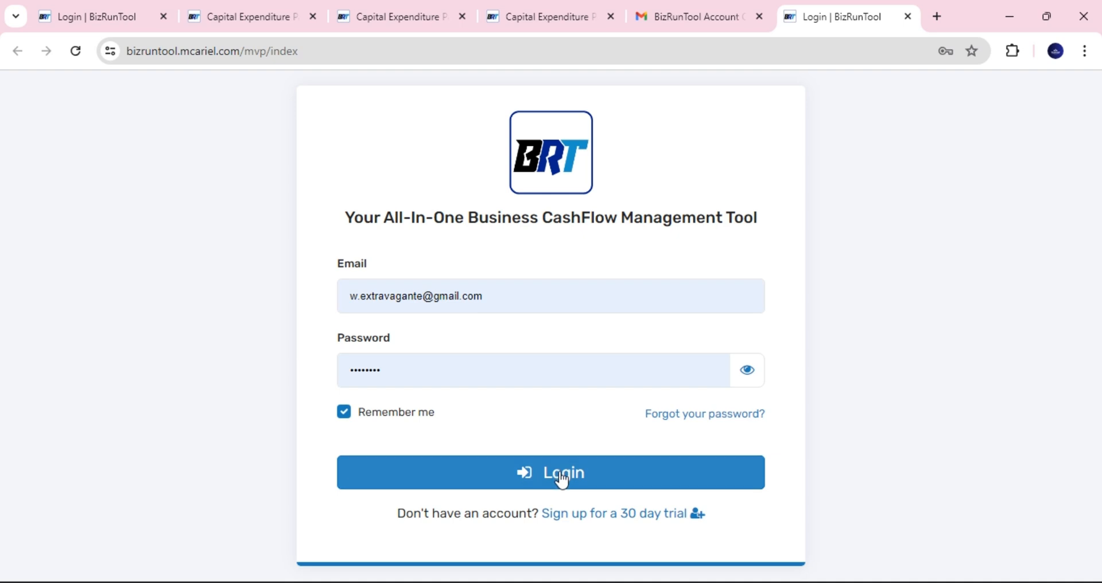
click(562, 482)
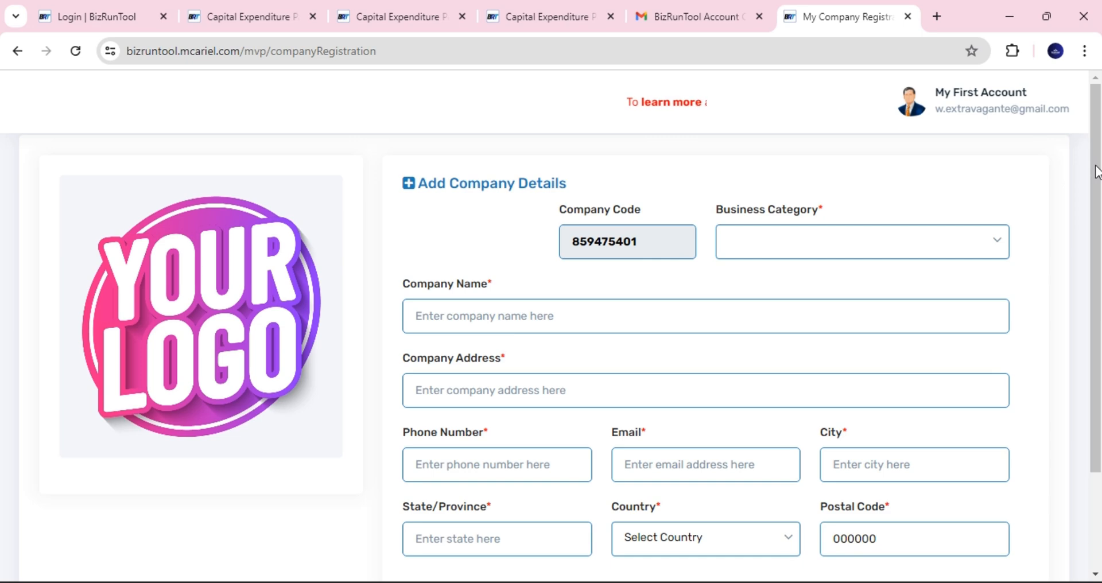
mouse_move(1099, 166)
mouse_down()
mouse_move(1099, 197)
mouse_move(1099, 164)
mouse_up()
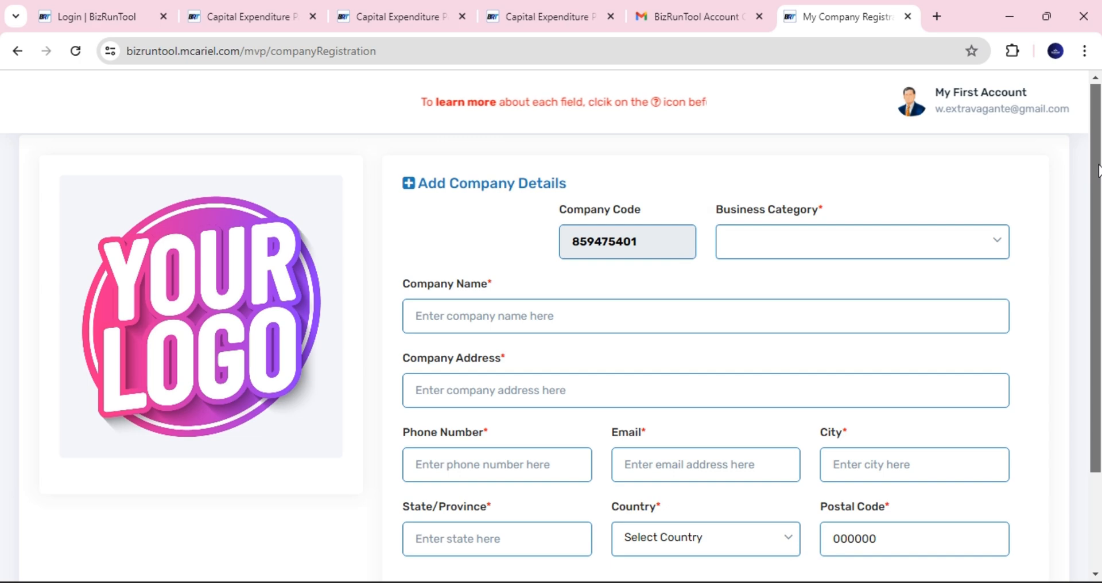
mouse_move(1099, 171)
mouse_down()
mouse_move(1099, 198)
mouse_move(1098, 174)
mouse_up()
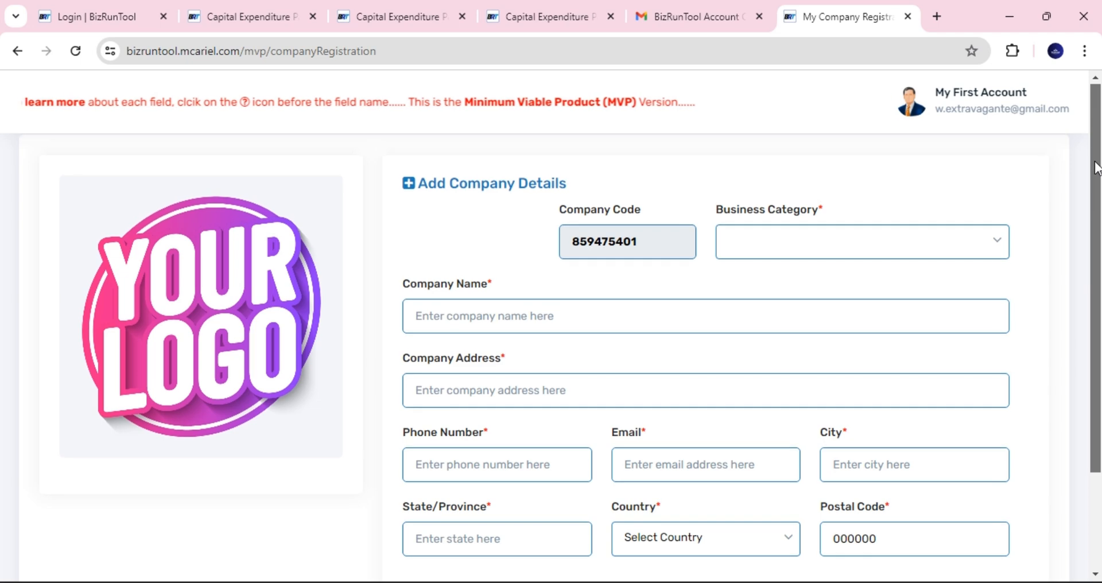
- Set the business category to Computer Programming & Support
click(778, 254)
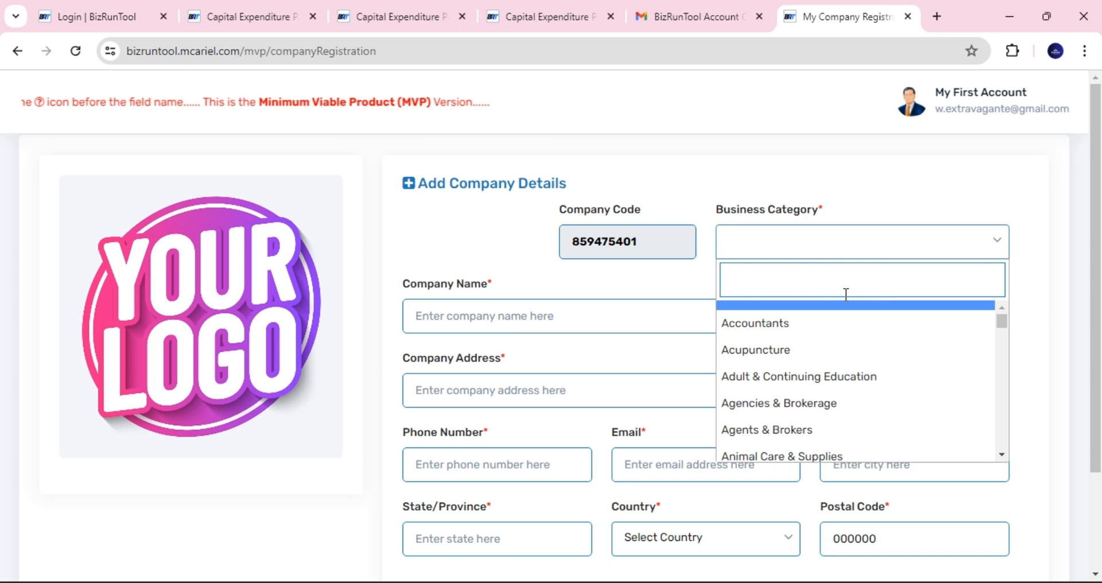
key(a)
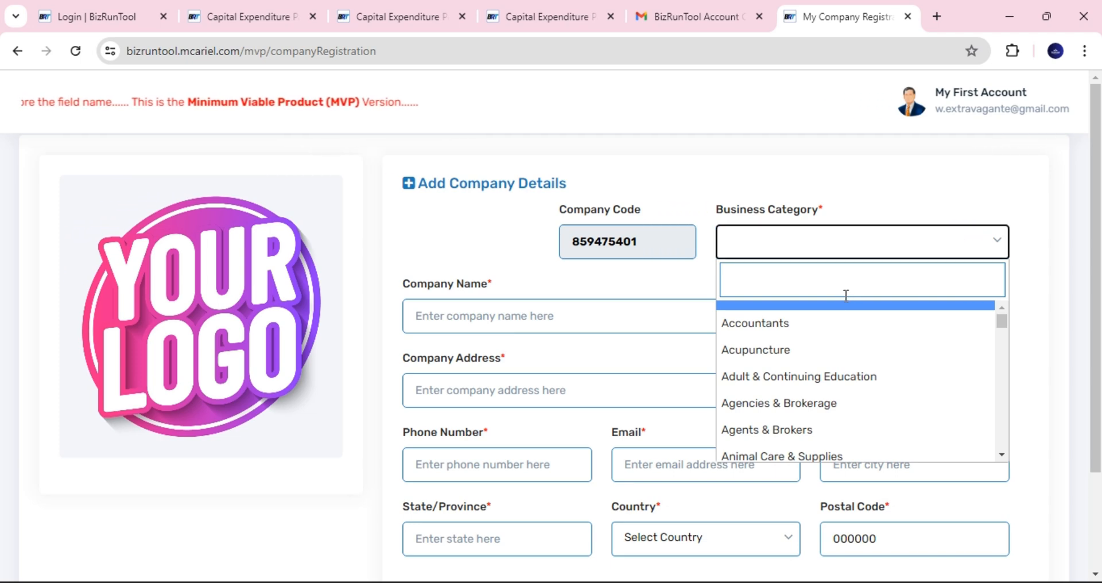
click(836, 287)
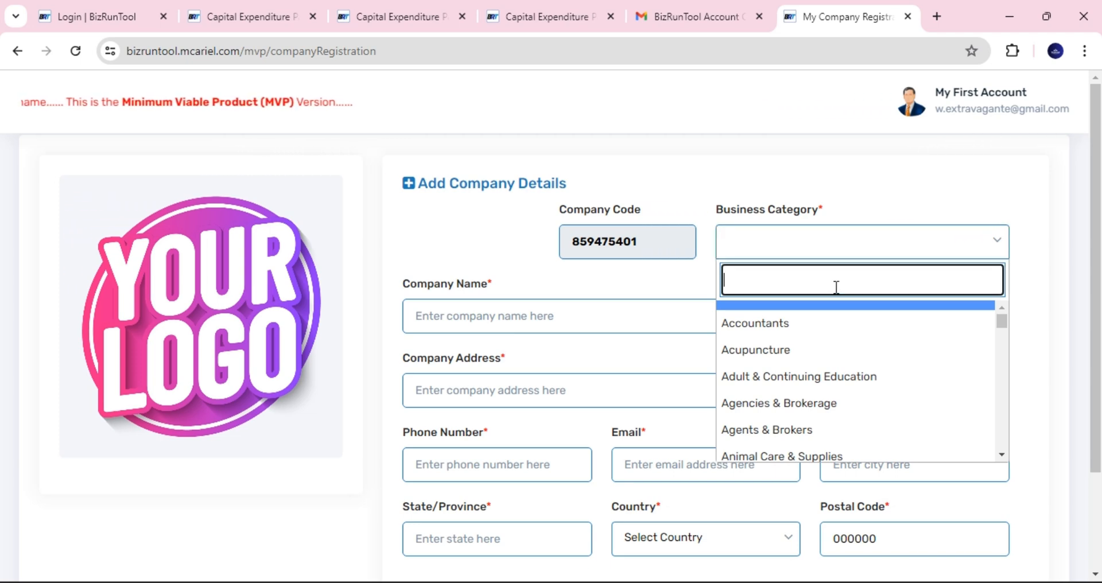
text(com)
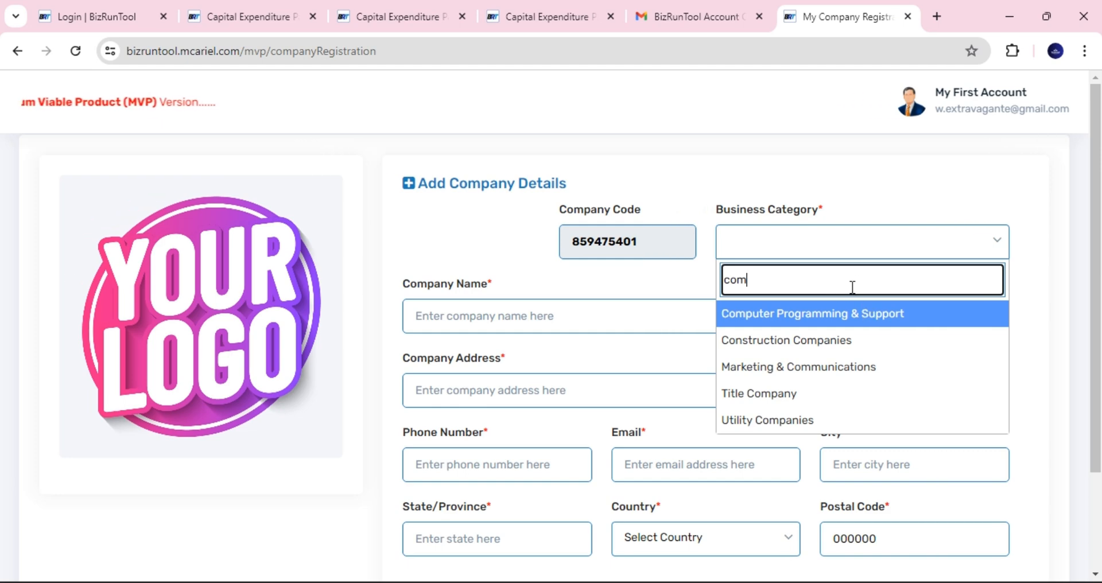
click(856, 313)
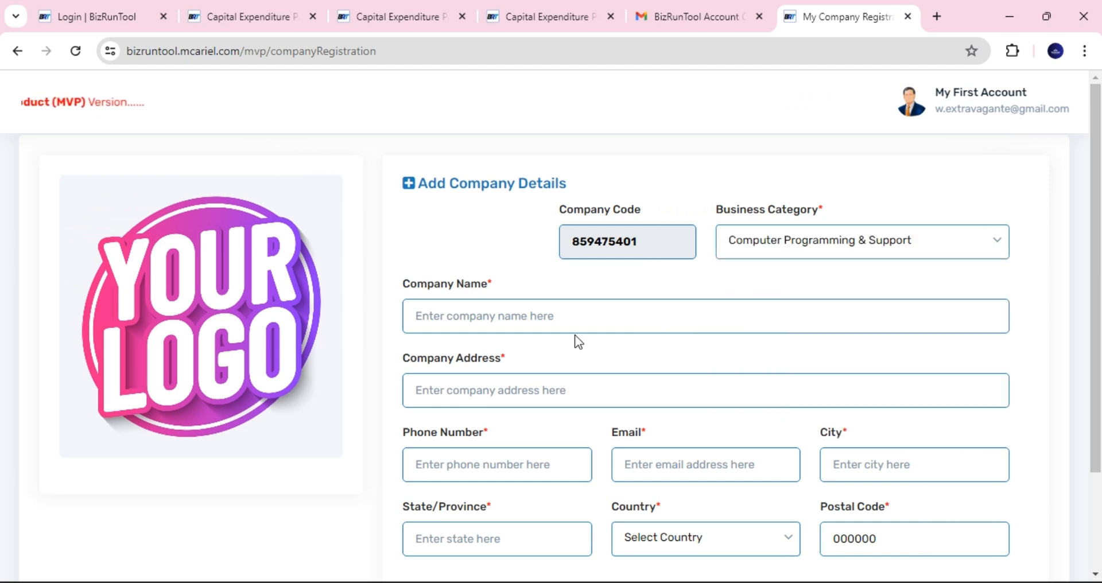
- Enter the company name McAriel Computers
click(543, 322)
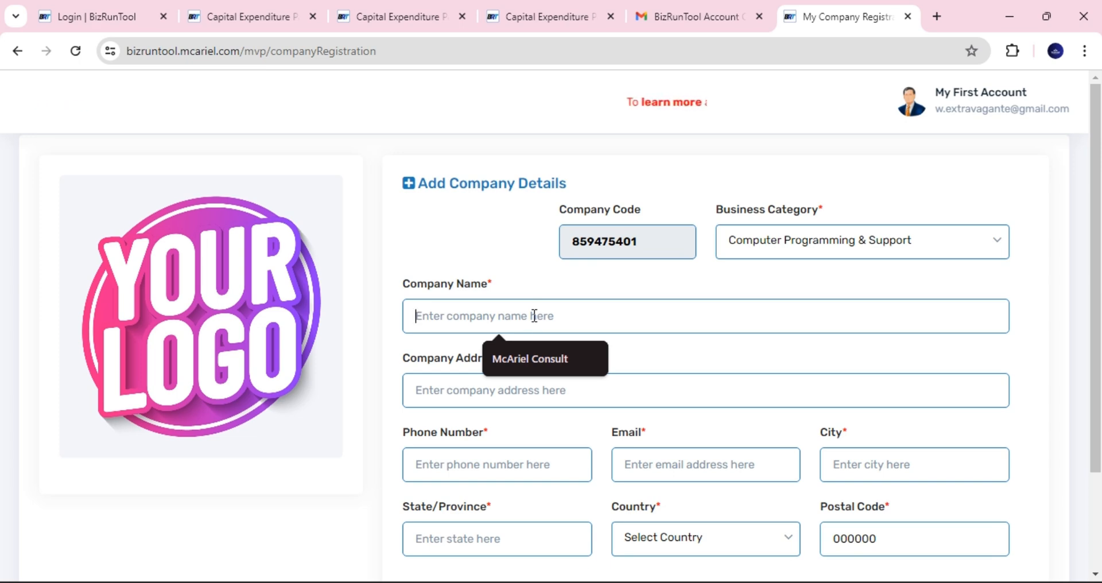
click(535, 357)
double_click(493, 314)
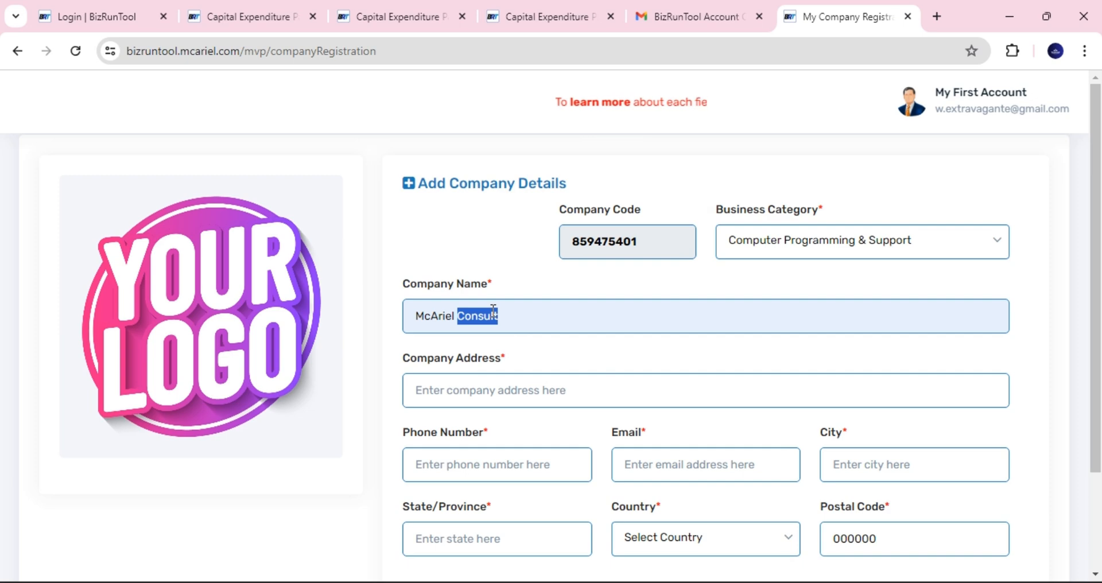
text(Computers)
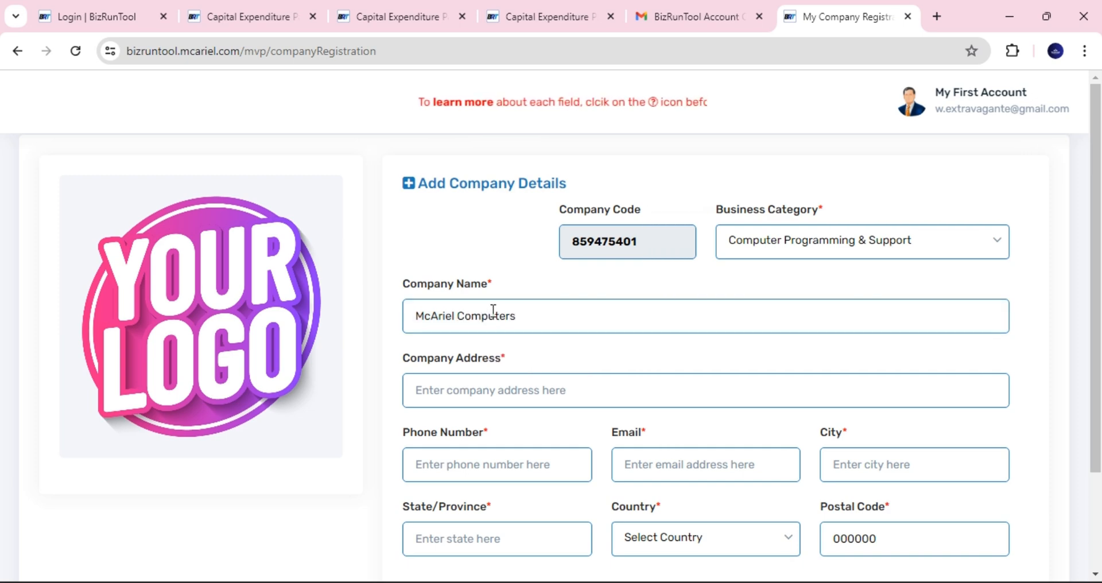
- Fill in 'My business address', the saved phone and e-mail, city Abuja and state FTC
click(542, 395)
text(M)
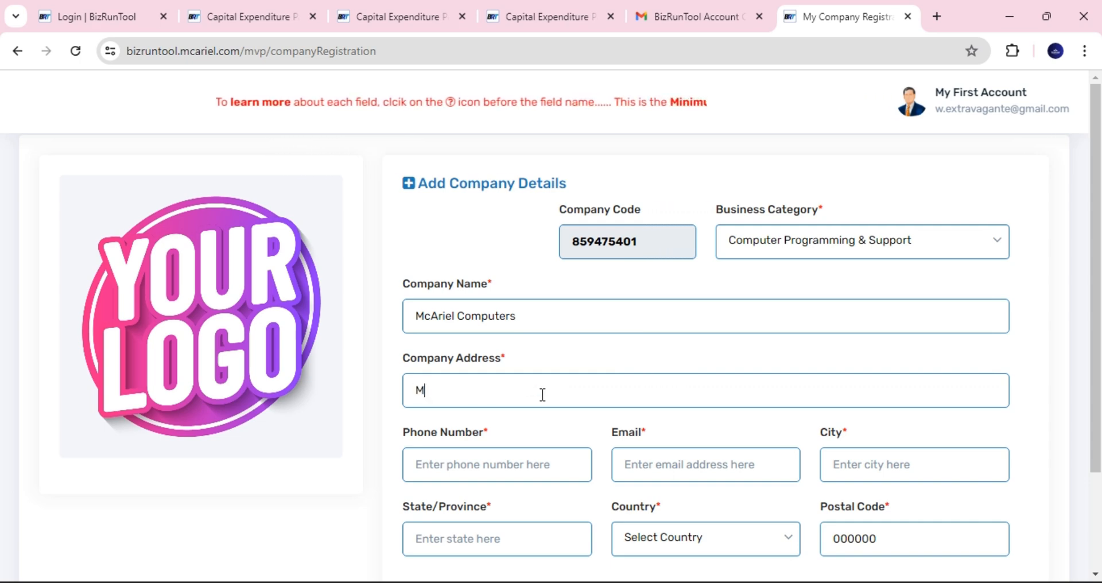
text(y business address)
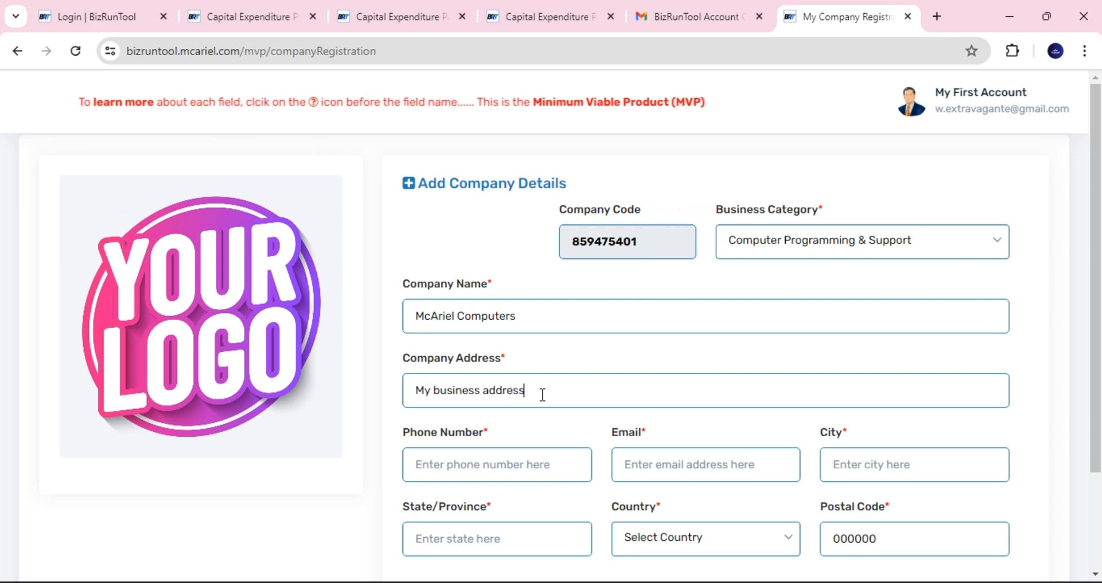
scroll(808, 367, down, 1)
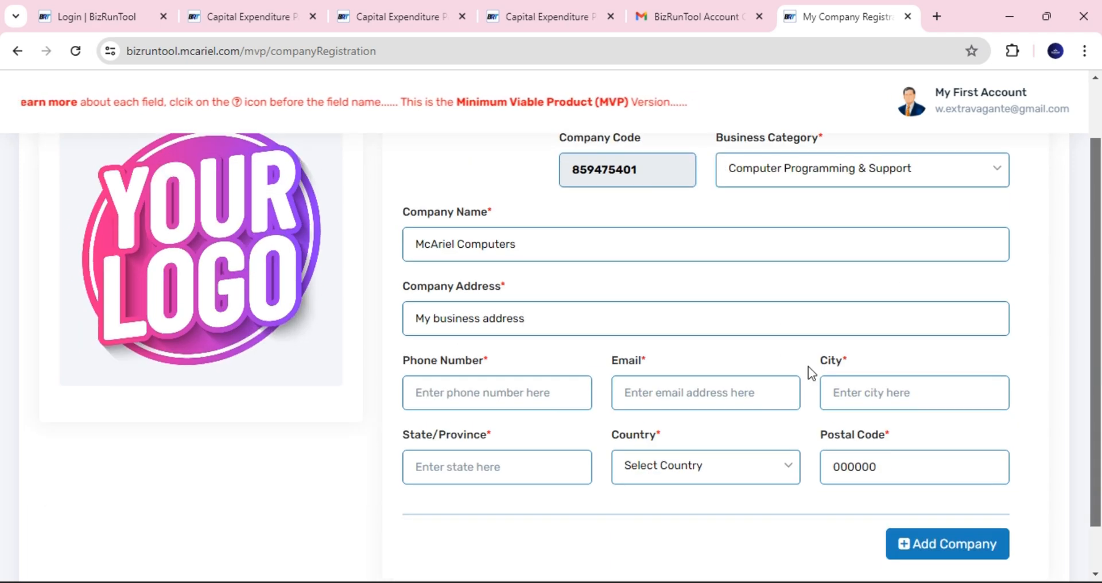
click(460, 394)
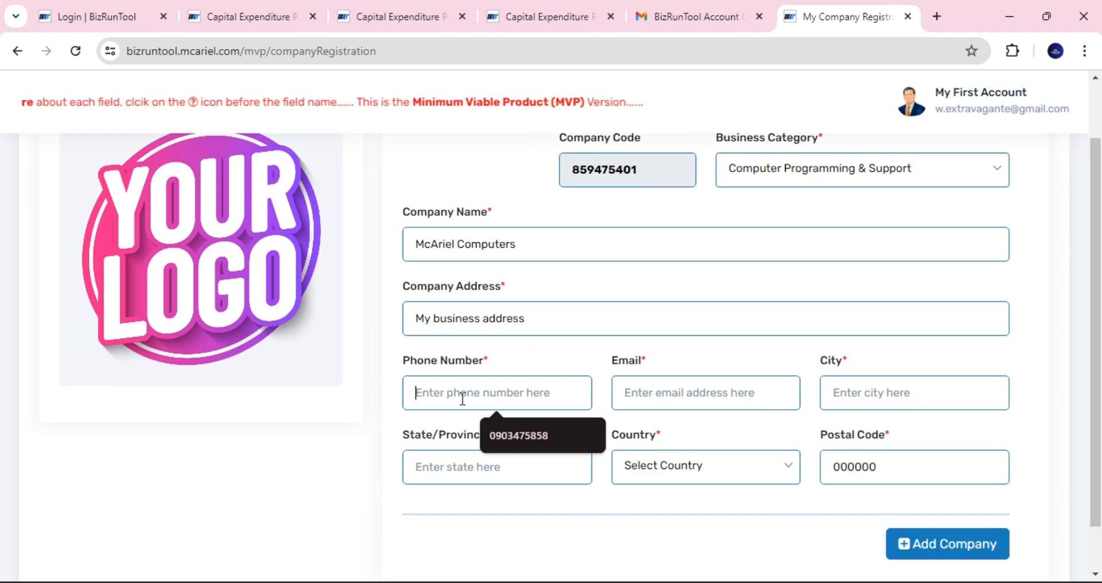
click(508, 439)
click(652, 395)
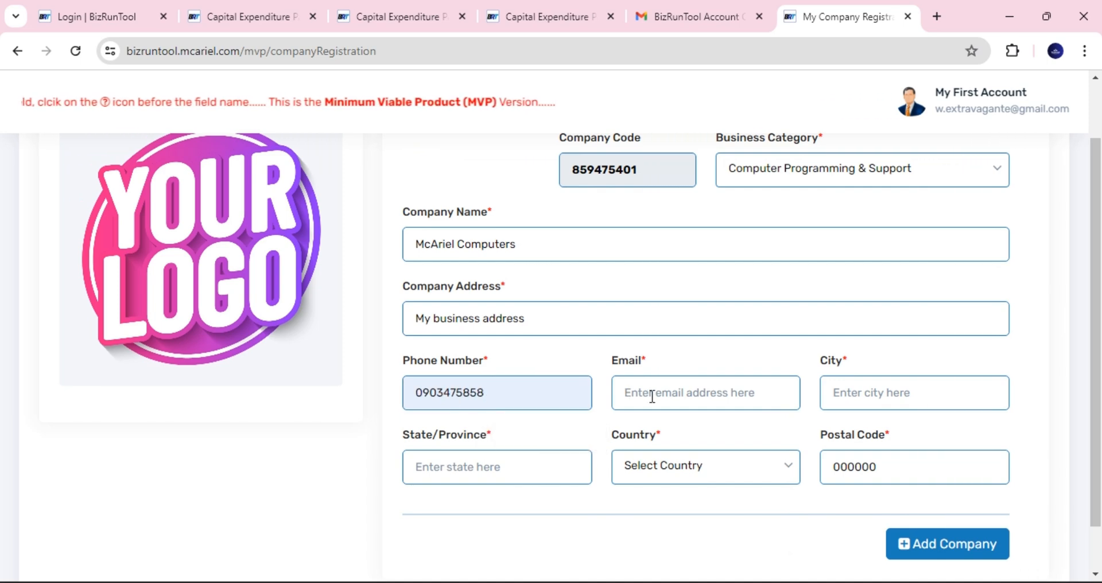
click(755, 464)
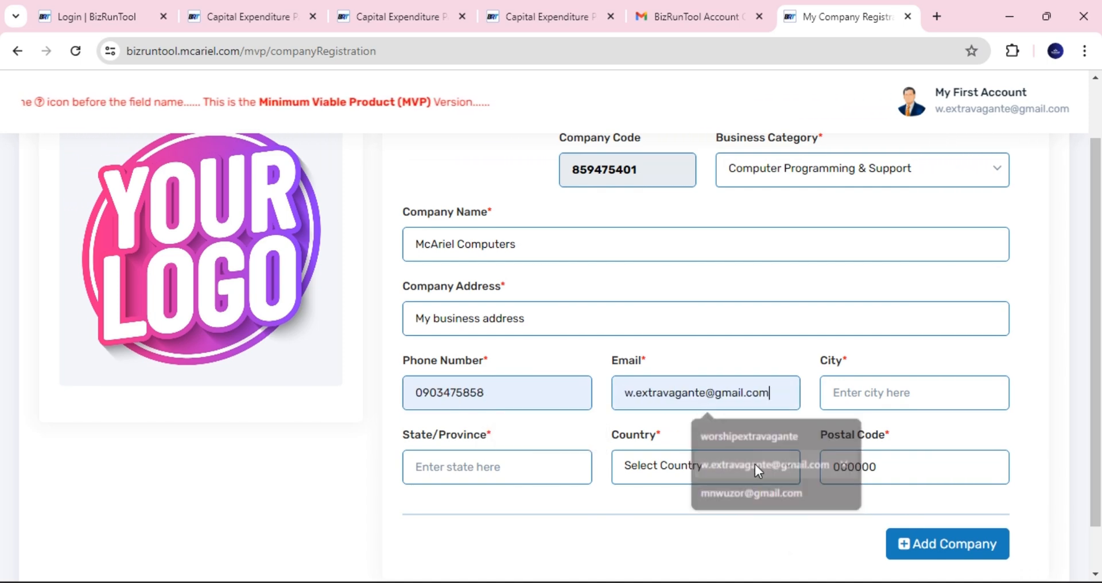
click(883, 391)
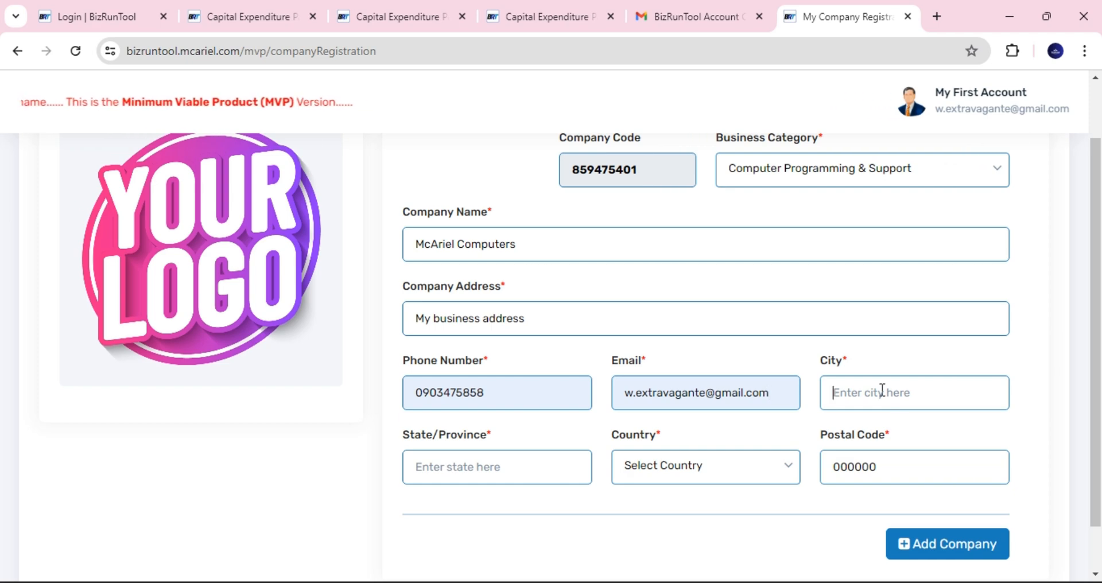
text(Abuja)
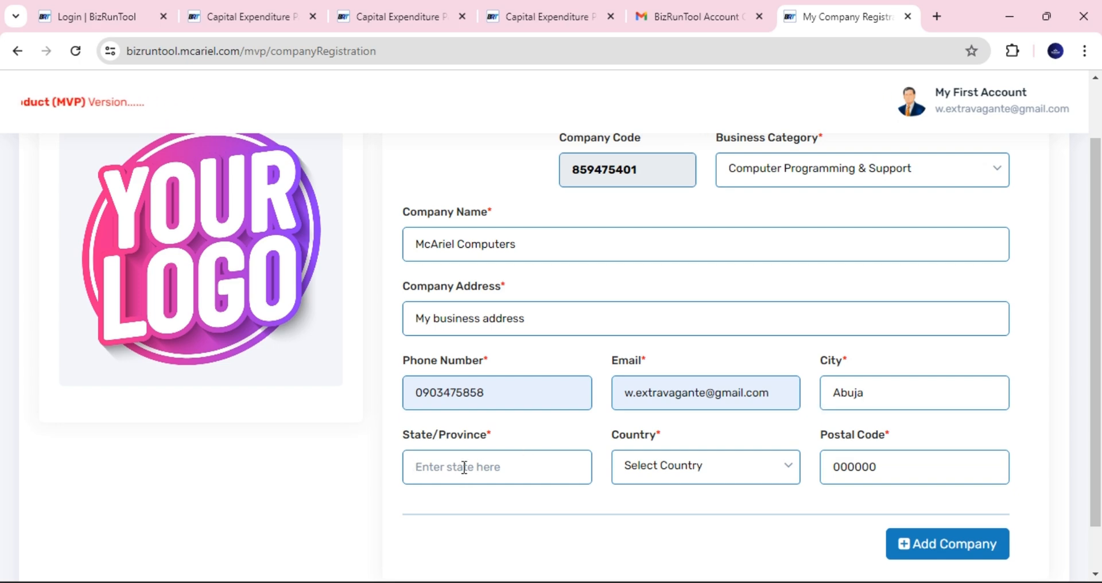
text(FTC)
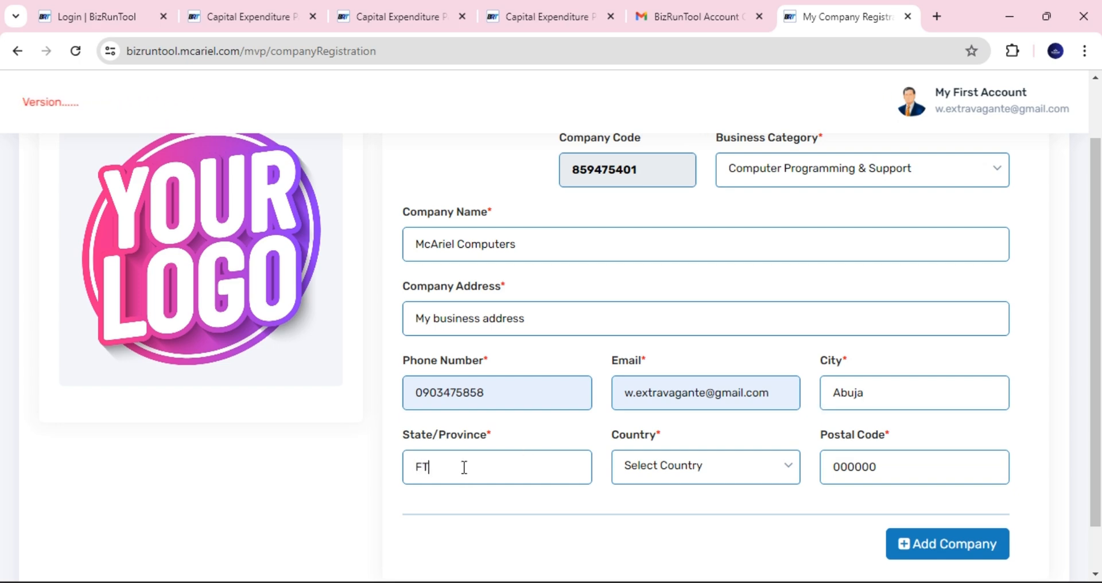
- Set the company's country to Nigeria
click(709, 477)
click(676, 269)
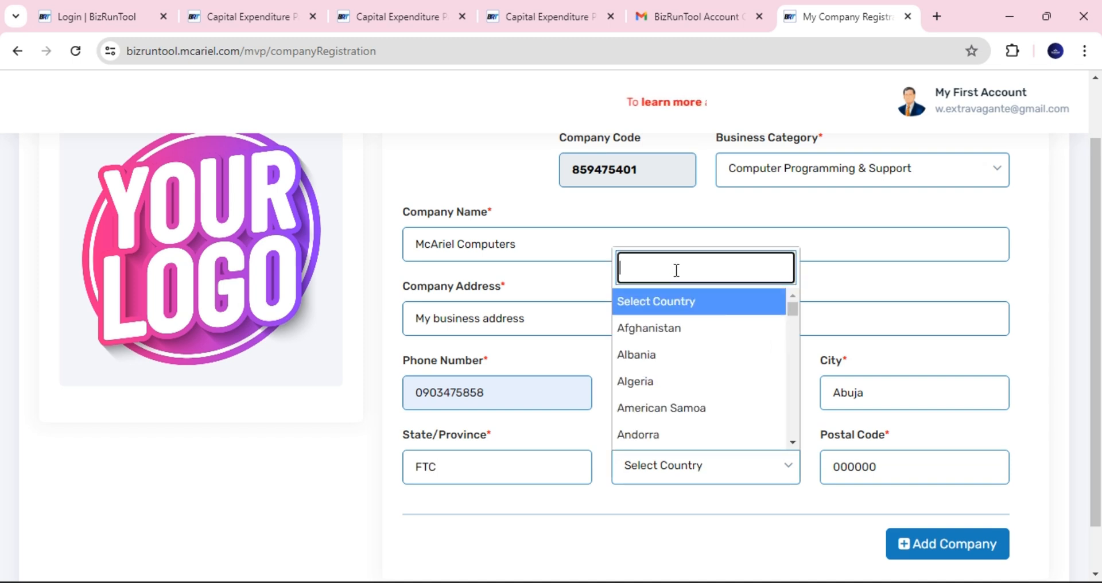
text(ni)
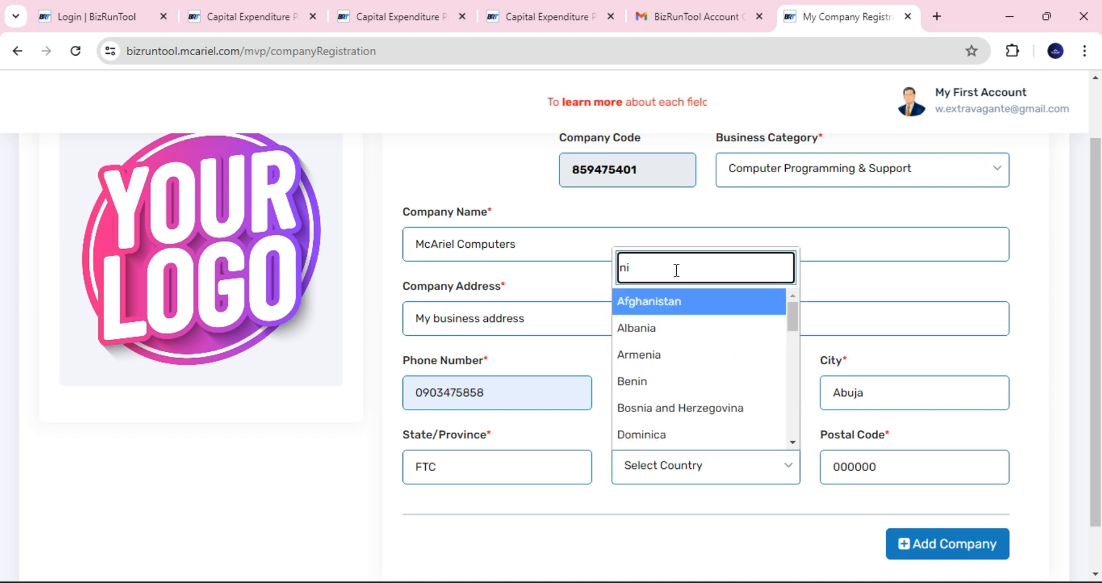
text(g)
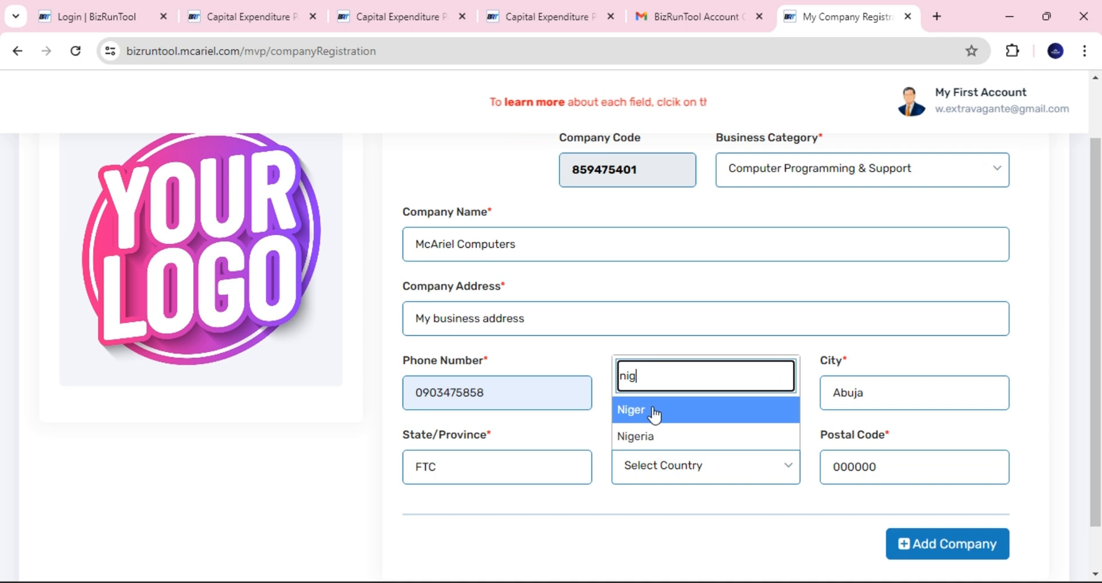
click(659, 436)
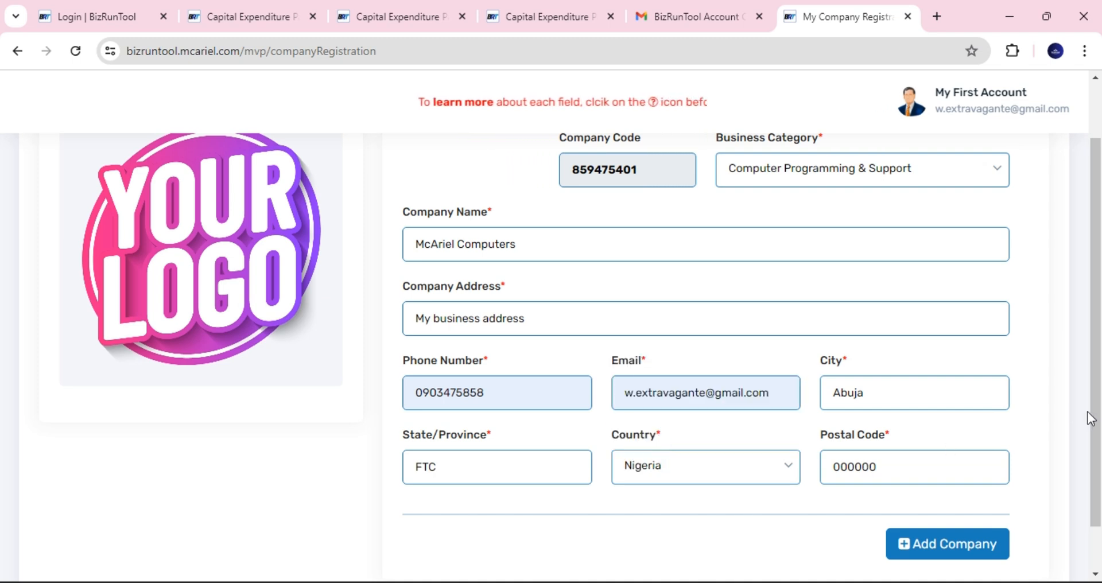
- Change the postal code to 900001
scroll(1092, 428, down, 1)
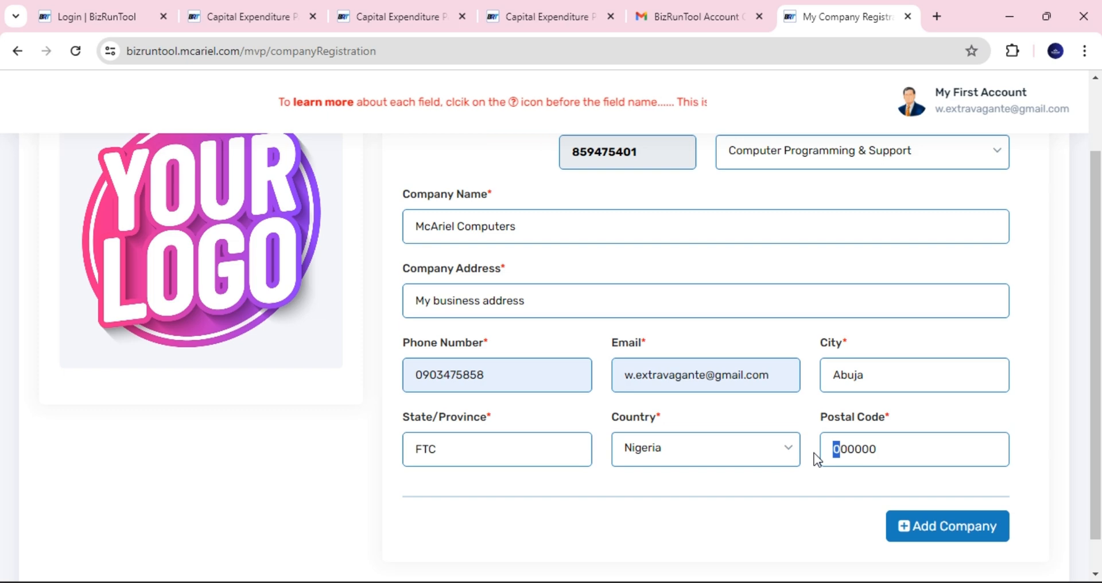
text(9)
drag(869, 446, 883, 446)
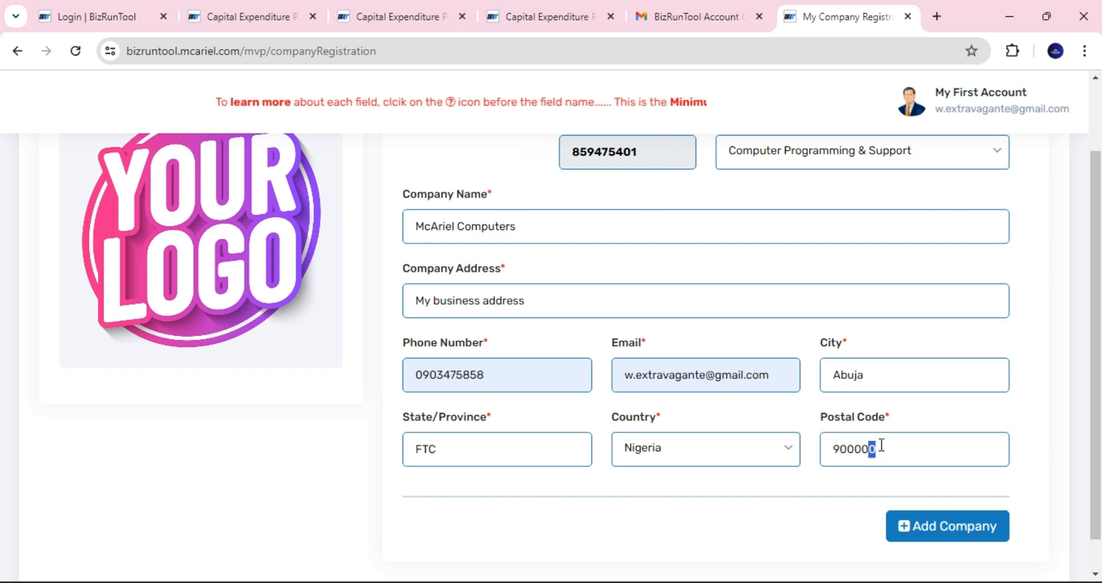
text(1)
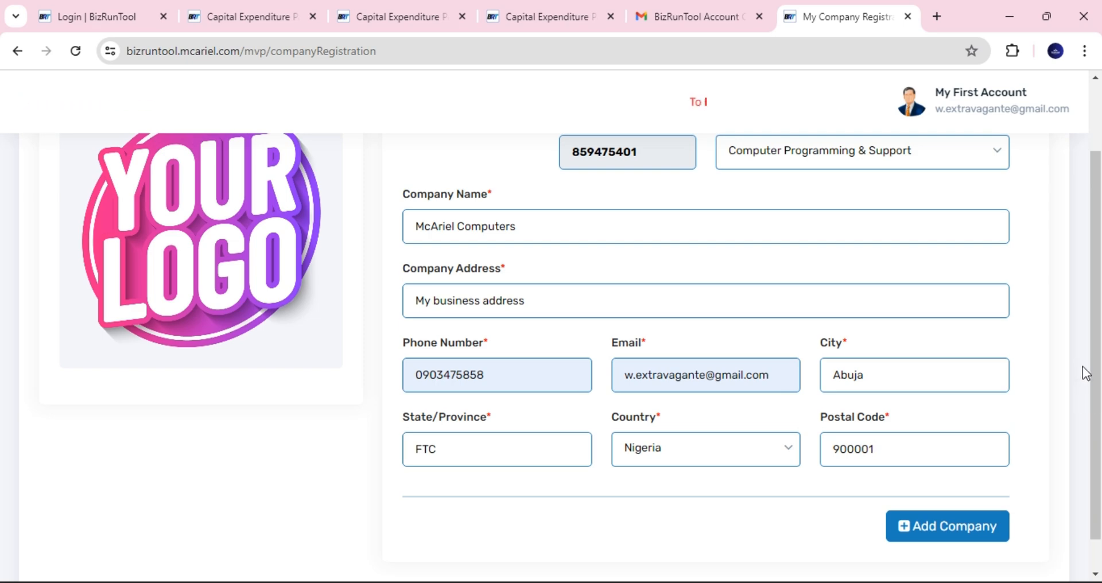
mouse_move(1093, 373)
mouse_down()
mouse_move(1094, 324)
mouse_move(1093, 356)
mouse_up()
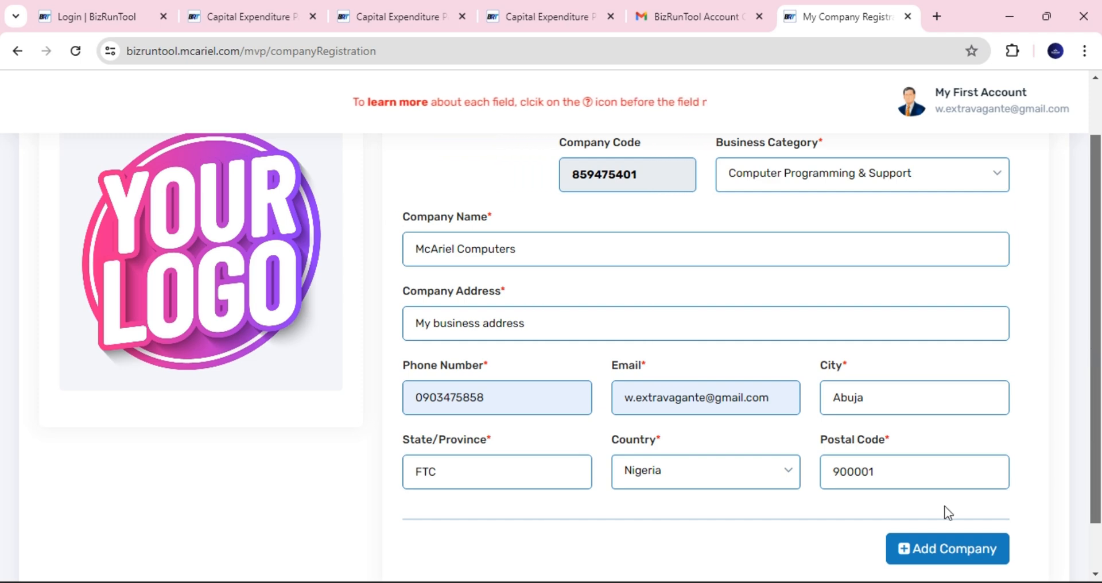
- Save the McAriel Computers company profile, decline Chrome's address saving, and acknowledge the success alert
click(947, 550)
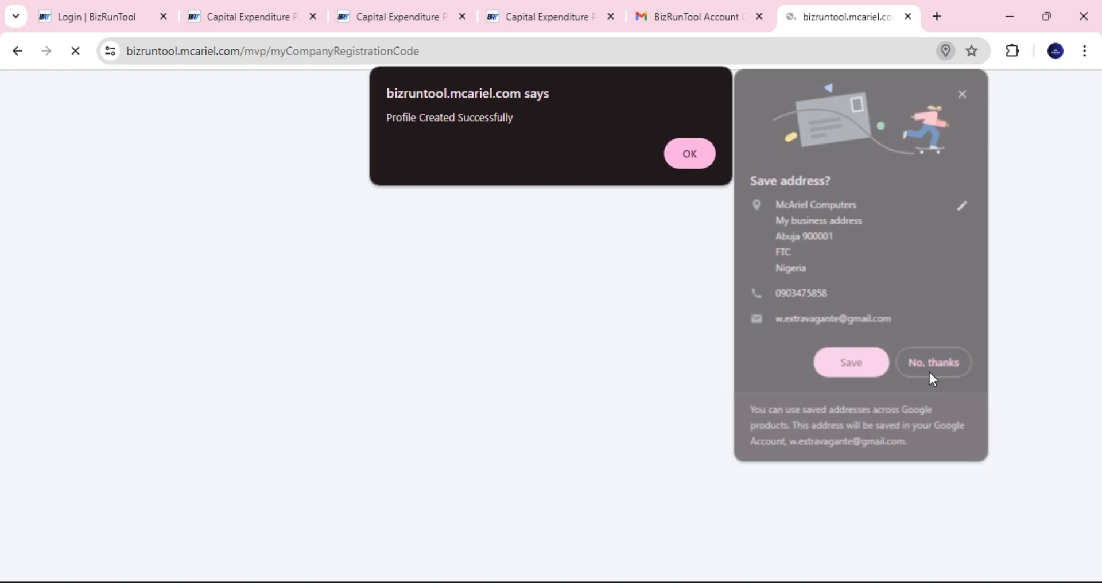
click(928, 370)
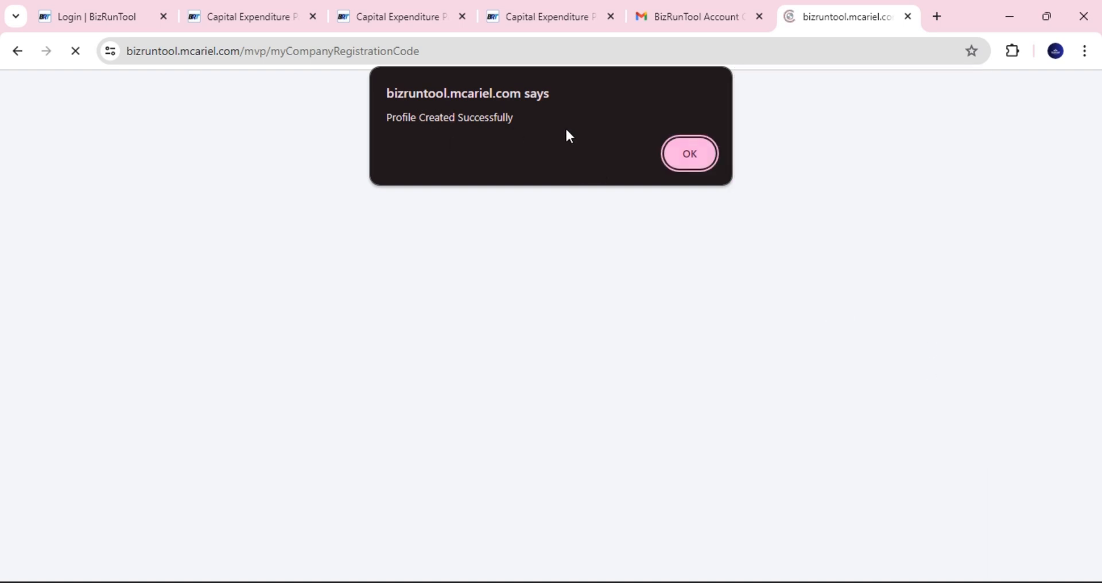
click(682, 155)
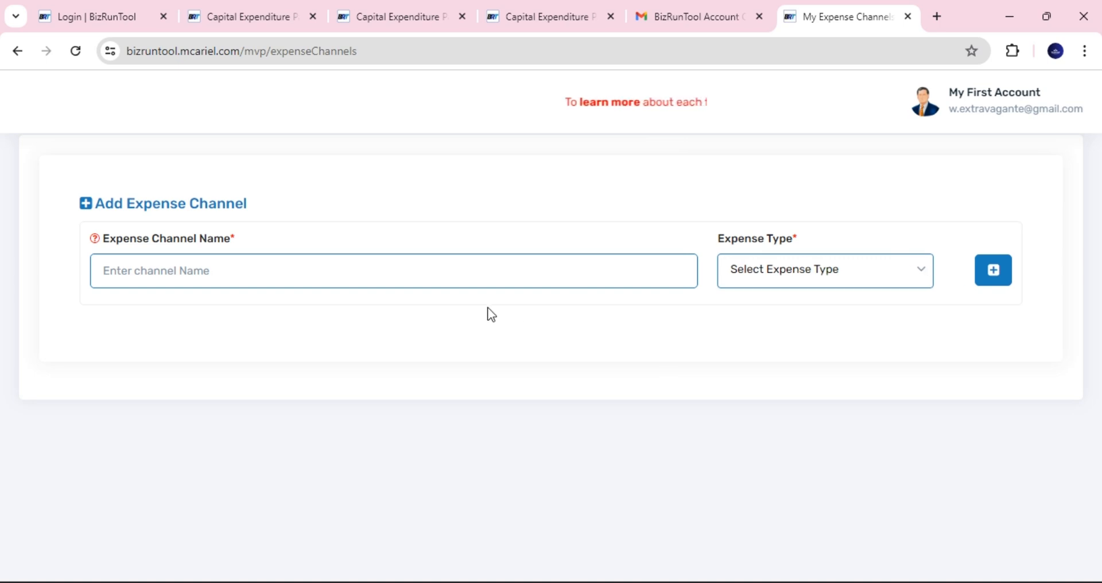
click(371, 273)
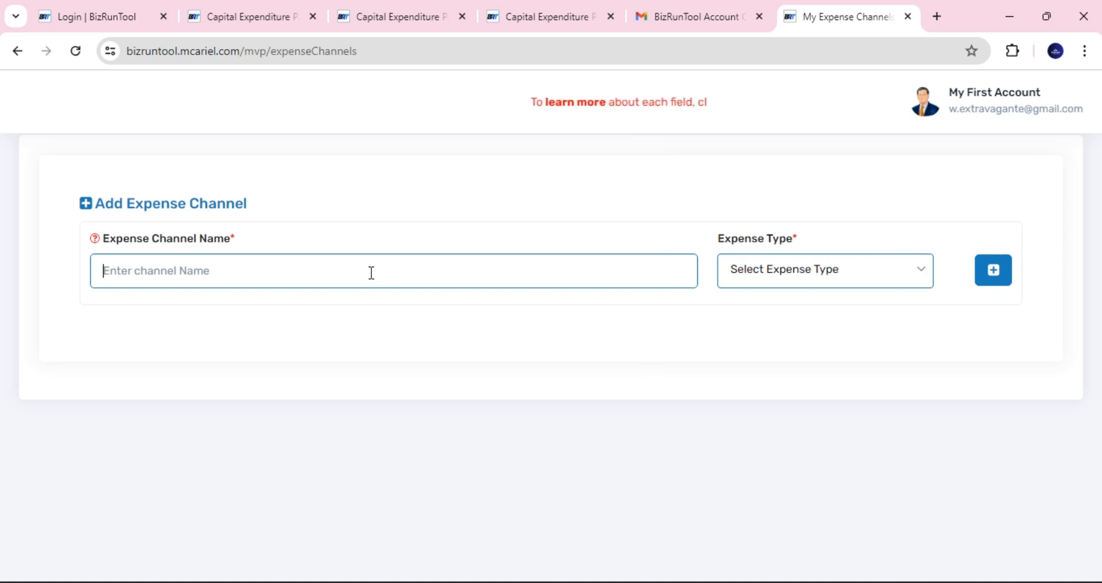
click(94, 238)
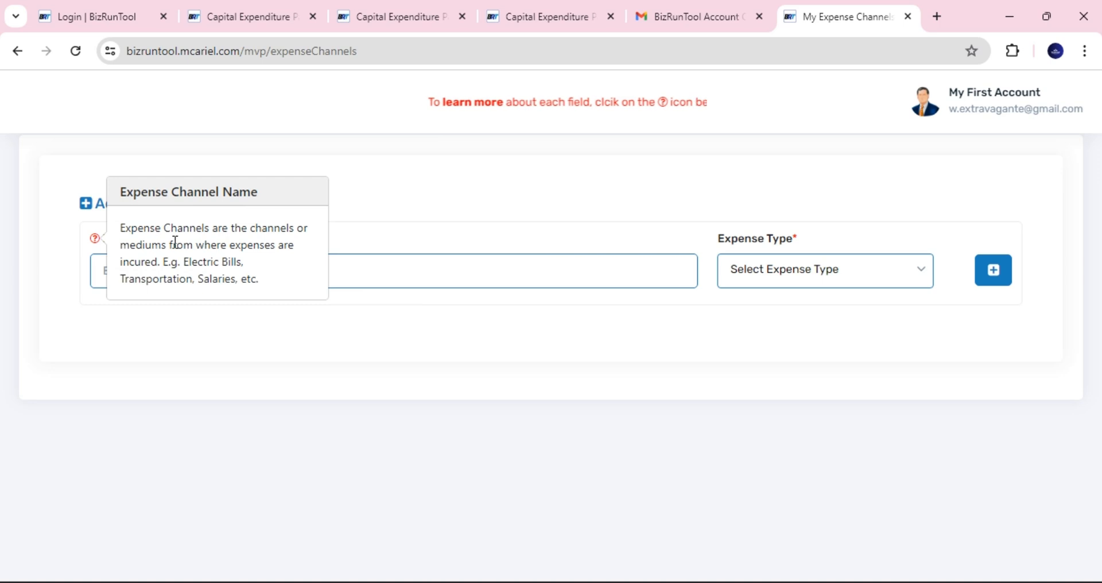
click(269, 323)
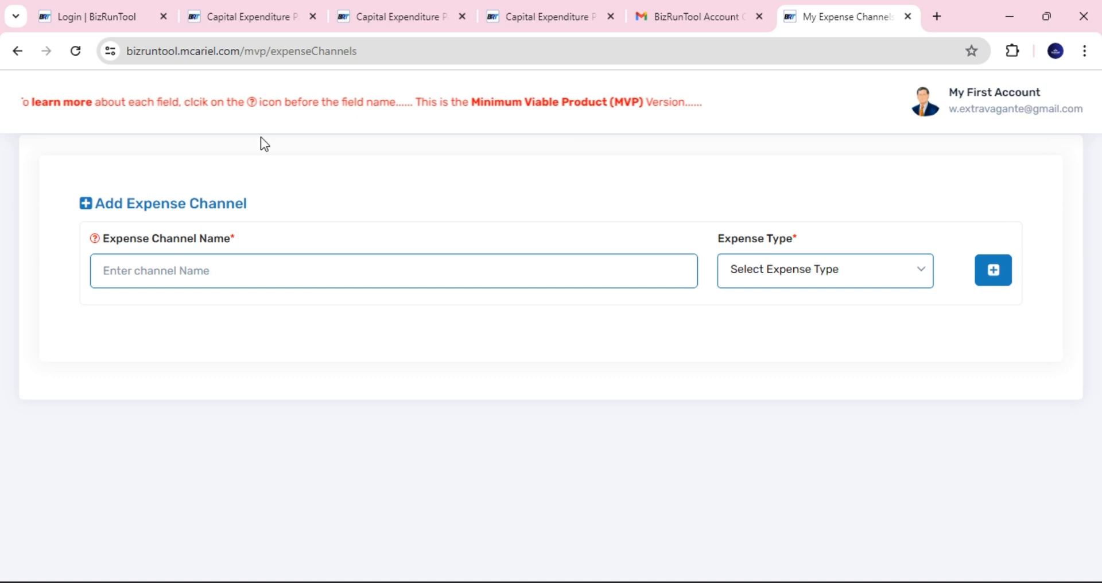
click(96, 239)
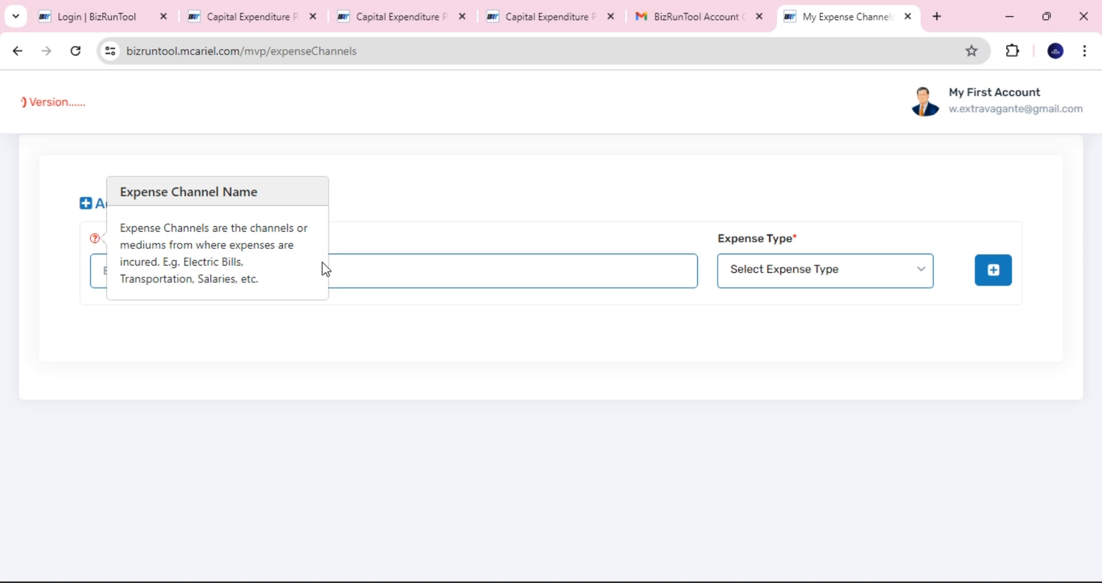
click(356, 269)
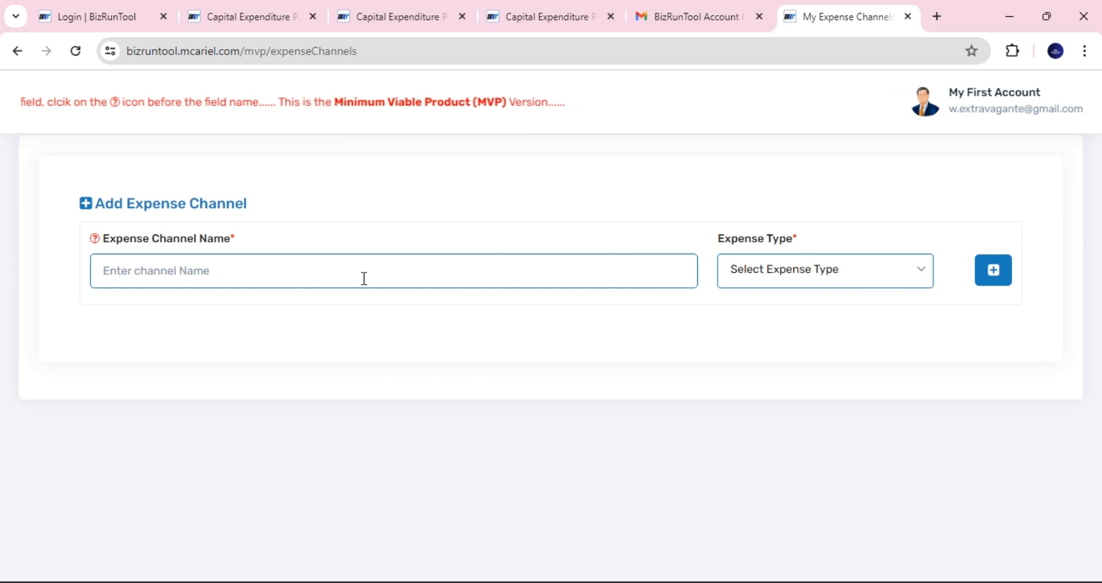
- Add an expense channel named Salaries with Fixed Expense as its type
text(Salar)
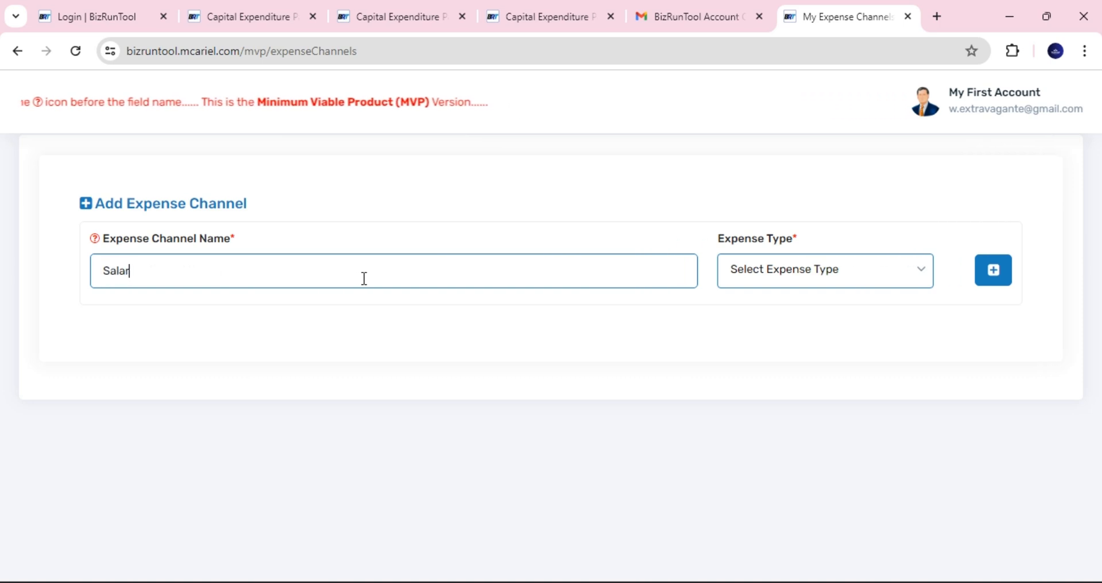
text(ies)
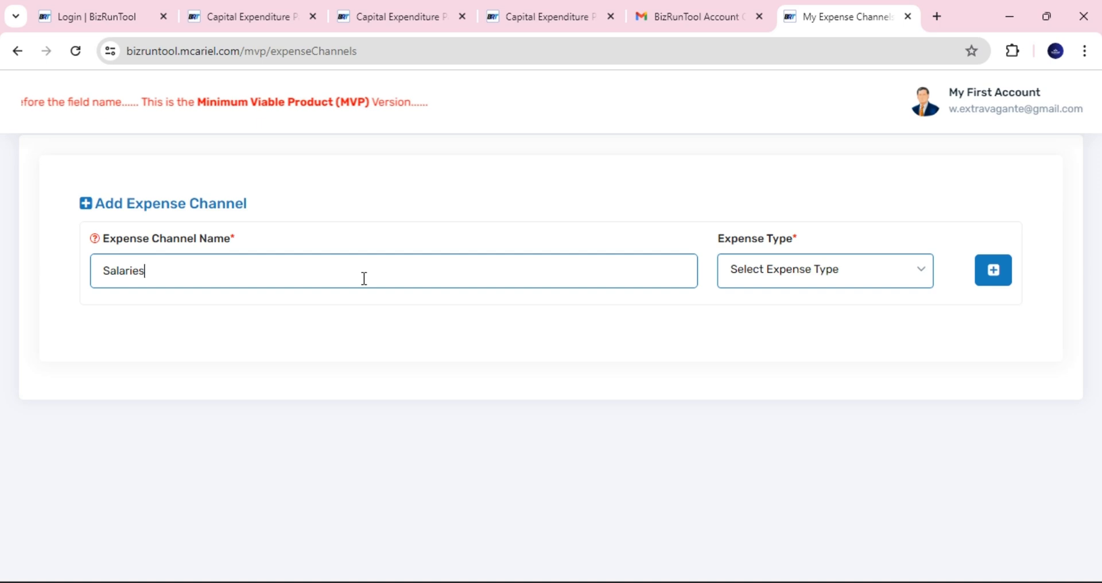
click(827, 277)
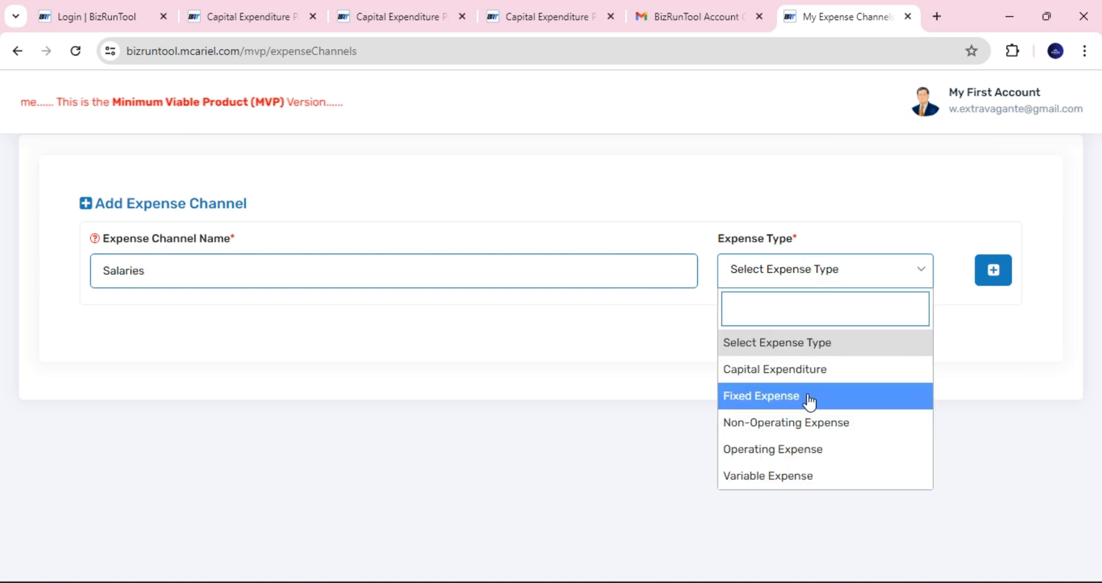
click(809, 399)
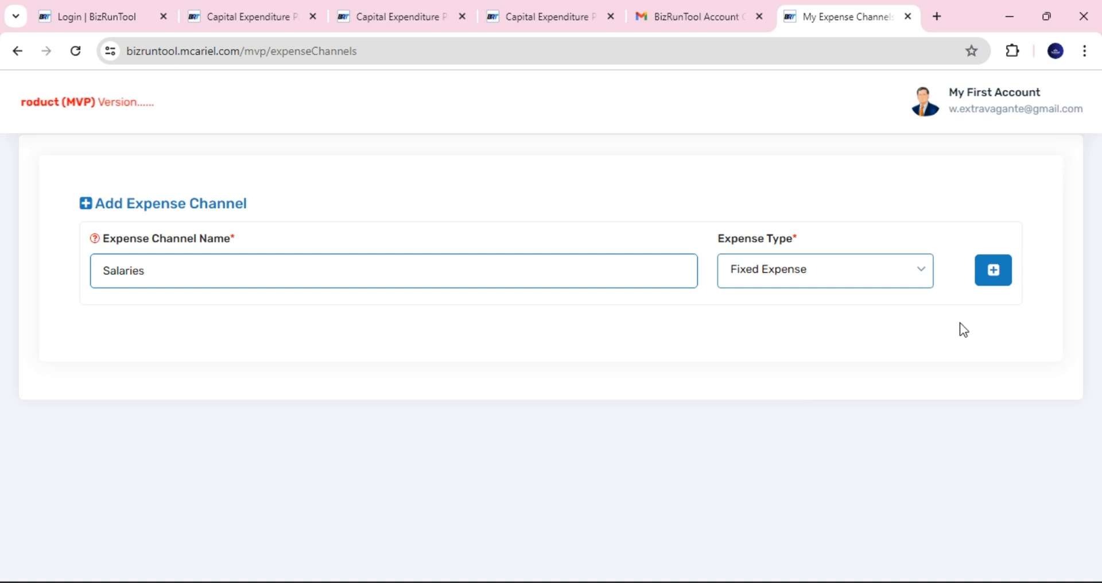
click(995, 278)
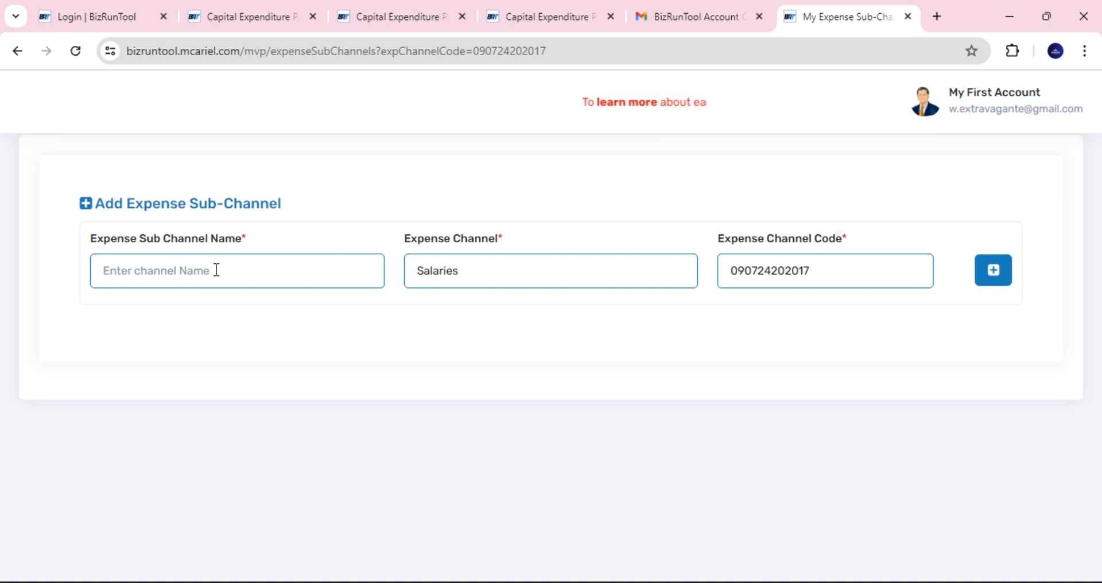
- Replace 'Transportation' in the Expense Sub Channel Name field with 'January Salaries'
text(Transportation)
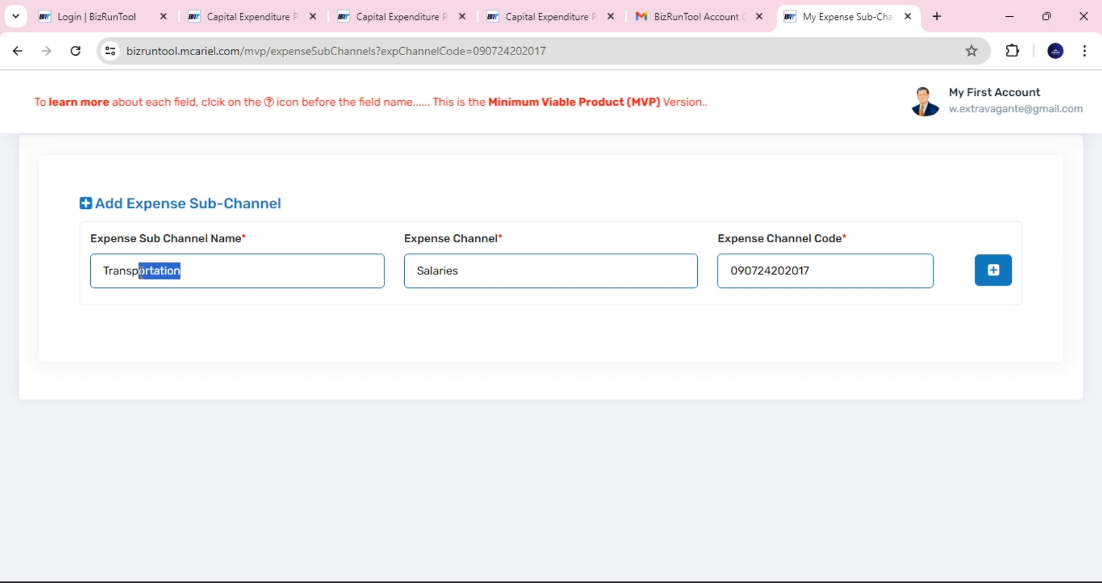
drag(141, 271, 114, 273)
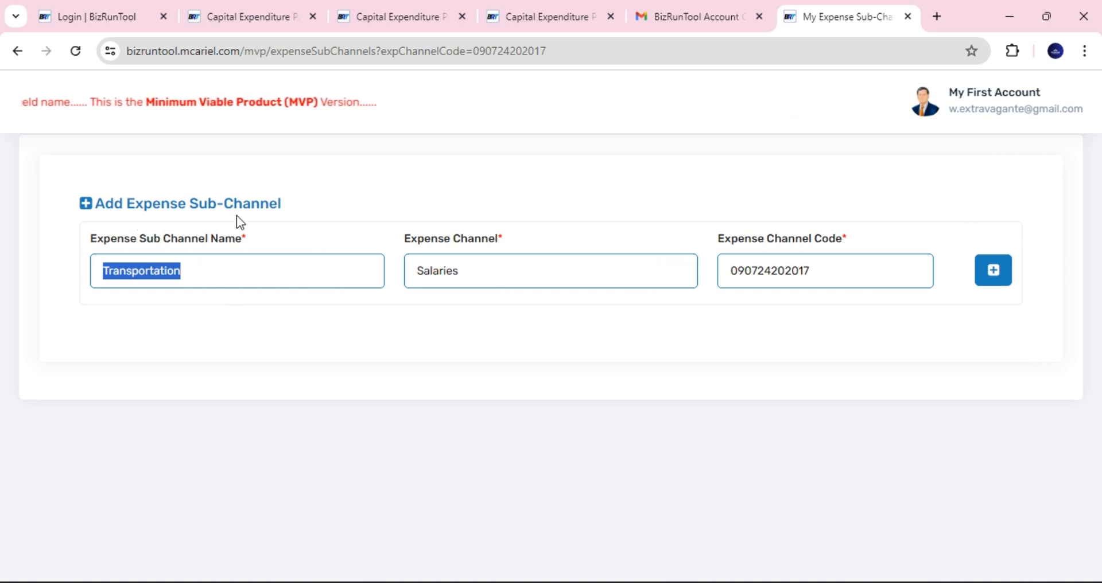
click(173, 277)
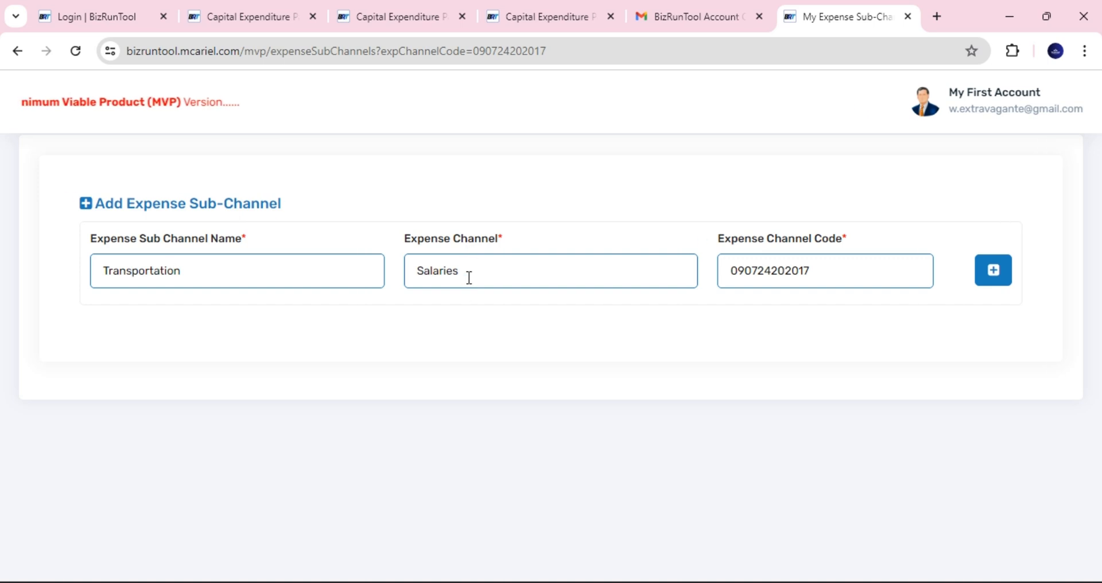
drag(200, 275, 94, 280)
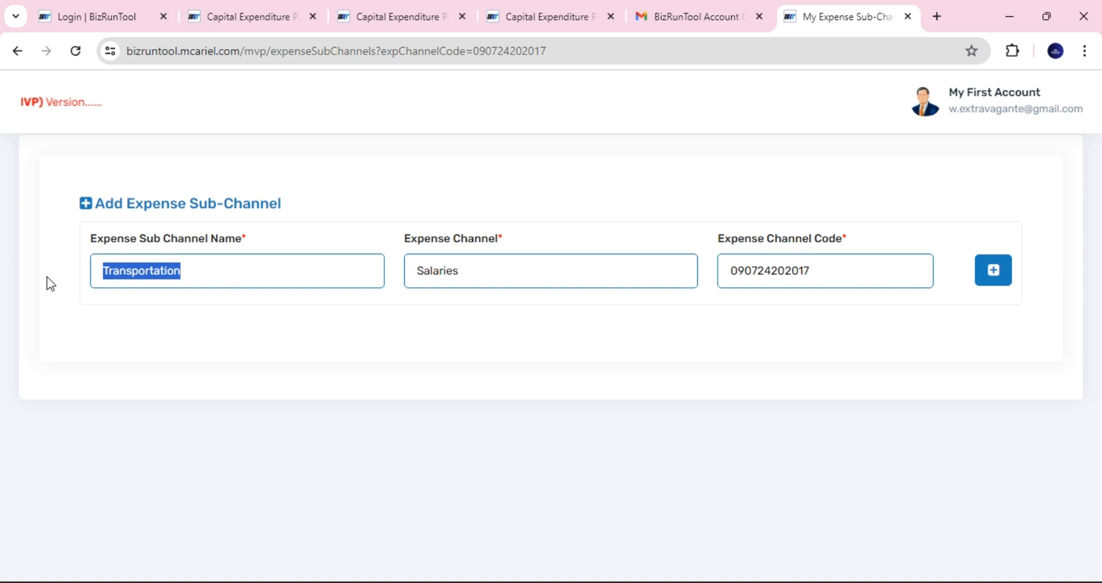
text(N)
key(BackSpace)
text(Jana=uar)
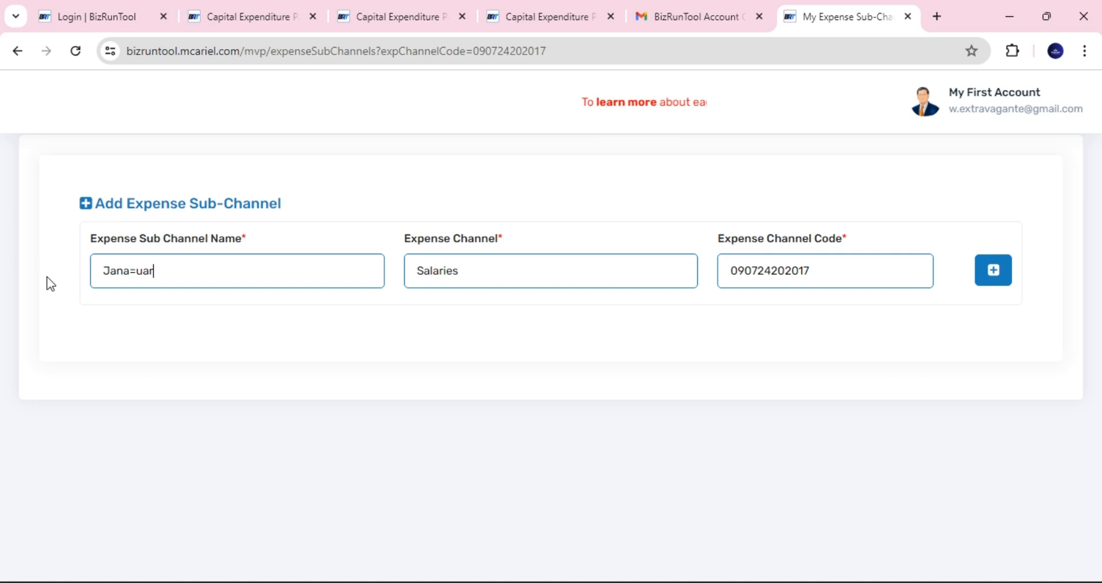
key(BackSpace)
key(BackSpace)
key(BackSpace)
key(BackSpace)
key(BackSpace)
text(u)
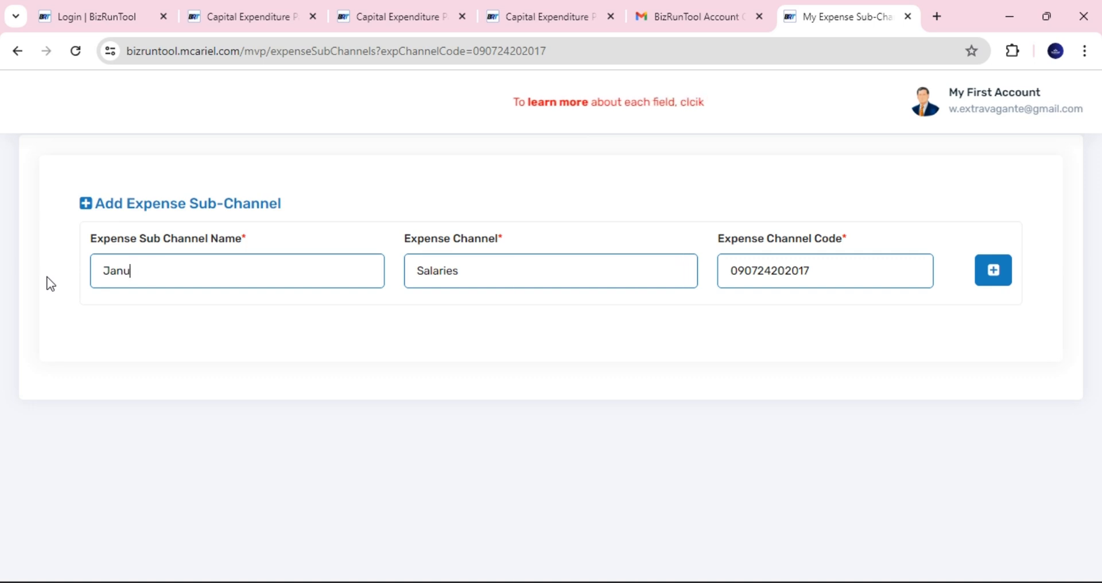
text(ary Salarues)
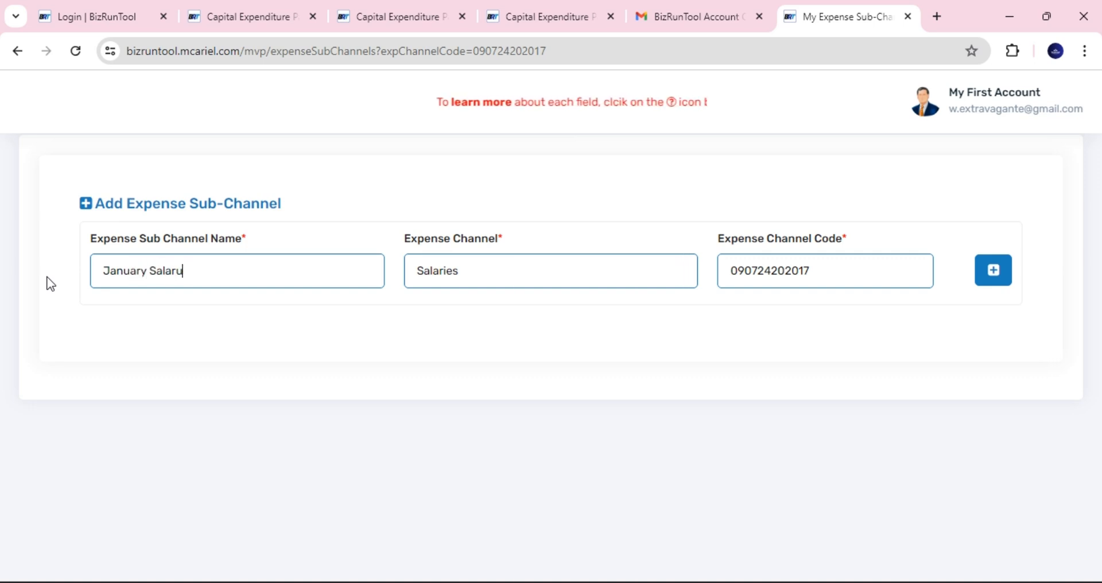
key(BackSpace)
key(BackSpace)
key(BackSpace)
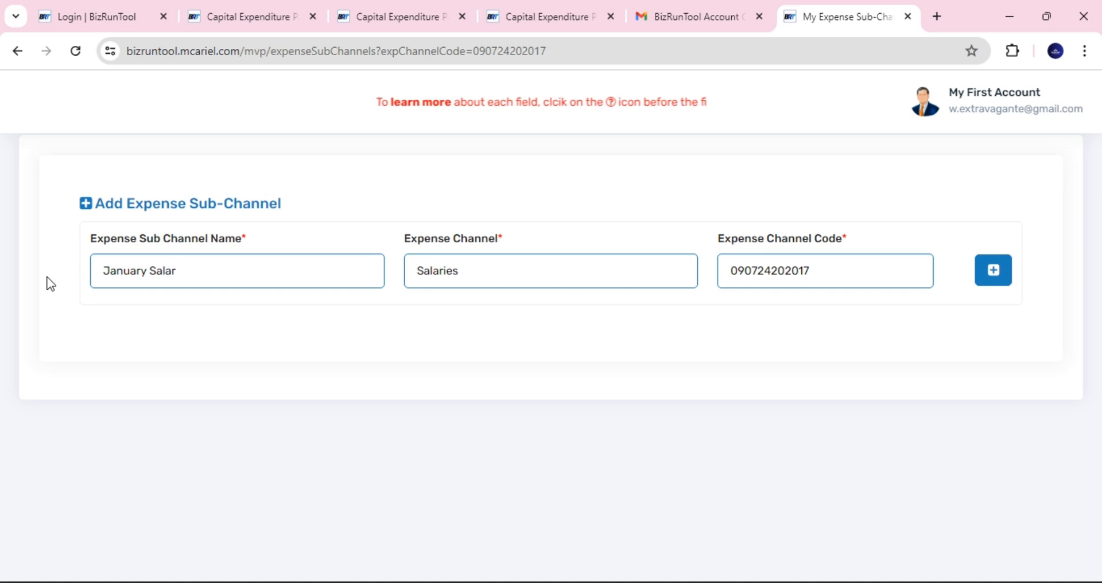
text(ies)
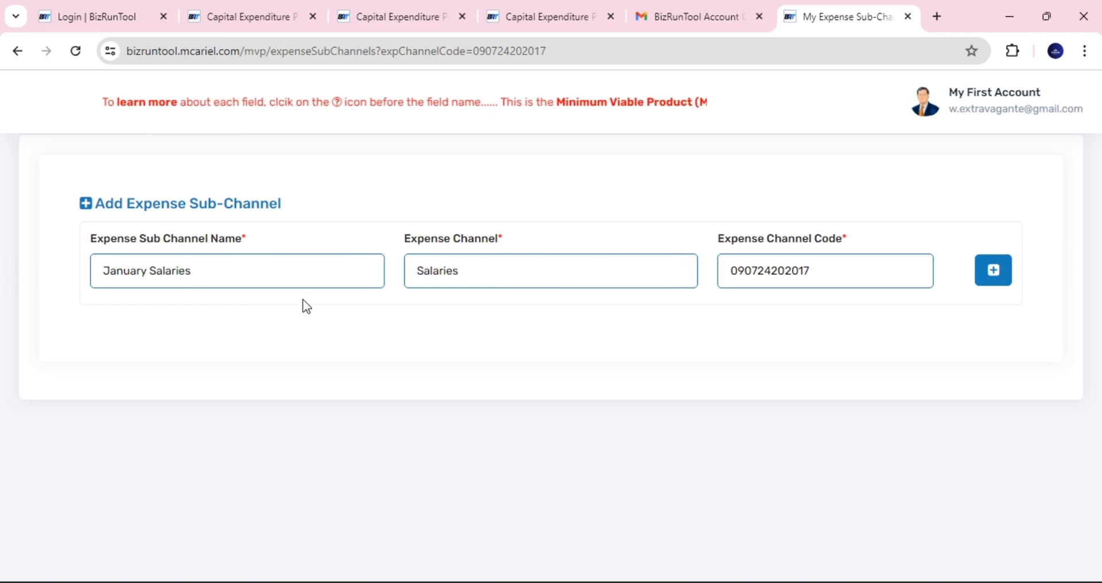
click(411, 17)
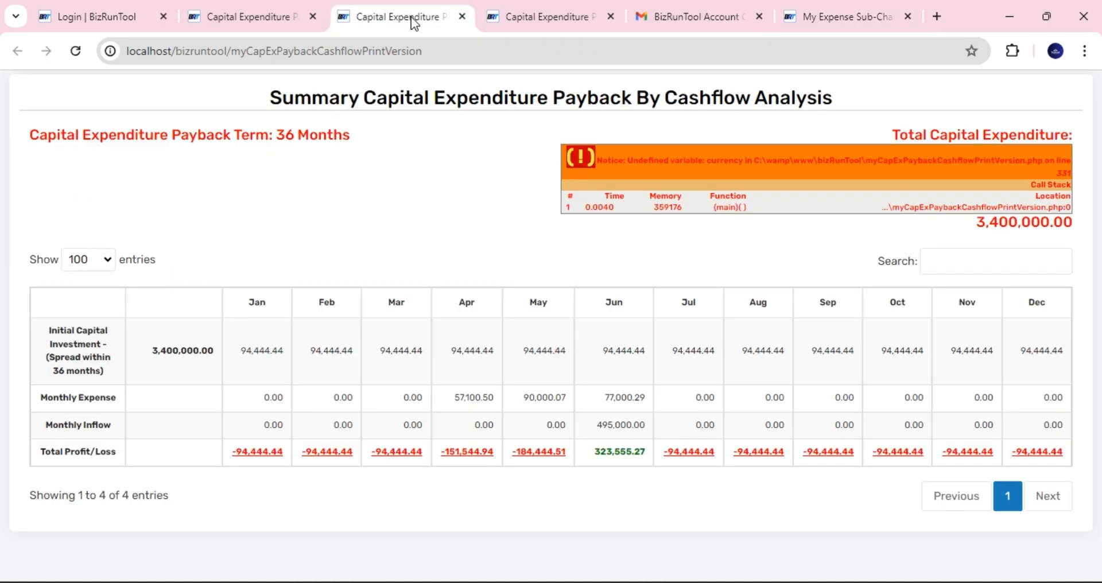
click(529, 17)
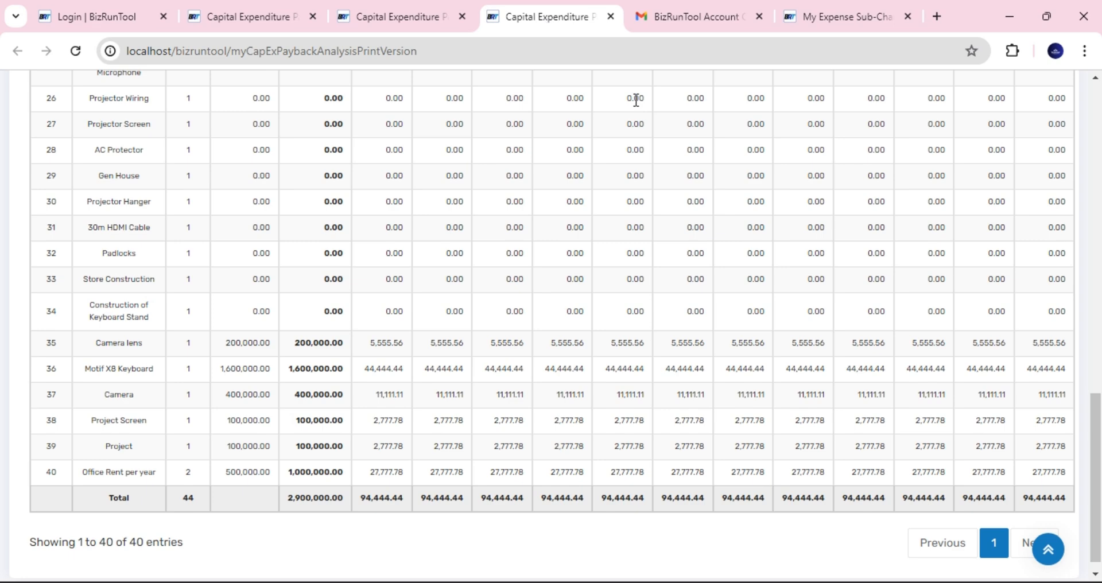
drag(1095, 419, 1095, 110)
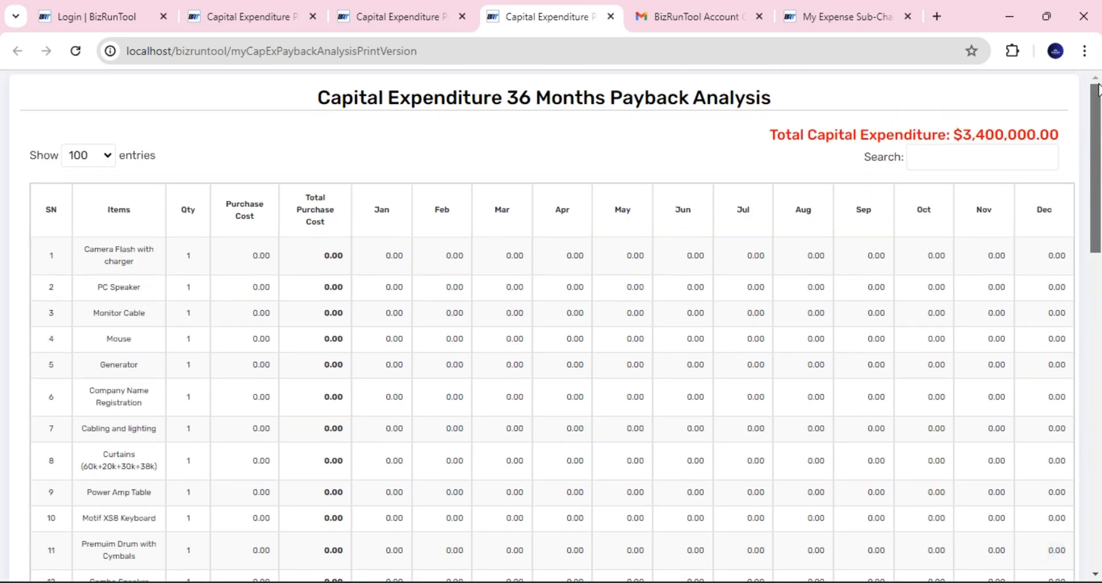
click(264, 17)
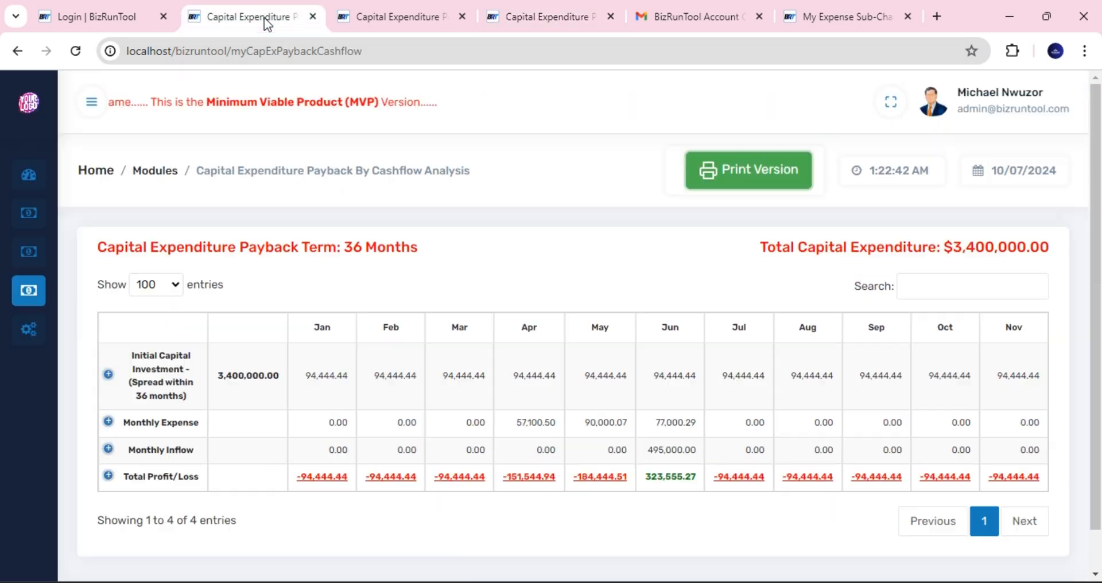
mouse_move(40, 242)
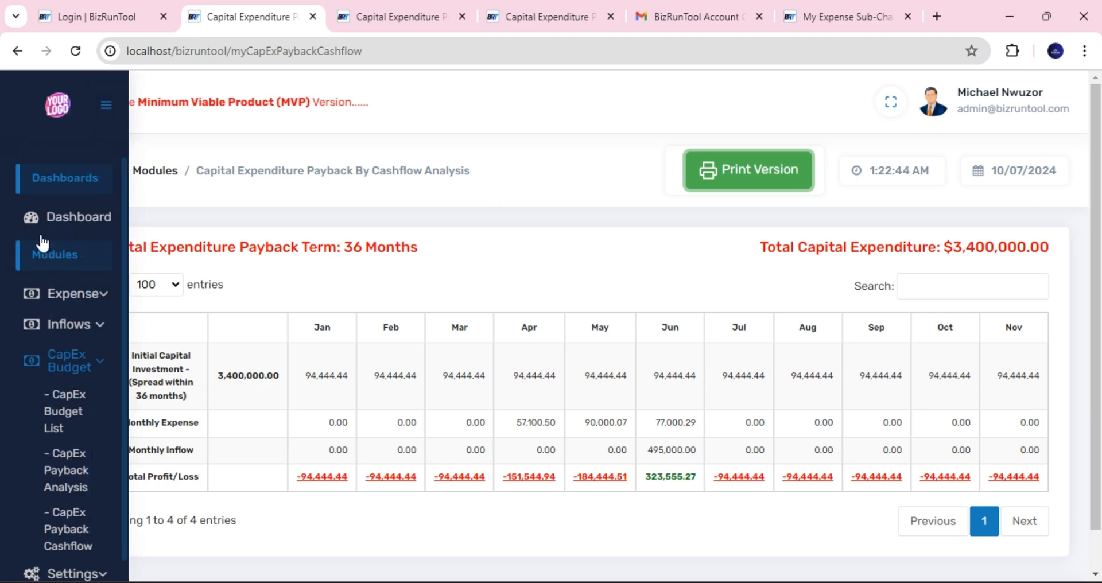
click(98, 316)
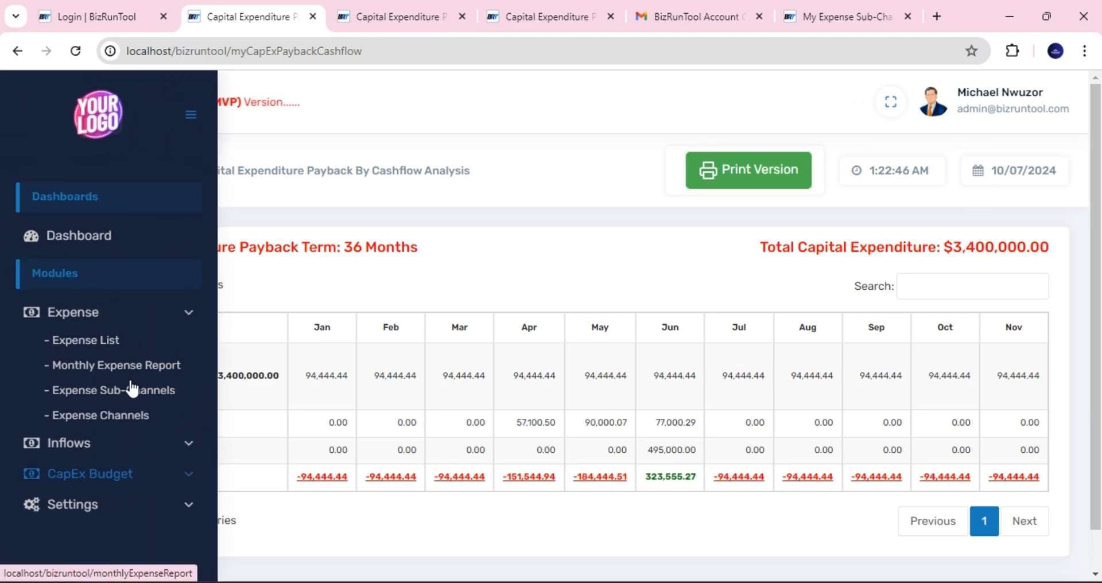
click(114, 350)
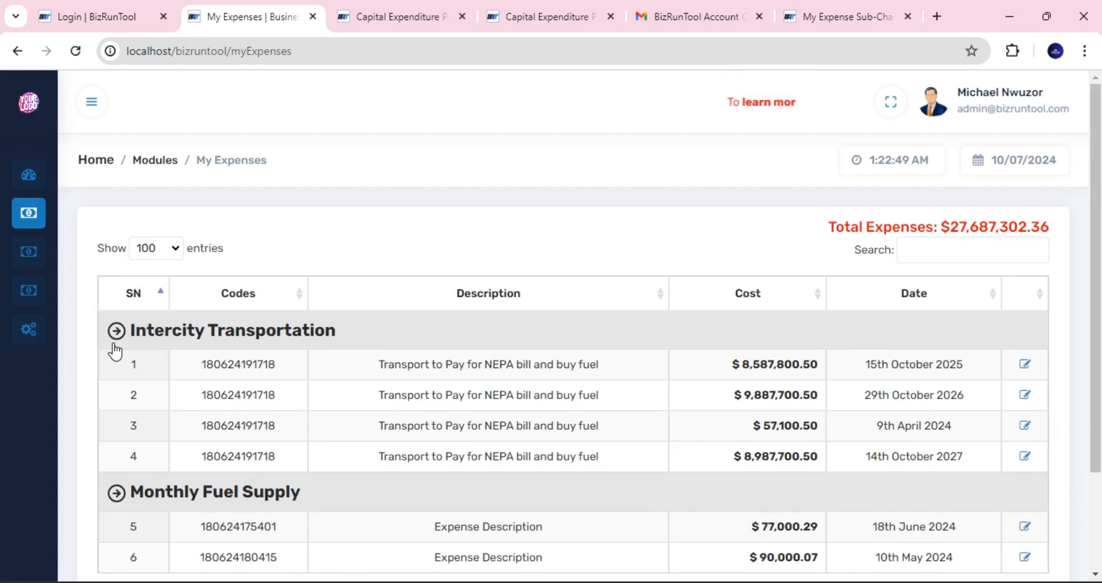
scroll(1091, 230, down, 1)
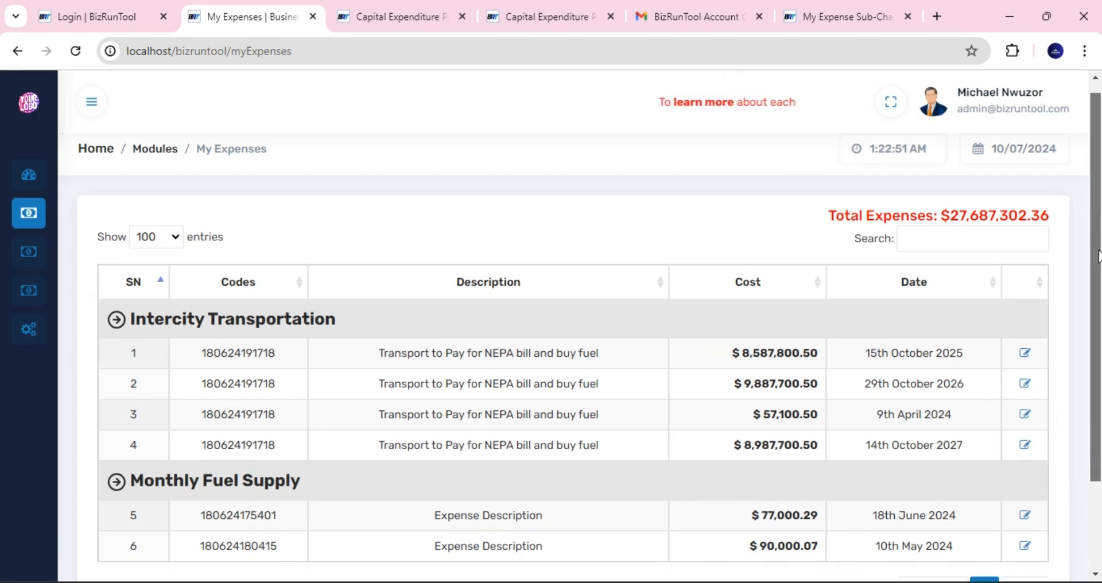
scroll(1093, 234, up, 1)
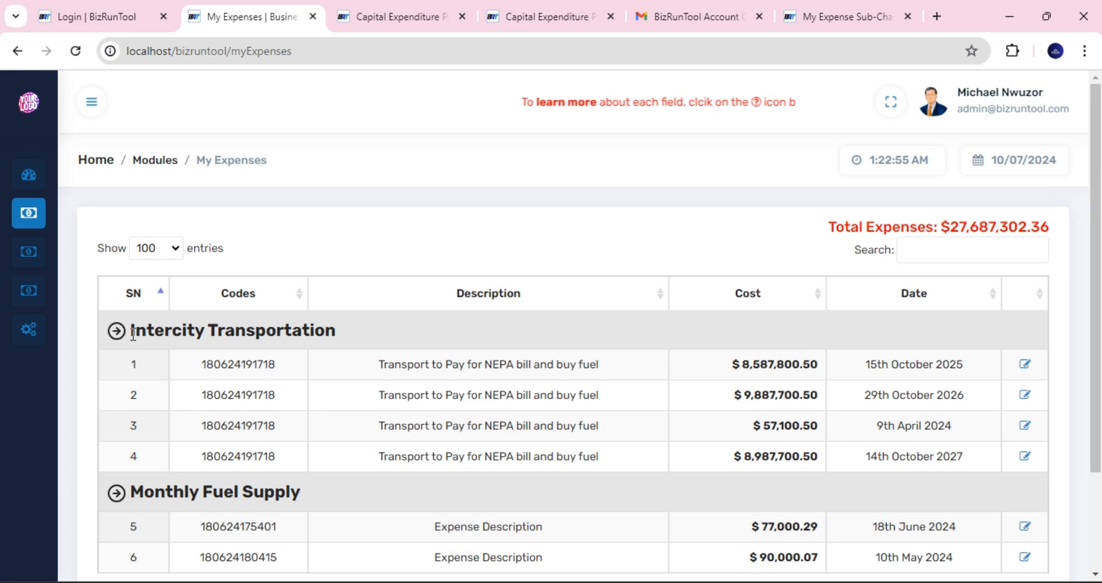
drag(131, 332, 278, 336)
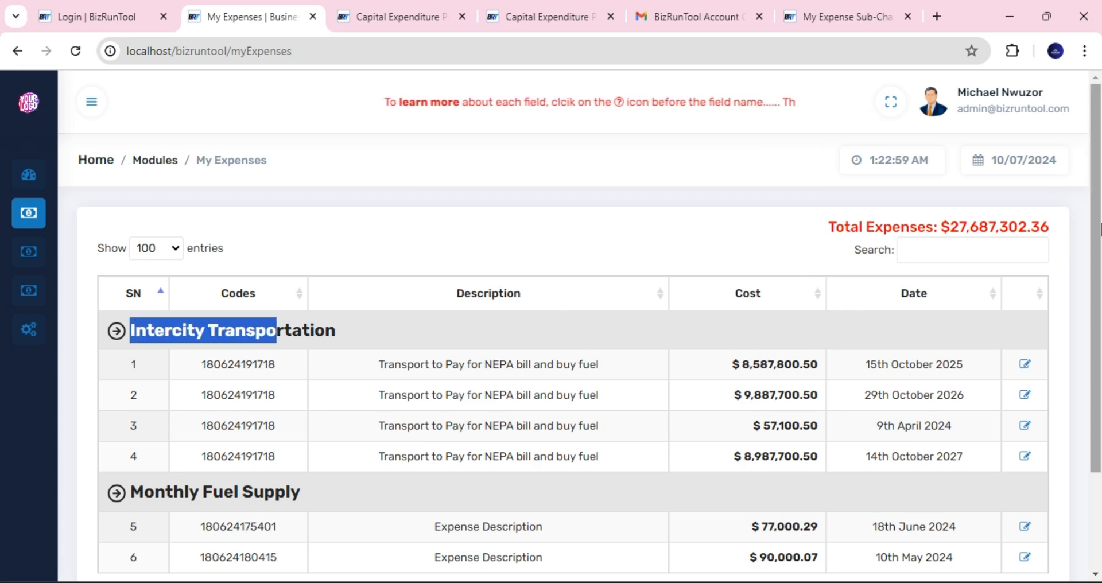
scroll(1096, 321, down, 3)
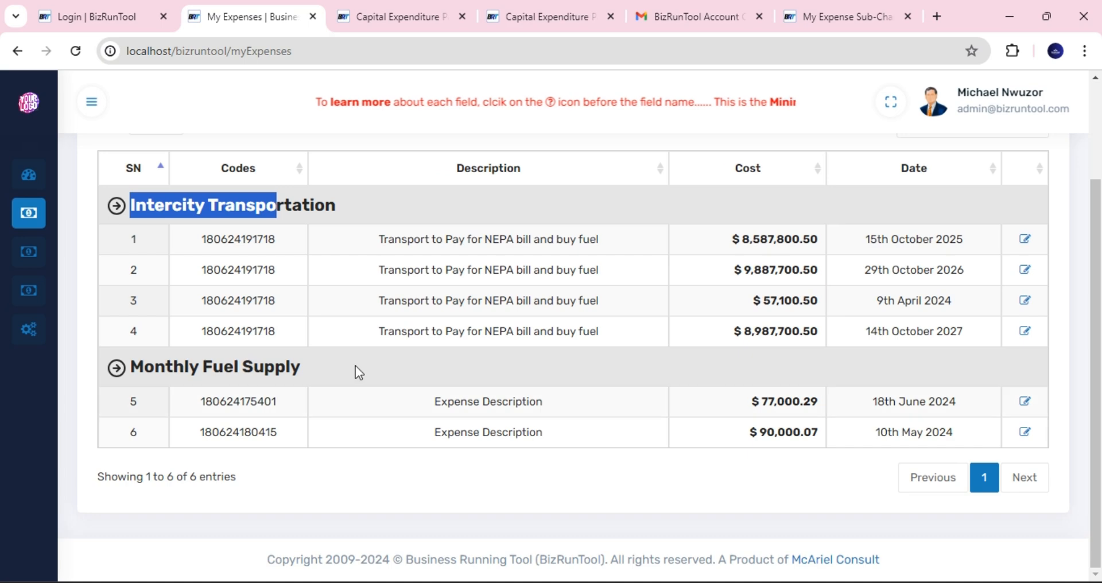
scroll(1079, 299, up, 2)
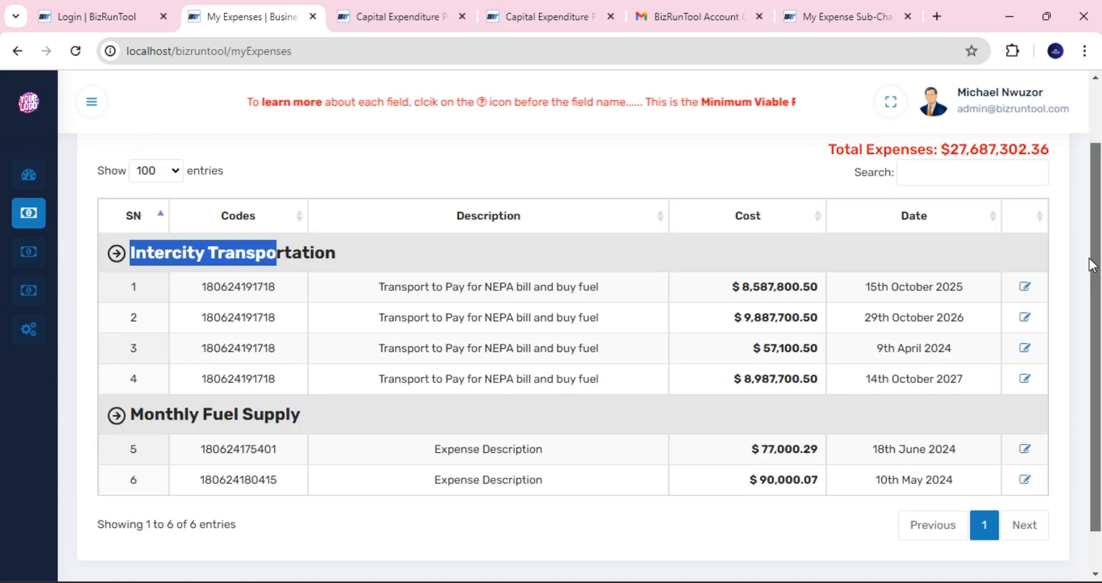
click(553, 204)
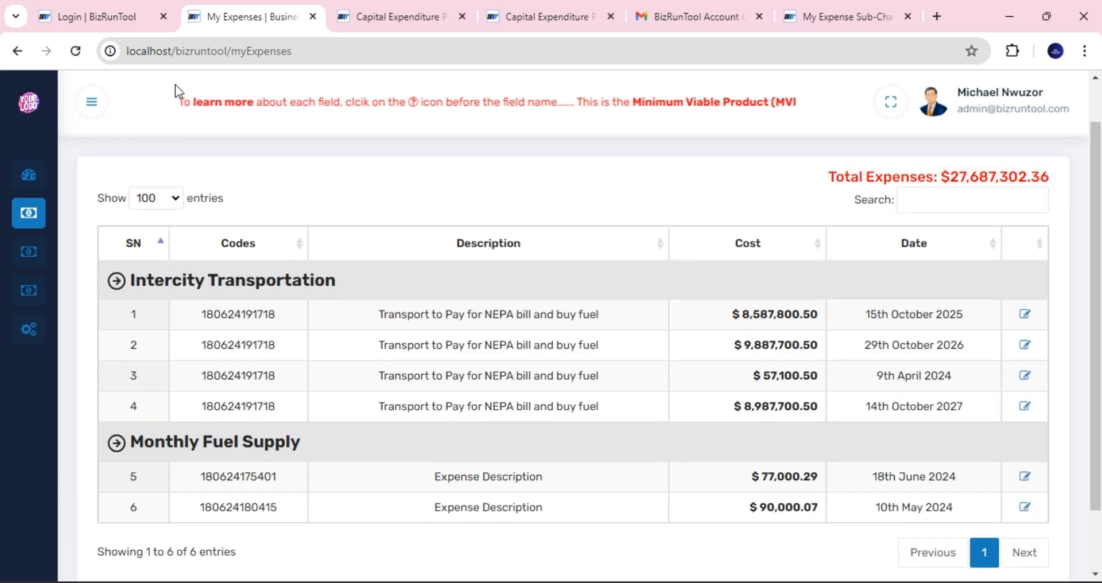
click(111, 23)
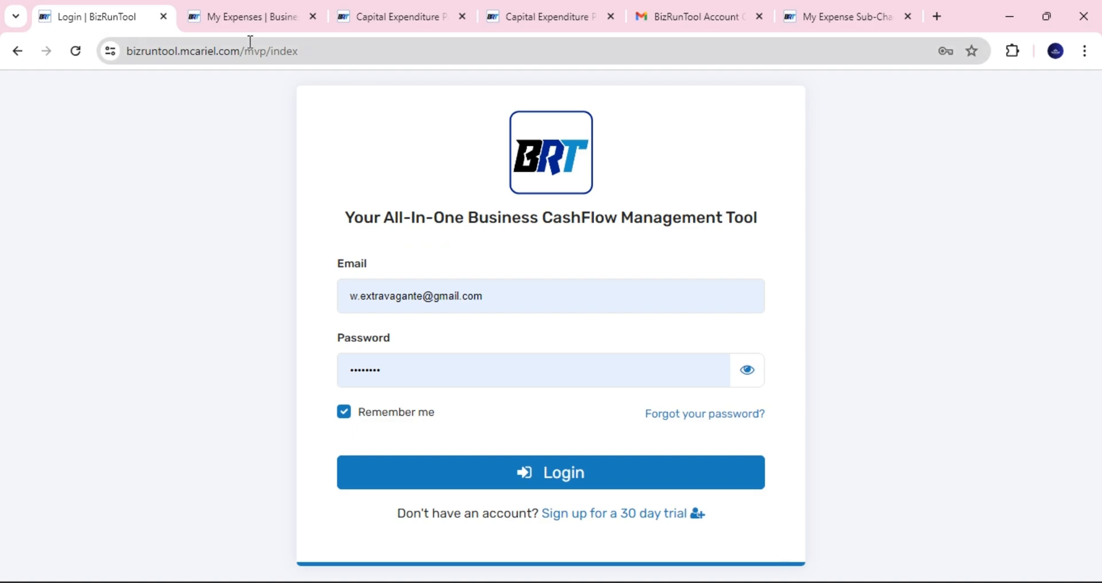
click(256, 17)
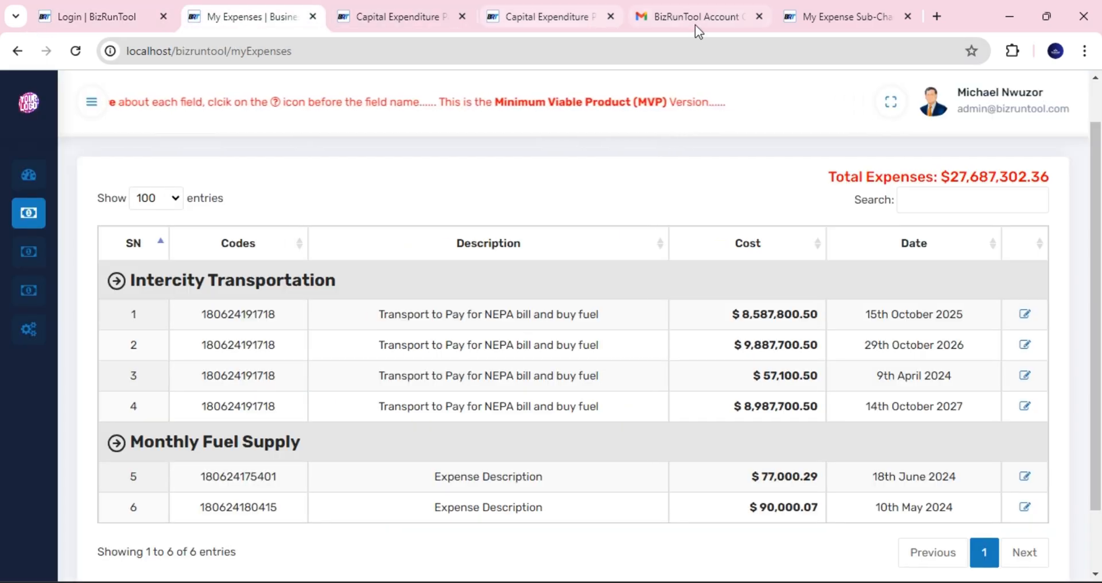
- Detach the Add Expense Sub-Channel page into its own window, resize it, then dock it back
drag(829, 16, 655, 109)
double_click(677, 123)
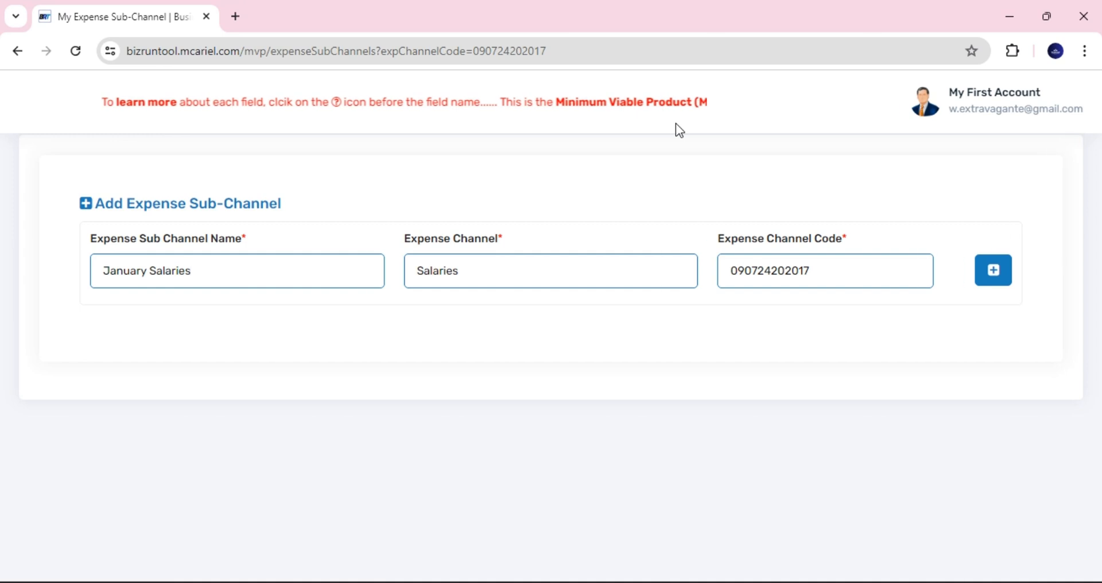
click(1048, 16)
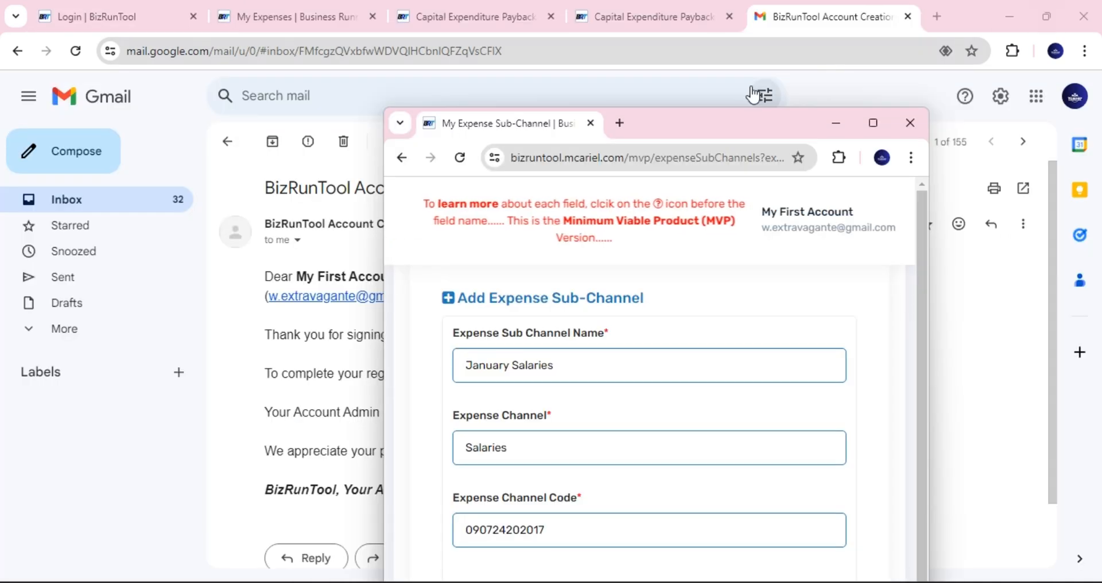
drag(687, 123, 818, 84)
drag(612, 90, 775, 26)
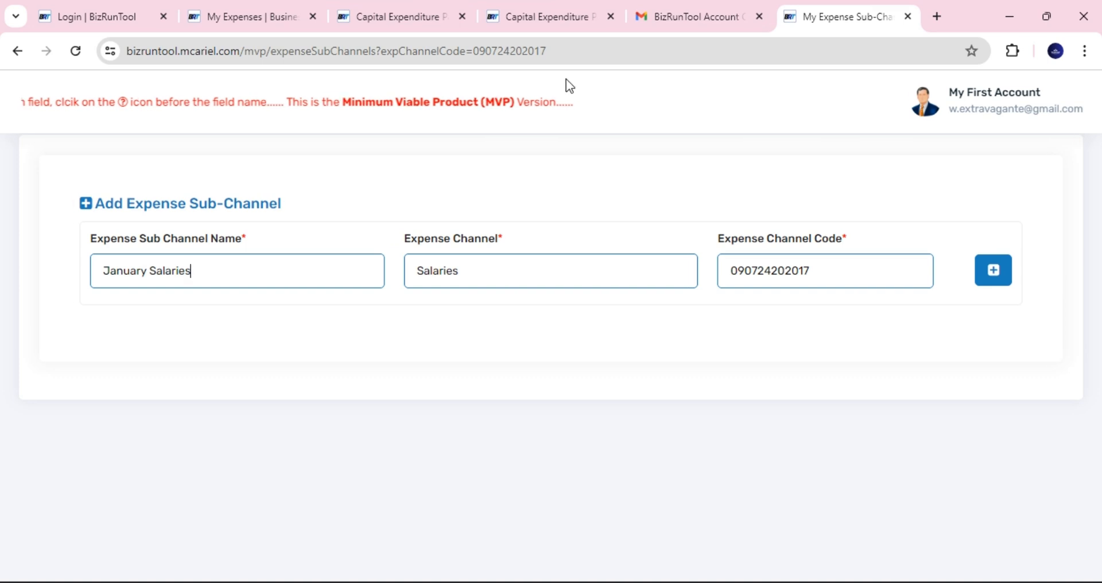
- Close the first duplicate Capital Expenditure payback page and return to the sub-channel form
click(539, 17)
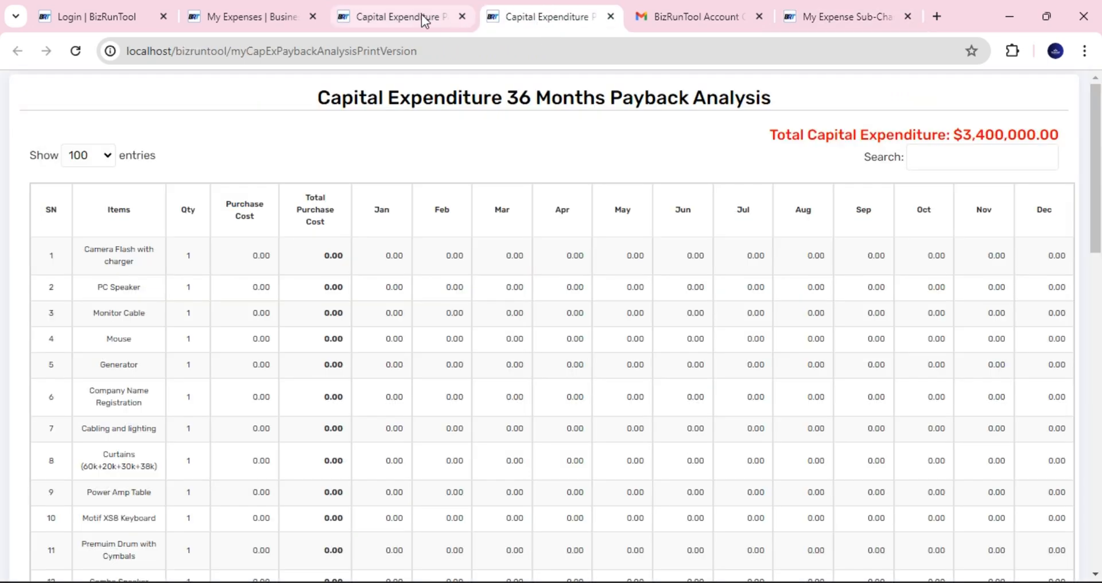
click(821, 9)
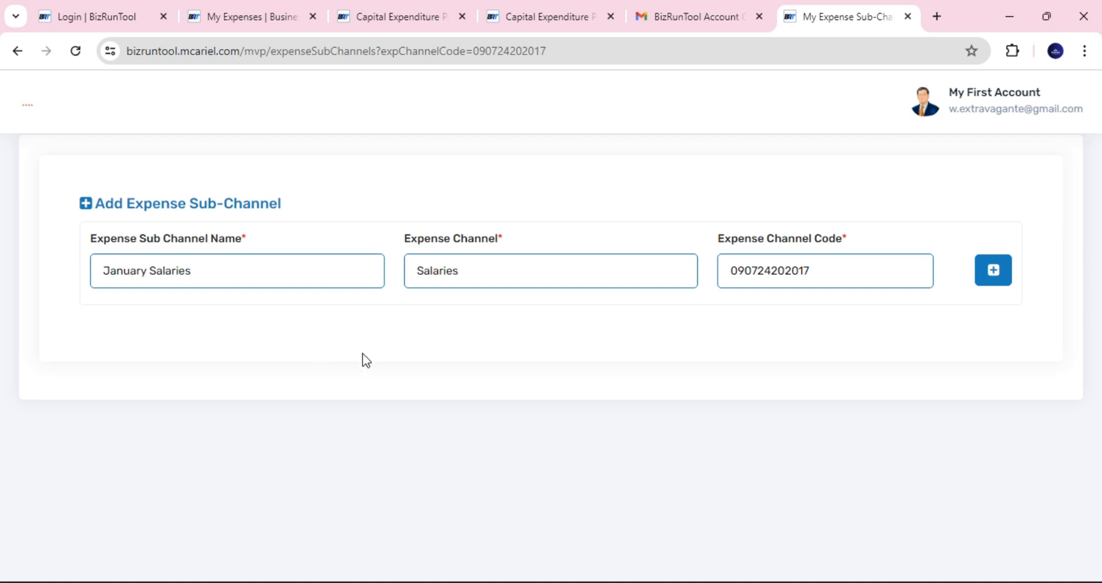
click(361, 10)
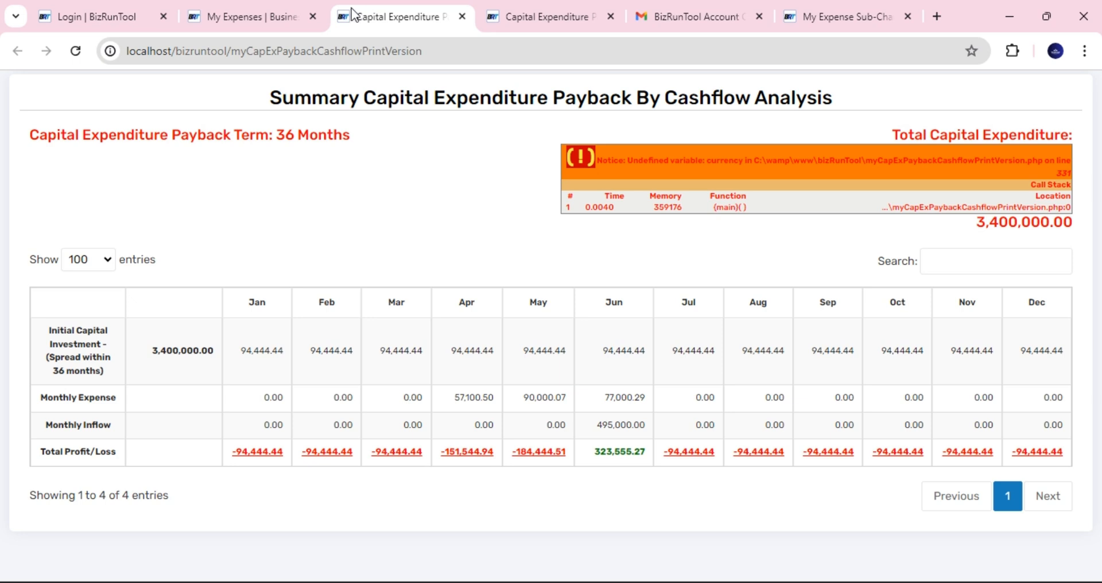
click(276, 16)
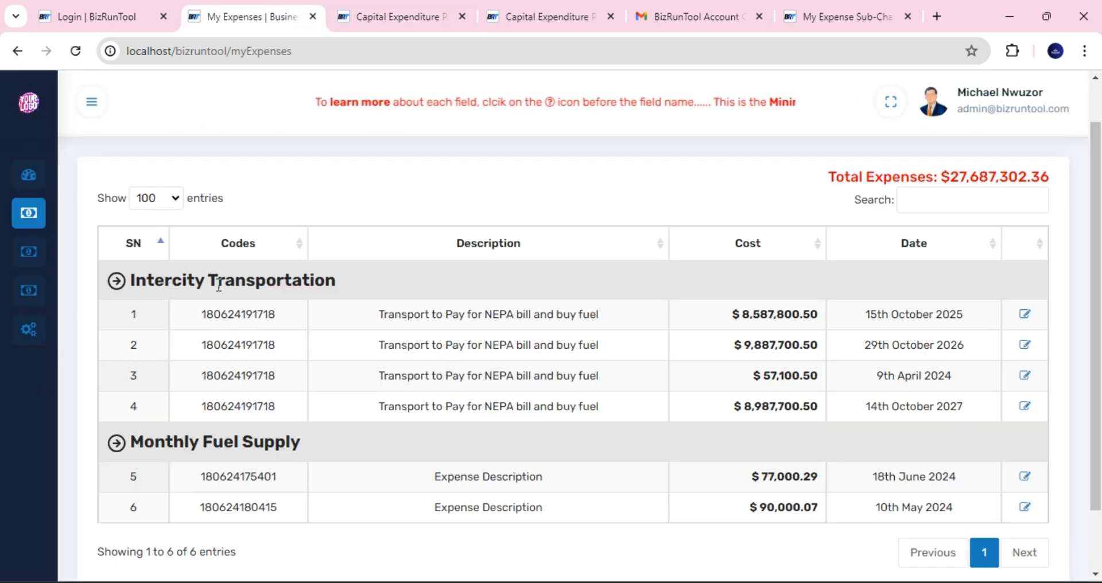
click(462, 17)
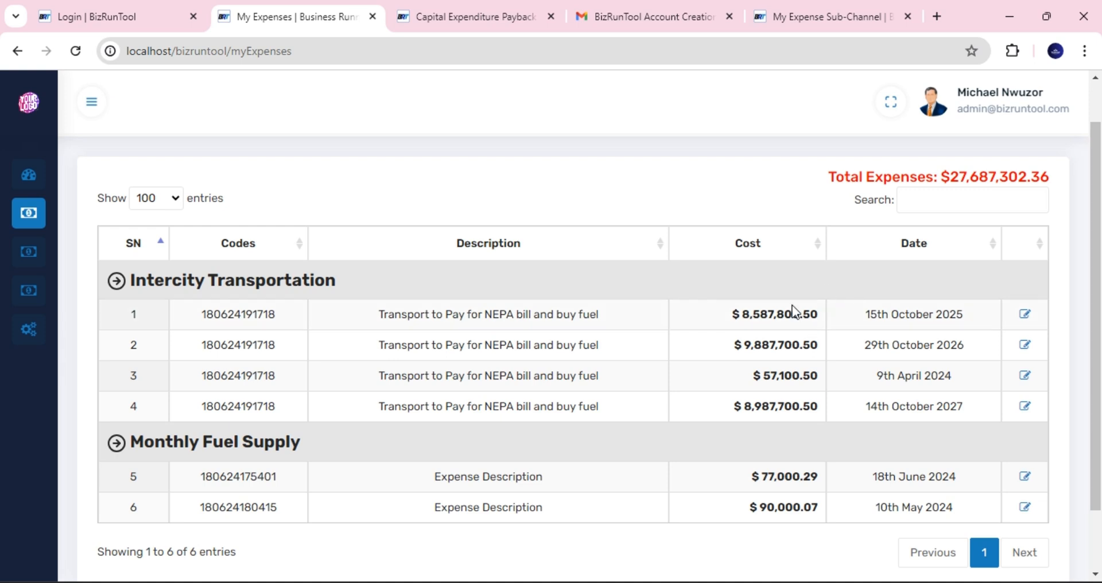
click(818, 12)
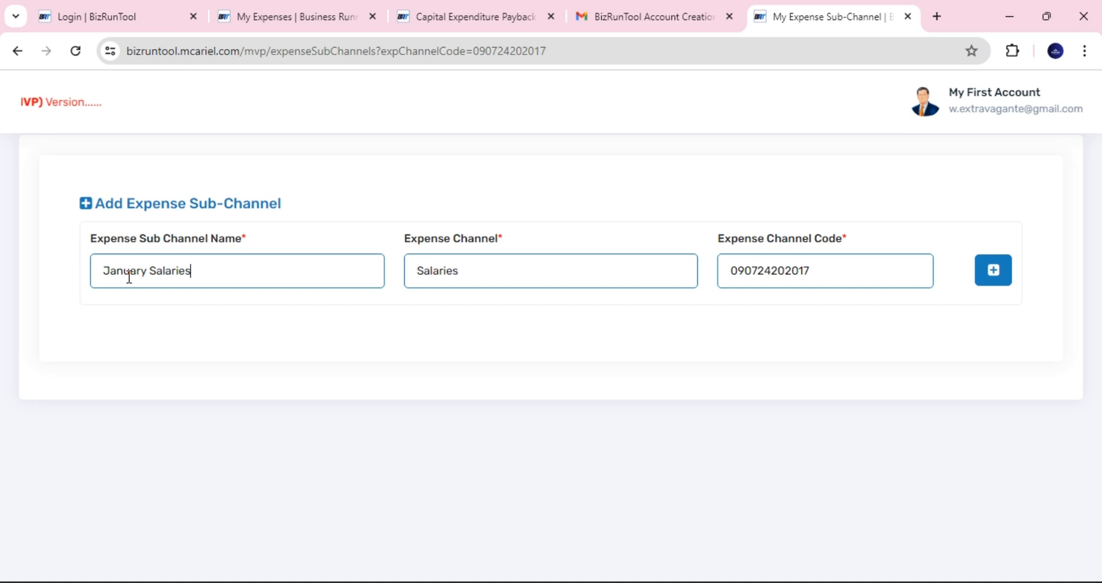
- Add January Salaries as a sub-channel under the Salaries expense channel
click(192, 272)
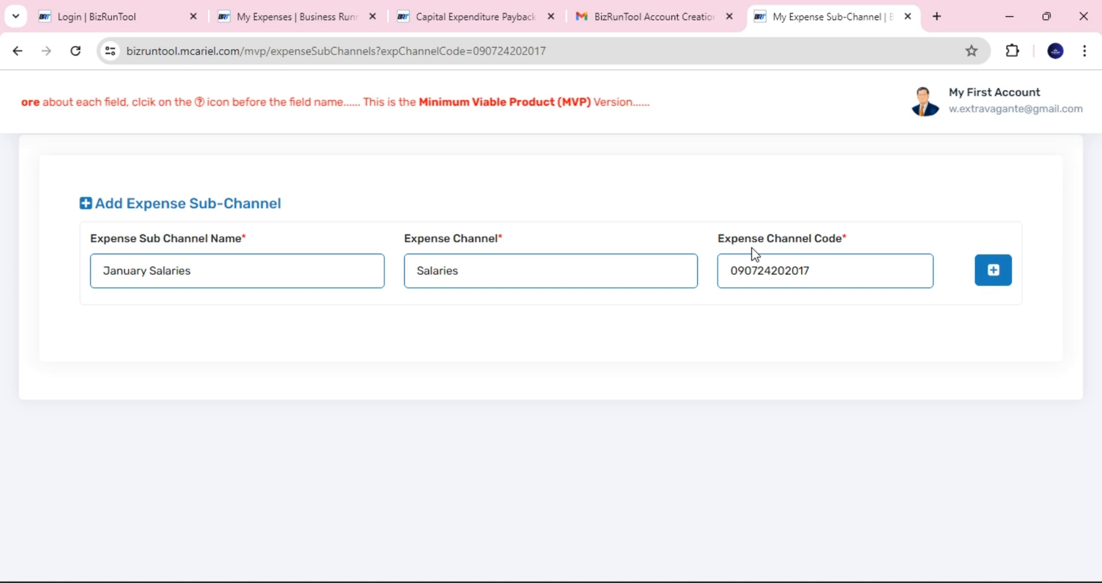
click(988, 277)
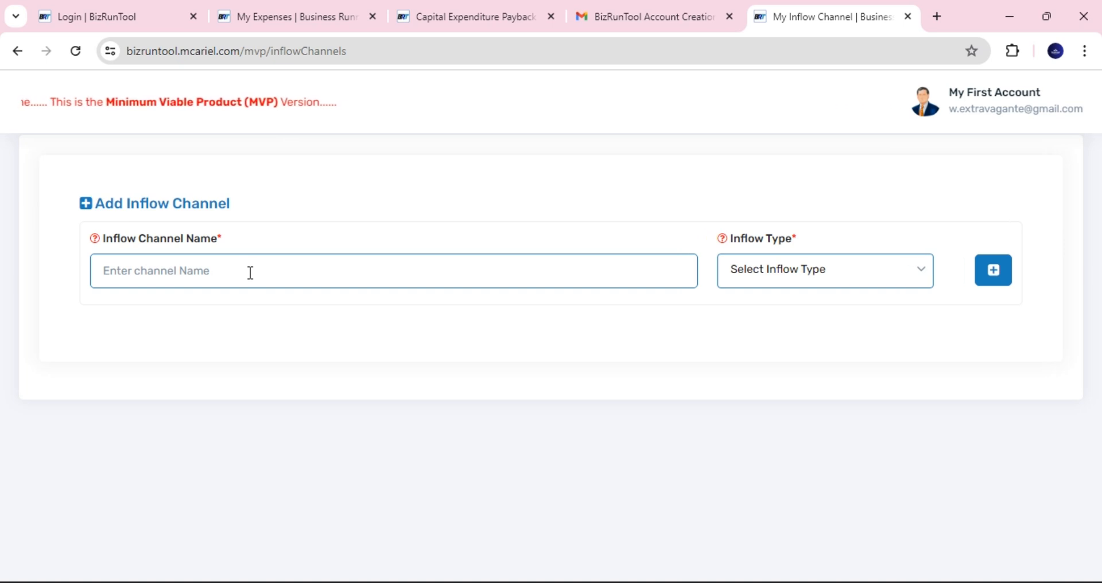
- Add a Computer Sales inflow channel with Customer Payments as its inflow type
click(313, 270)
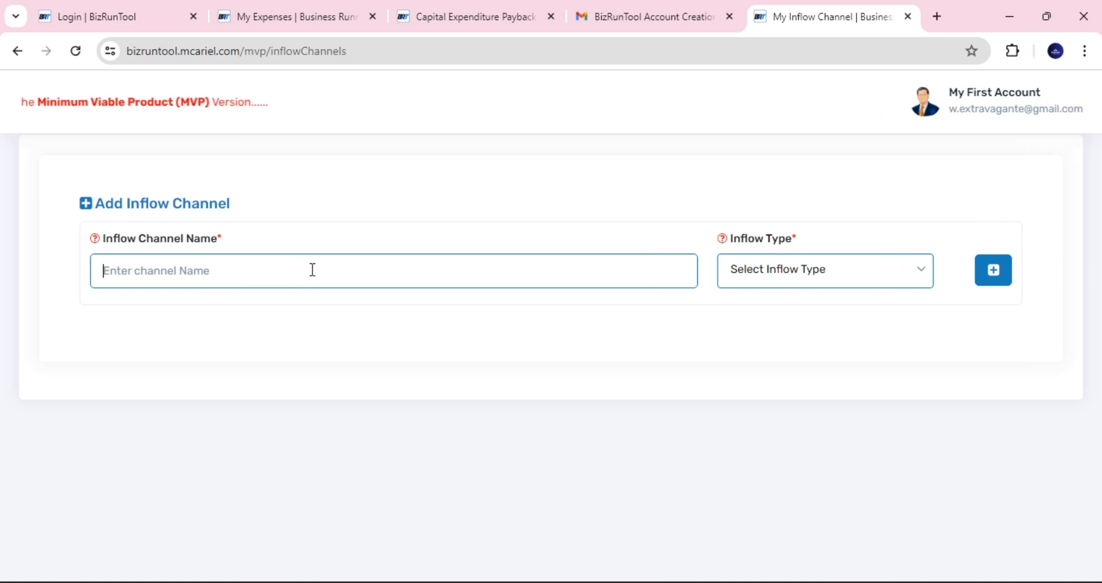
text(Comp)
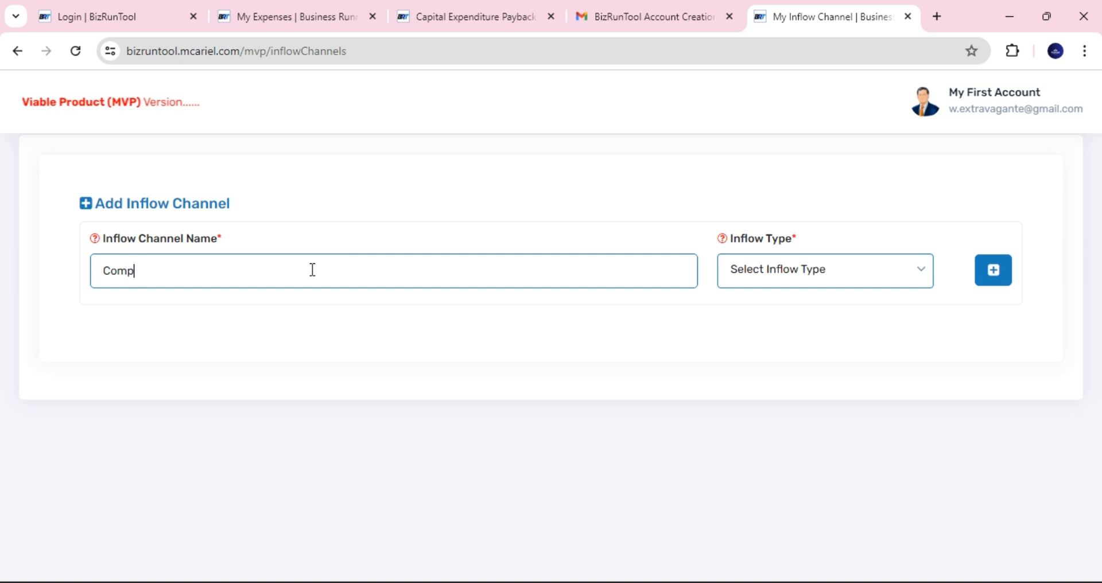
text(uerter)
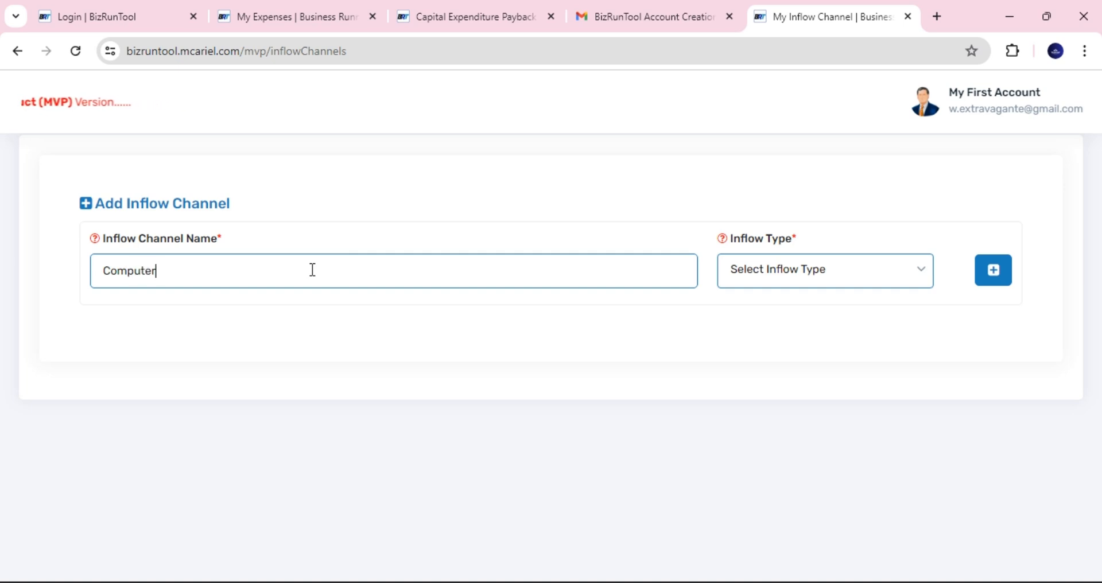
text( Sales)
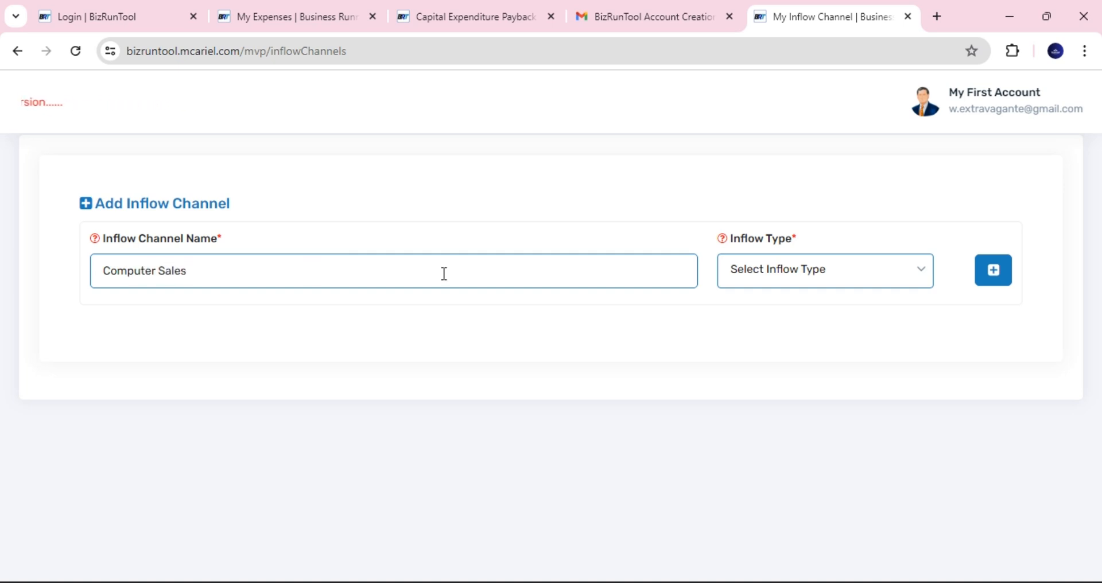
click(742, 280)
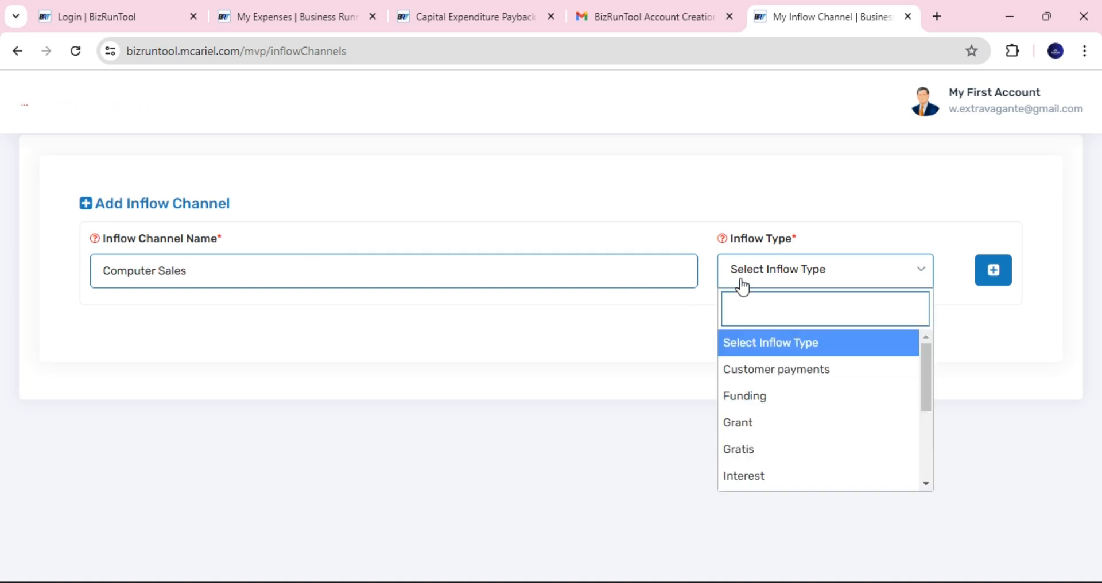
click(797, 373)
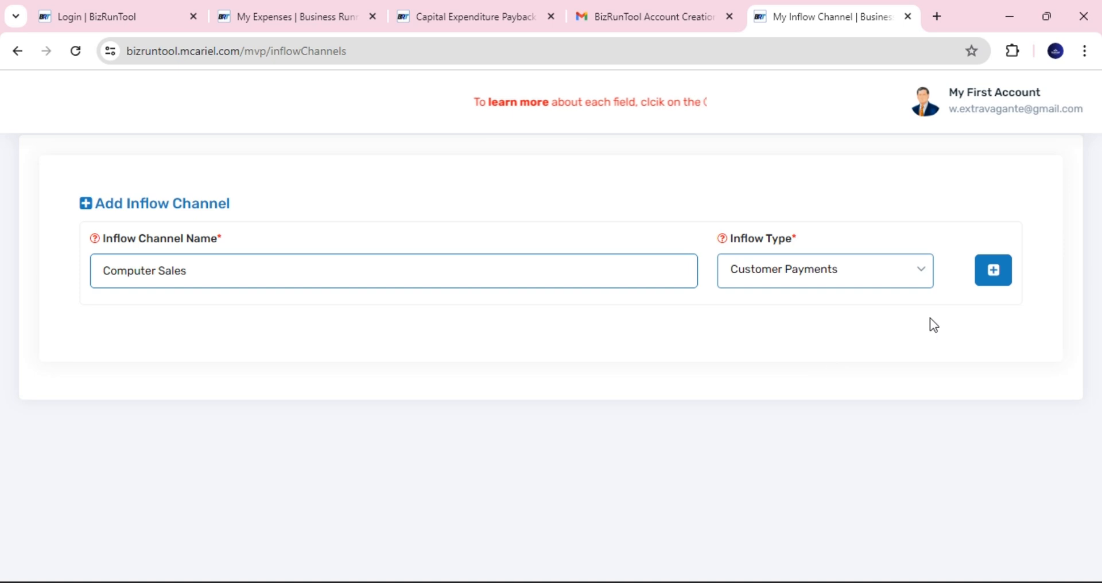
click(995, 277)
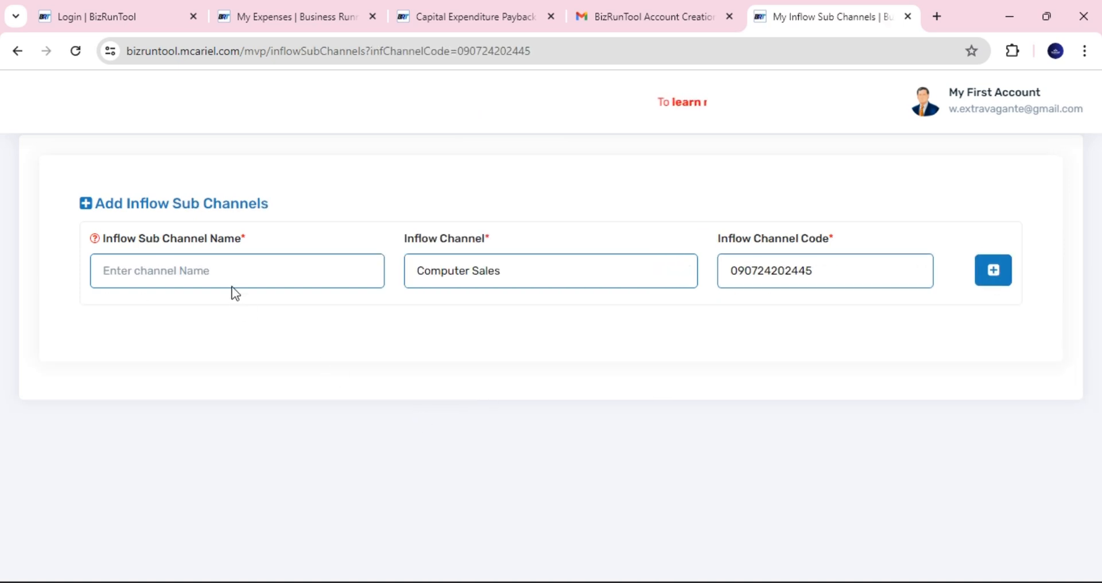
click(231, 279)
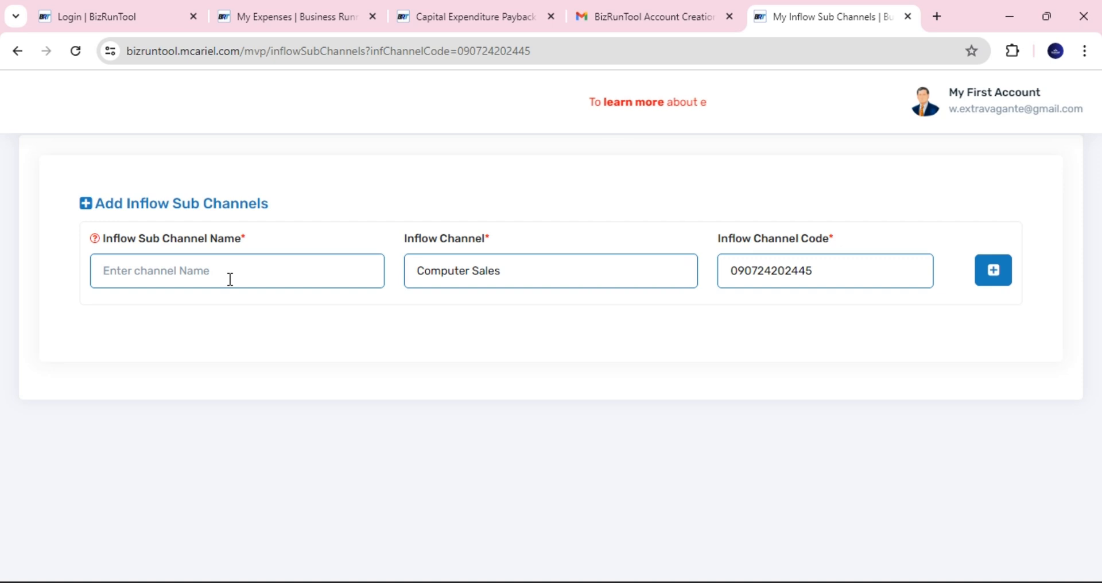
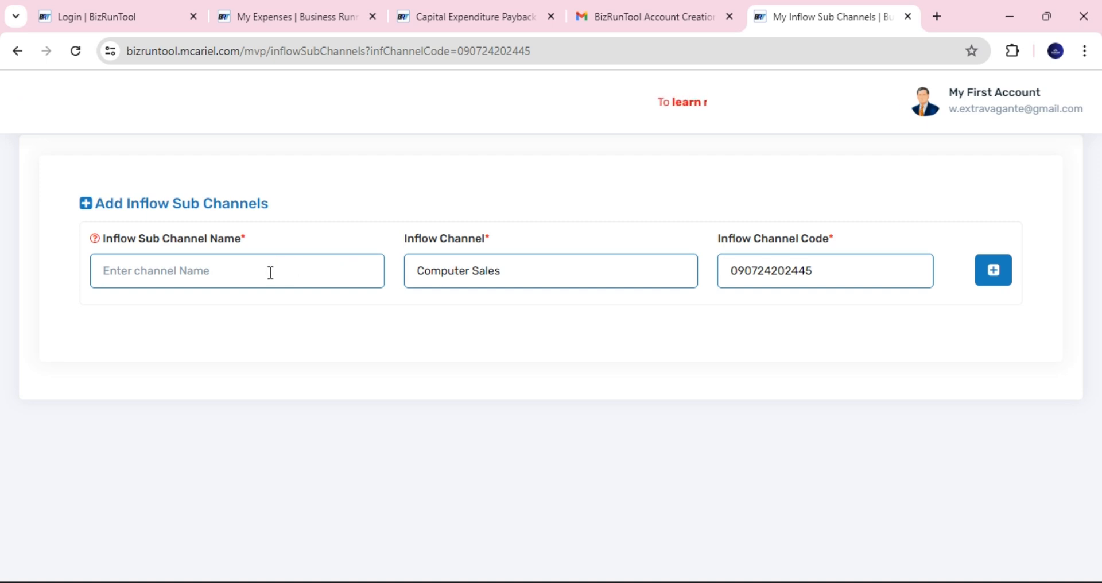
- Save 'HP Compters' as a new inflow sub-channel under Computer Sales
text(H)
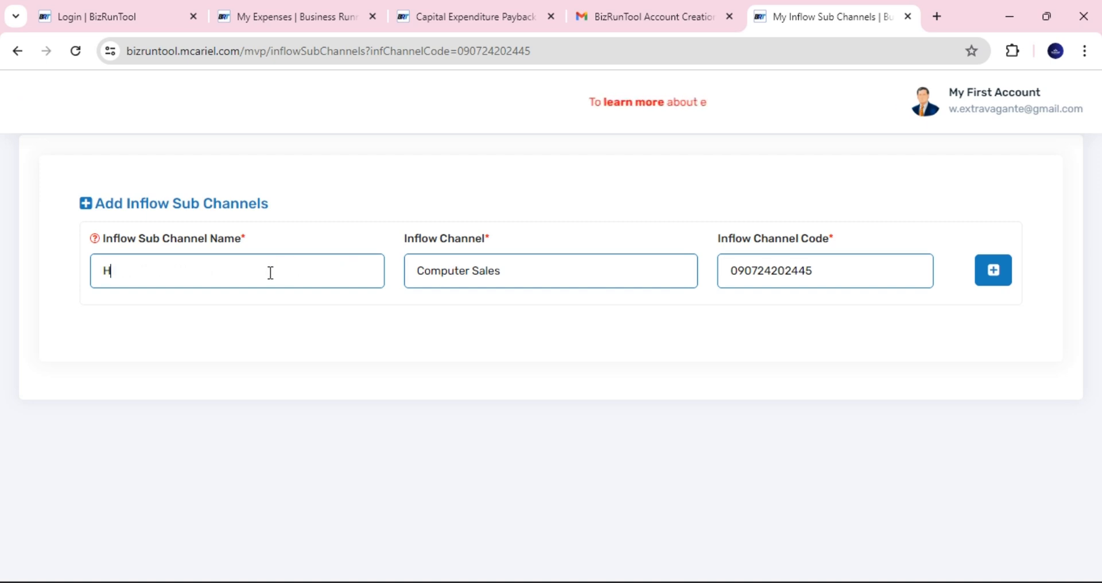
text(P Comp)
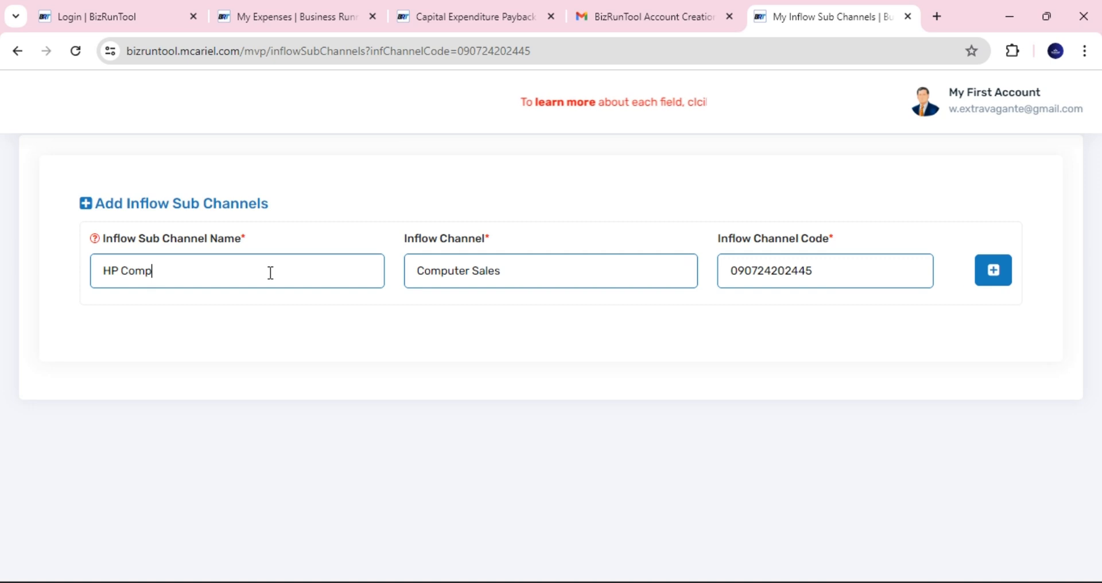
text(ters)
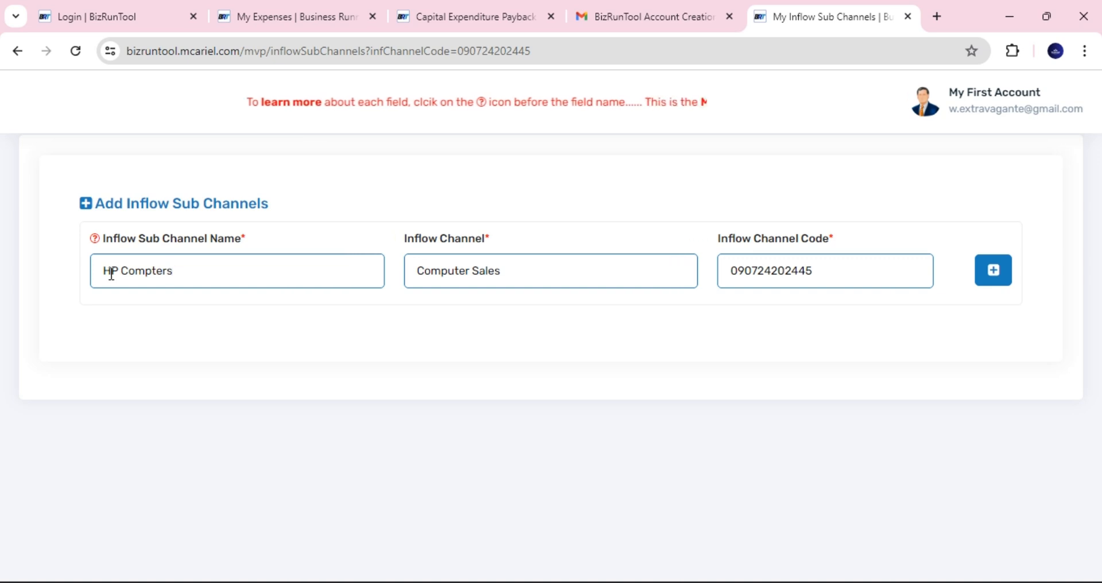
click(995, 273)
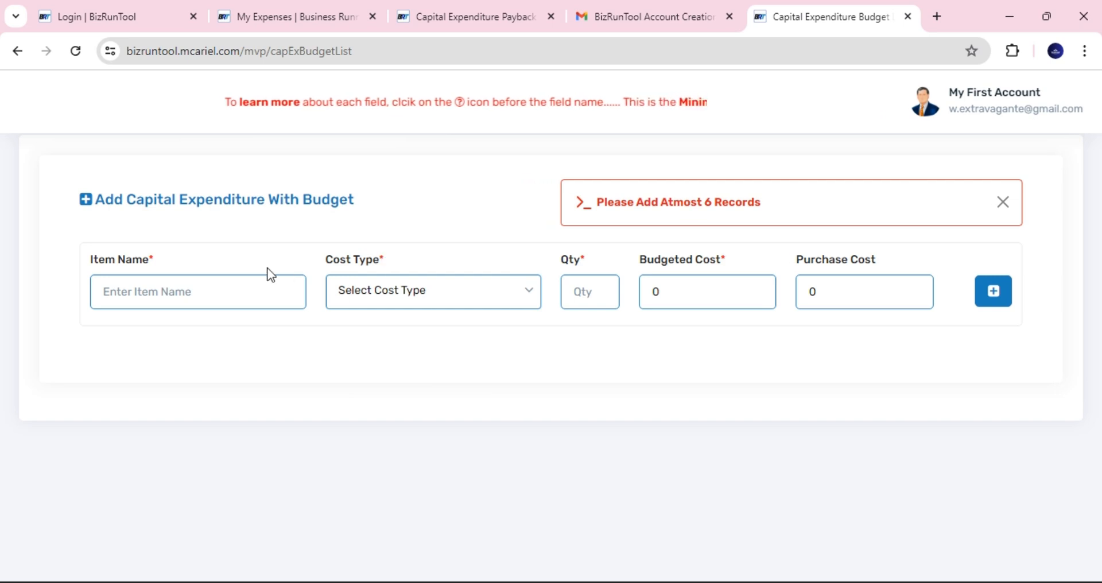
- Add Office Space Renting as a Capital Expenditure item: quantity 1, budgeted cost 1,400,000
click(161, 300)
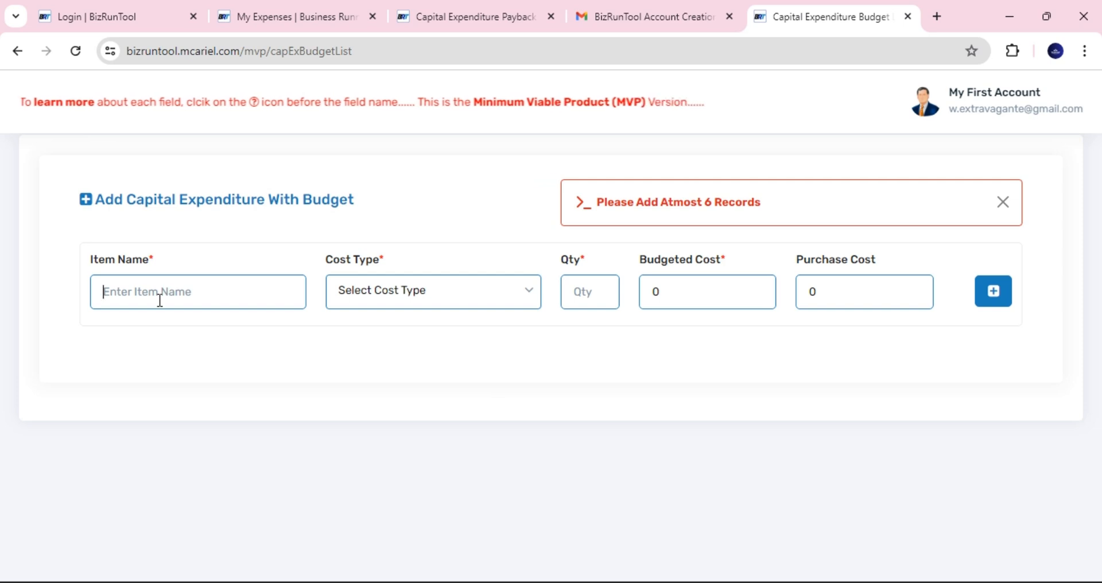
text(0ffice )
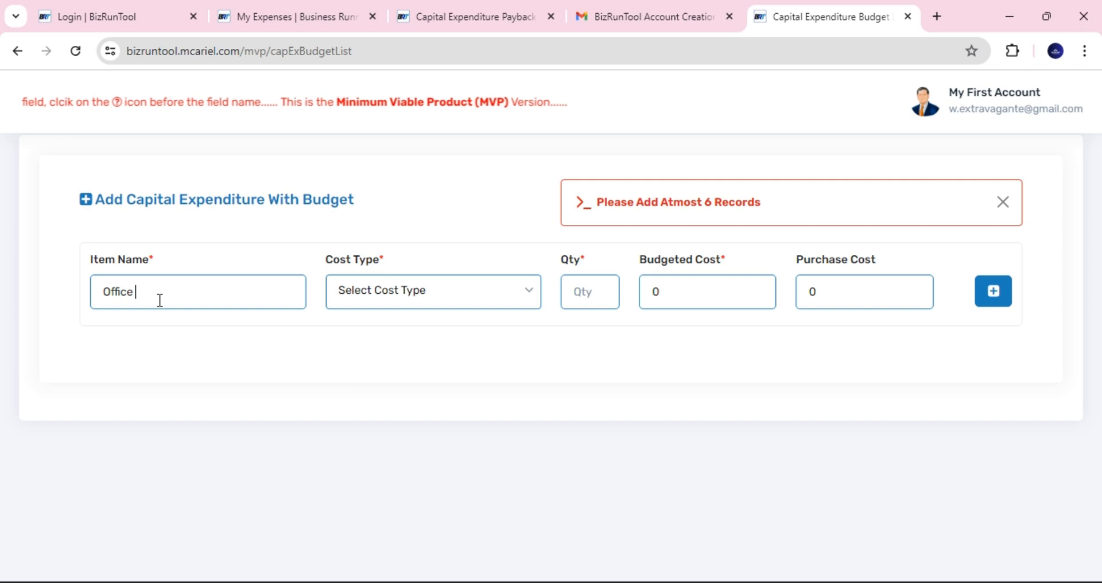
text(Spece)
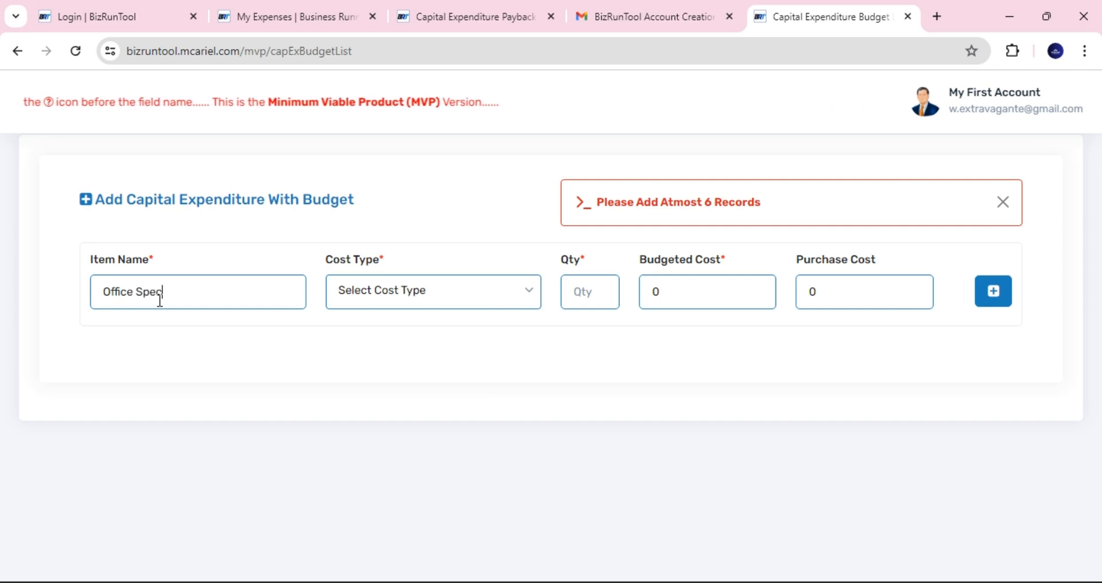
text( Renting)
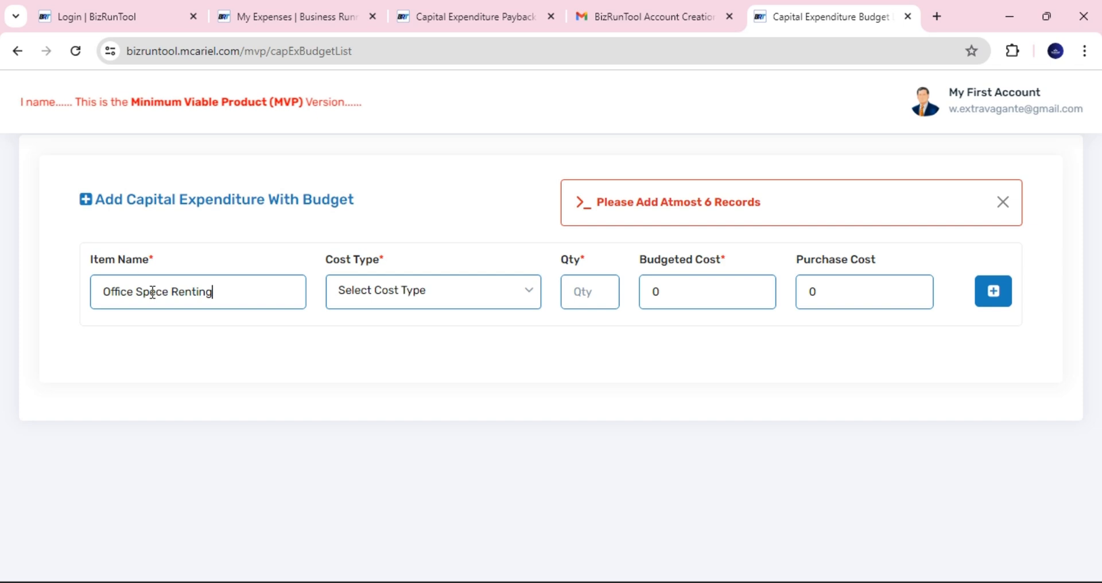
drag(150, 292, 157, 295)
text(a)
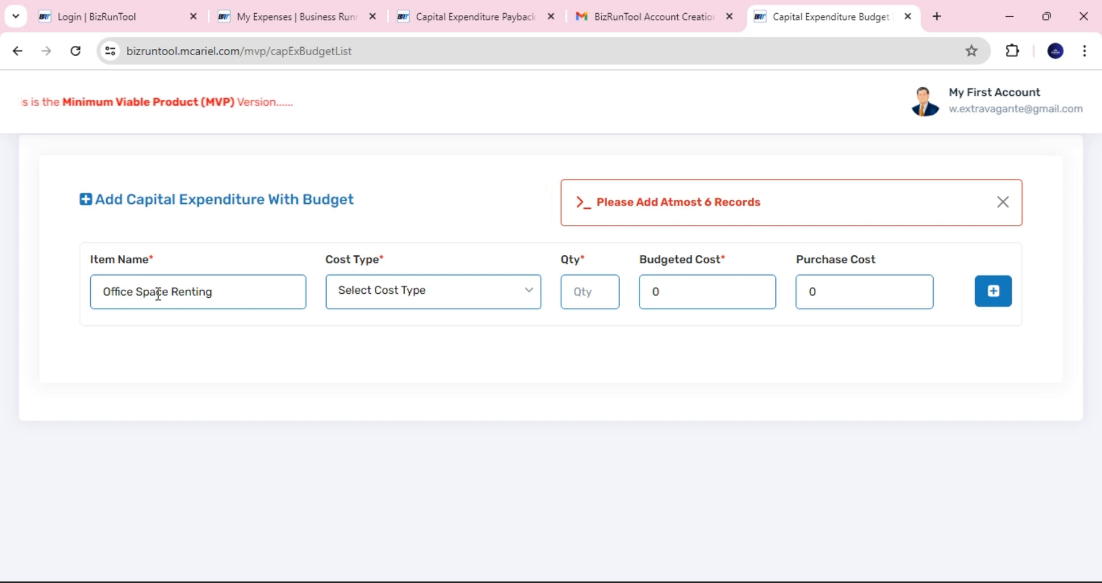
click(359, 299)
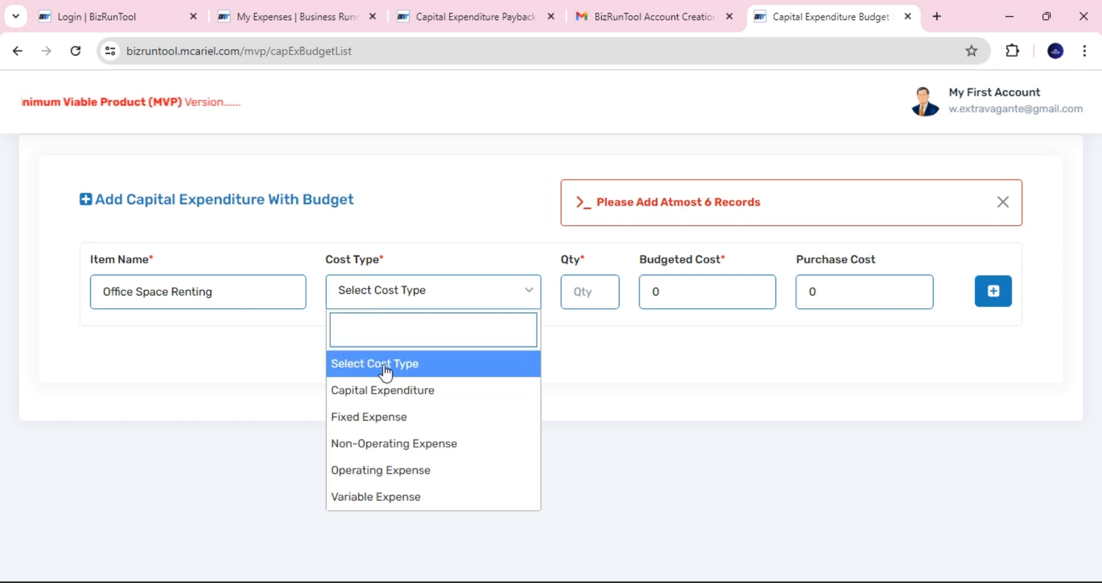
click(400, 396)
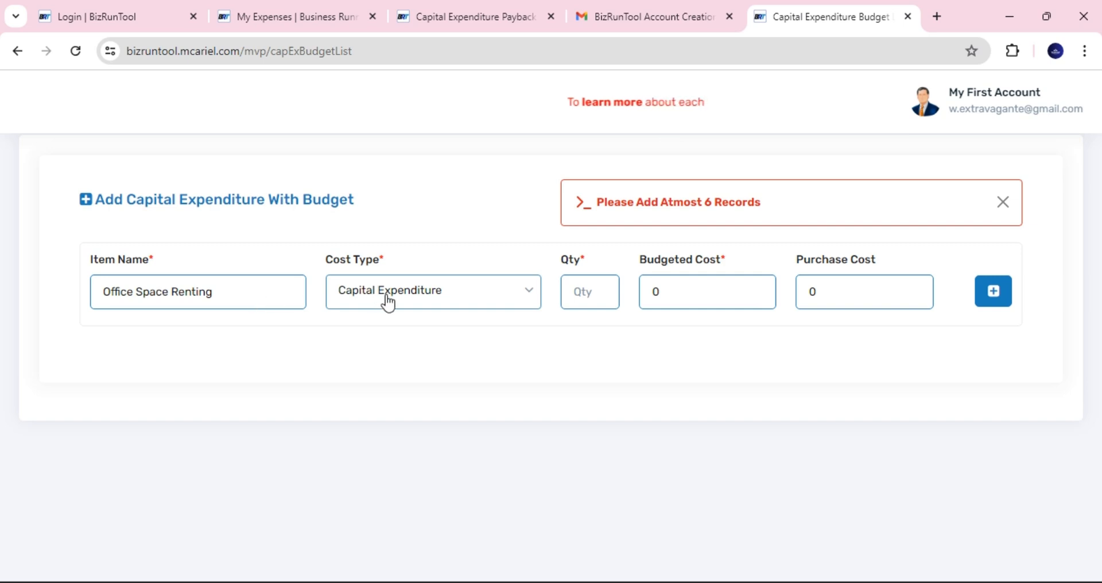
click(591, 296)
text(1)
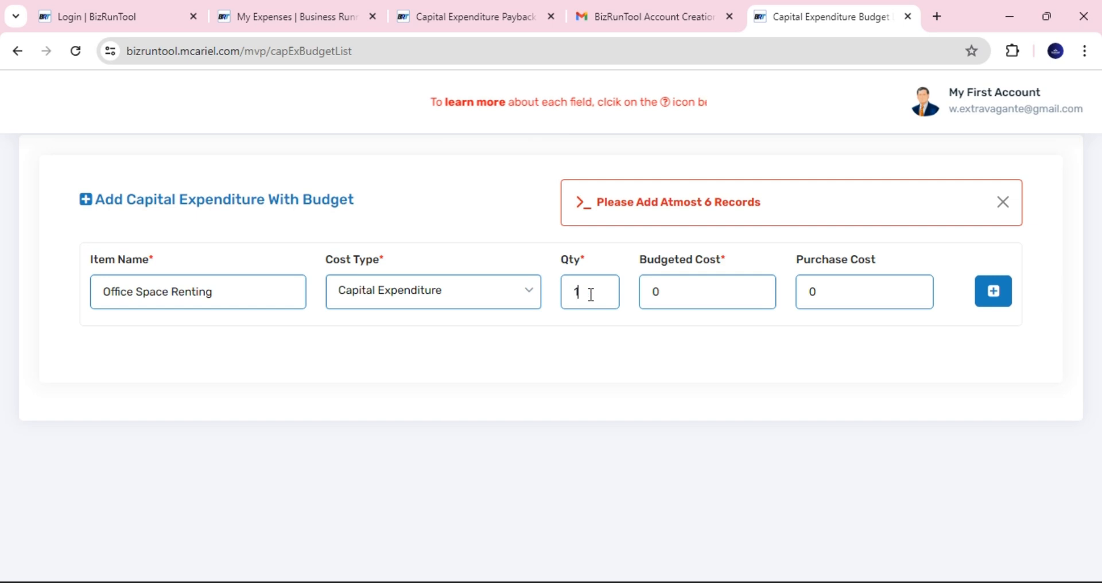
click(653, 290)
double_click(645, 291)
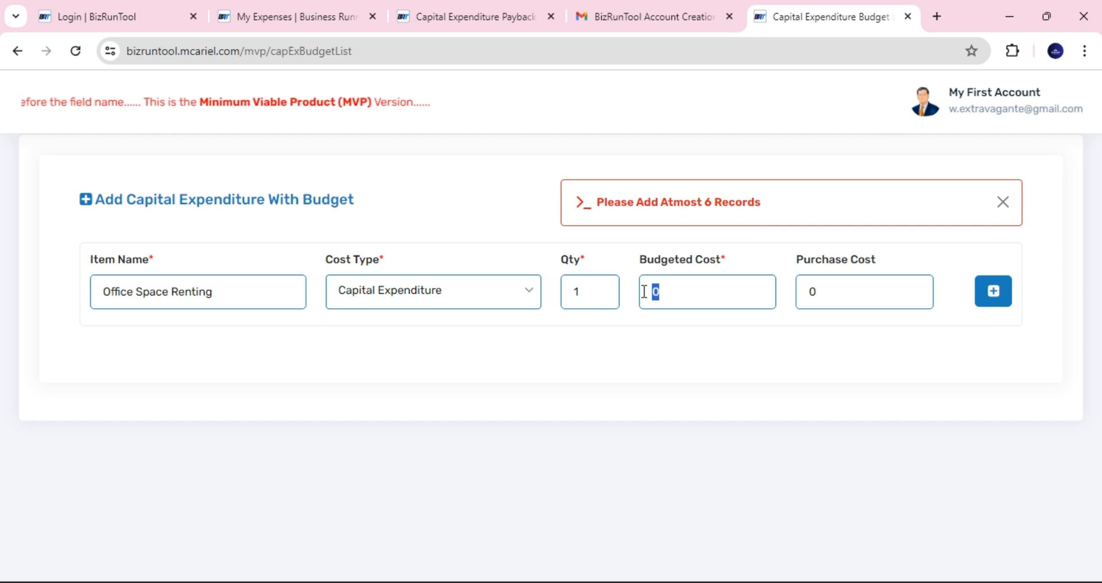
text(1,4)
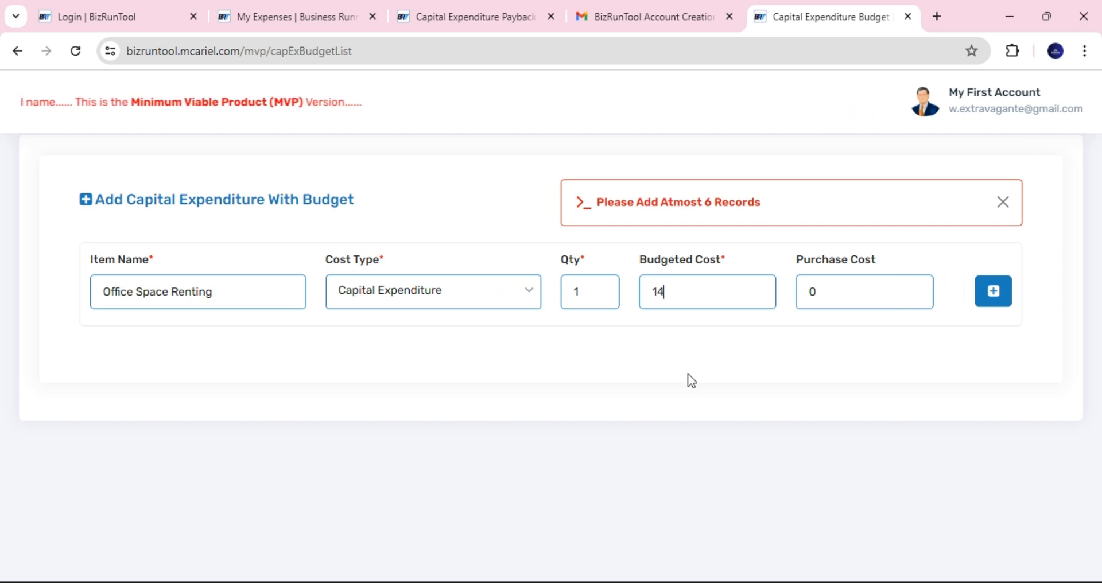
text(00,000)
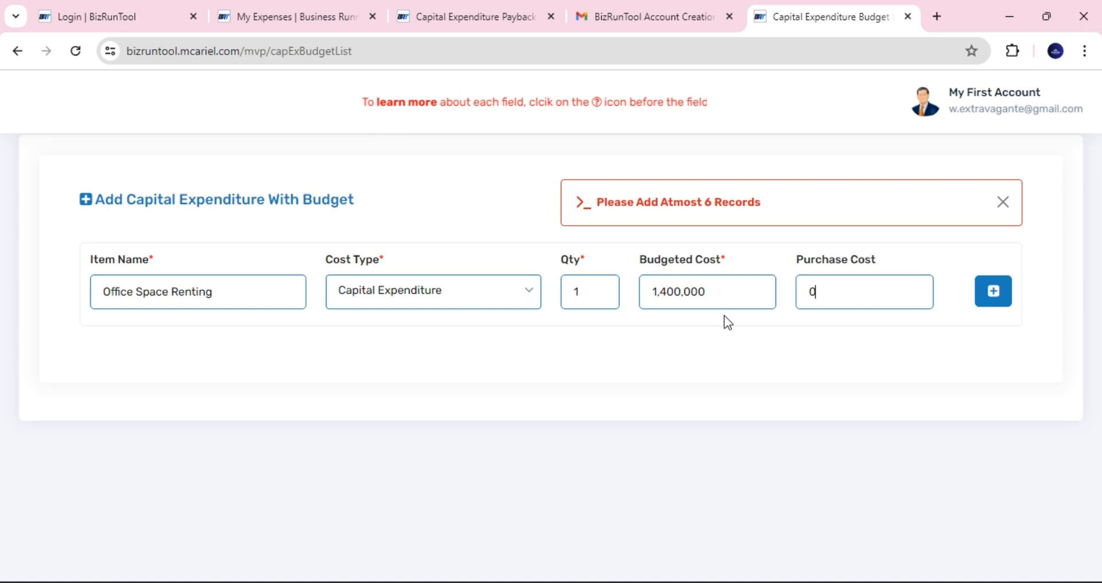
click(993, 293)
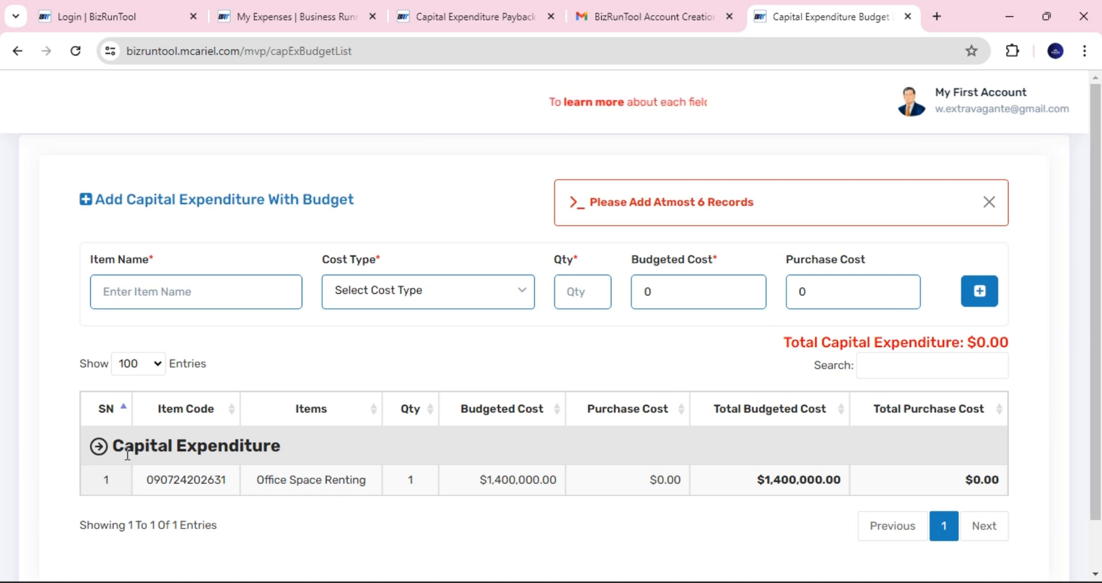
- Add Office Tables as a Capital Expenditure item: quantity 5 at 50,000 budgeted cost each
click(160, 290)
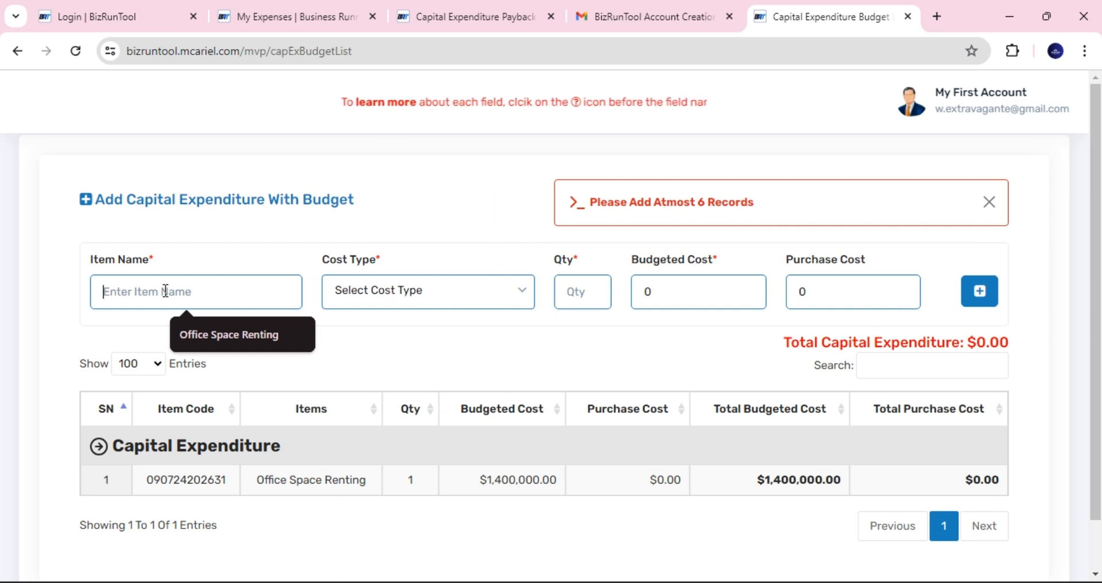
text(Office)
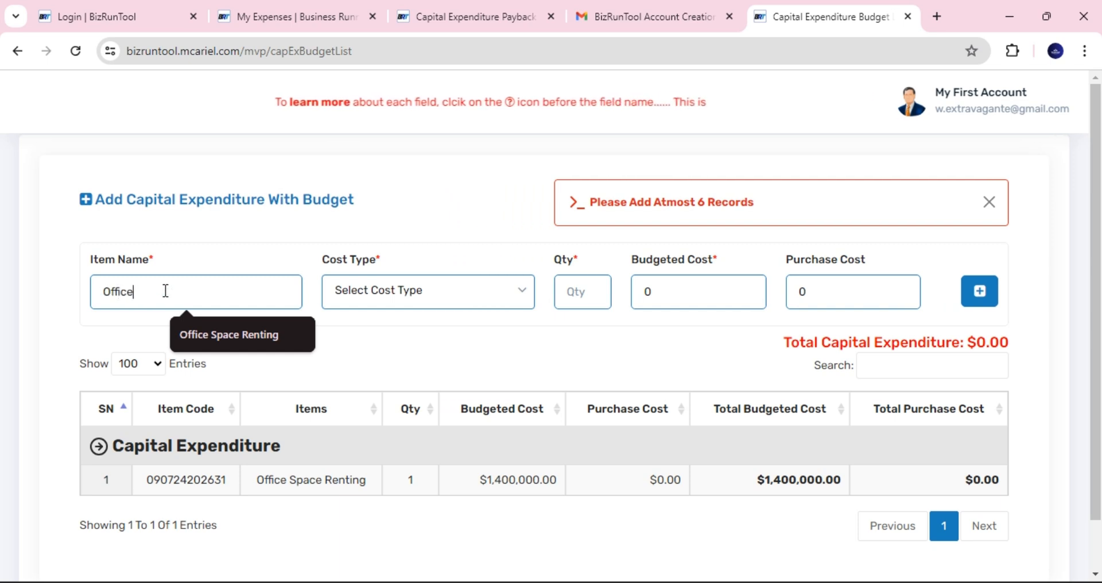
text( Tables)
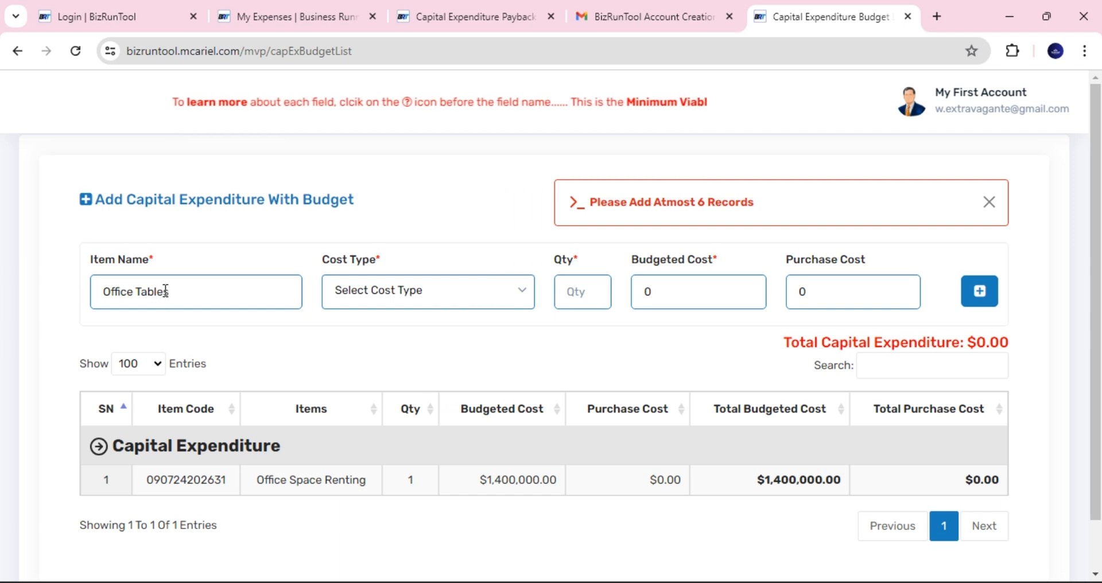
click(394, 296)
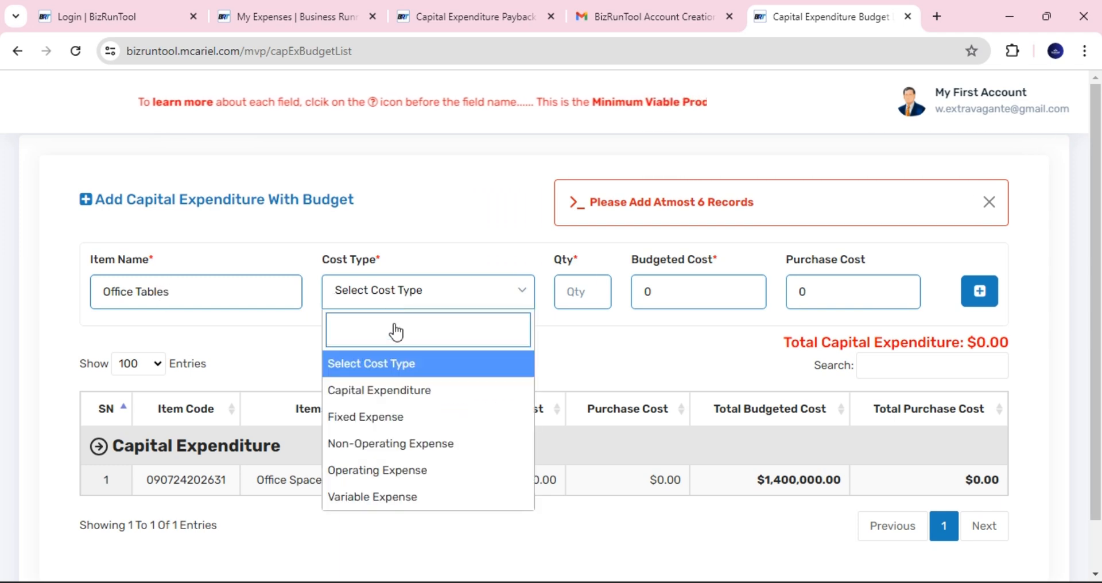
click(402, 389)
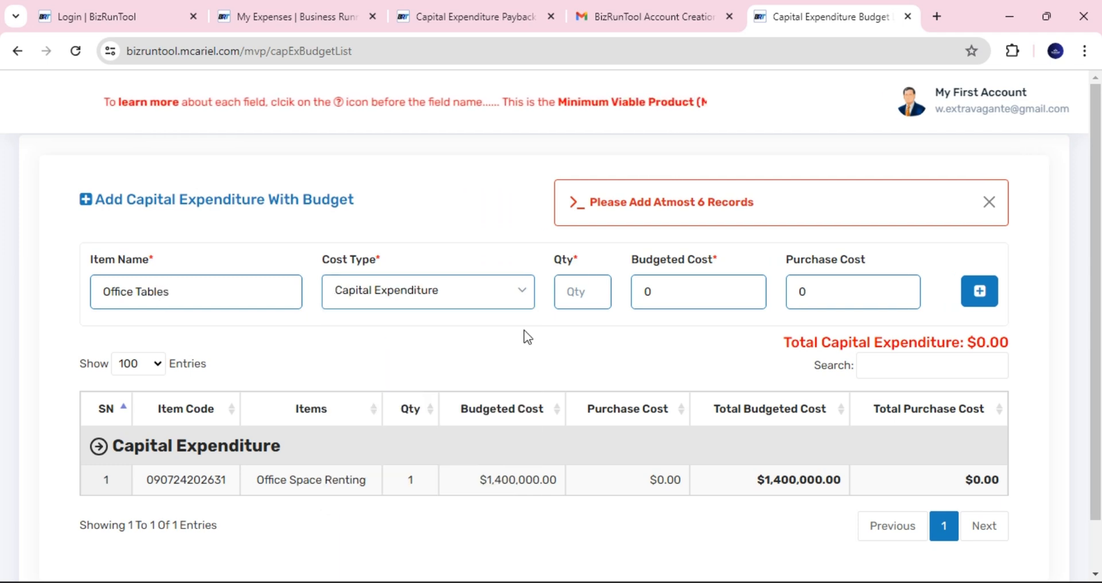
click(580, 298)
text(5)
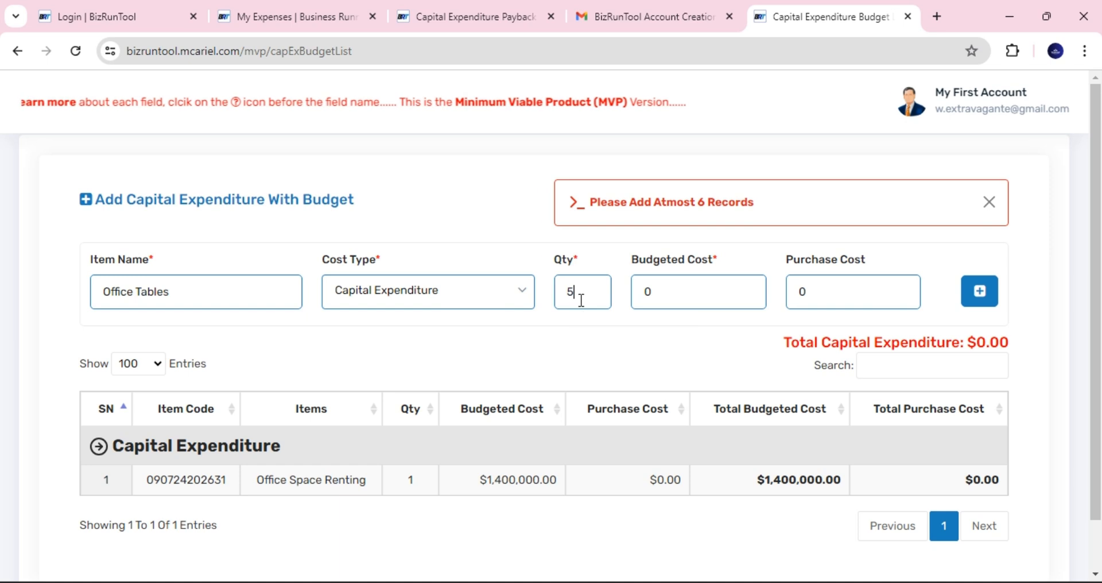
double_click(642, 293)
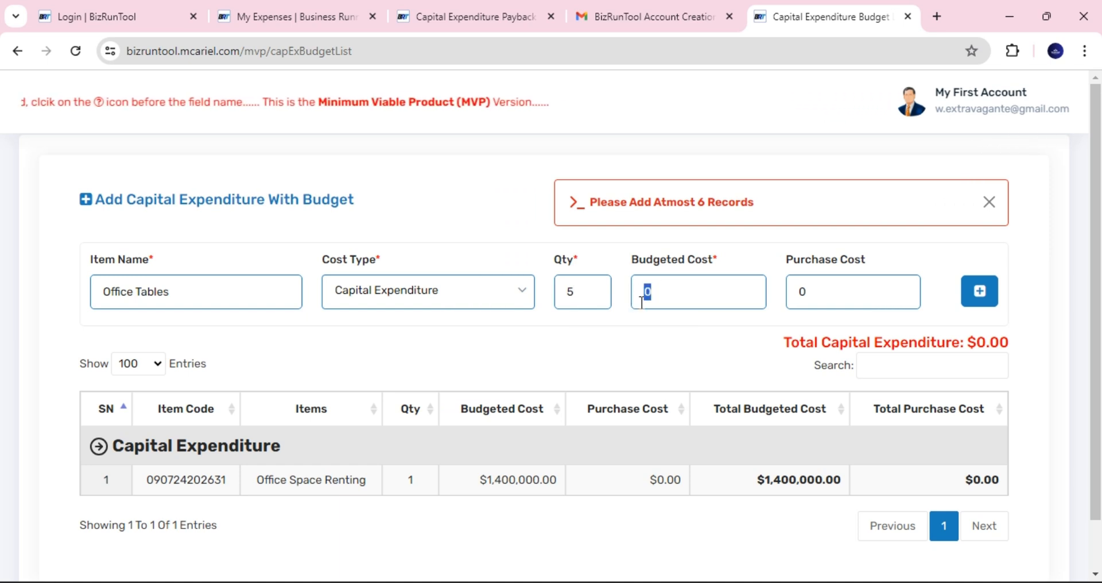
text(500000)
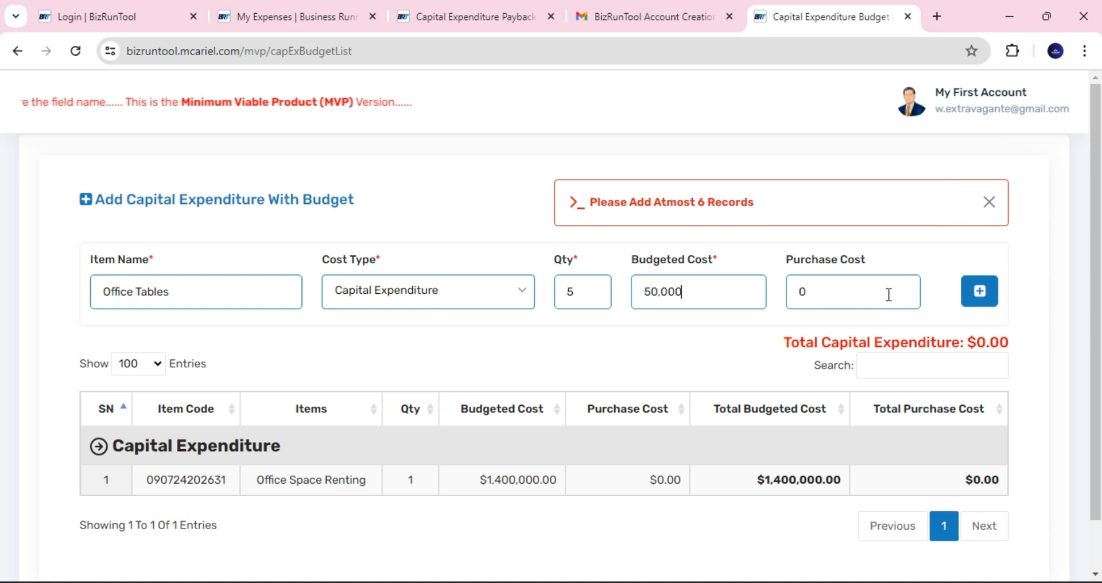
click(980, 299)
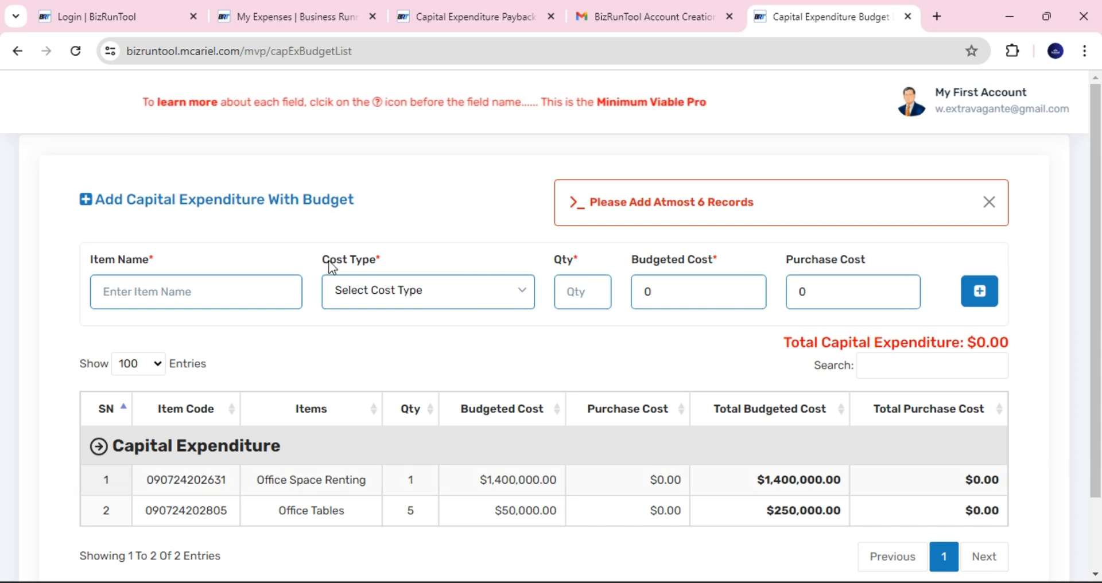
- Add Office Chairs as a Capital Expenditure item: quantity 5 at 20,000 each
click(154, 304)
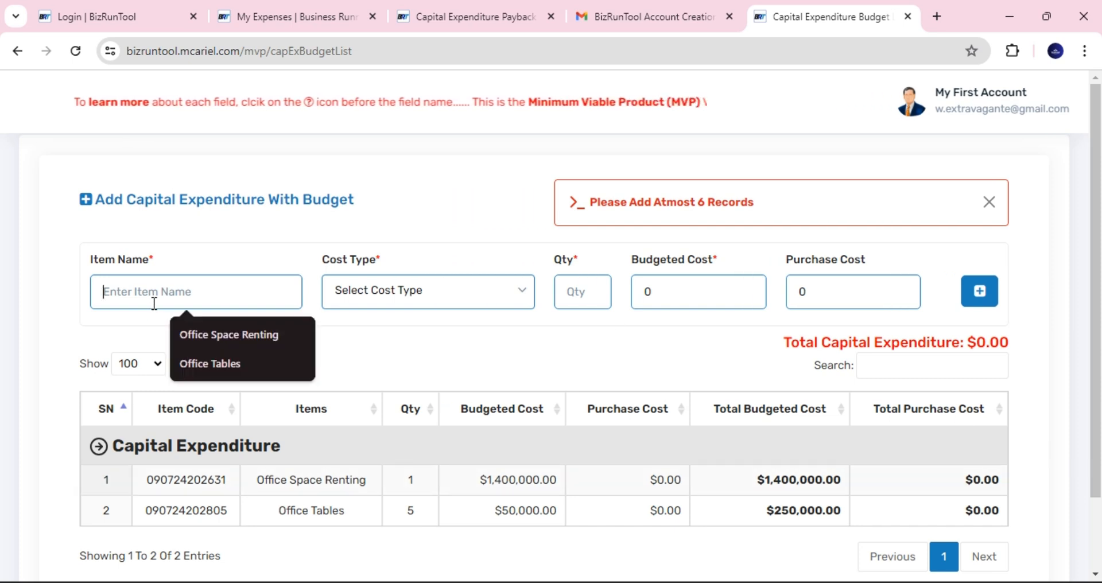
text(Office )
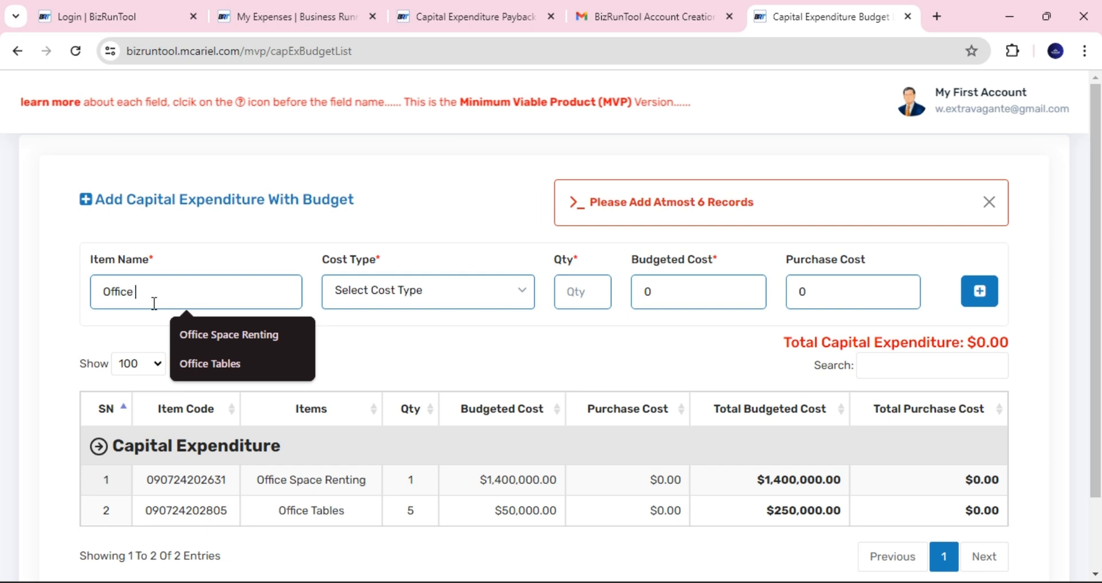
text(Chao)
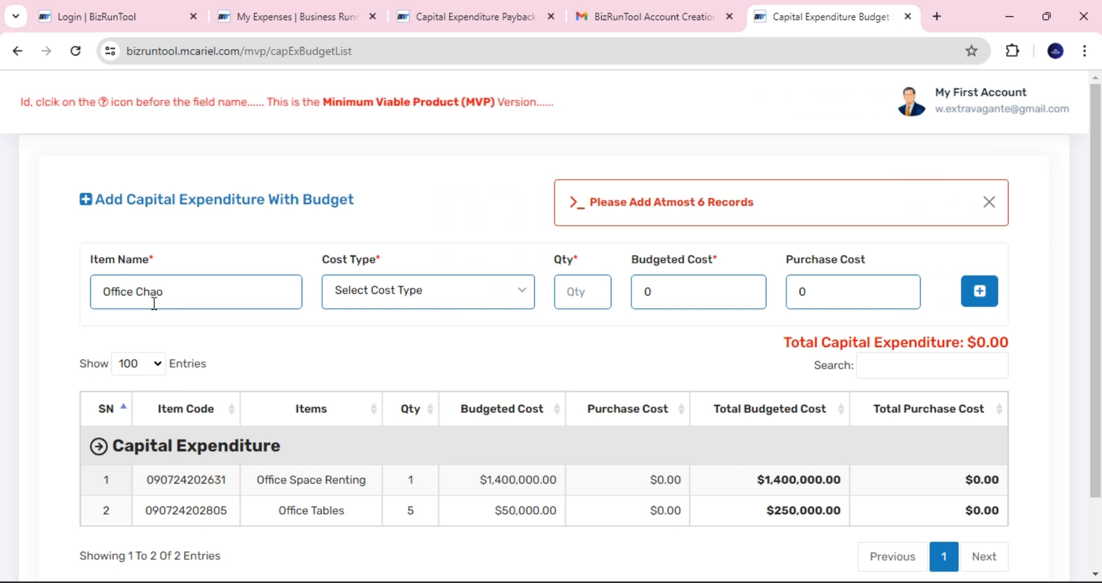
key(BackSpace)
text(irs)
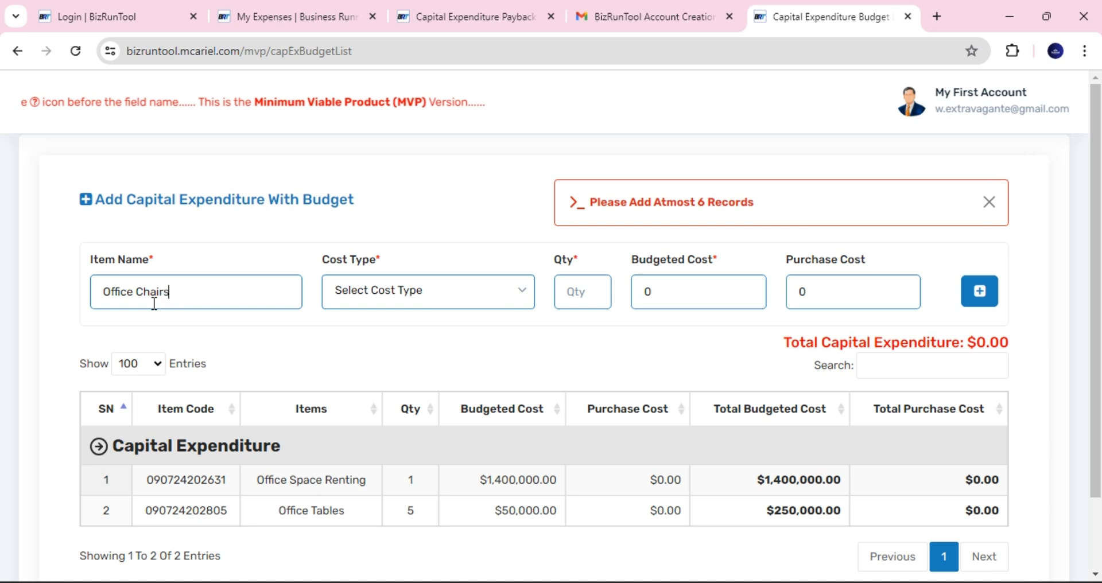
click(355, 301)
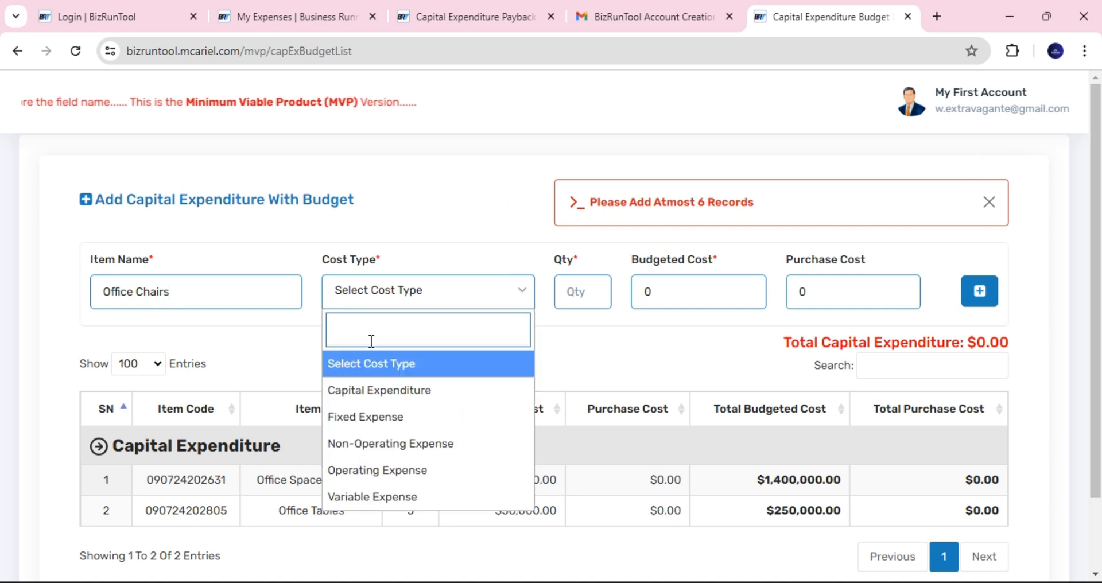
click(379, 389)
click(594, 291)
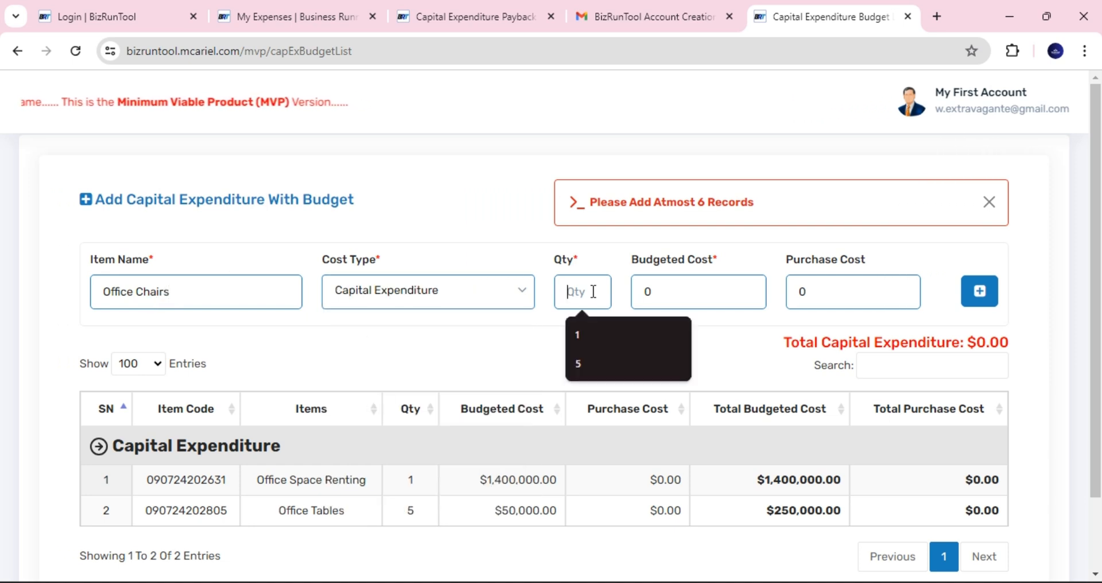
text(5)
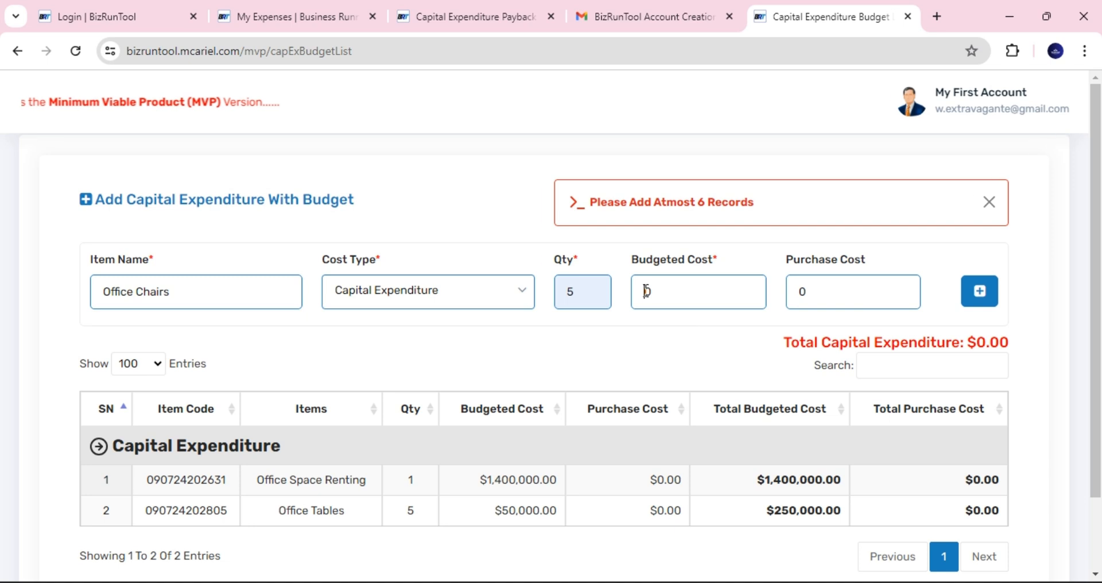
click(646, 291)
text(20,00)
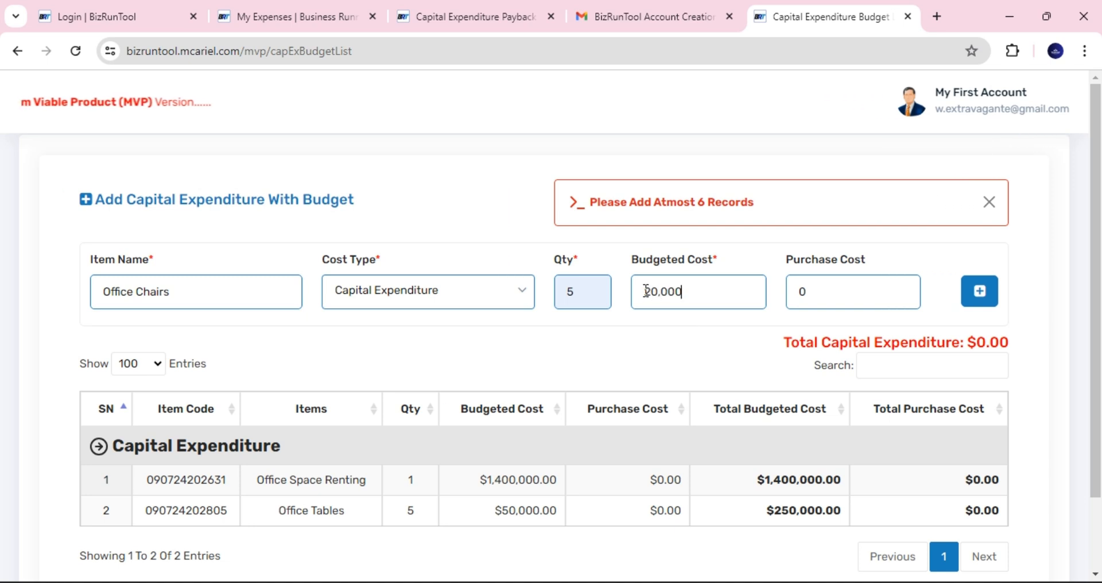
click(979, 294)
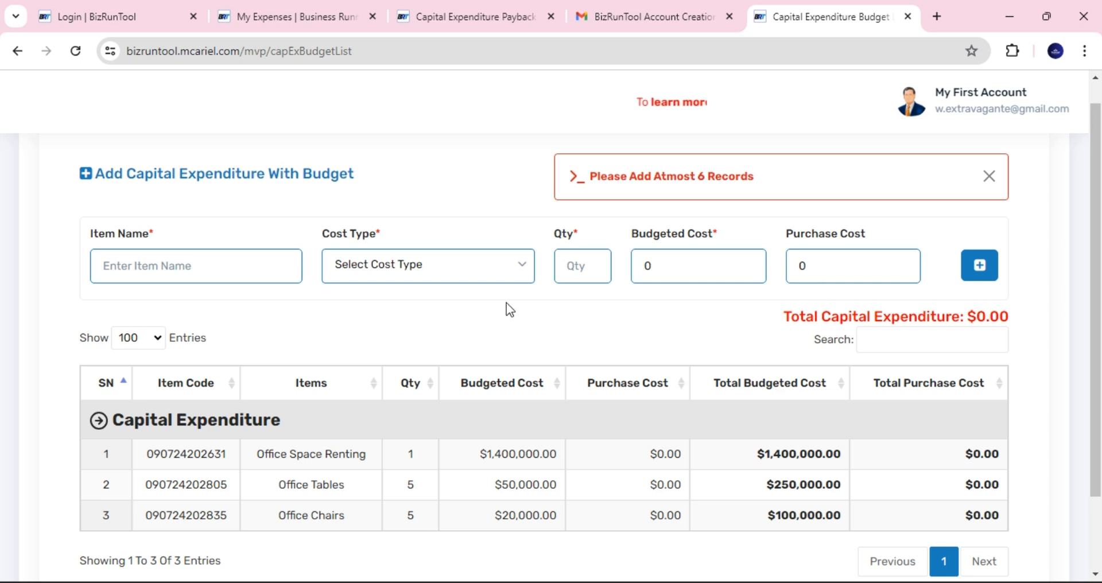
- Add Desktop Computers as a Capital Expenditure item: quantity 5 at 200,000 each
click(181, 261)
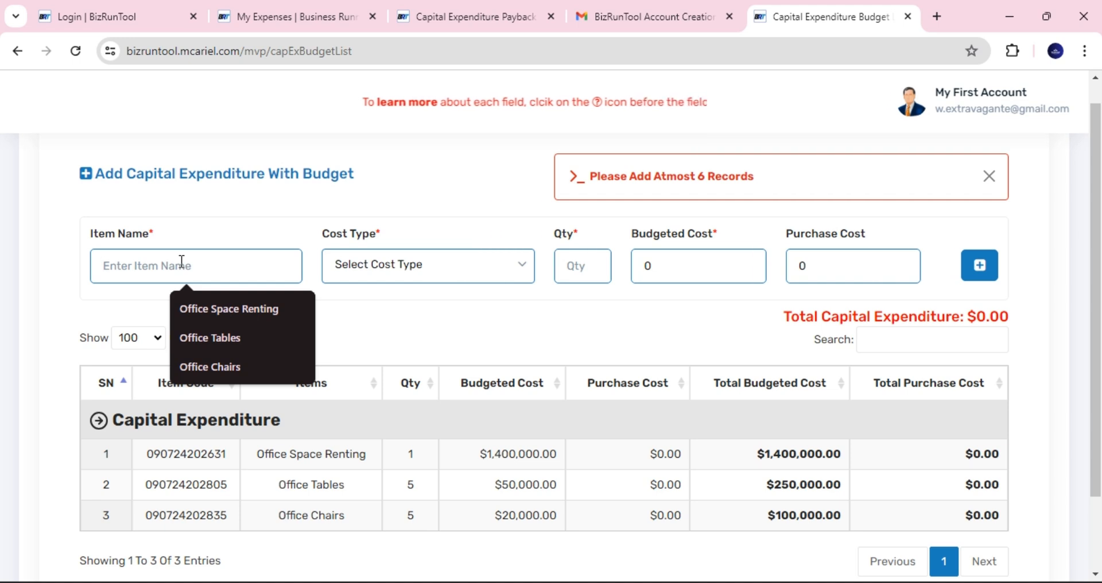
text(COmp)
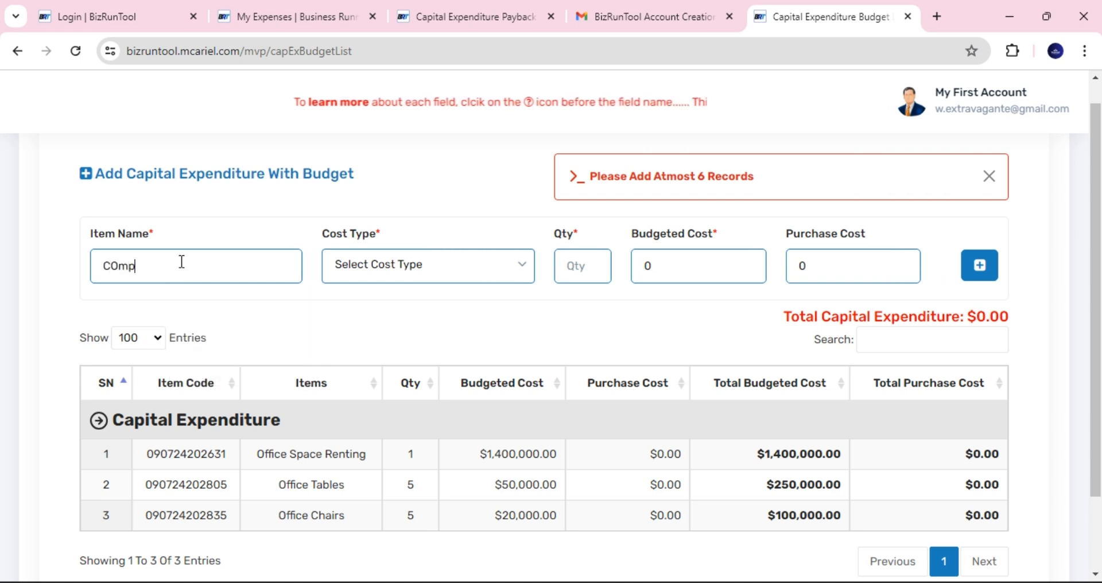
key(BackSpace)
key(BackSpace)
key(BackSpace)
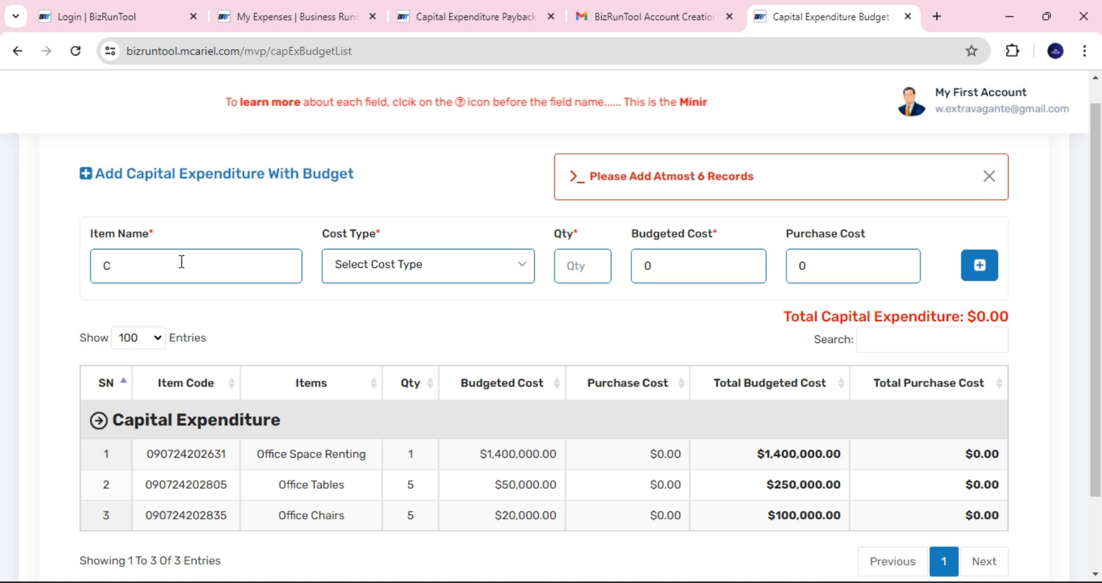
text(omput)
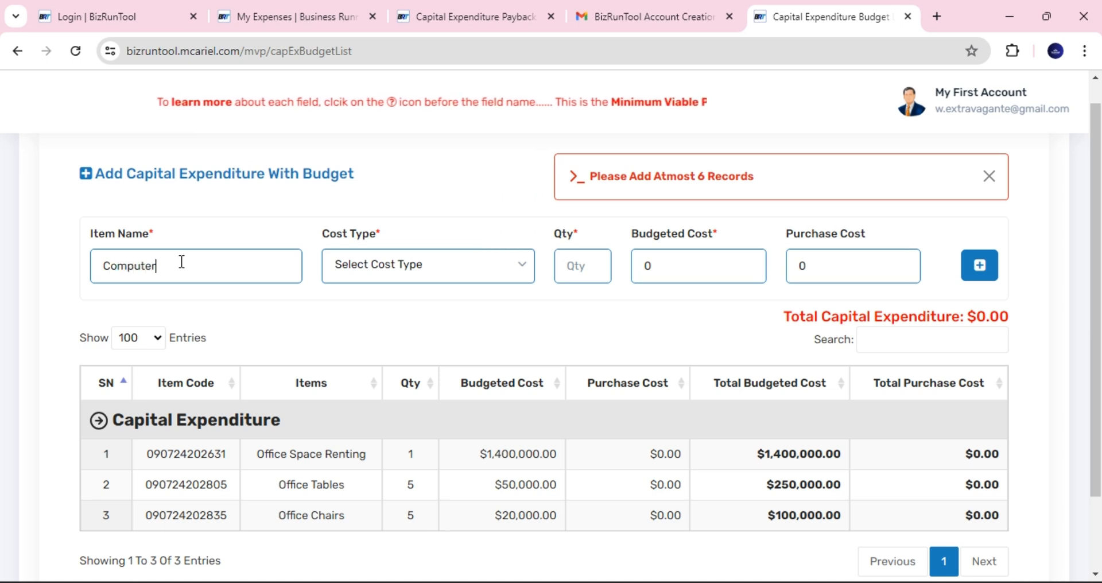
text(ers)
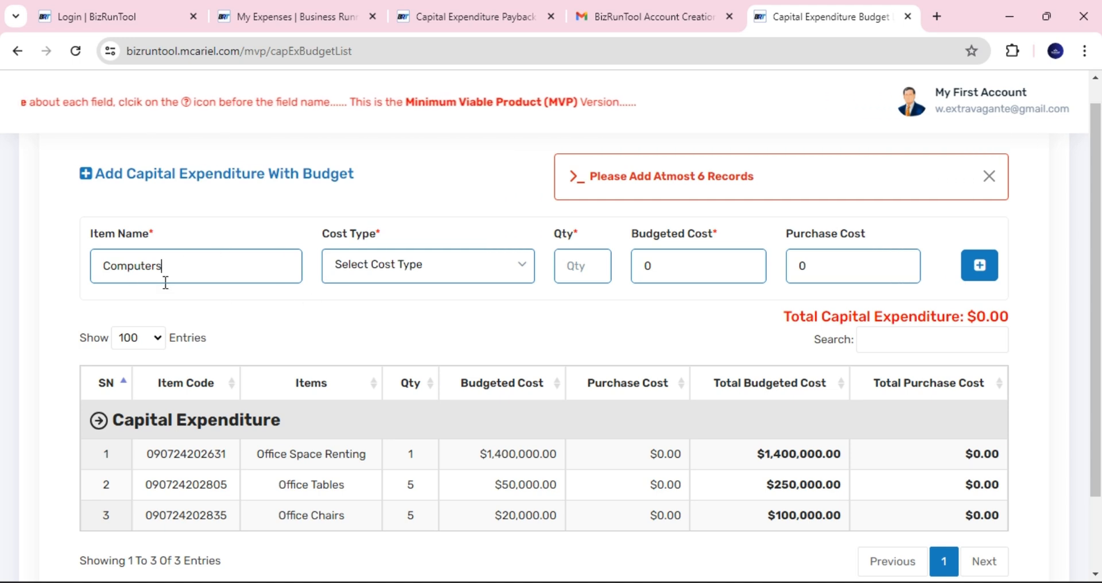
click(104, 267)
text(Des)
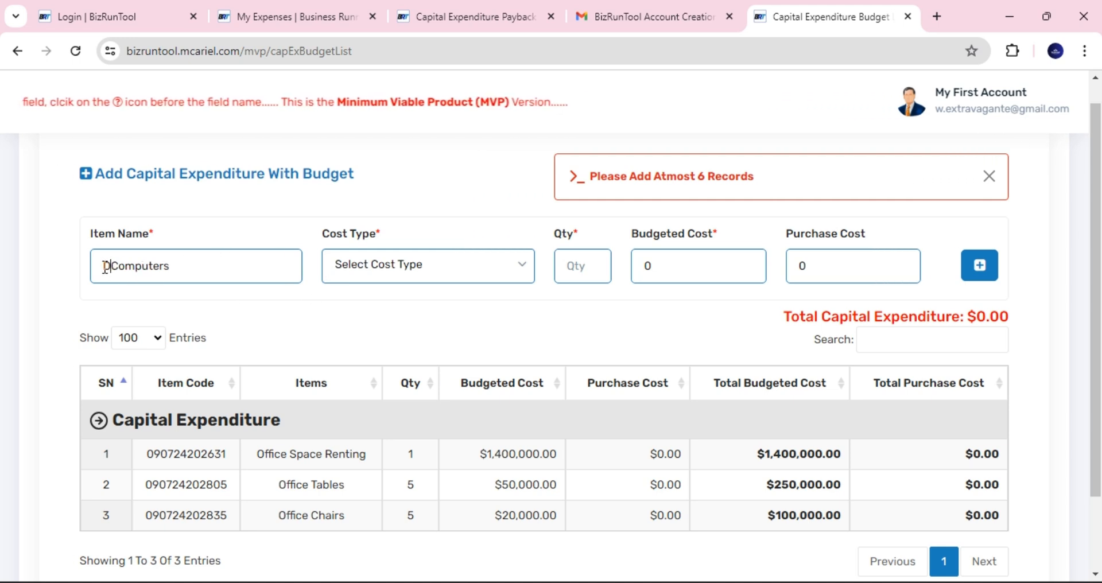
text(ktop)
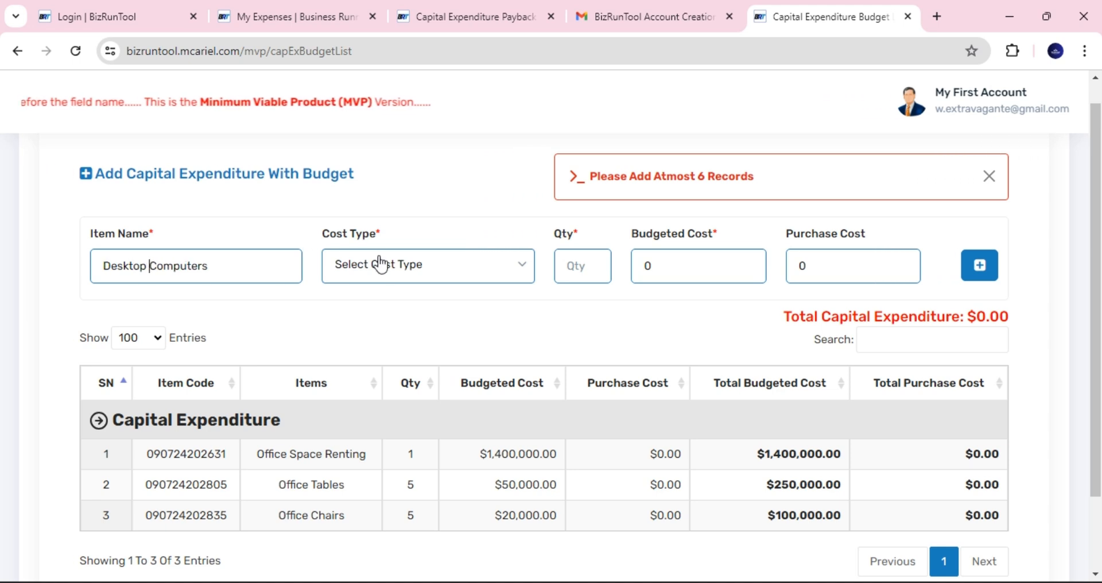
click(393, 271)
click(397, 372)
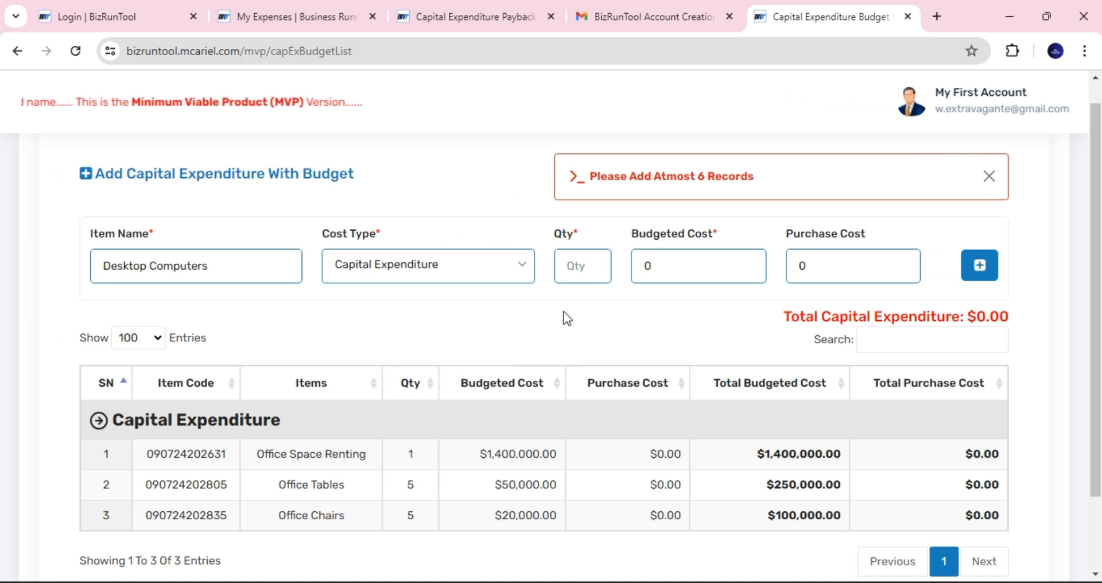
click(598, 307)
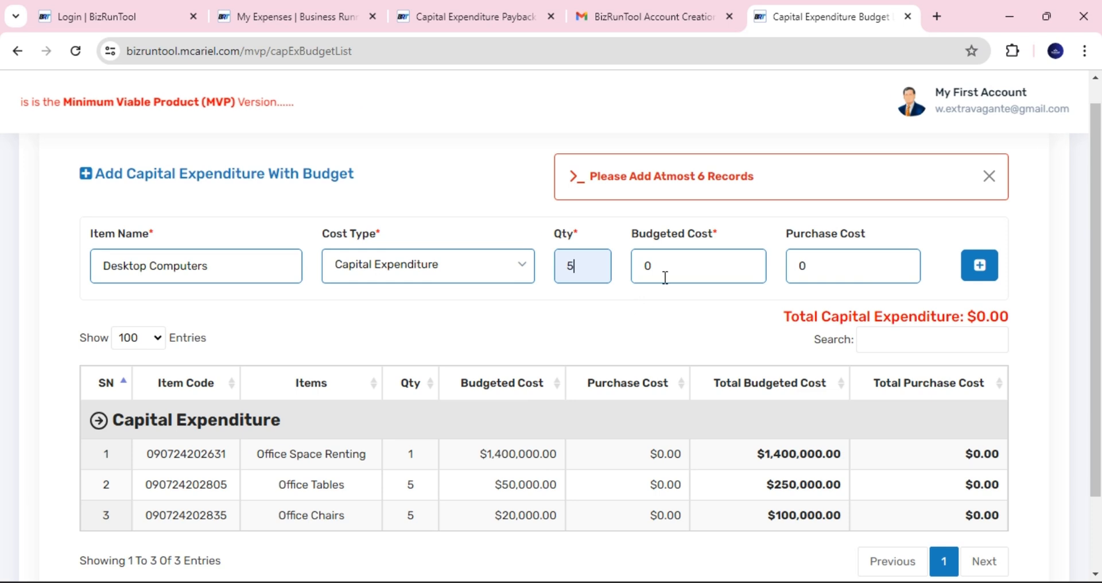
click(643, 266)
text(20,0000)
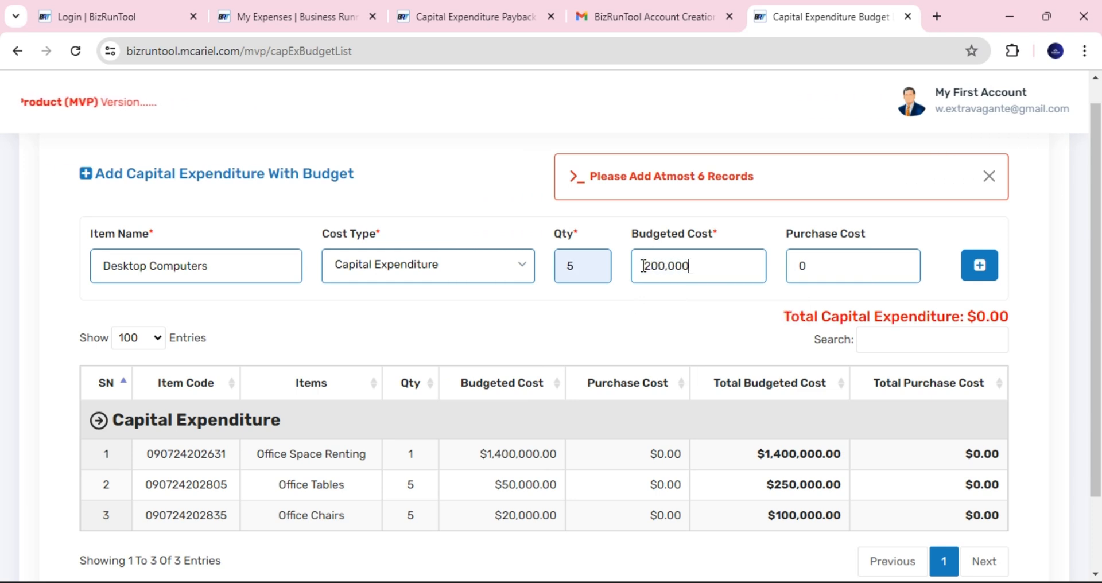
click(978, 266)
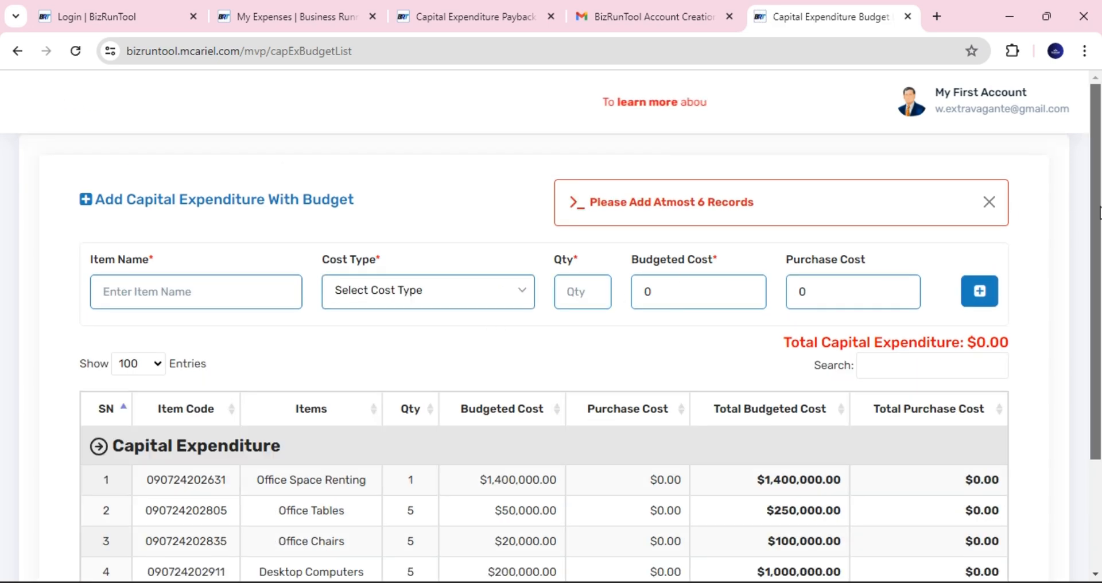
scroll(787, 191, down, 1)
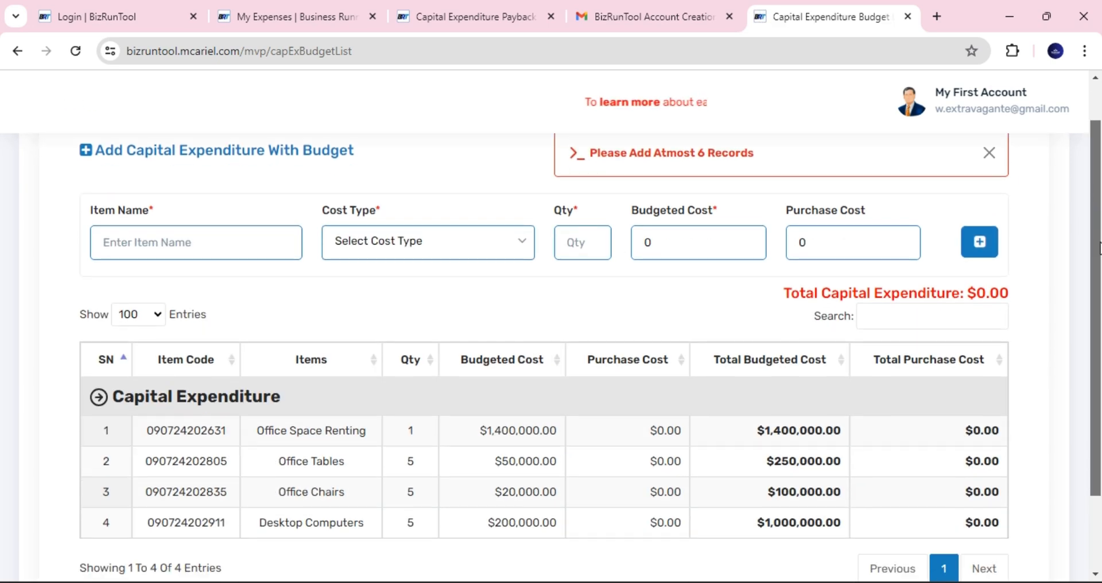
- Add Laser Printer as a Capital Expenditure item: quantity 1, budgeted cost 50,000
click(103, 240)
text(rinter)
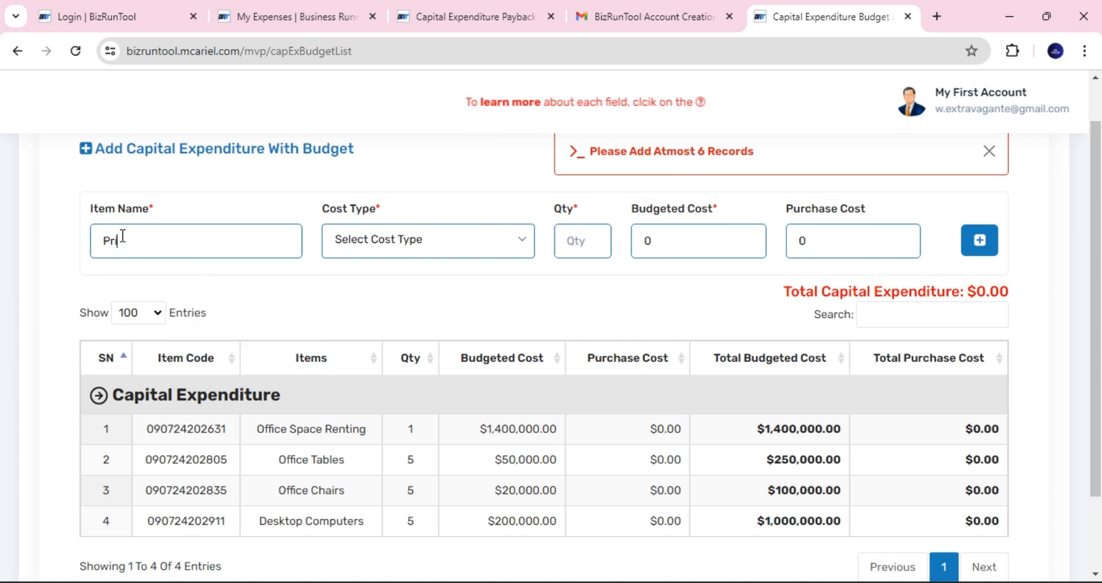
click(360, 255)
click(385, 338)
click(575, 243)
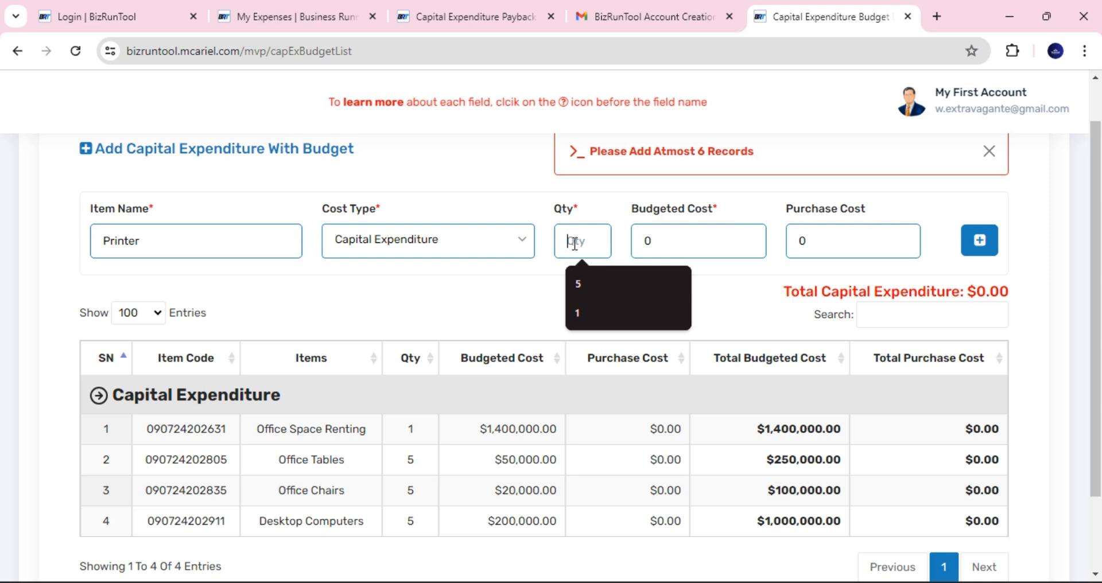
click(578, 313)
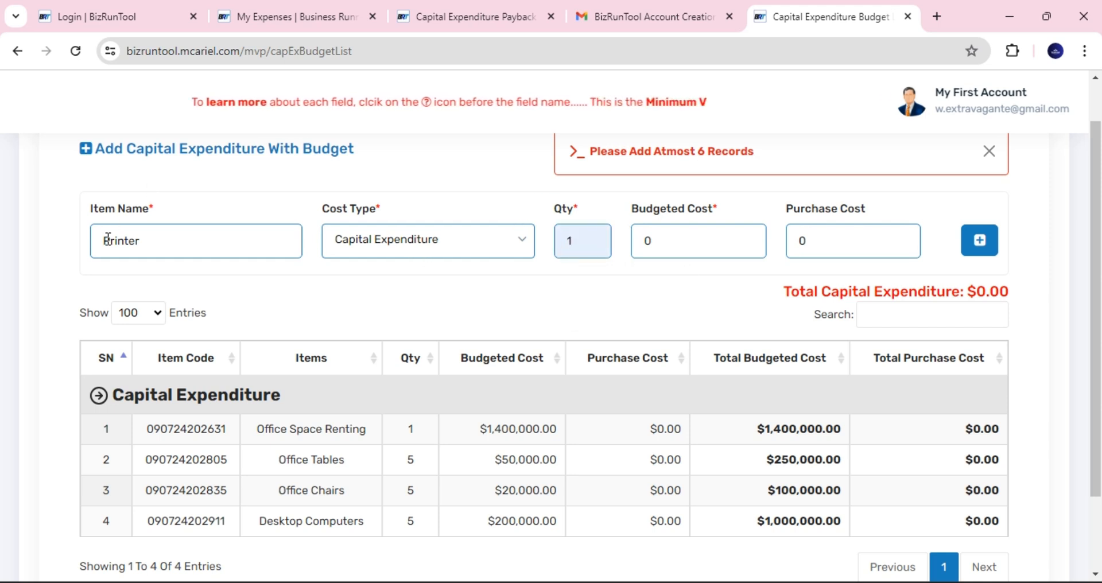
text(ter)
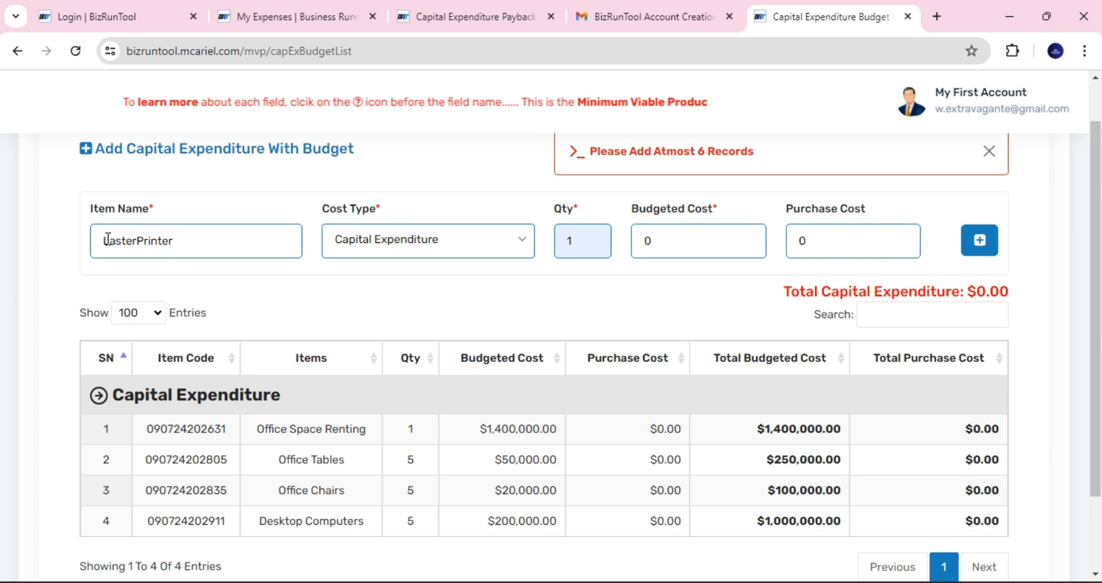
key(BackSpace)
key(BackSpace)
key(BackSpace)
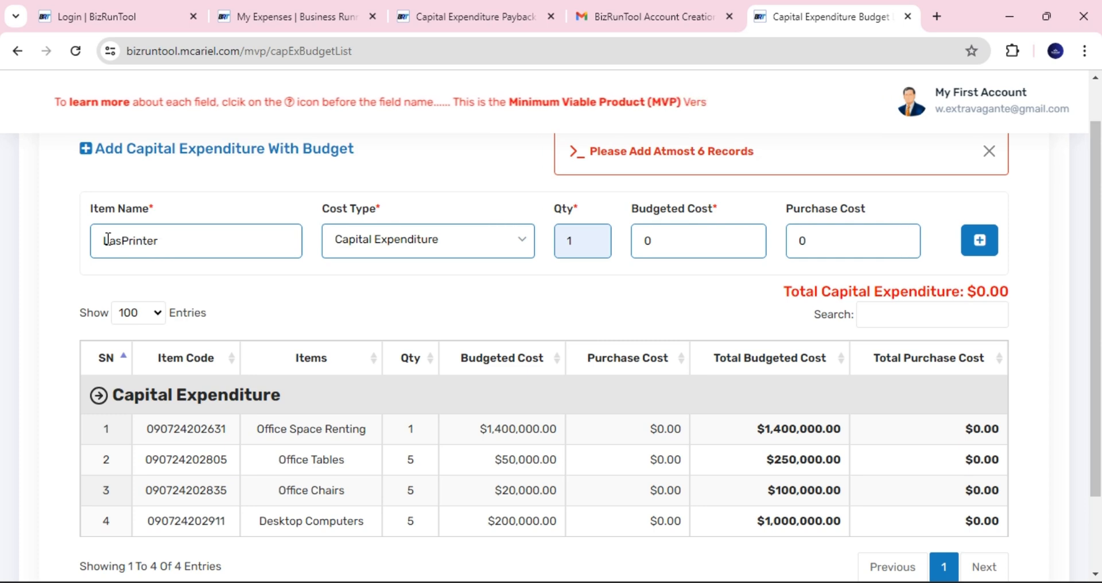
text(er)
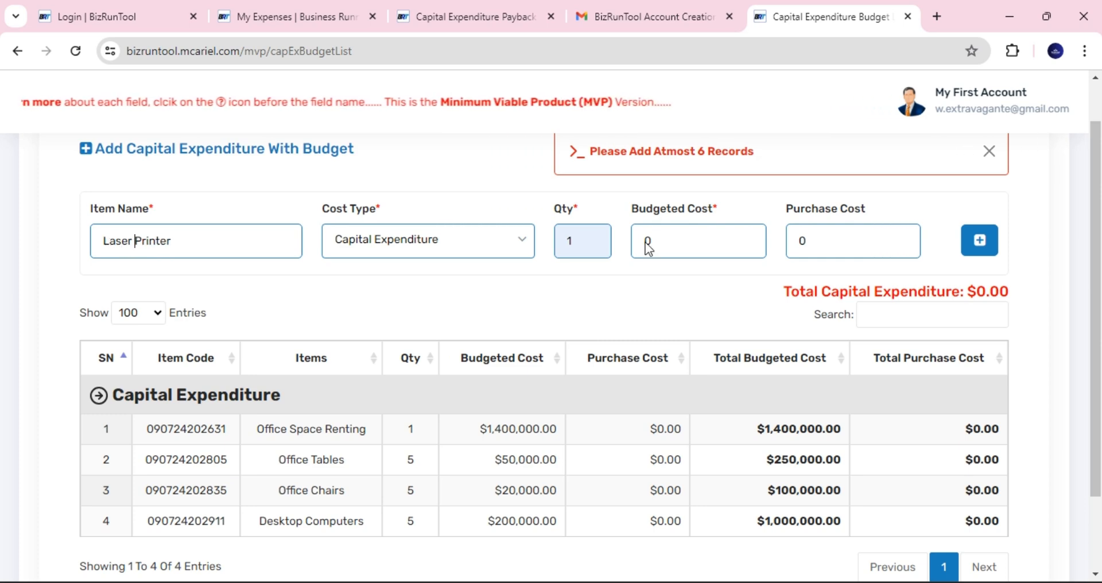
double_click(663, 243)
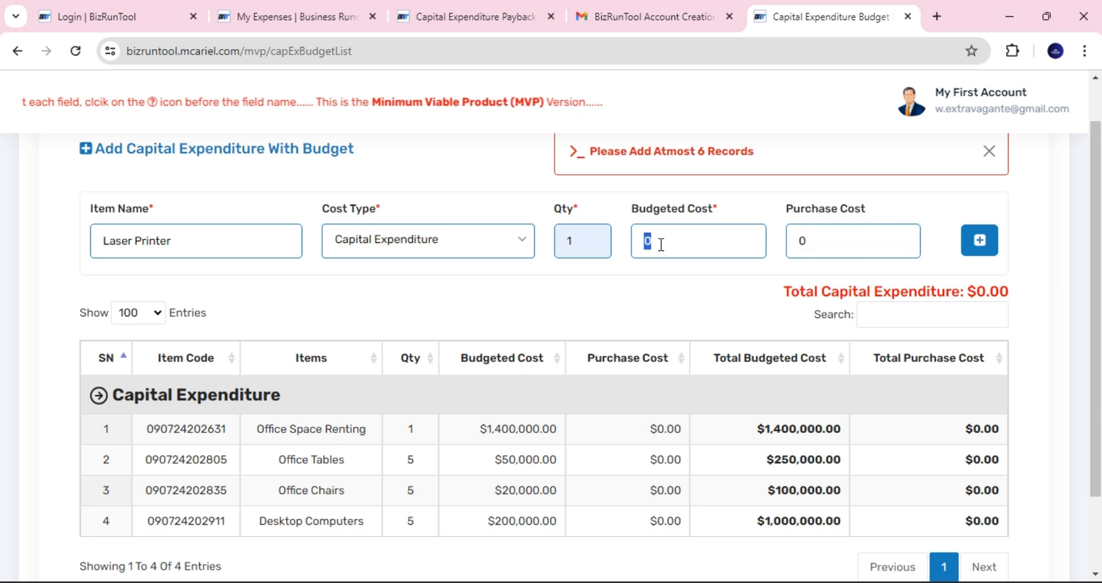
text(50,000)
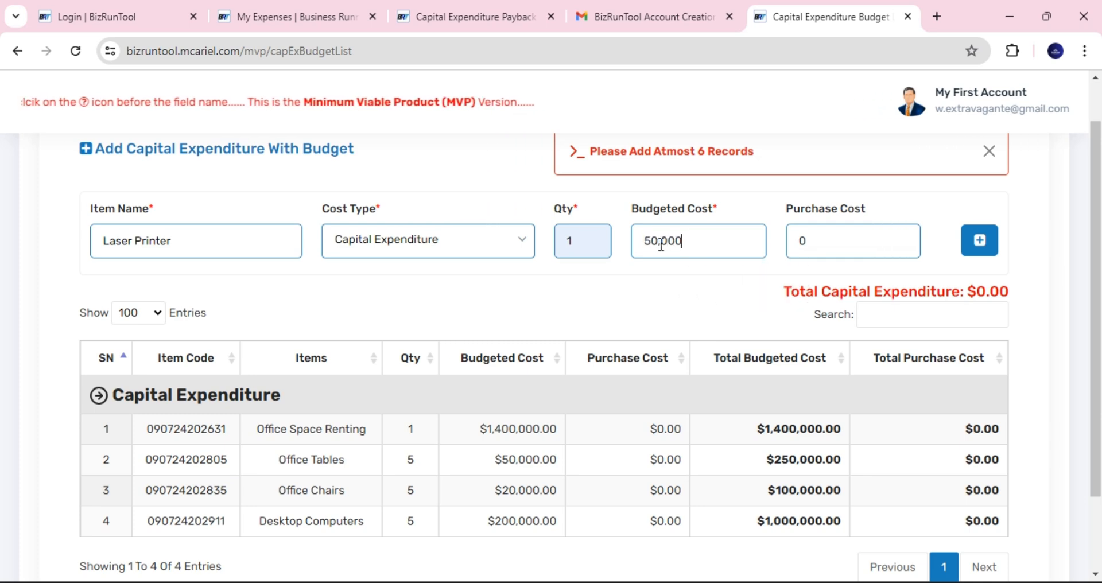
click(979, 247)
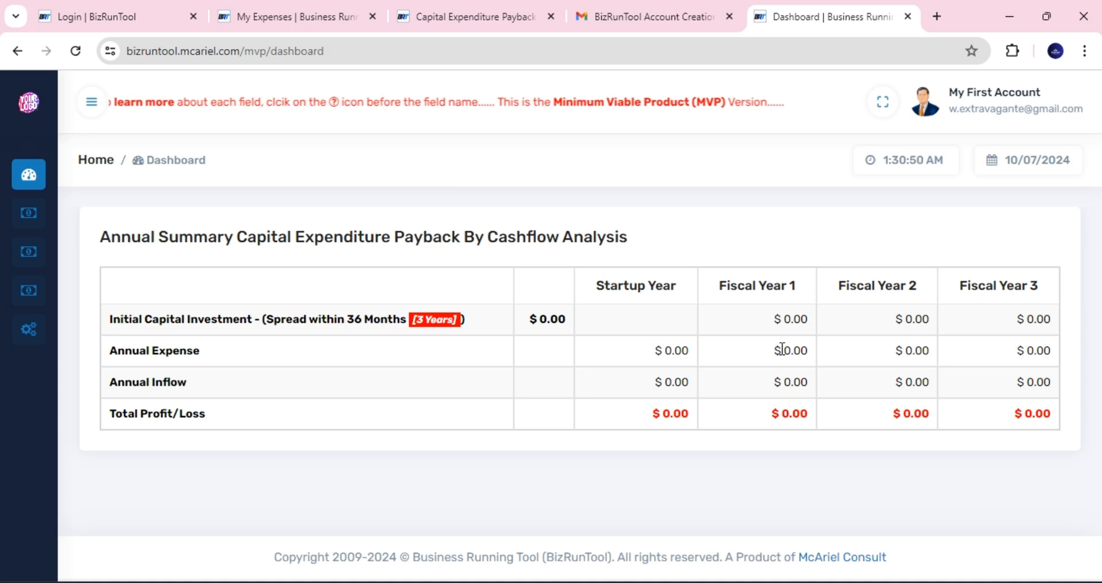
- Open the CapEx Budget List and scroll through the five budgeted items
mouse_move(3, 210)
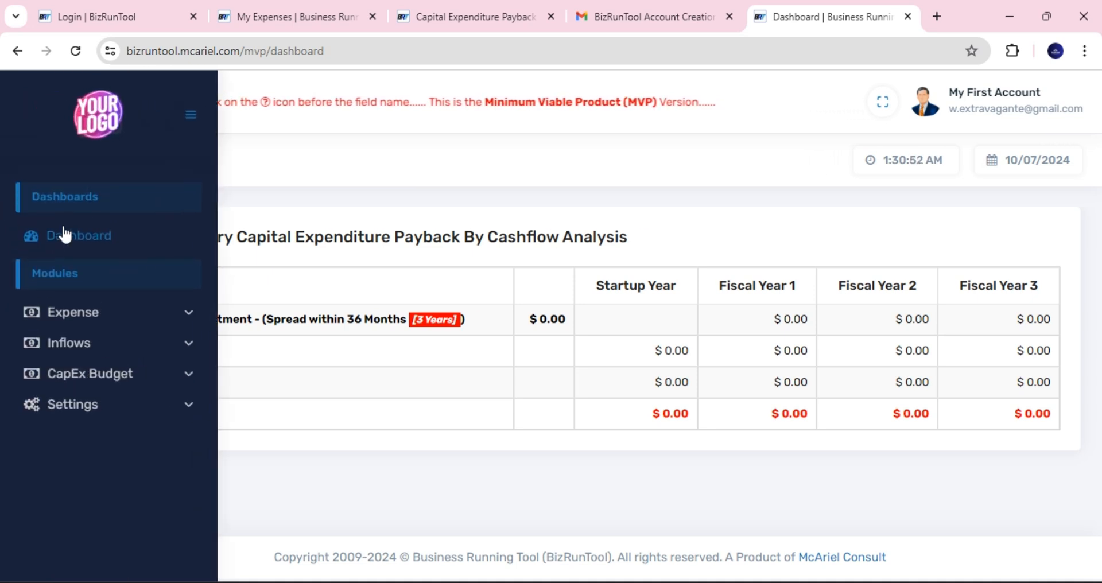
click(115, 378)
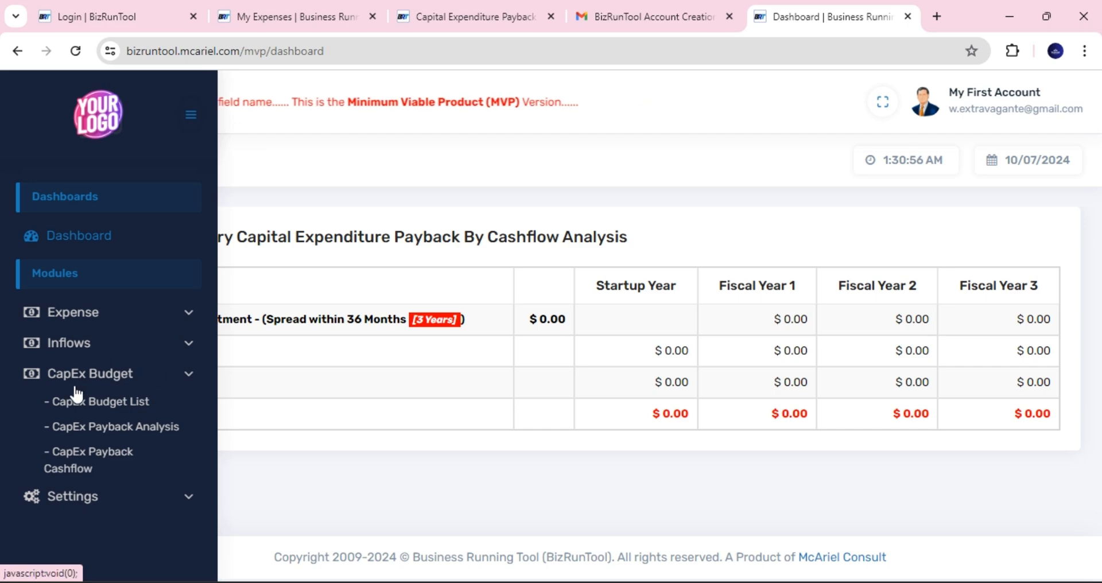
click(119, 401)
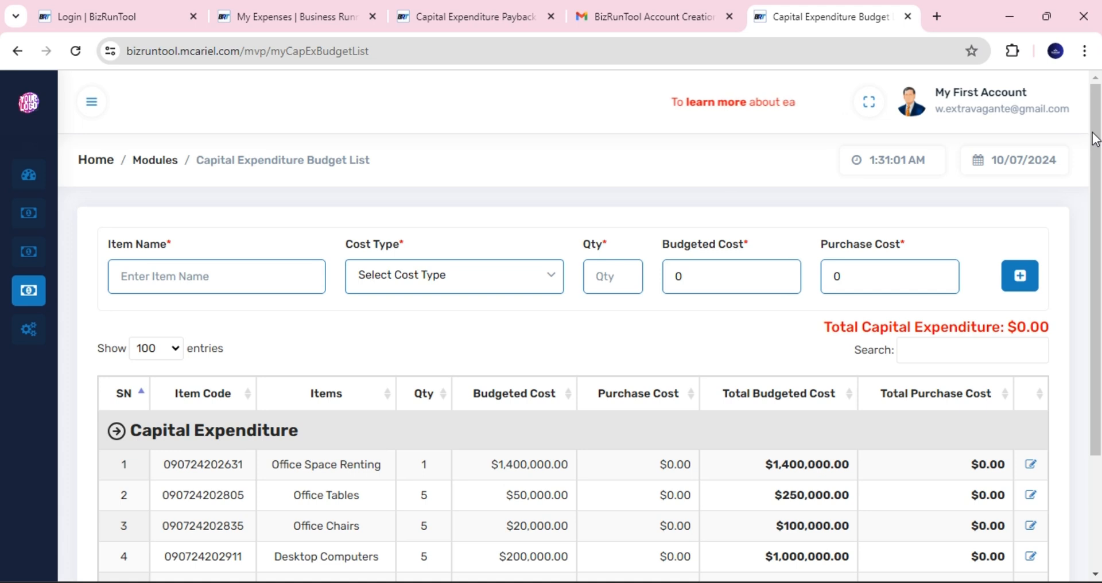
drag(1094, 132, 1097, 195)
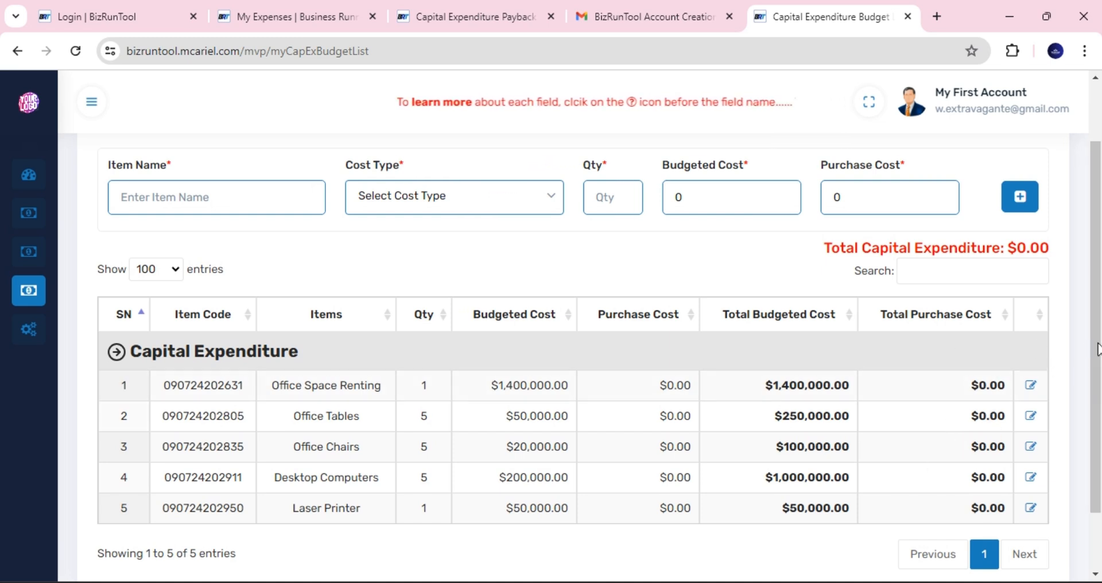
drag(1097, 349, 1094, 378)
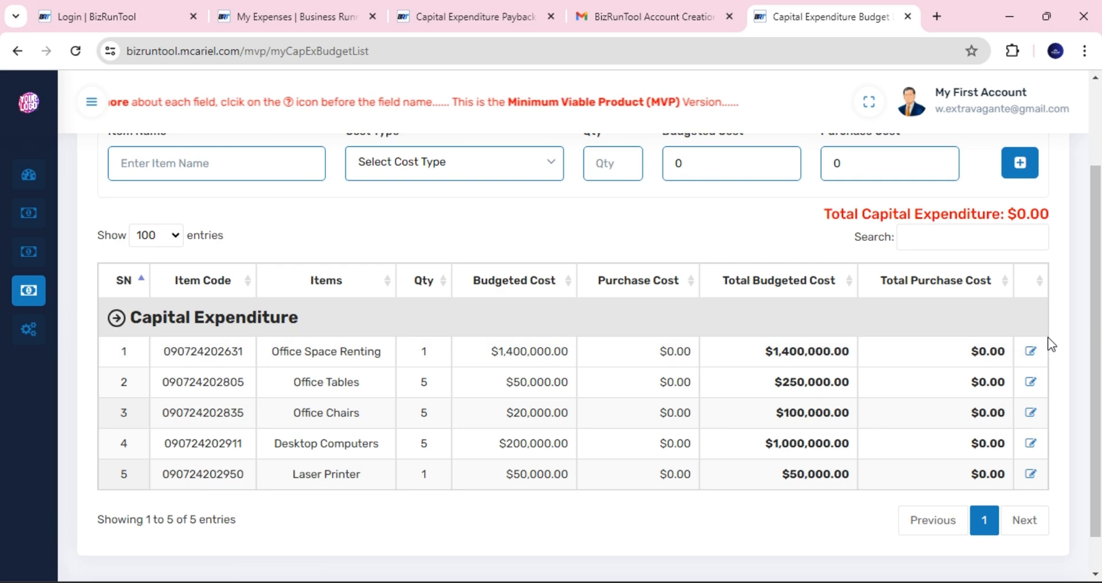
drag(1095, 352, 1094, 290)
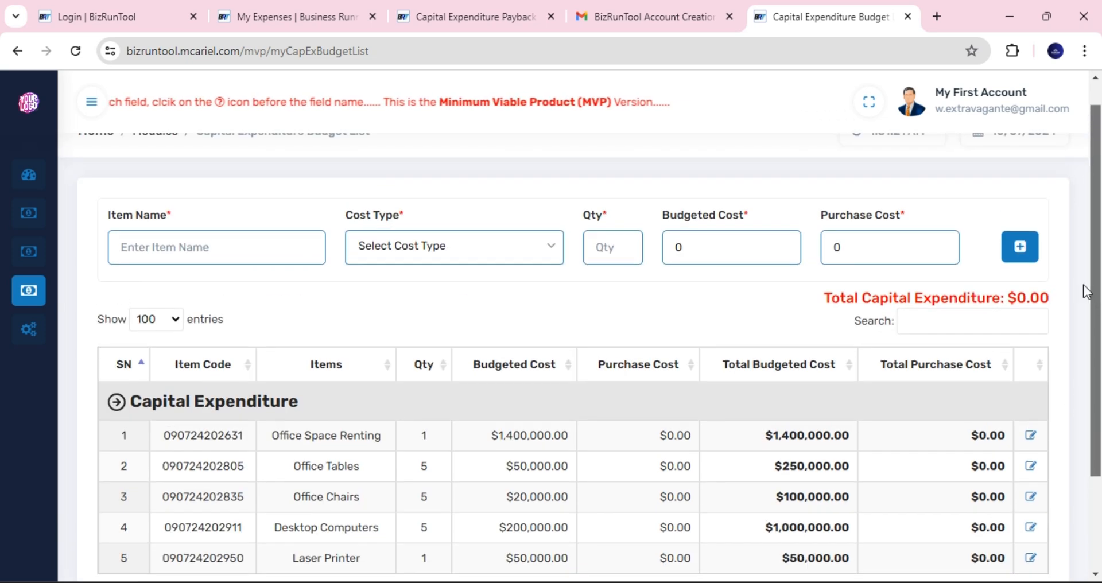
- Open the CapEx Payback Analysis report and scroll through it
mouse_move(42, 325)
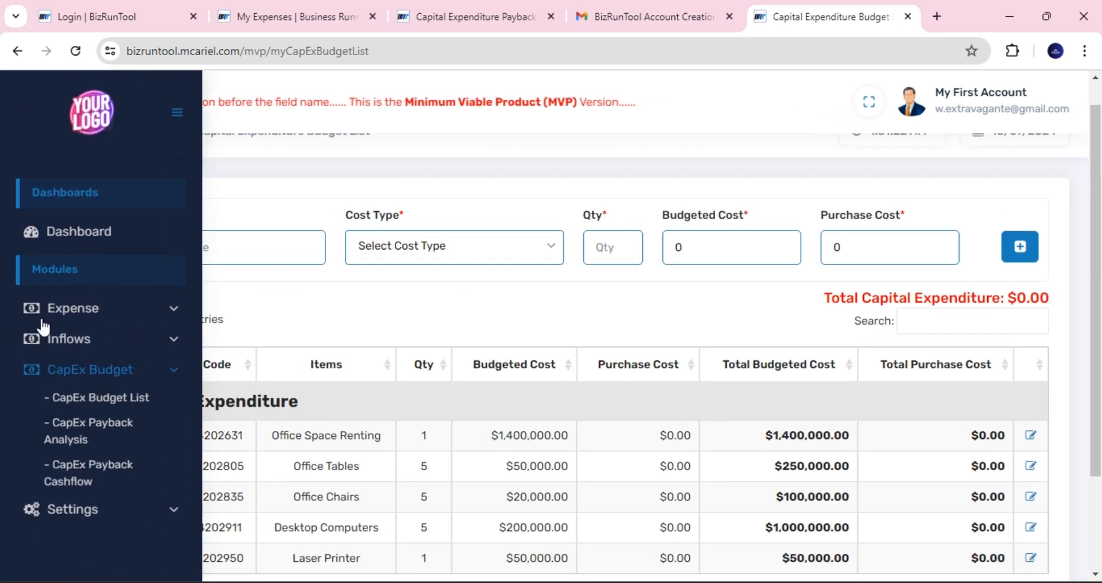
click(103, 426)
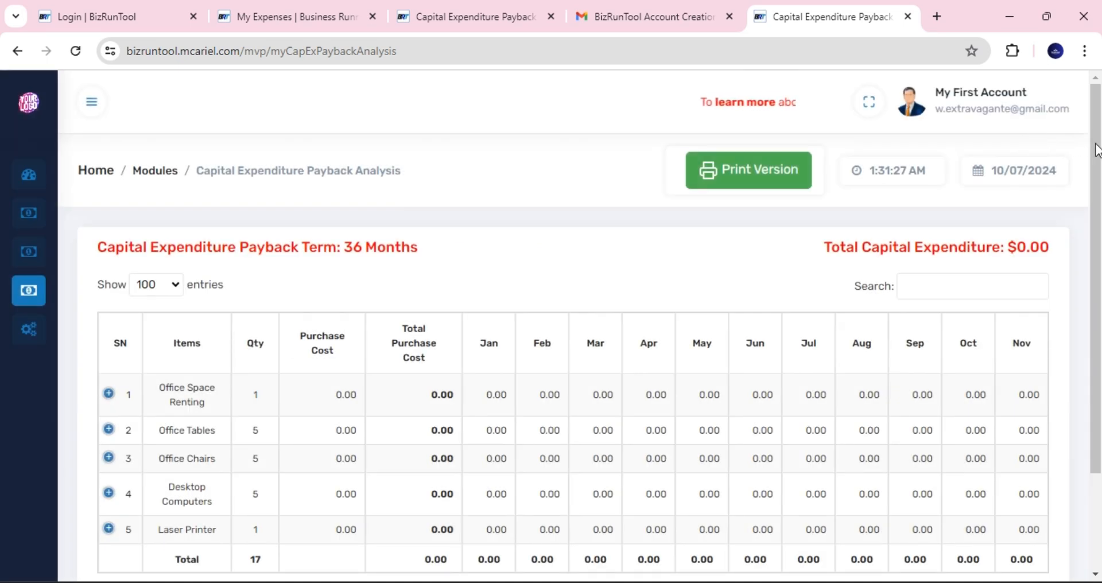
drag(1097, 150, 1098, 191)
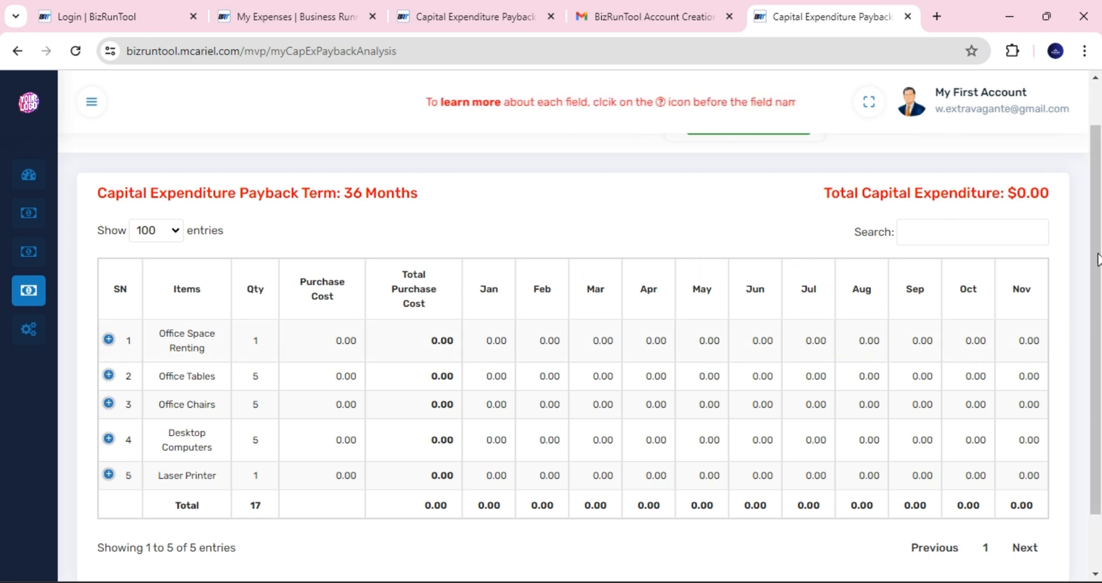
scroll(1098, 260, up, 1)
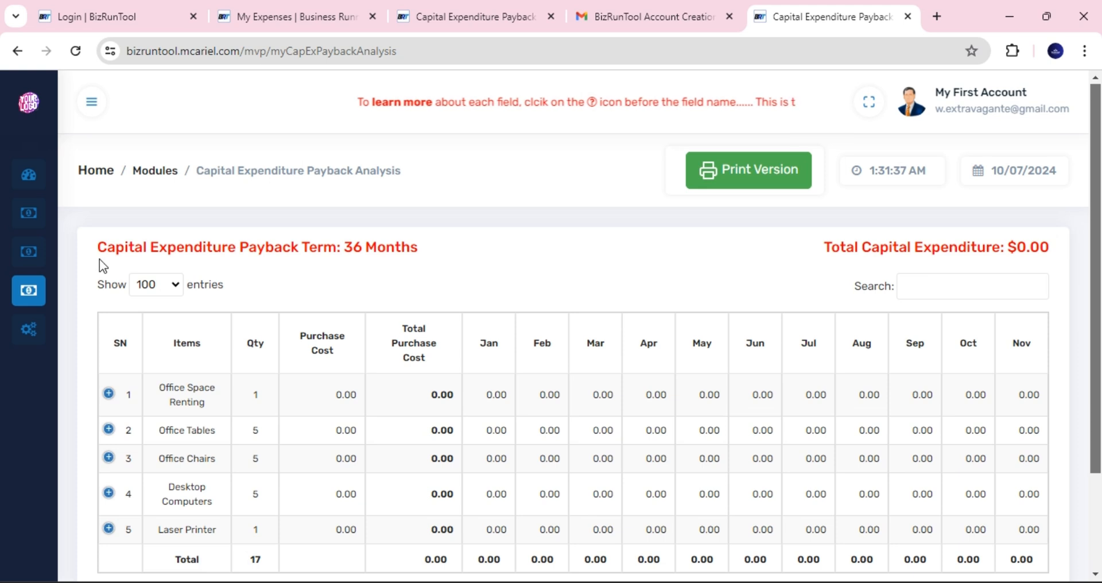
- Open the Expense List, which shows no expenses added yet
mouse_move(21, 252)
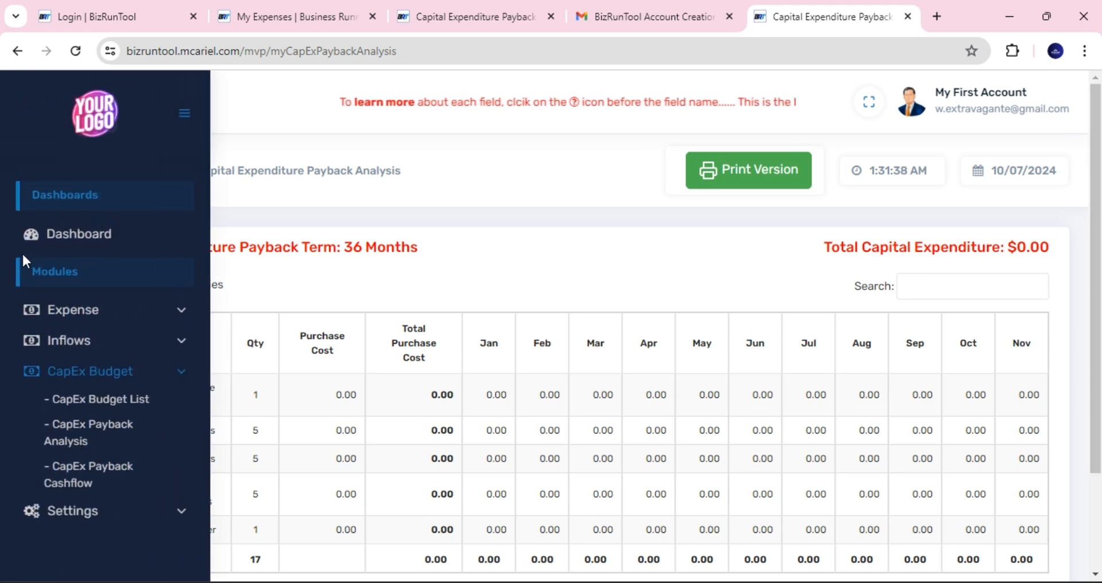
click(104, 320)
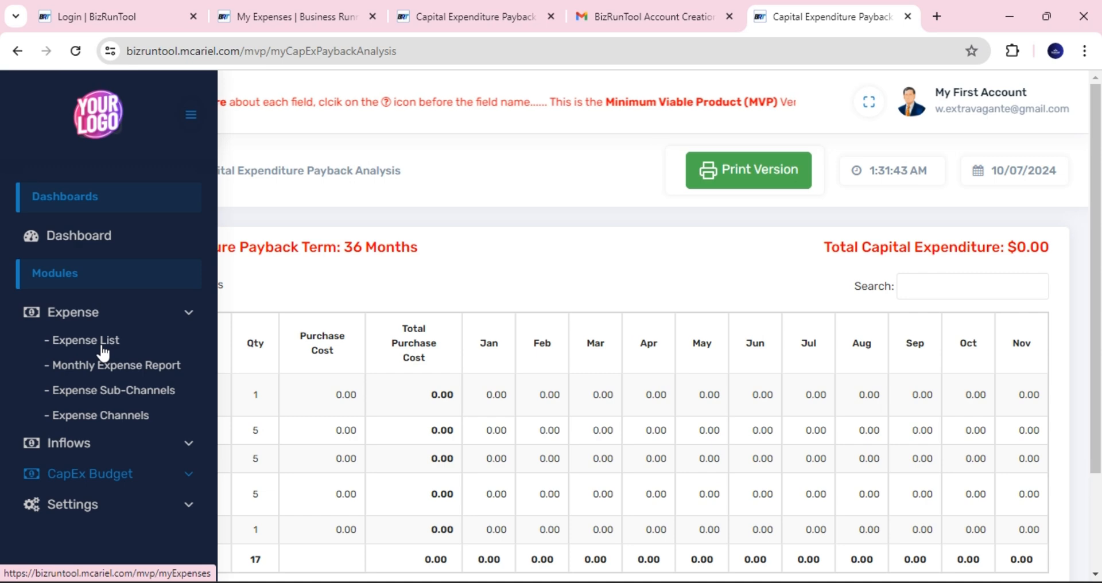
click(103, 346)
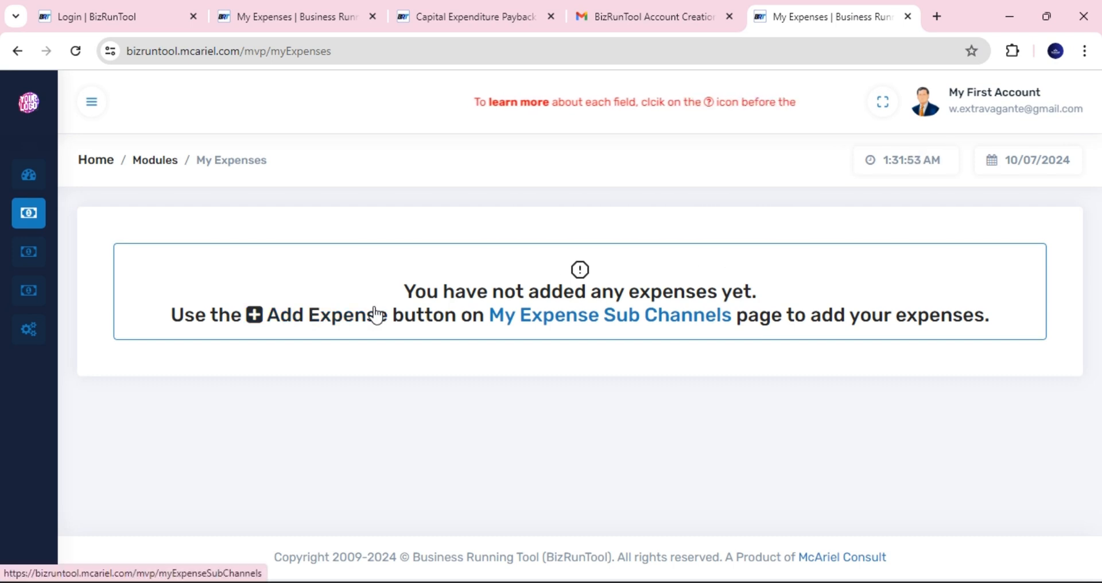
- Go to My Expense Sub Channels, then open the Expense Channels page listing Salaries
click(336, 325)
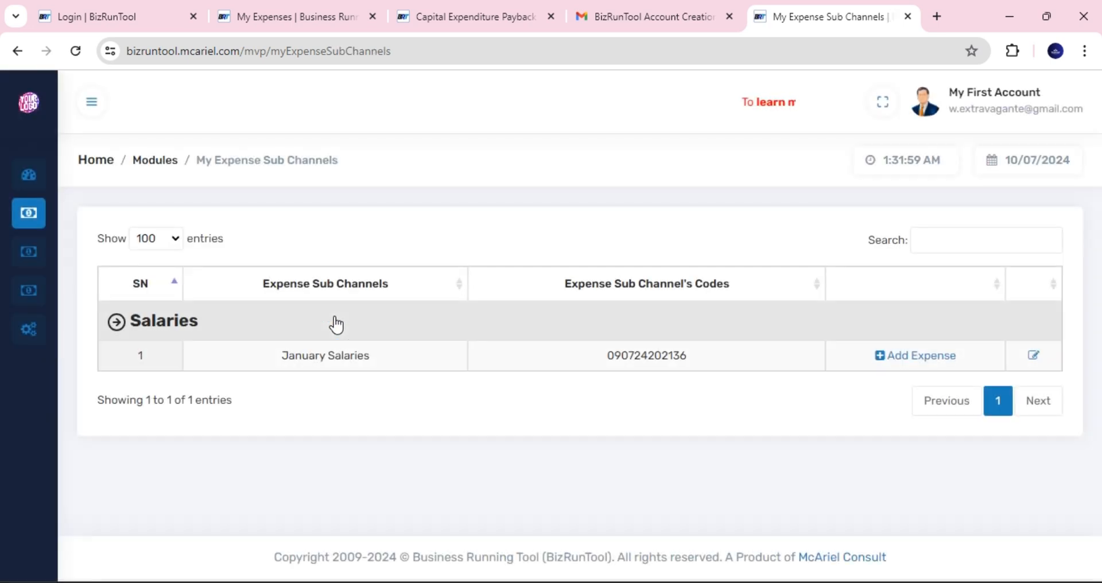
mouse_move(50, 197)
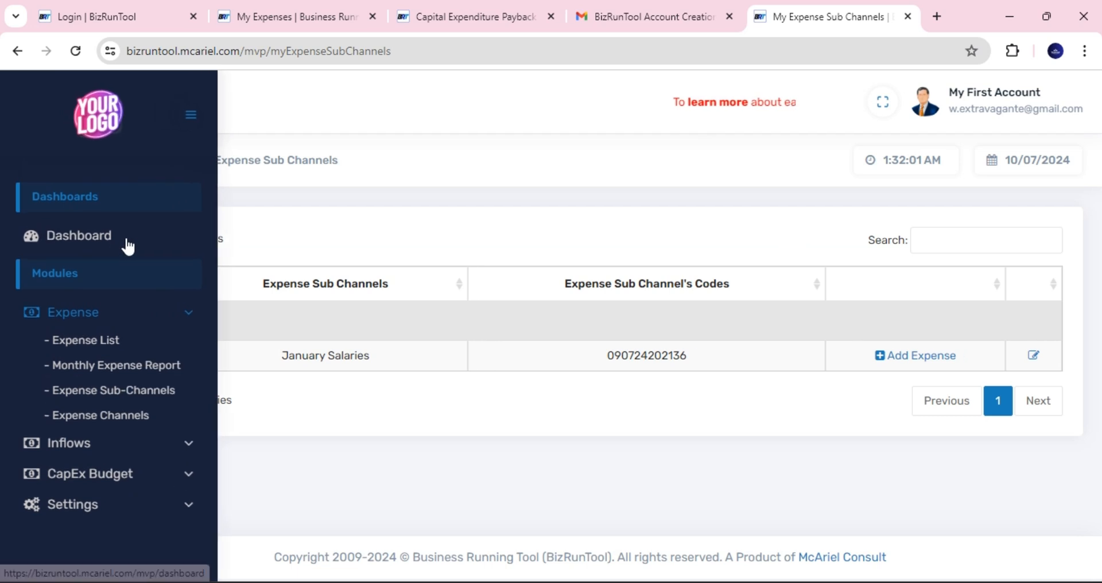
click(120, 418)
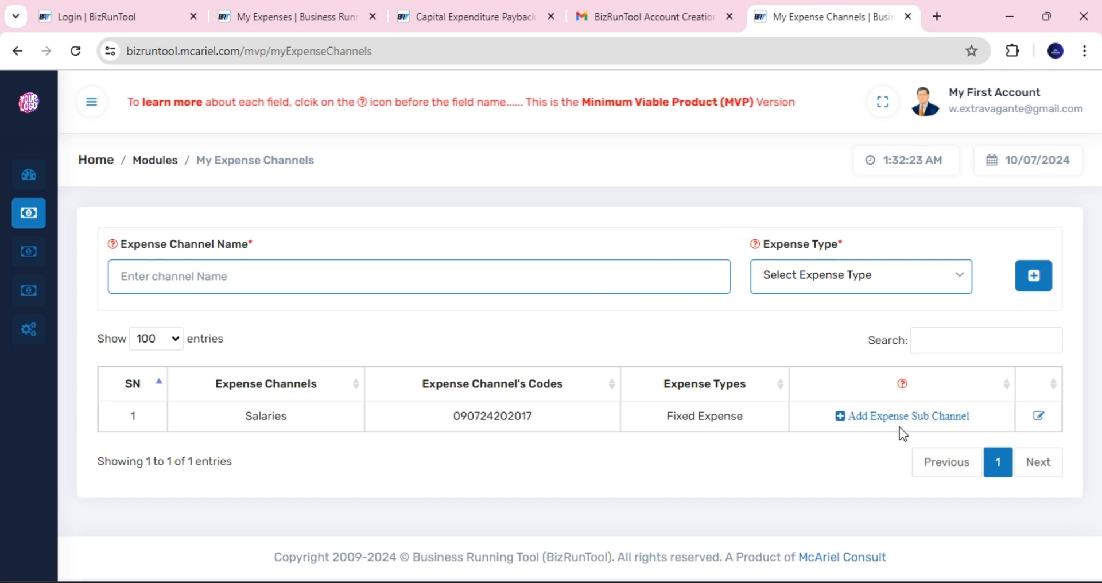
- Add February Salaries as a Salaries sub-channel and return to the sub-channel list
click(929, 423)
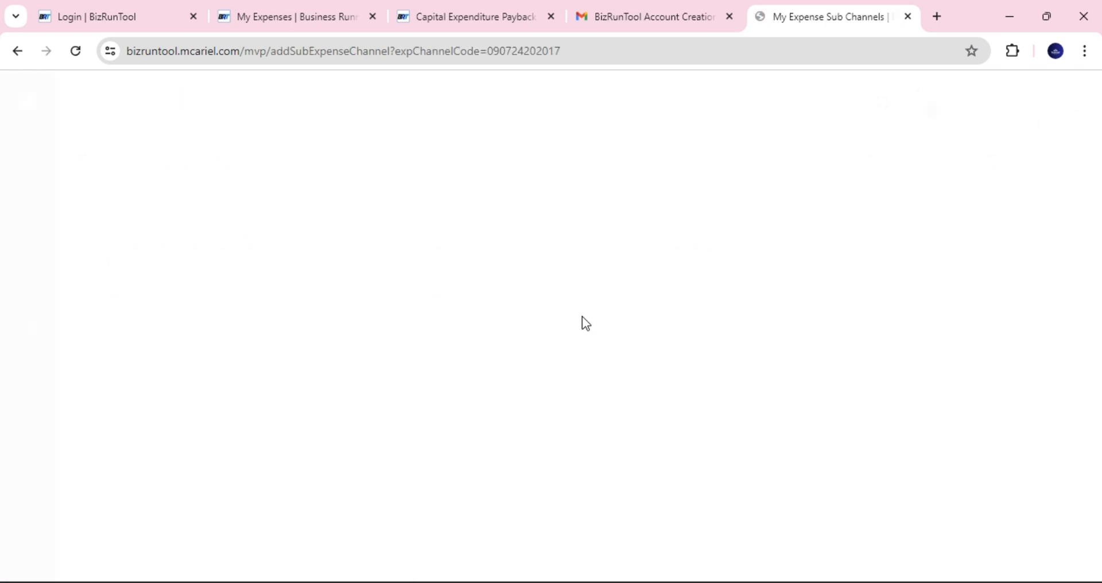
click(199, 280)
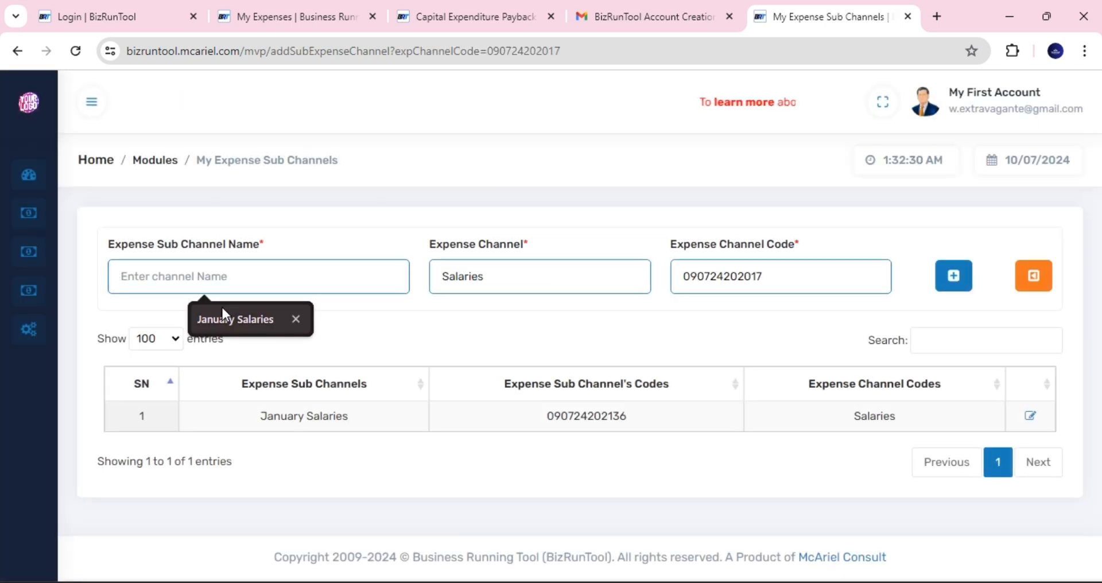
click(222, 310)
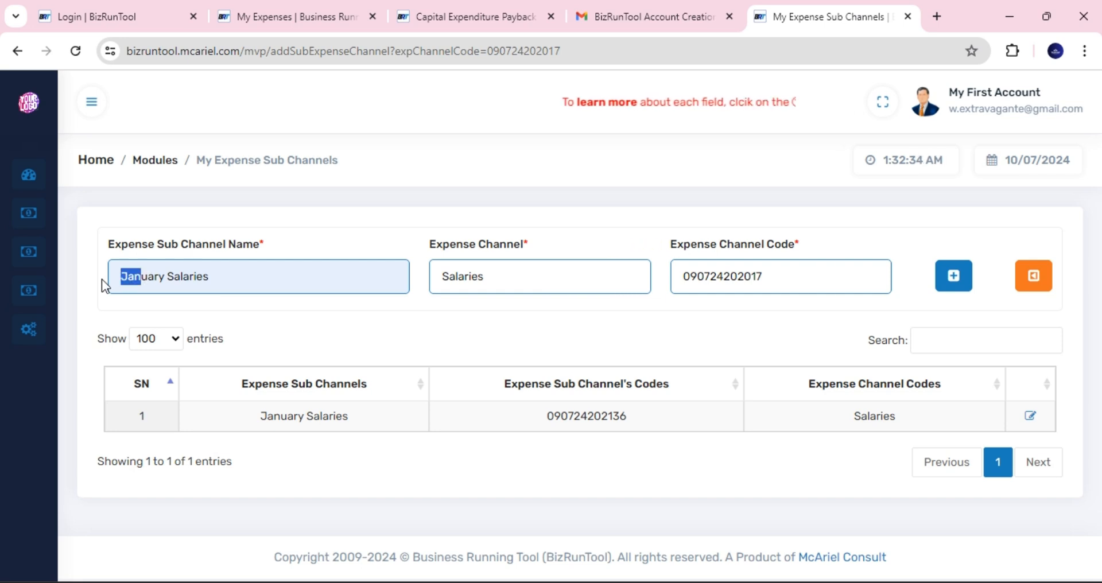
text(Febr)
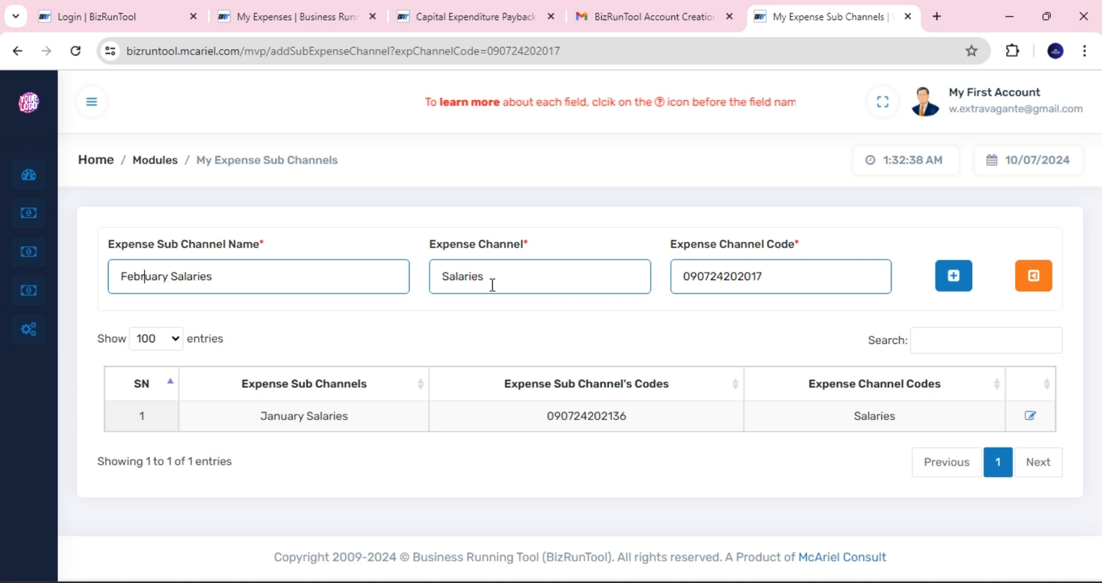
click(955, 278)
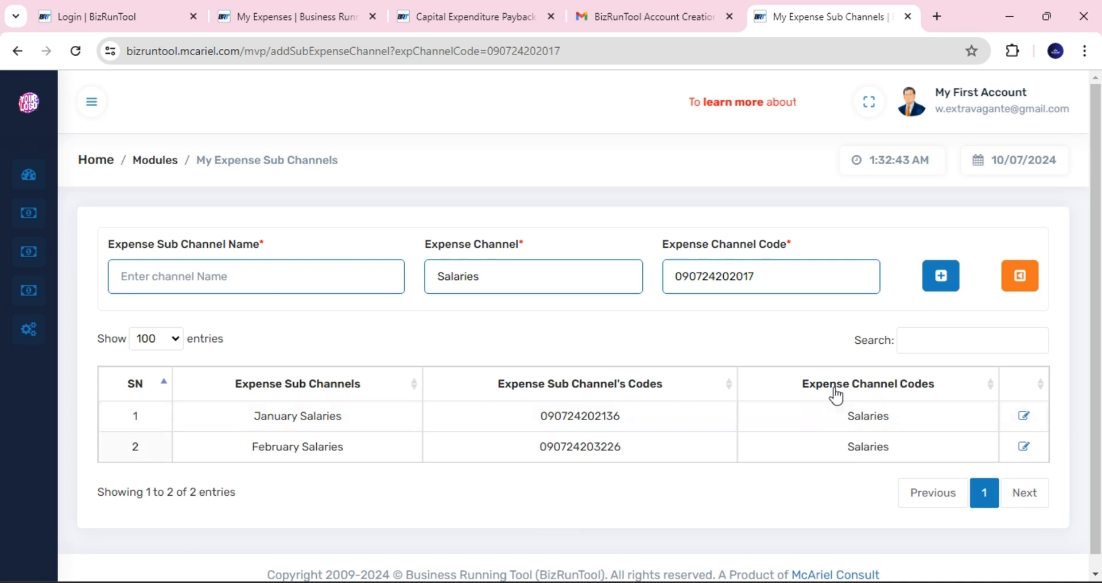
click(1017, 281)
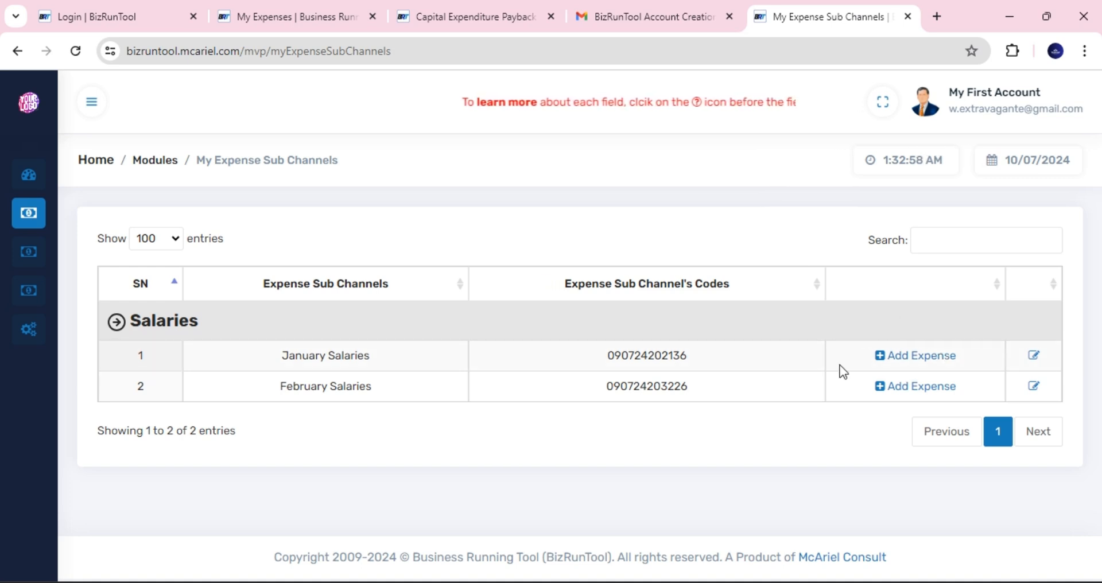
- Add a $400,000 'Payment of January salaries to staff' expense dated 12 July 2024 under January Salaries
click(936, 361)
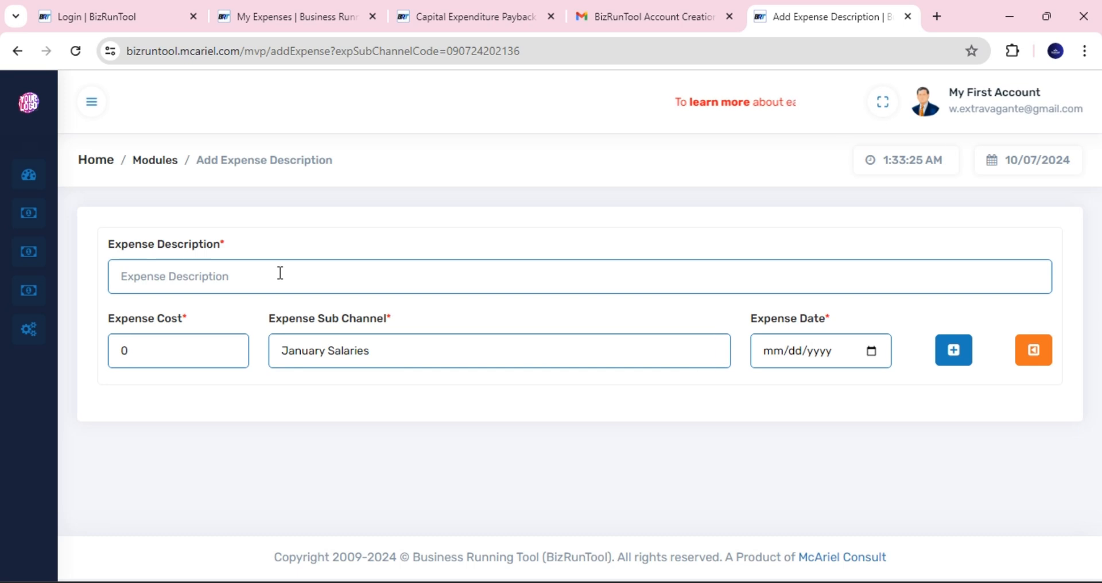
text(Pay)
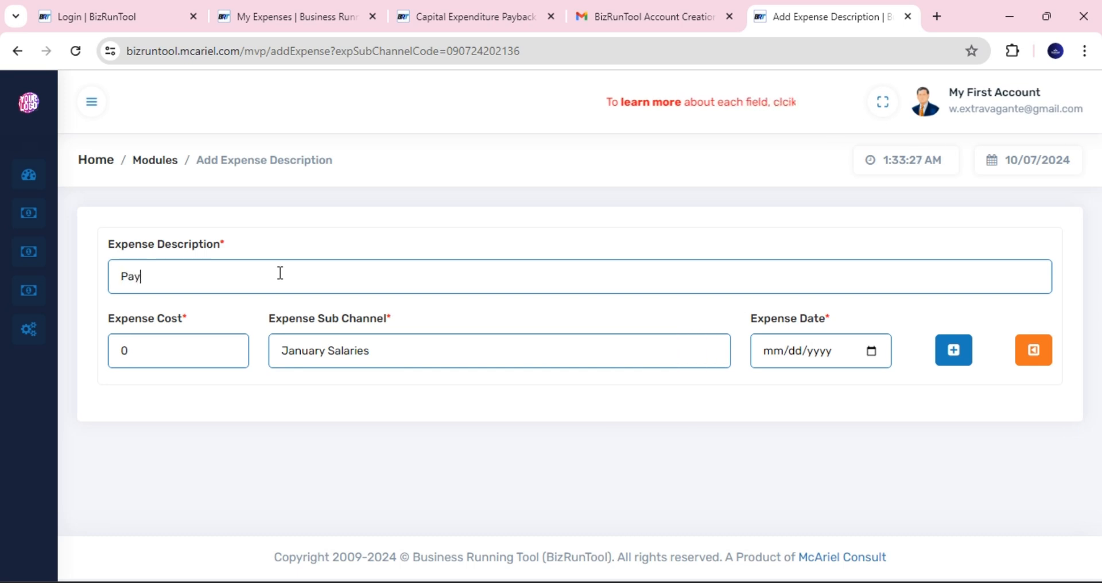
text(ment of )
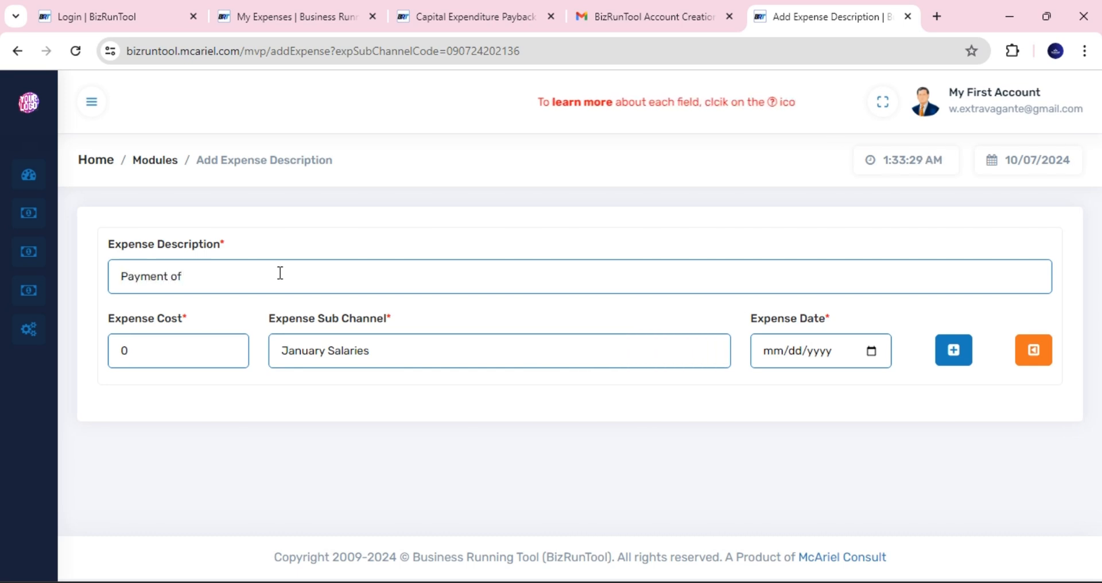
text(January salaries to staff)
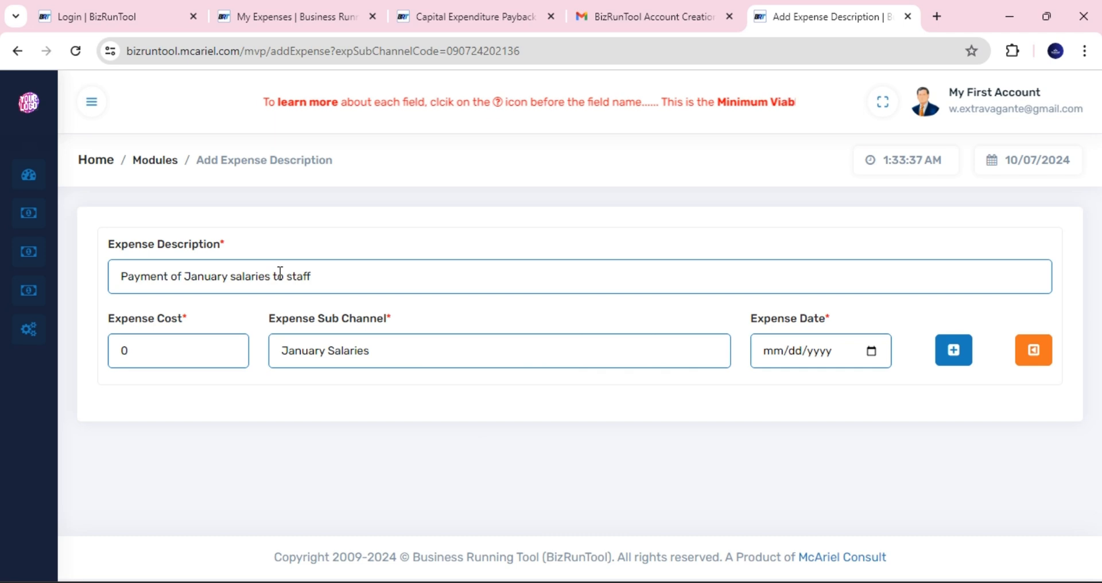
click(120, 345)
text(400,000)
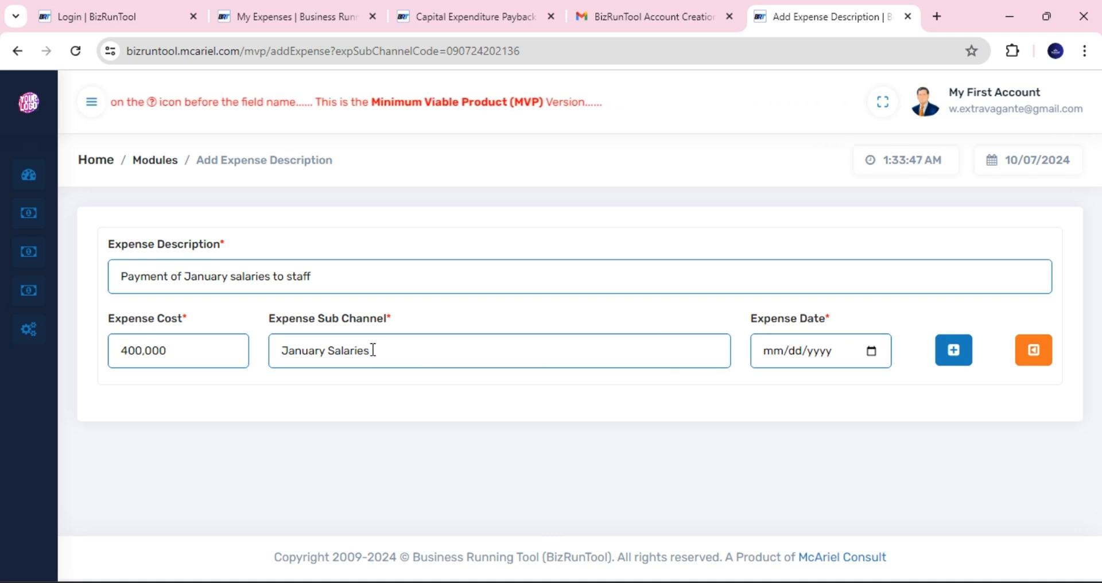
click(872, 352)
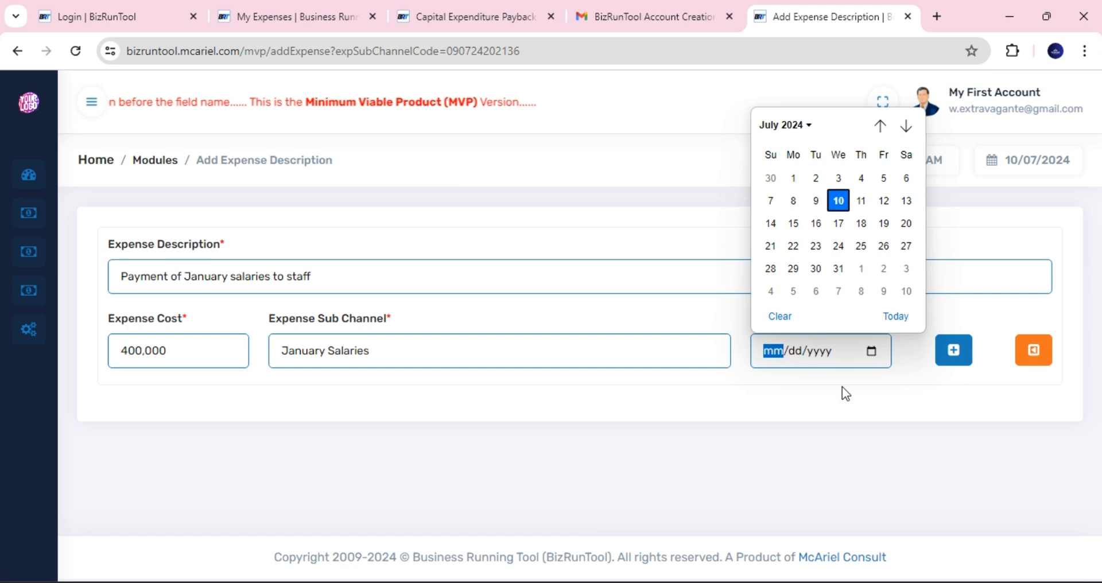
click(884, 201)
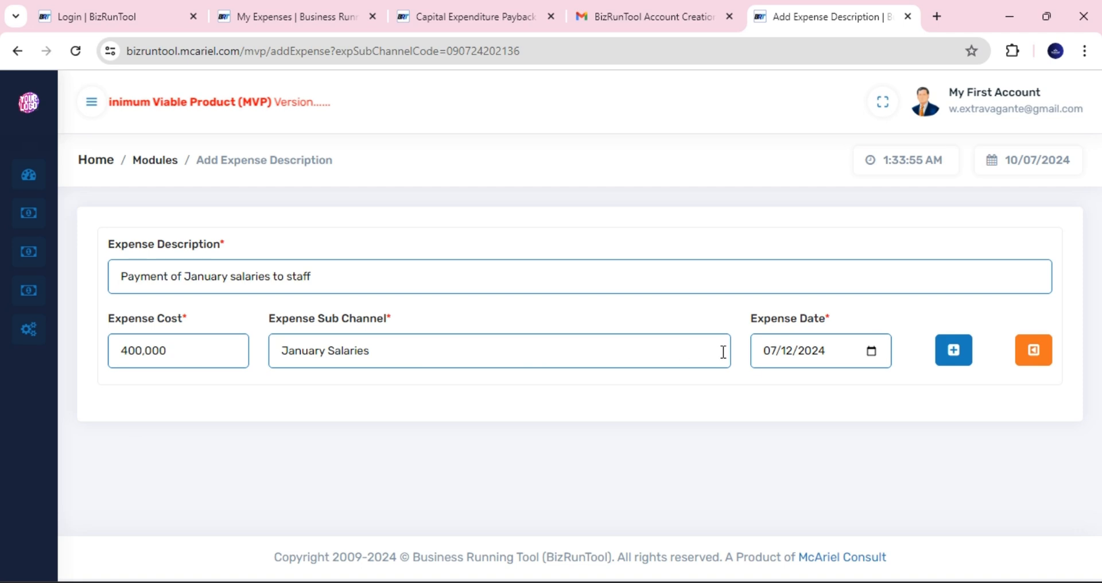
click(954, 352)
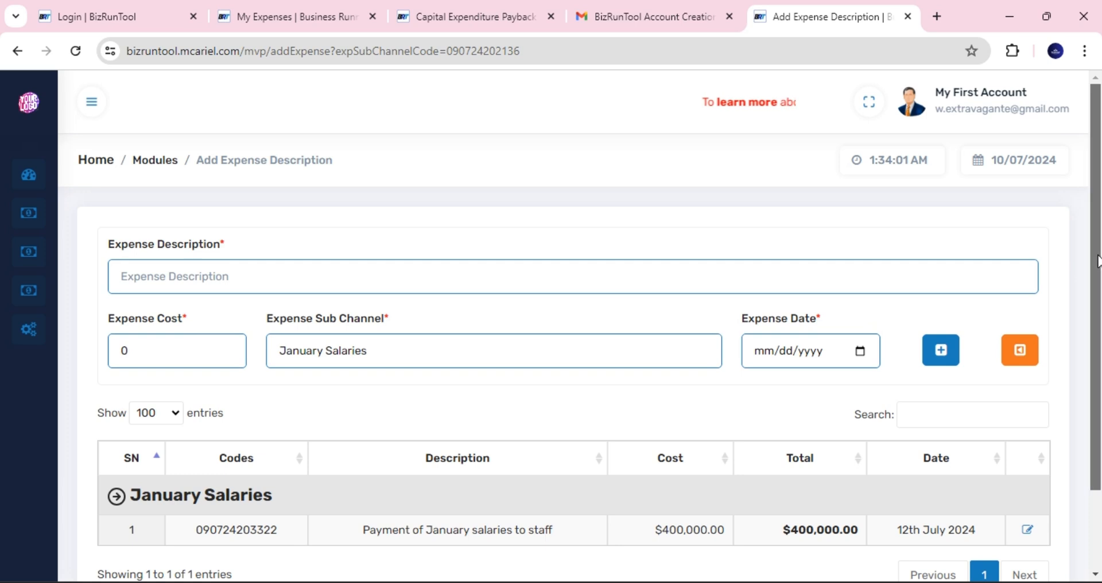
- Return to the My Expenses list showing the new salaries expense
drag(1097, 261, 1097, 315)
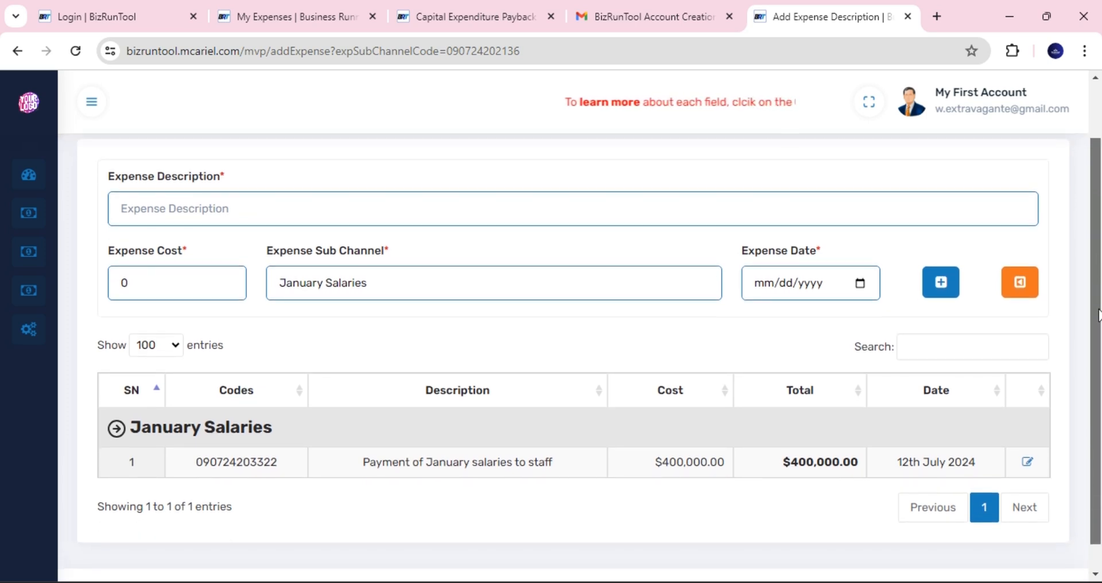
scroll(1097, 314, up, 1)
click(1020, 351)
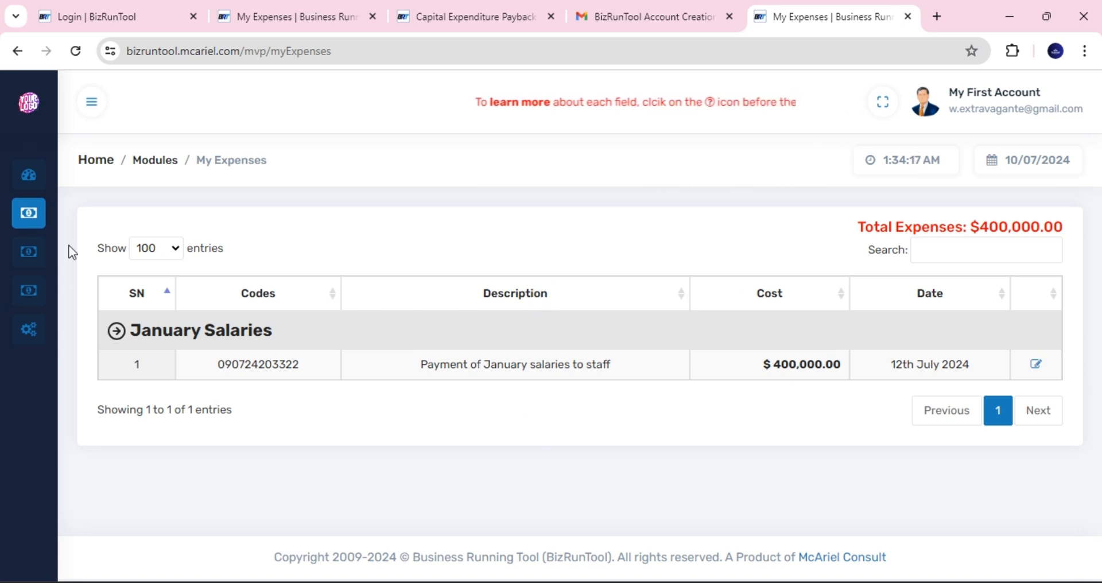
- Reload the expenses list, then open the My Inflows page
mouse_move(33, 244)
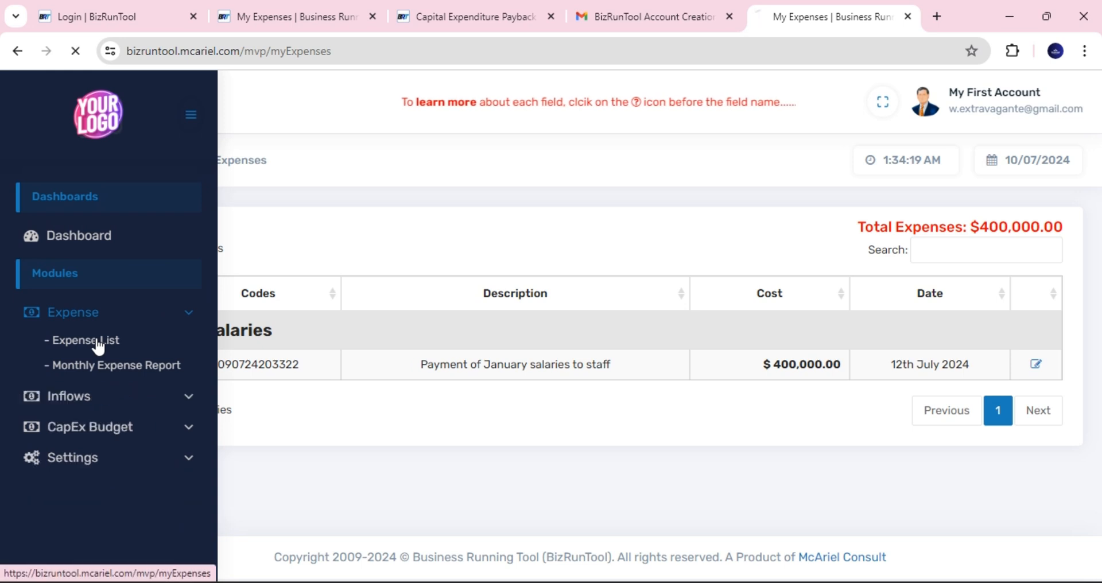
click(96, 342)
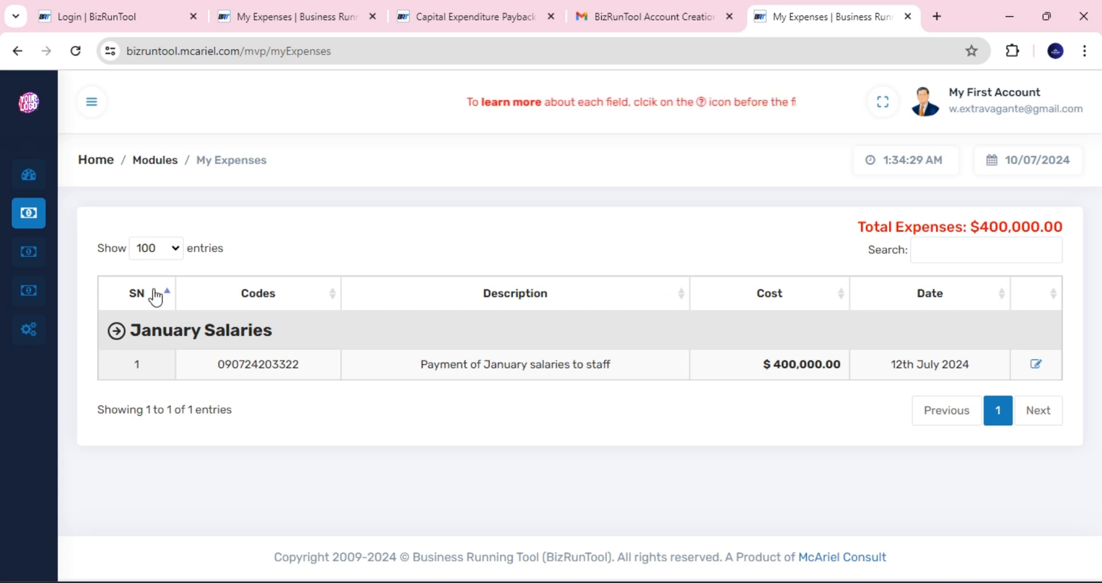
mouse_move(40, 315)
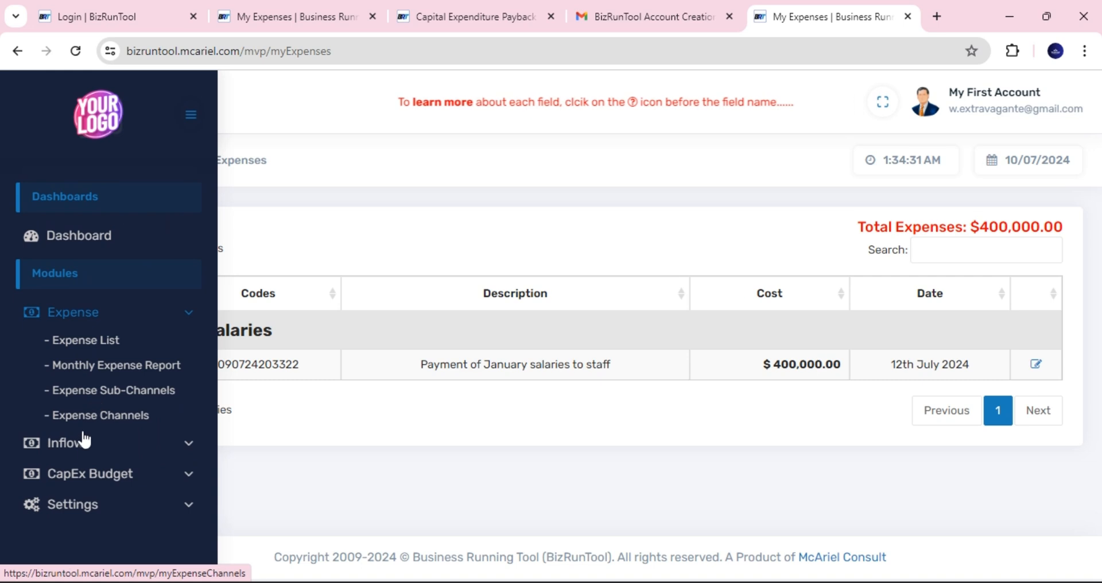
click(83, 444)
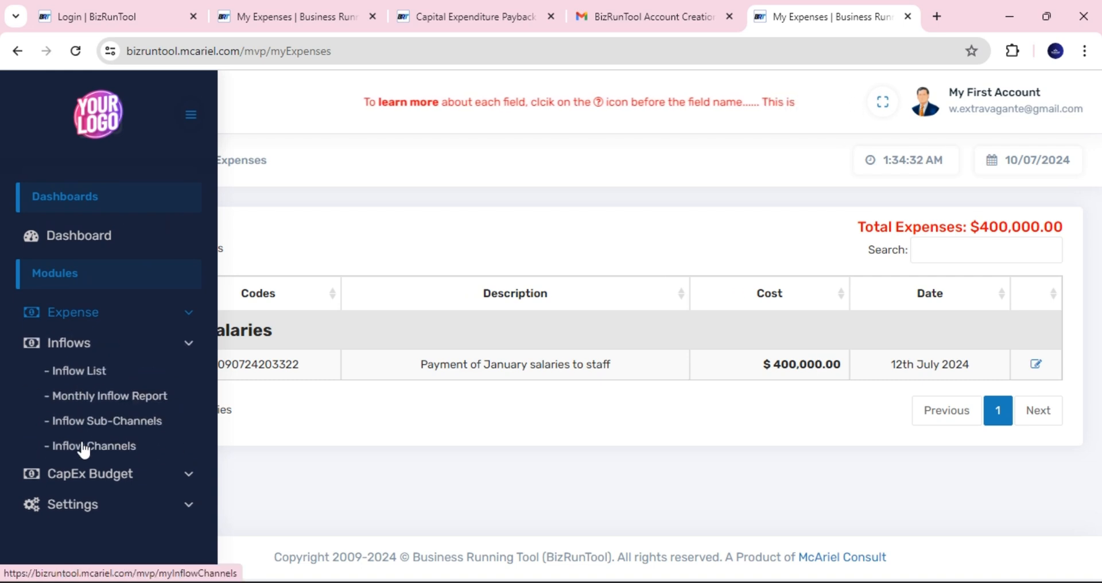
click(87, 373)
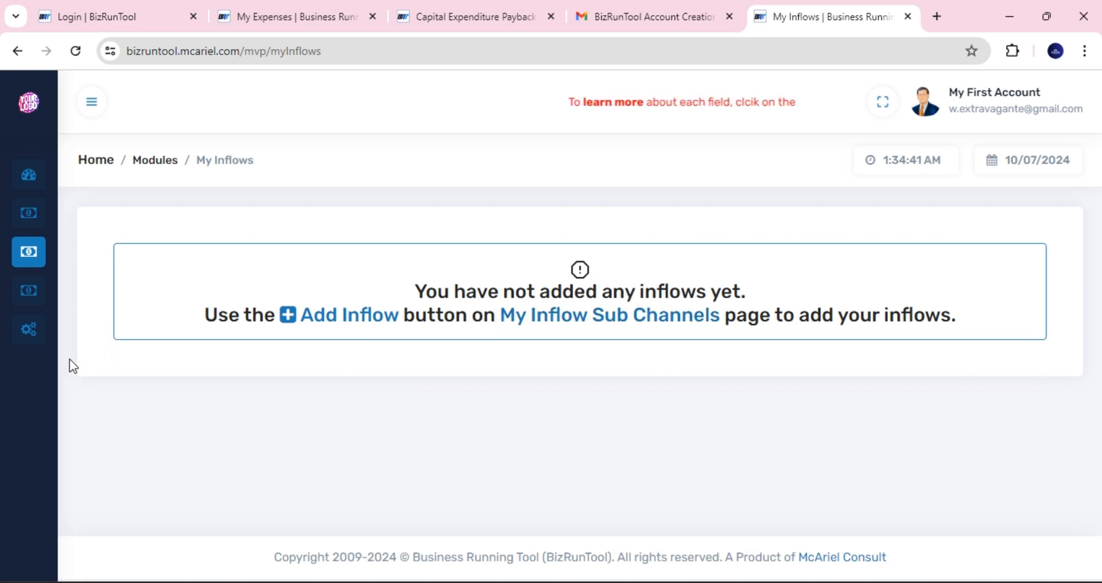
- View the Monthly Inflow Report, then go to the Inflow Channels page listing Computer Sales
mouse_move(27, 356)
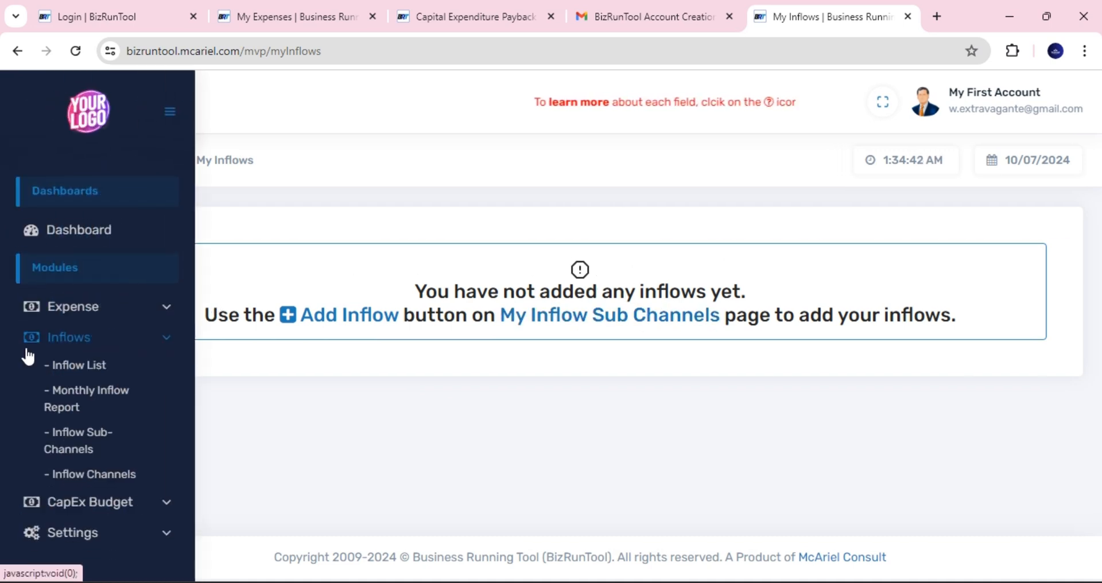
click(109, 397)
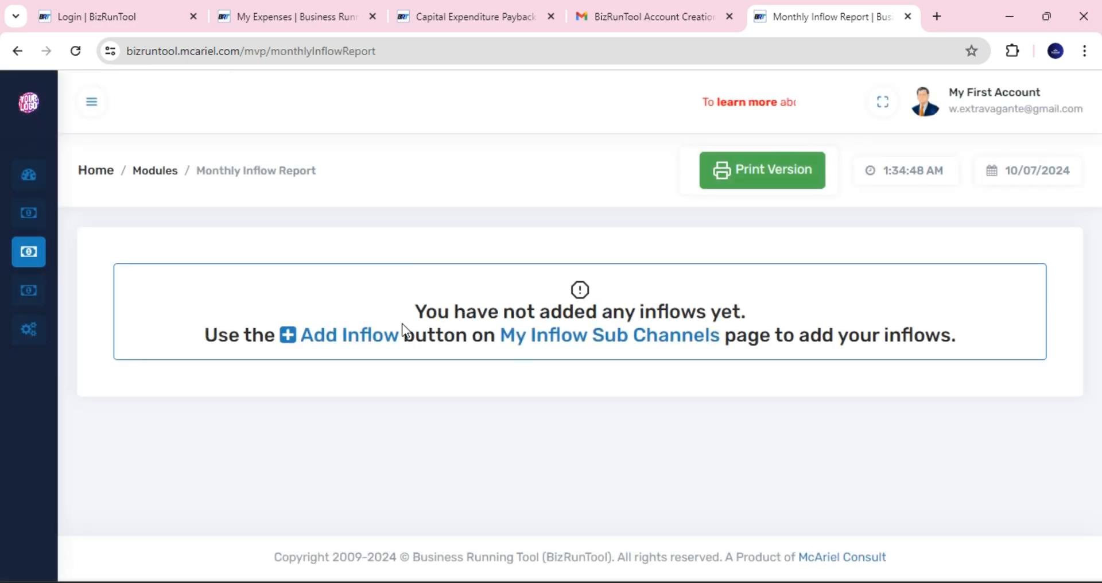
mouse_move(9, 302)
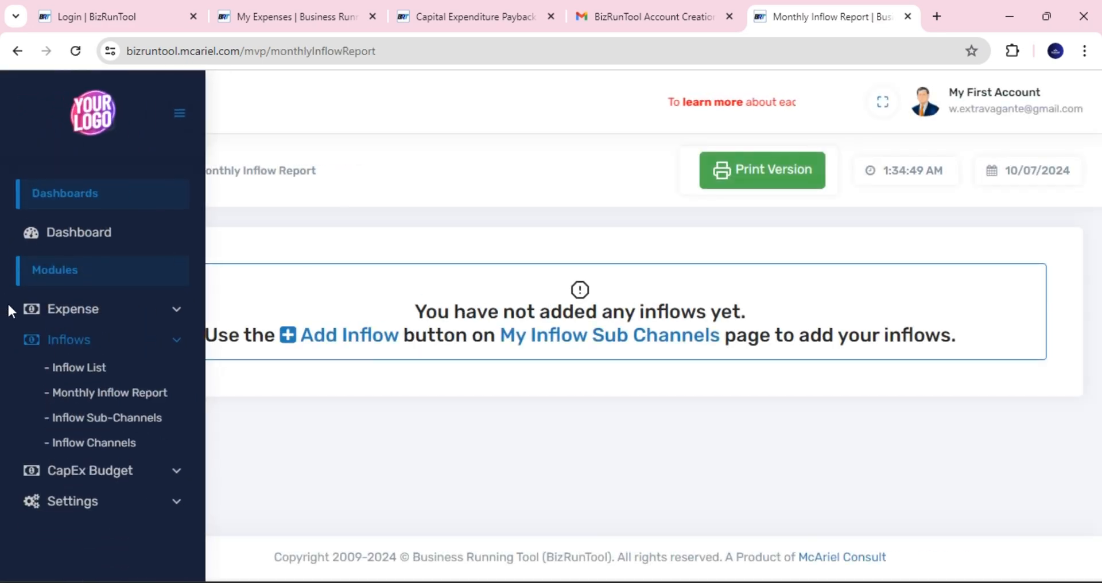
click(104, 451)
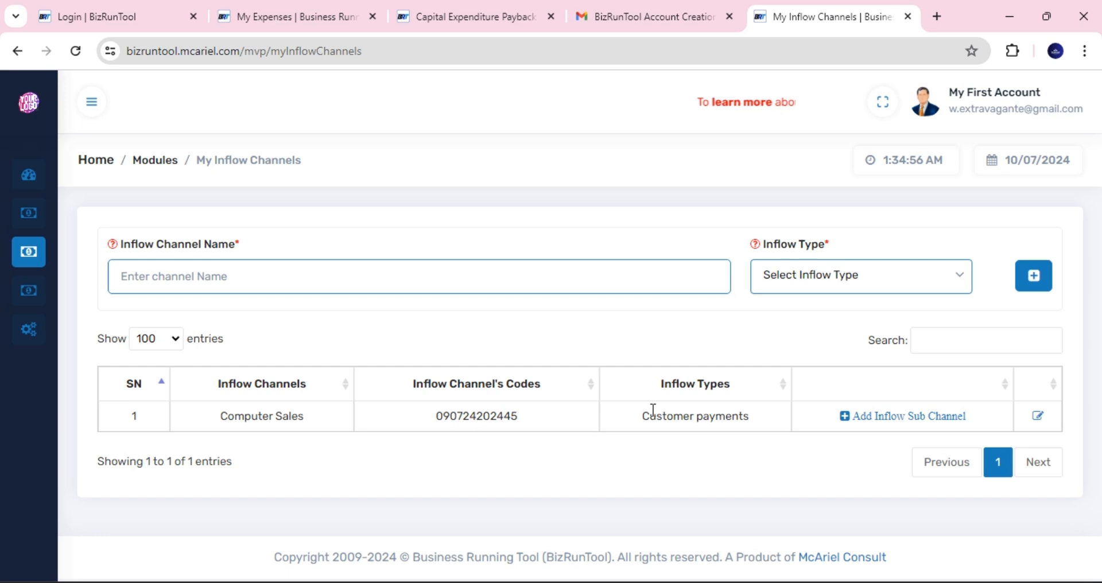
mouse_move(29, 327)
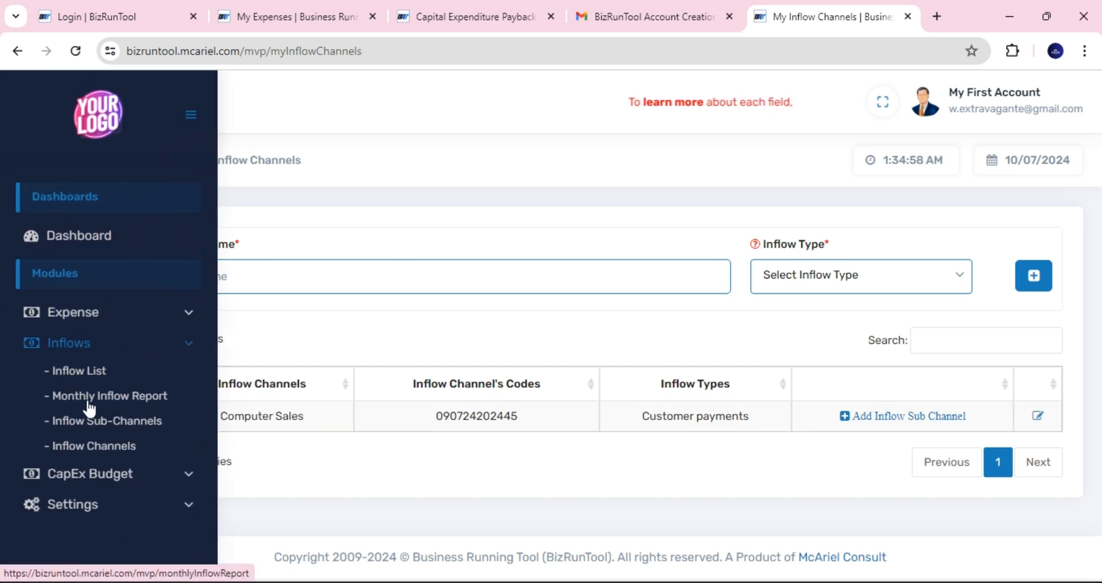
click(106, 424)
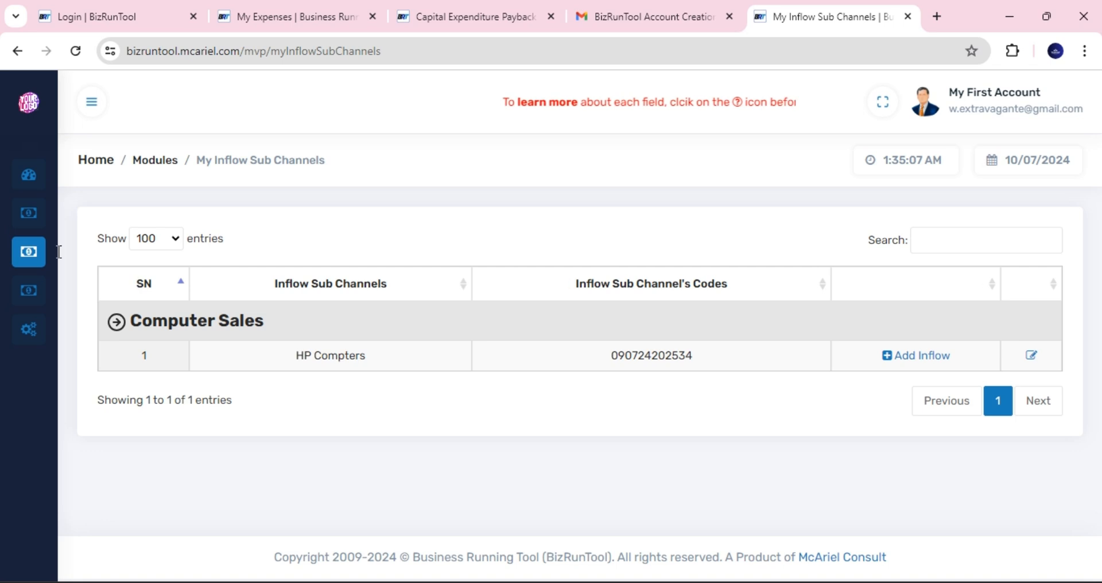
mouse_move(67, 345)
click(103, 448)
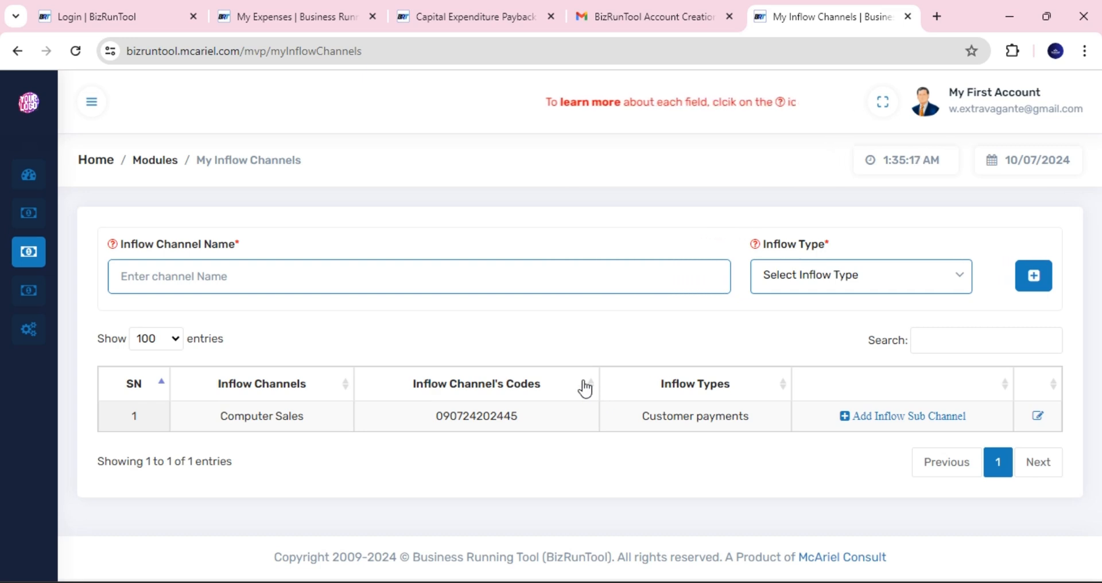
- Create a 'Dell Compters' sub-channel under Computer Sales and return to the sub-channels list
click(915, 418)
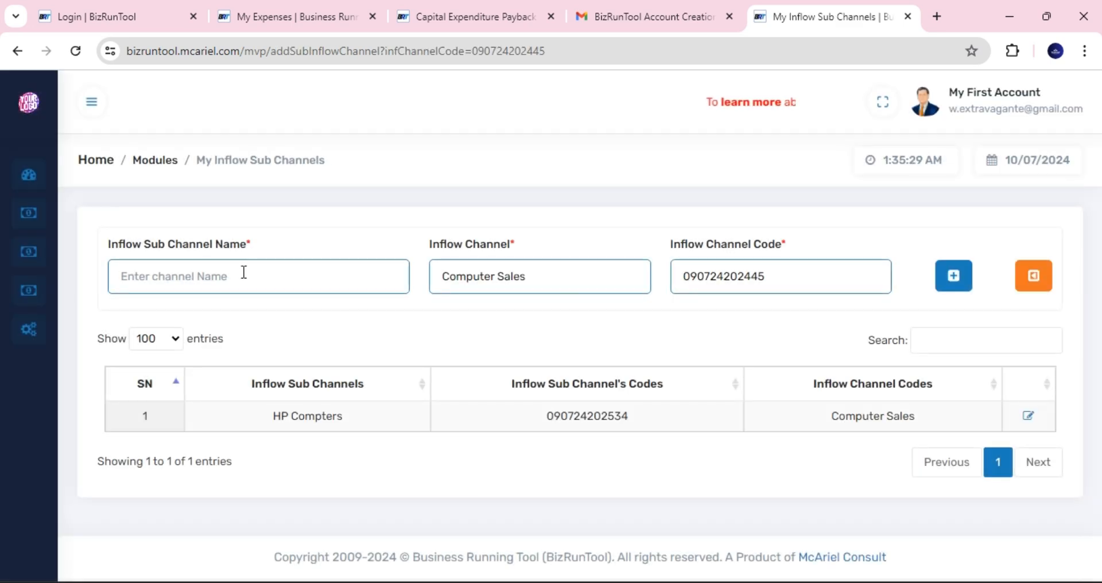
click(244, 273)
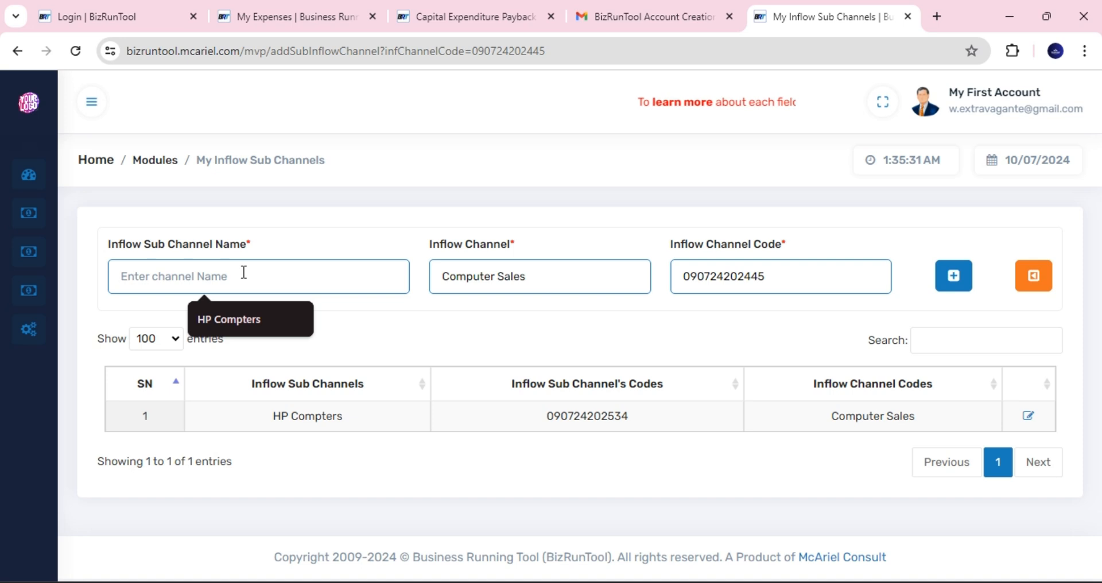
click(225, 316)
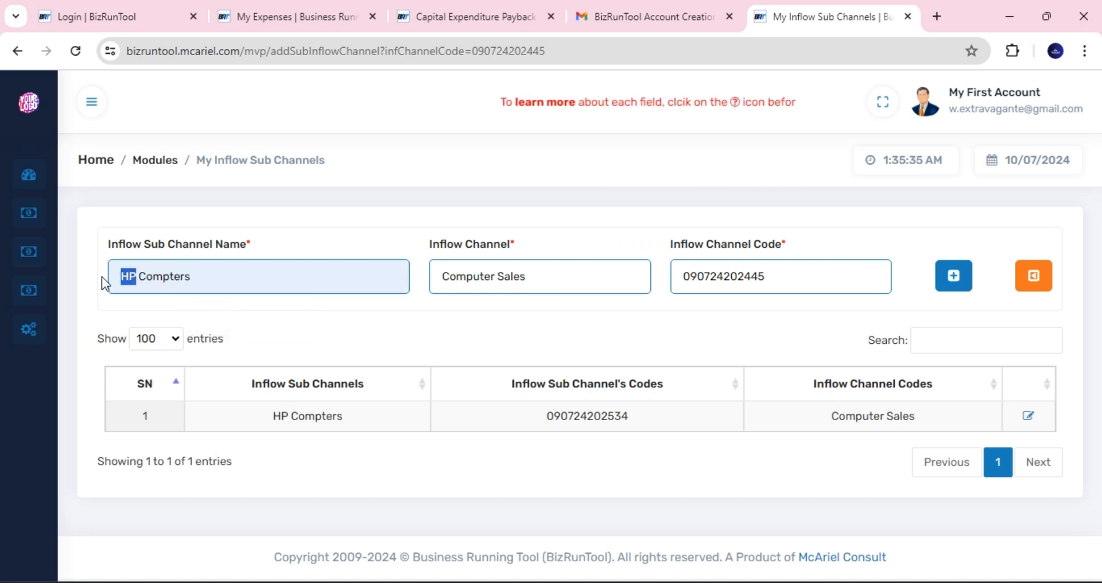
text(Dell)
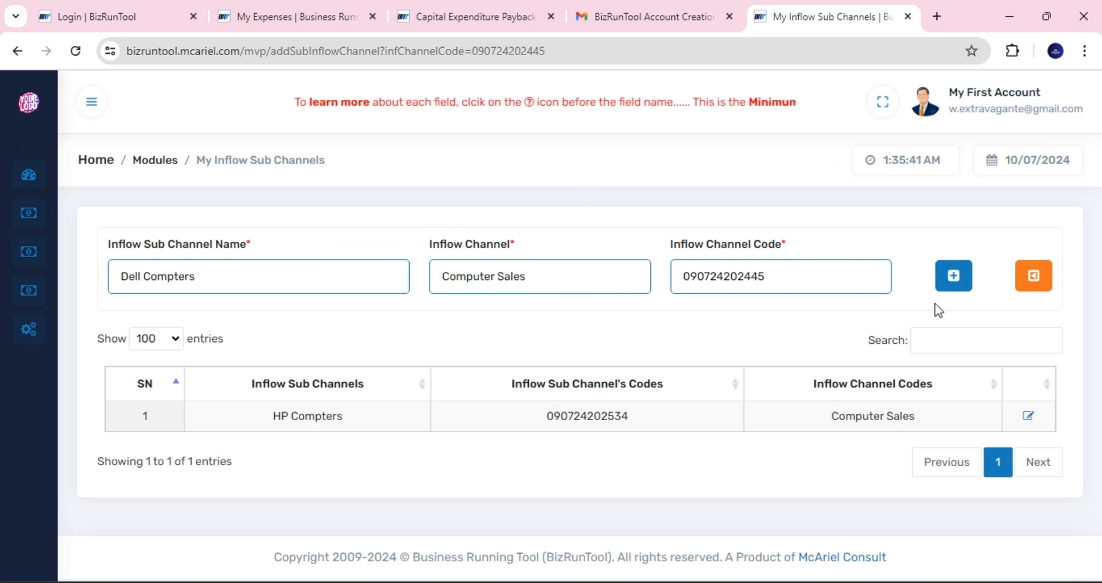
click(954, 281)
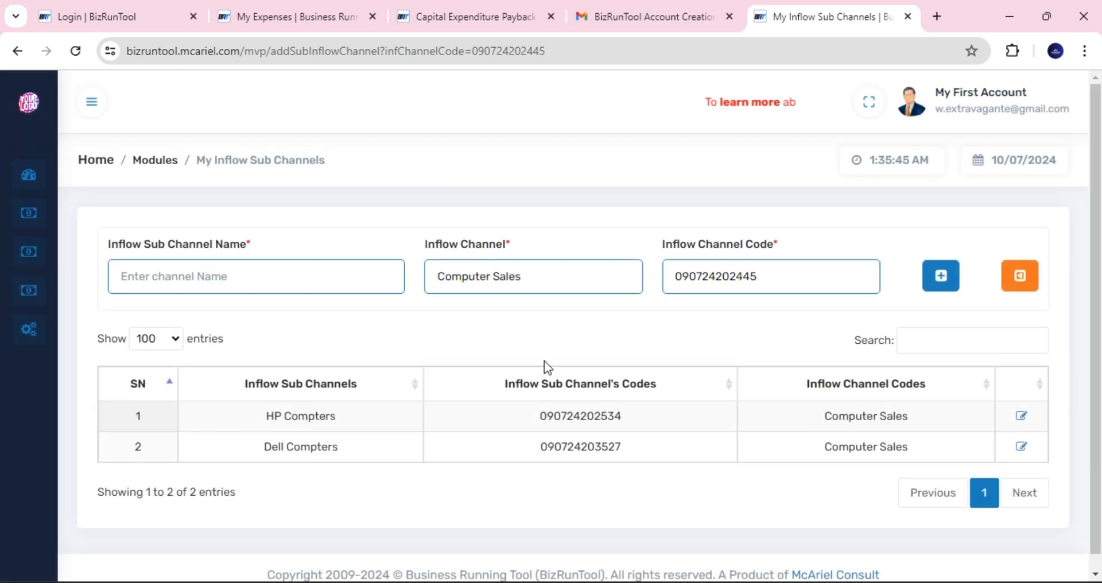
click(1020, 278)
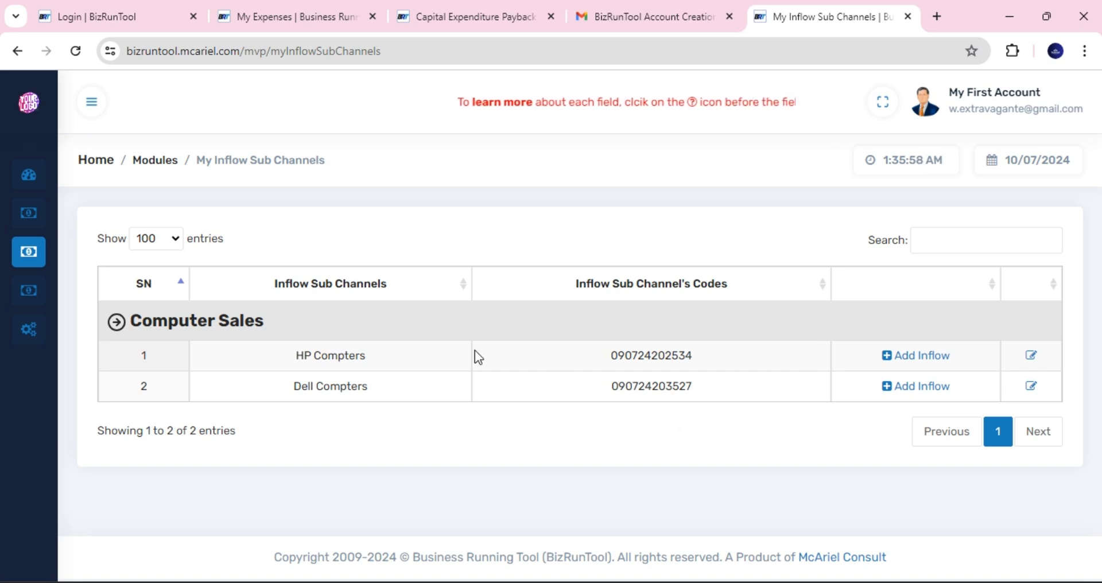
- Start a new inflow on HP Compters described as 'Sale of 10 HP Compters'
triple_click(291, 391)
key(ctrl+c)
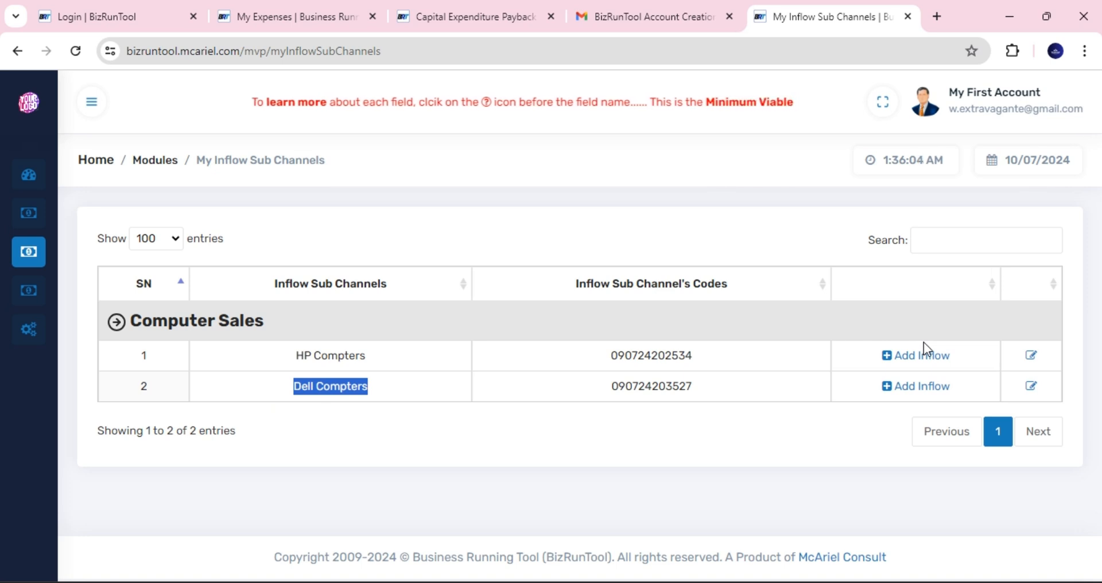
click(925, 360)
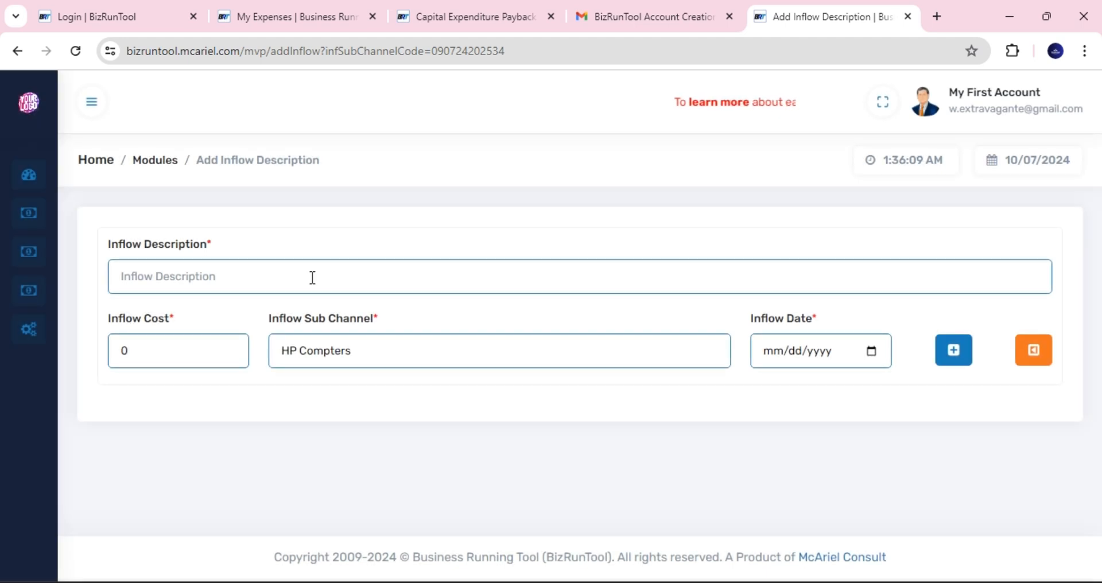
click(255, 283)
key(ctrl+v)
double_click(129, 277)
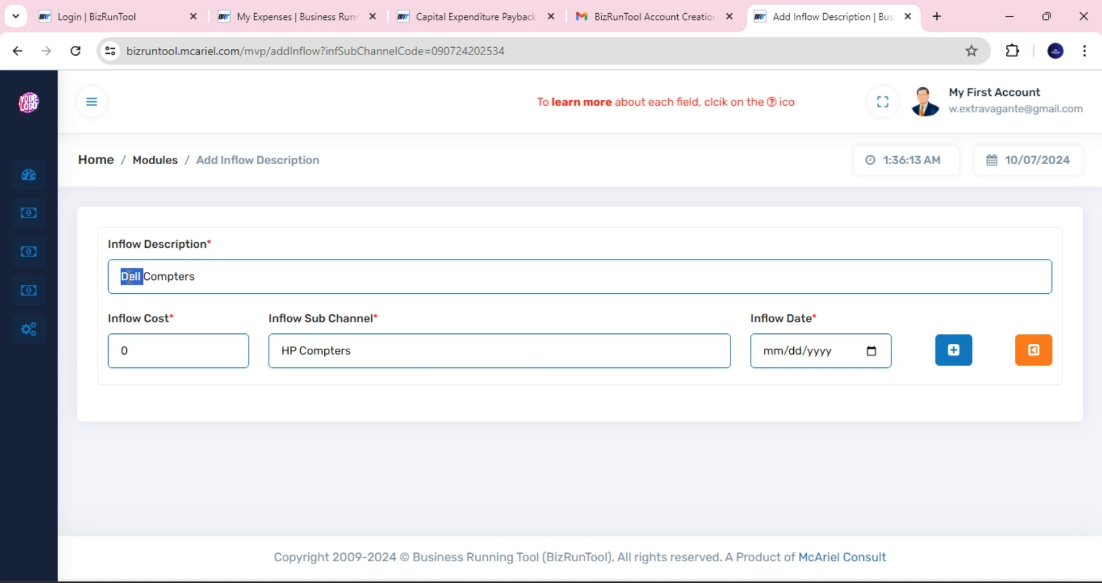
text(HP)
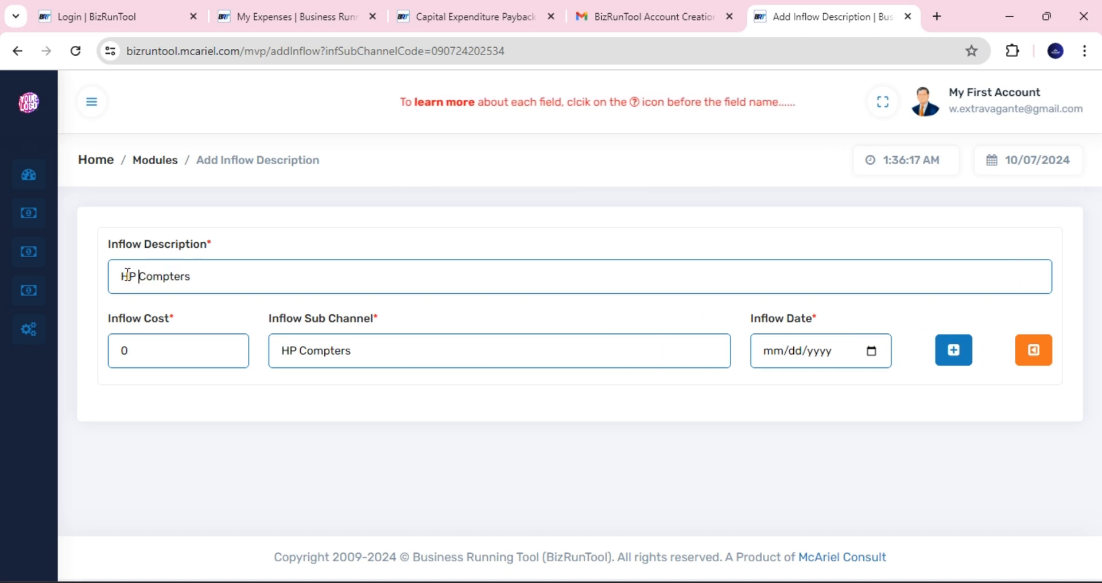
click(123, 276)
text(Sale of )
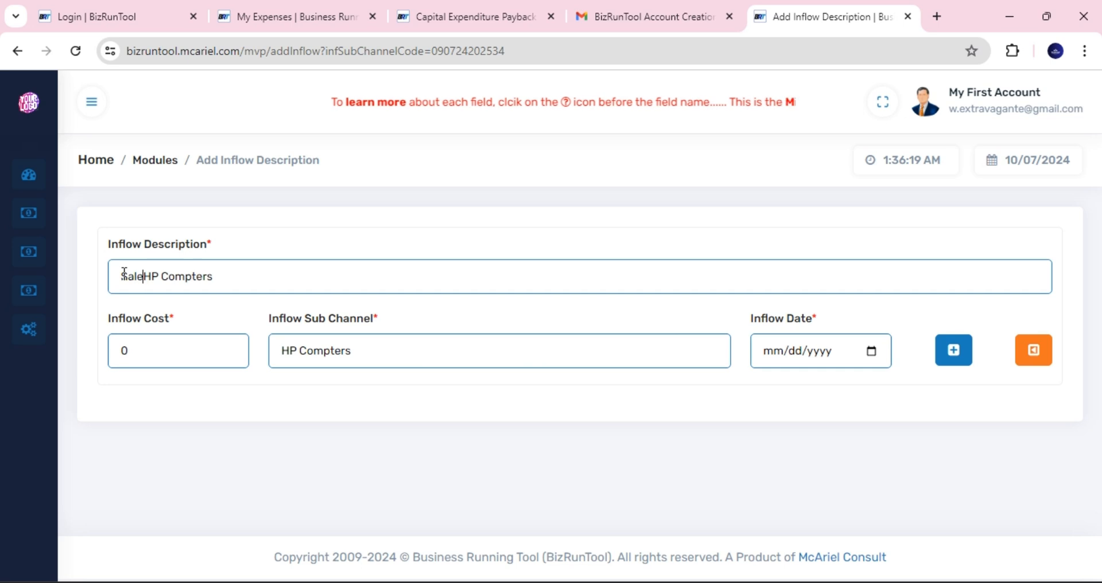
text(10)
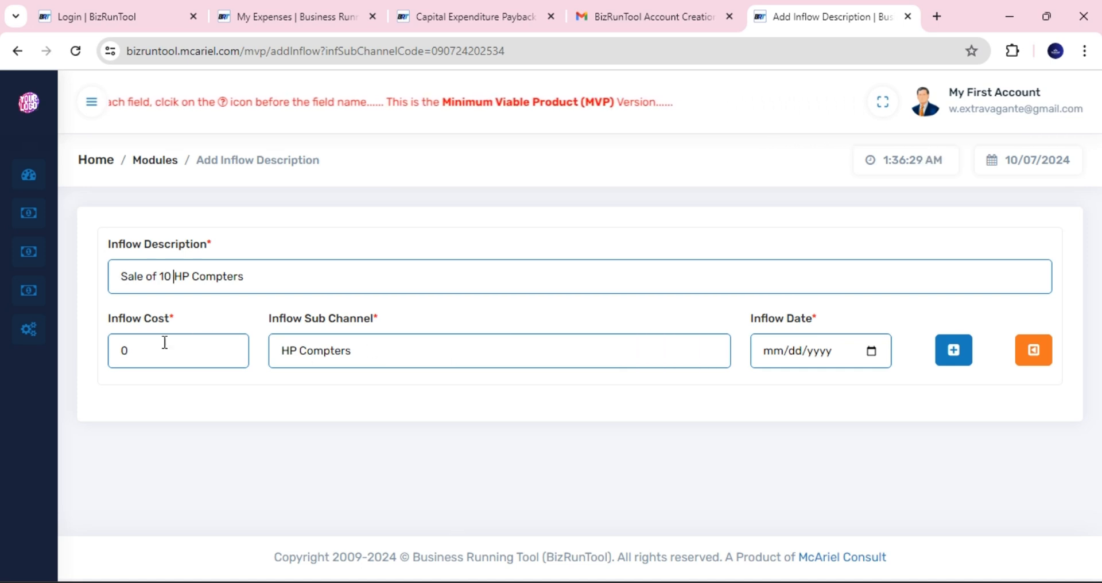
- Set the inflow amount to 100,000 and date to 10 July 2024, then save it
drag(131, 351, 118, 352)
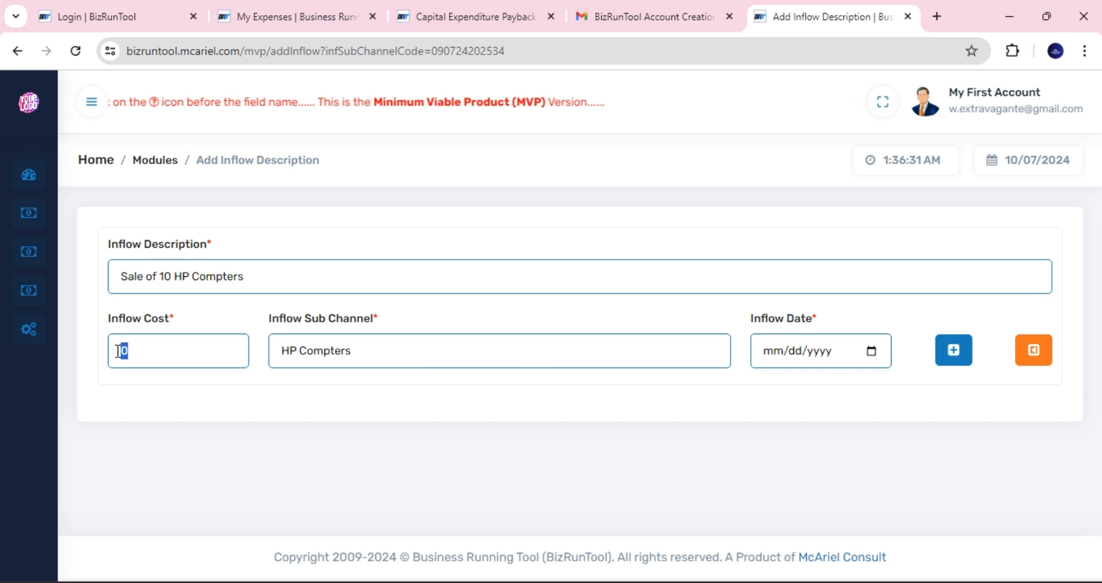
text(1)
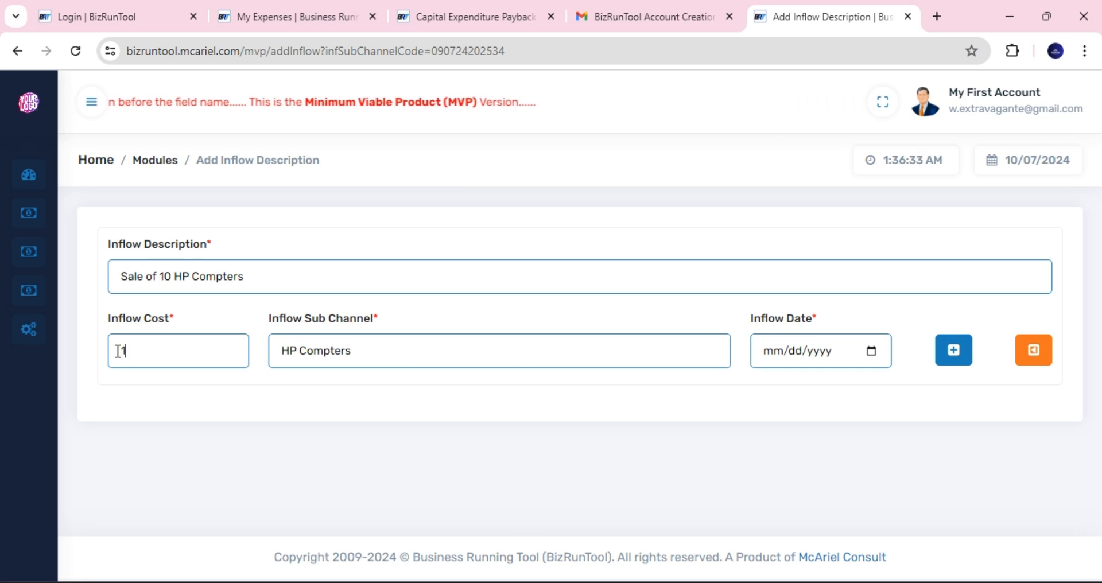
text(0,000)
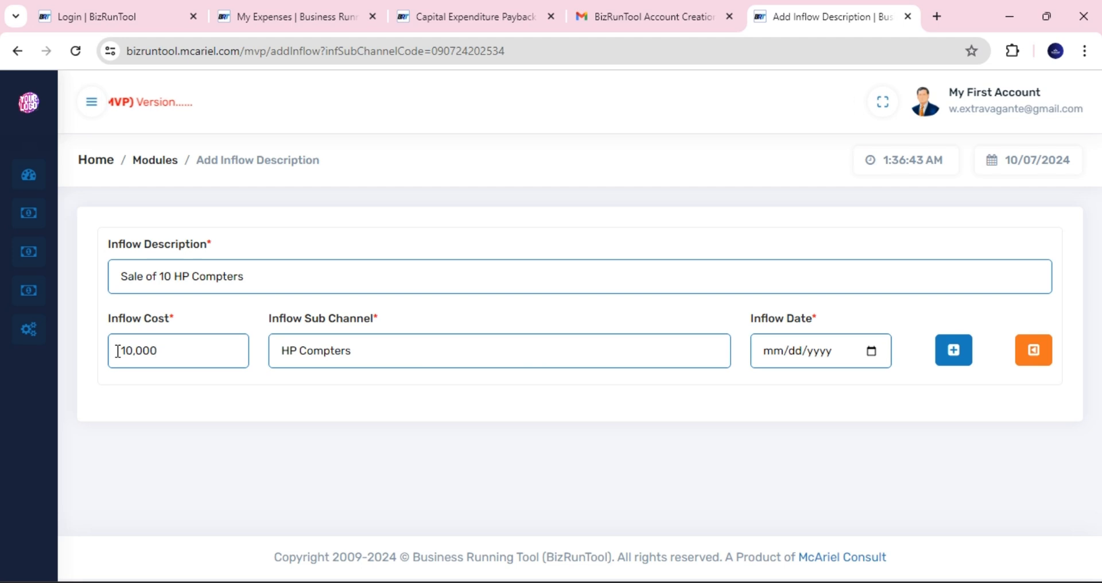
text(0)
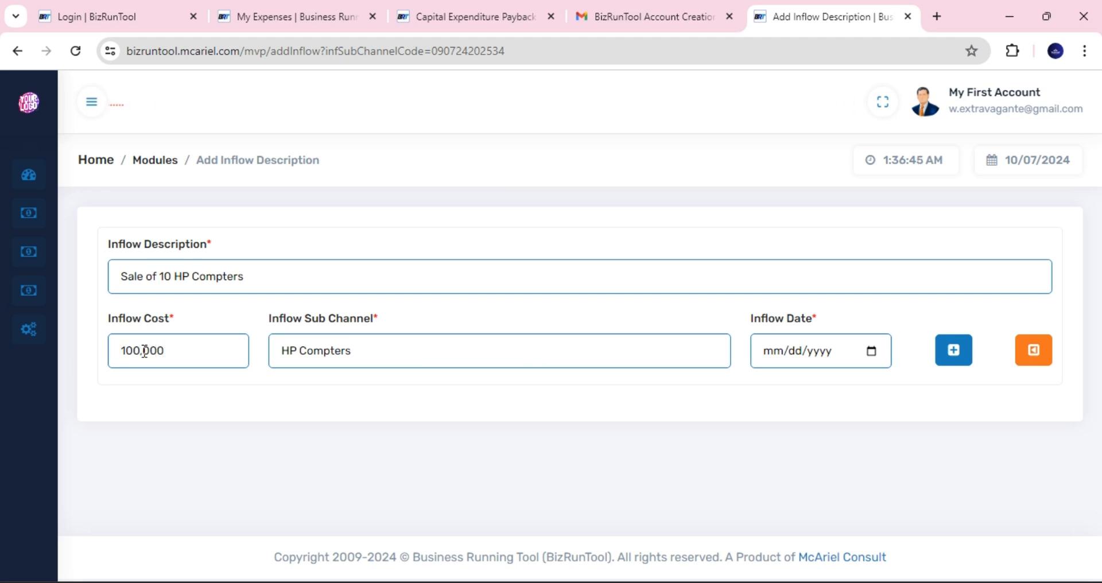
click(871, 351)
click(849, 205)
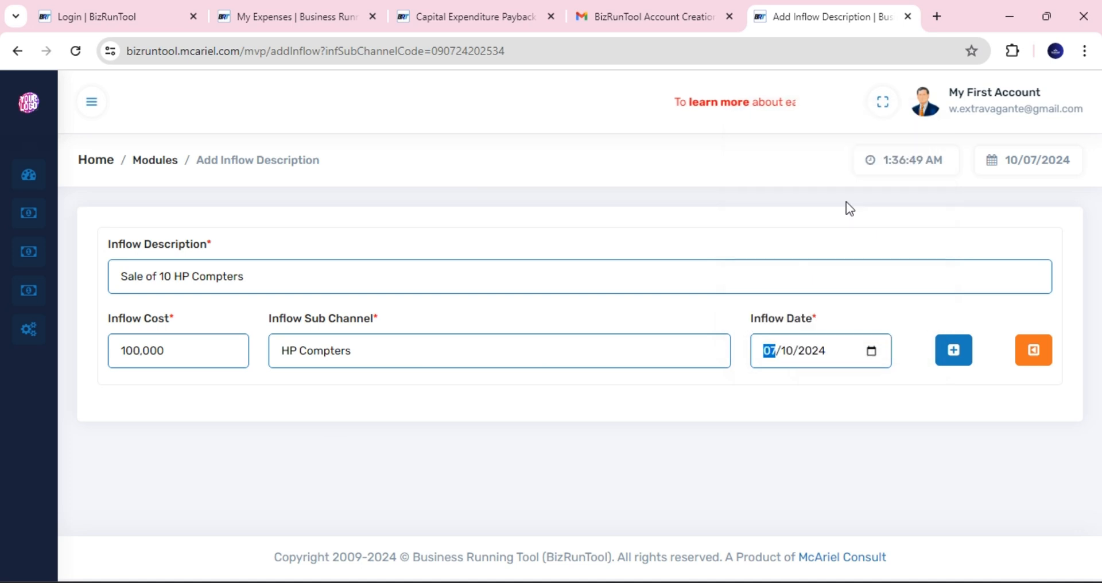
click(953, 353)
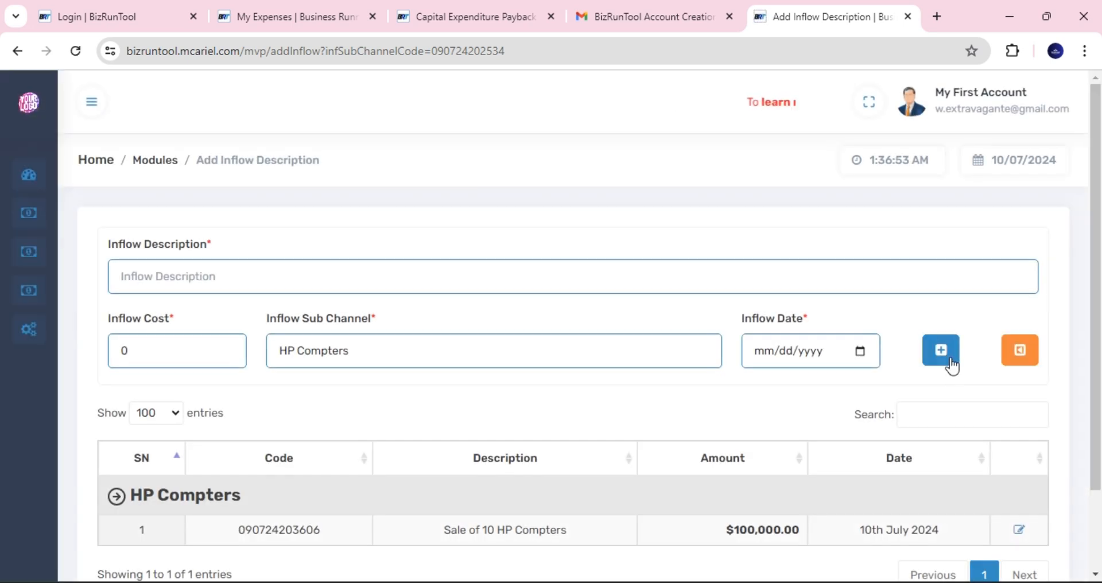
scroll(1097, 384, down, 1)
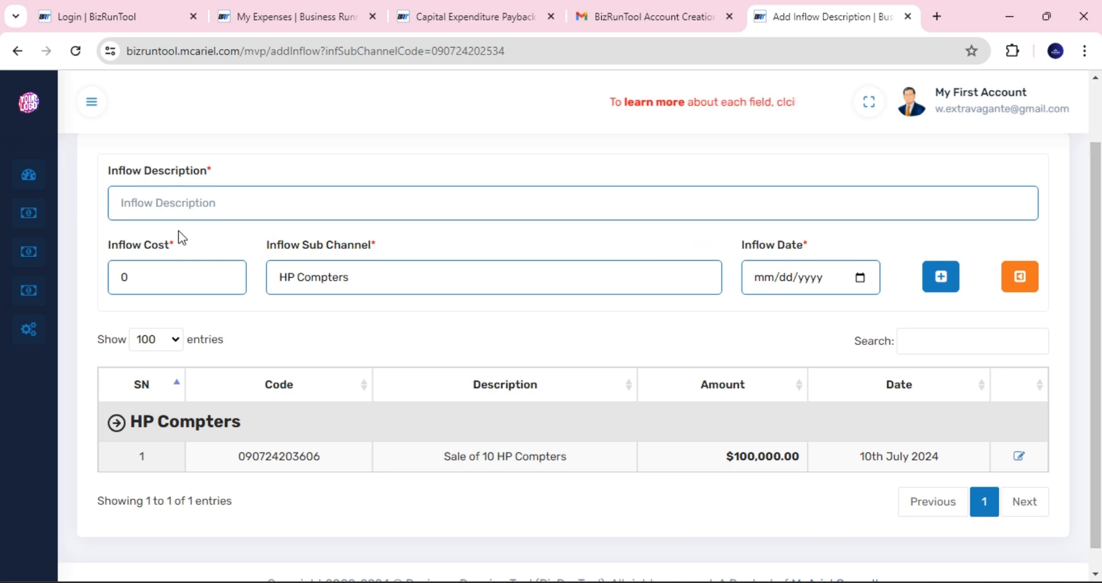
- Go back to My Inflows and review the HP Compters sale with $100,000.00 total inflows
click(1022, 282)
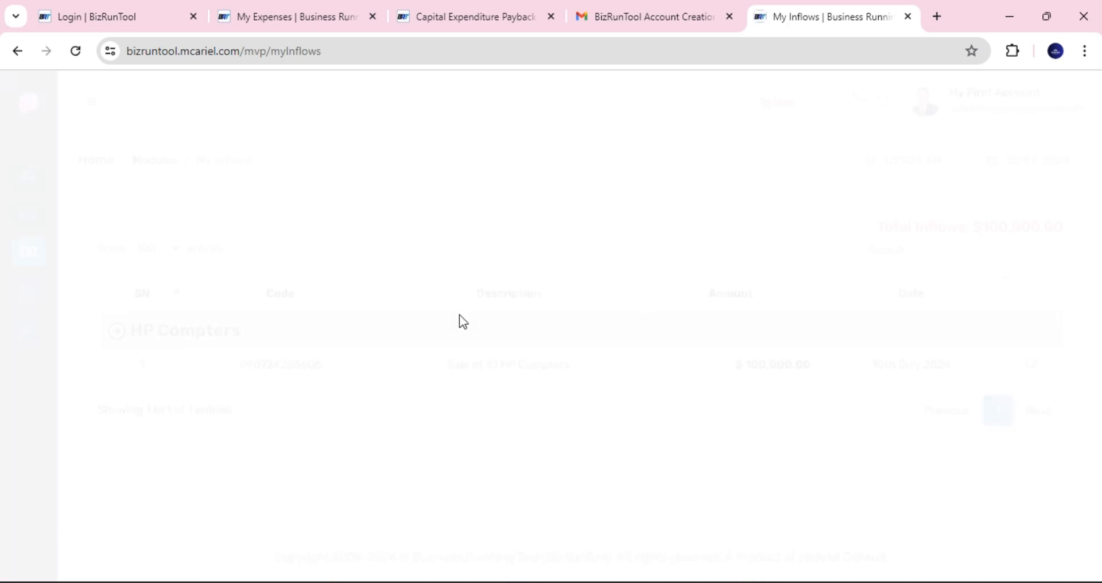
drag(230, 163, 202, 164)
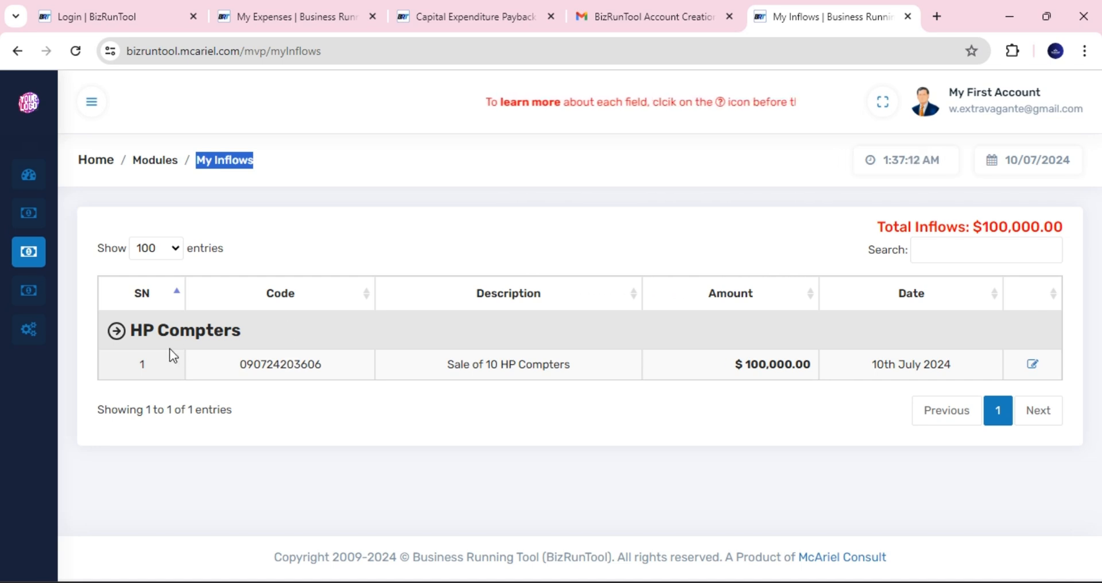
drag(136, 333, 242, 333)
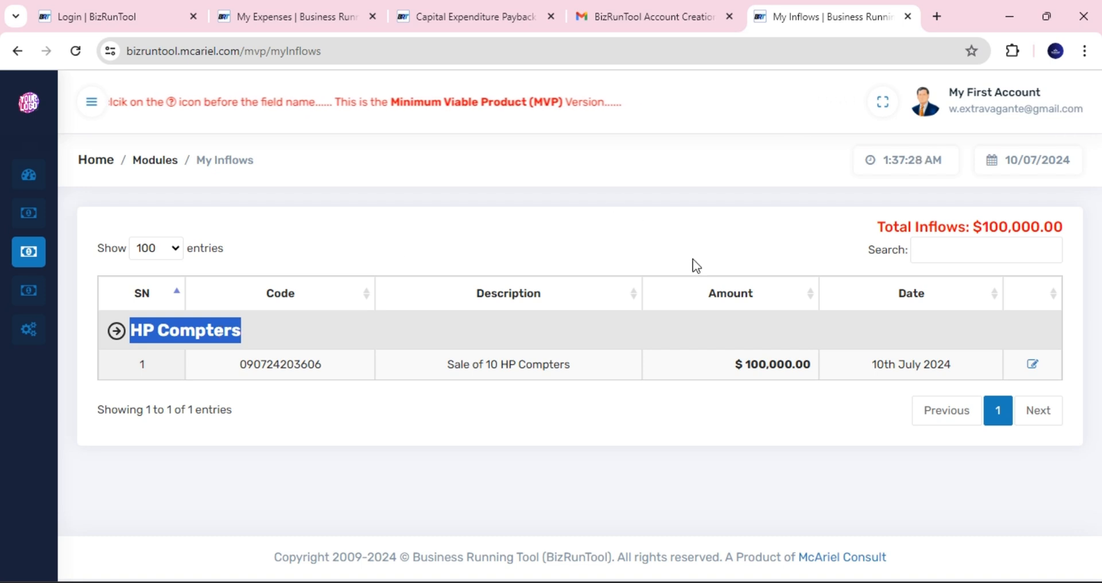
click(629, 317)
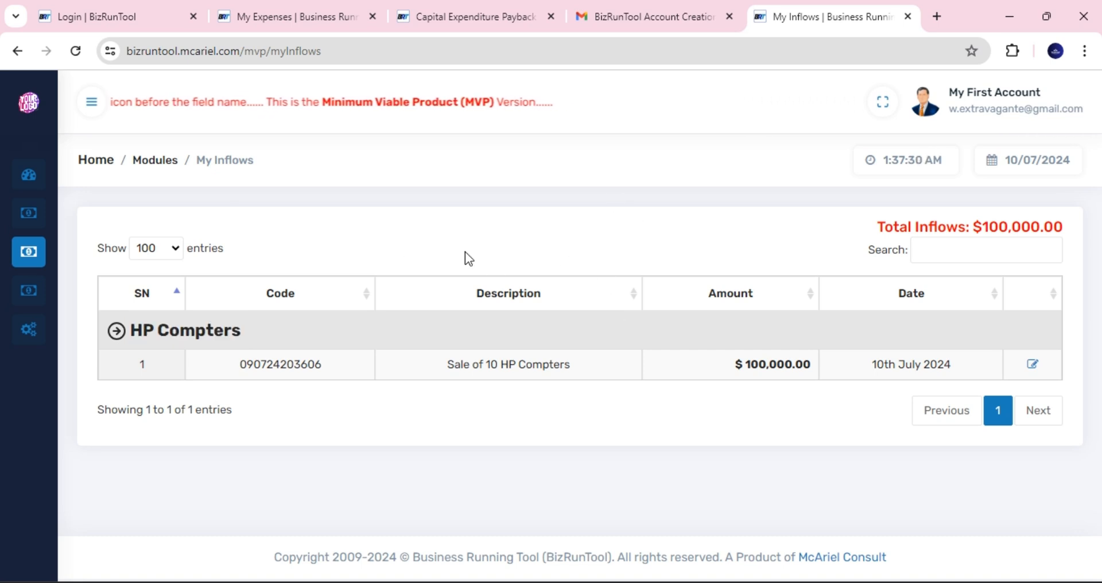
mouse_move(74, 253)
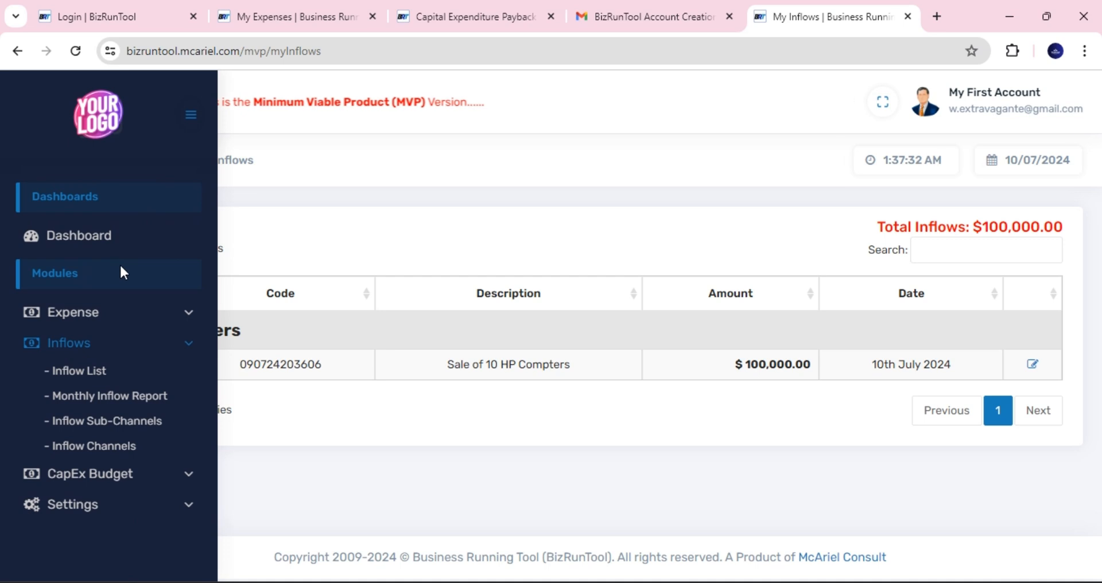